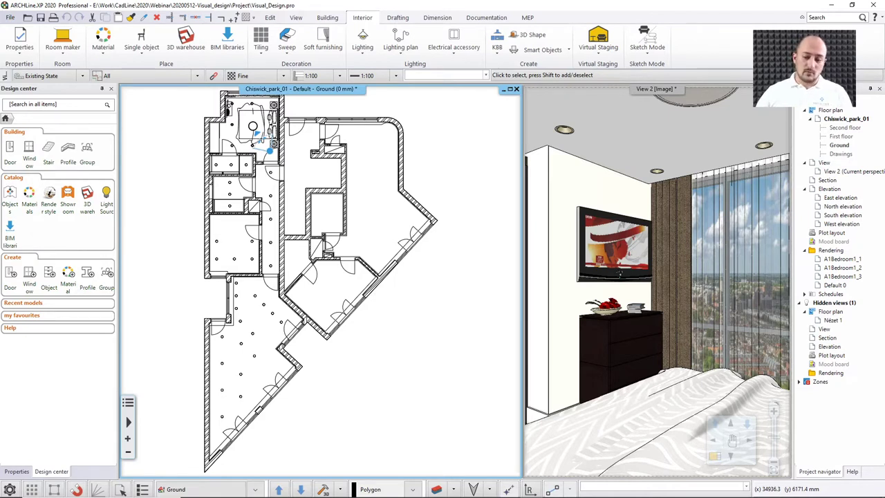
pyautogui.click(571, 312)
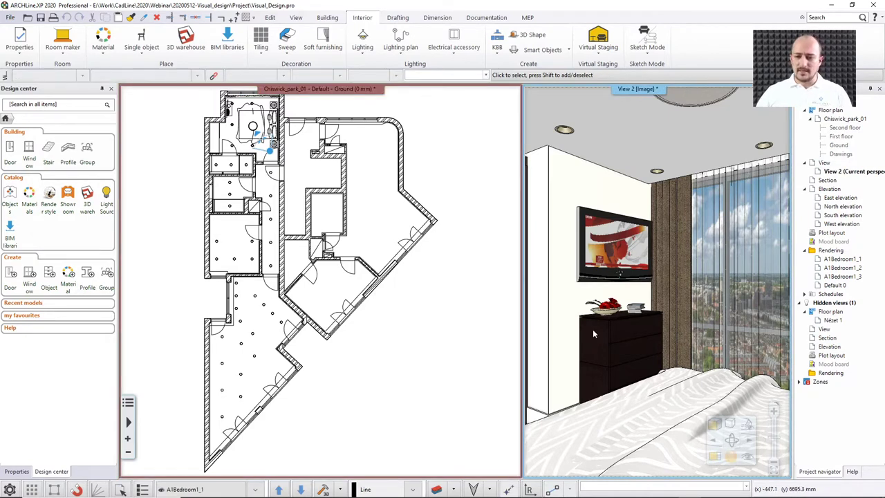
pyautogui.doubleClick(592, 329)
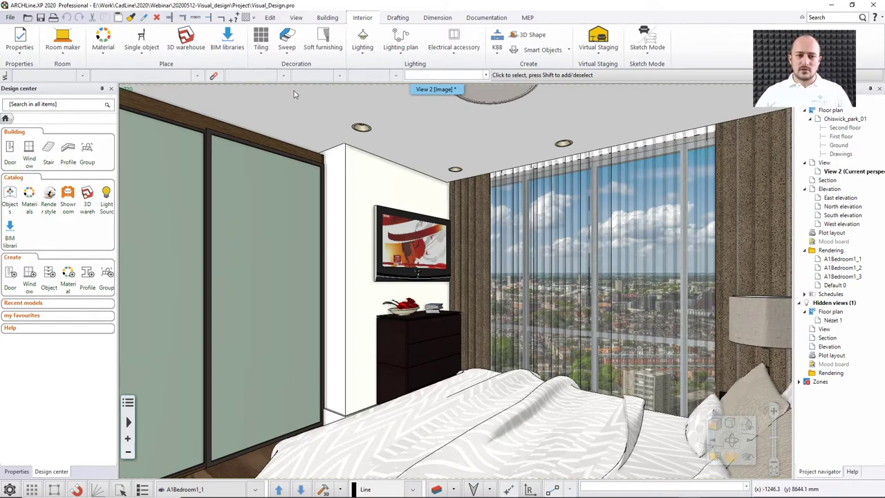
# - Start a spline animation path on the ground floor plan with nodes at three consecutive corridor ceiling lights, heading towards the upper bedroom
pyautogui.click(297, 18)
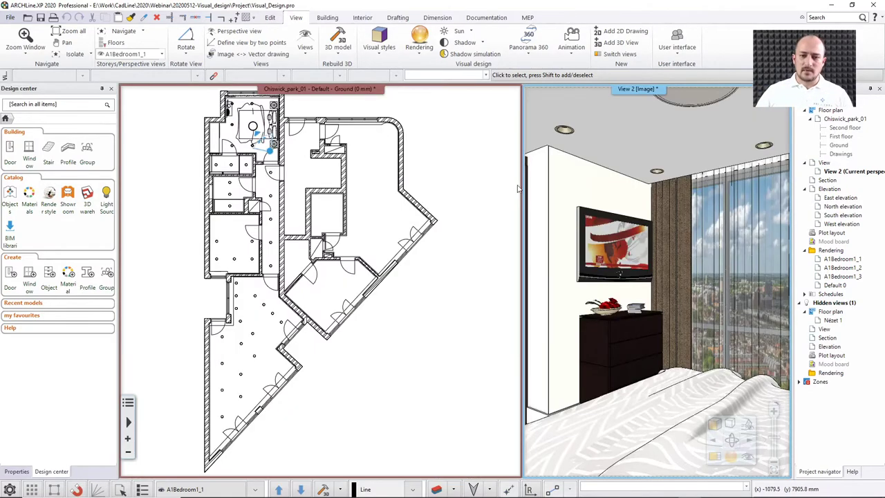
pyautogui.moveTo(446, 247); pyautogui.dragTo(476, 284, button='middle')
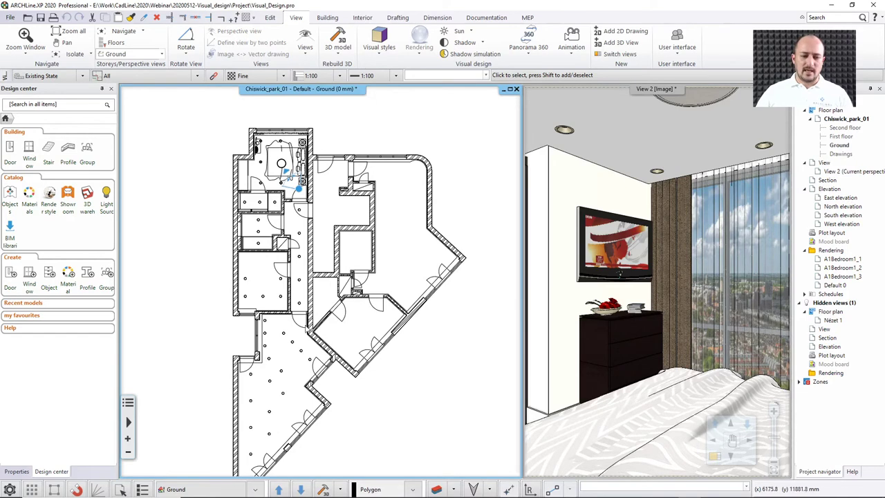
pyautogui.scroll(2, 304, 111)
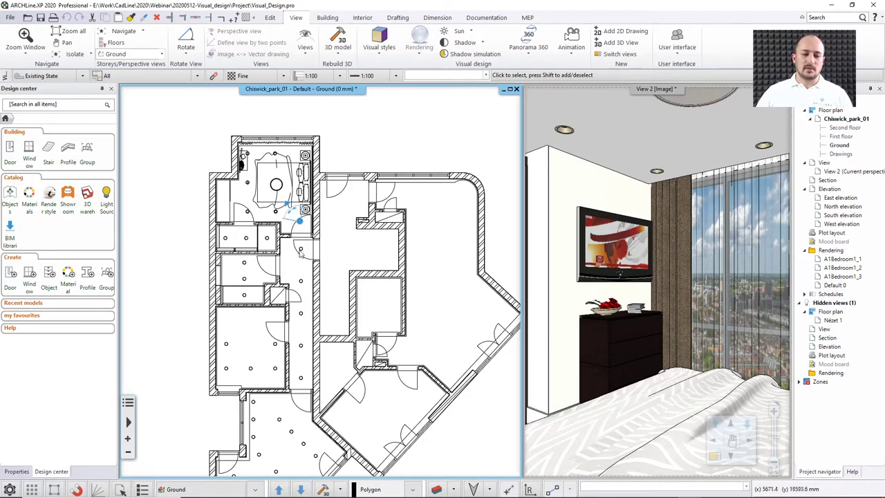
pyautogui.click(573, 55)
pyautogui.moveTo(580, 86)
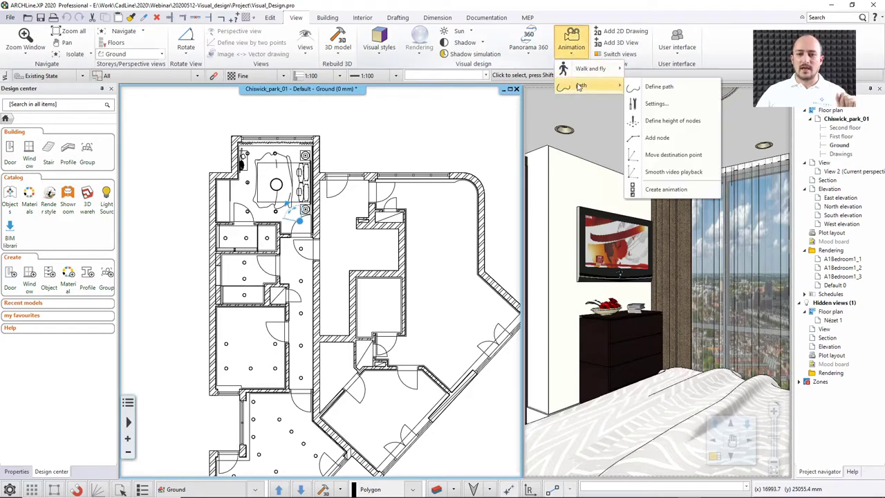
pyautogui.click(651, 87)
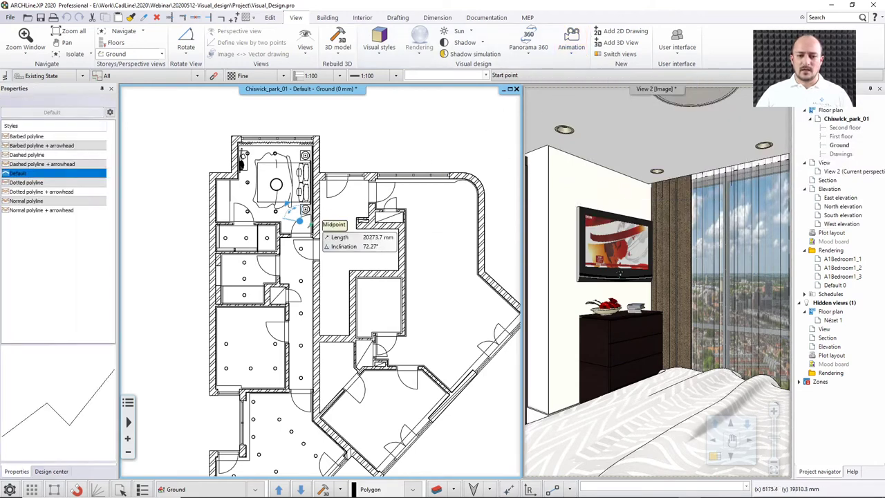
pyautogui.scroll(3, 290, 208)
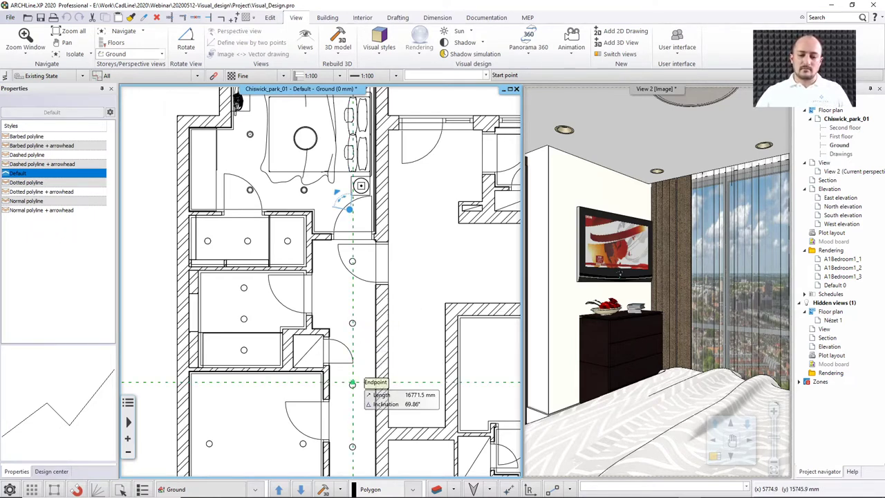
pyautogui.click(352, 382)
pyautogui.click(352, 322)
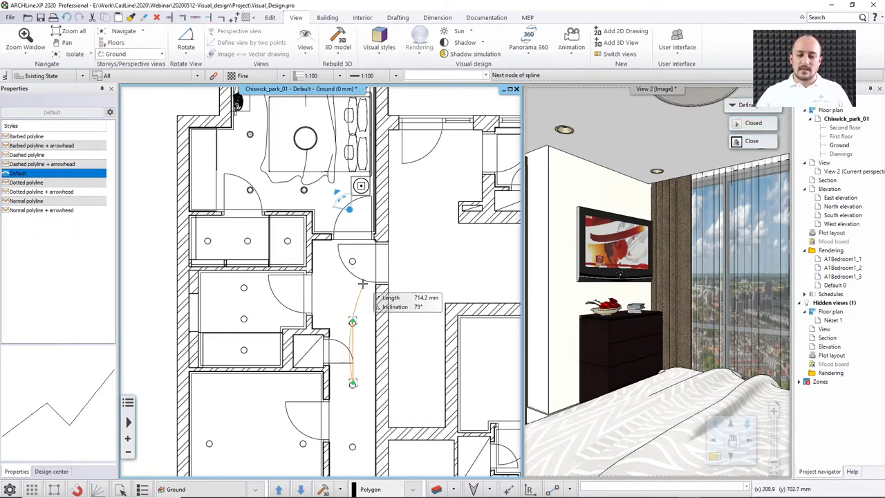
pyautogui.click(352, 260)
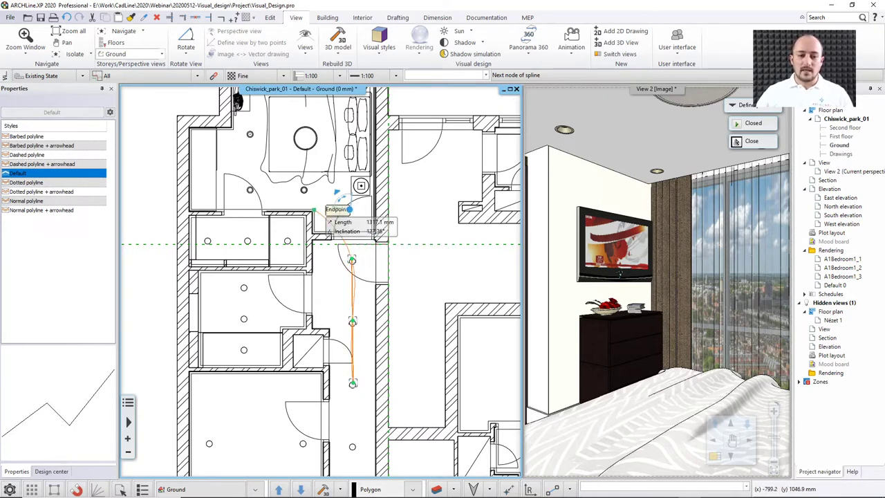
# - Extend the path through the bedroom door, past the foot of the bed to the ceiling light beside it, and finish it open
pyautogui.click(325, 195)
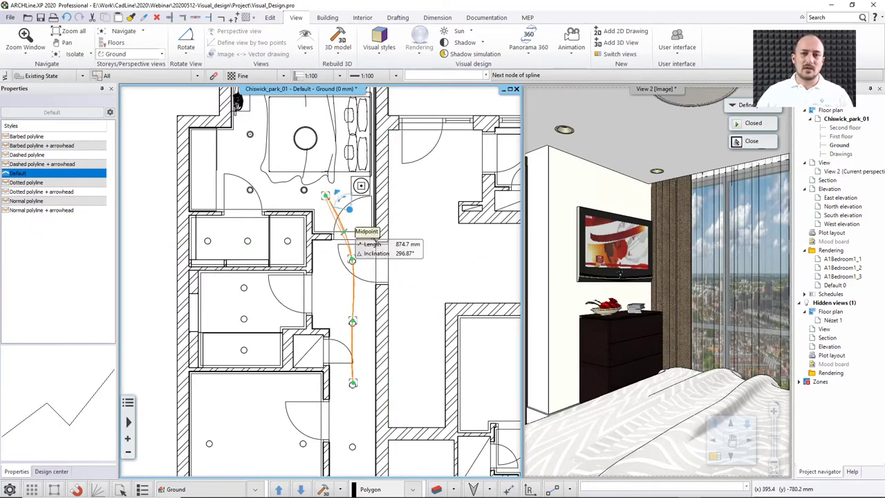
pyautogui.click(272, 182)
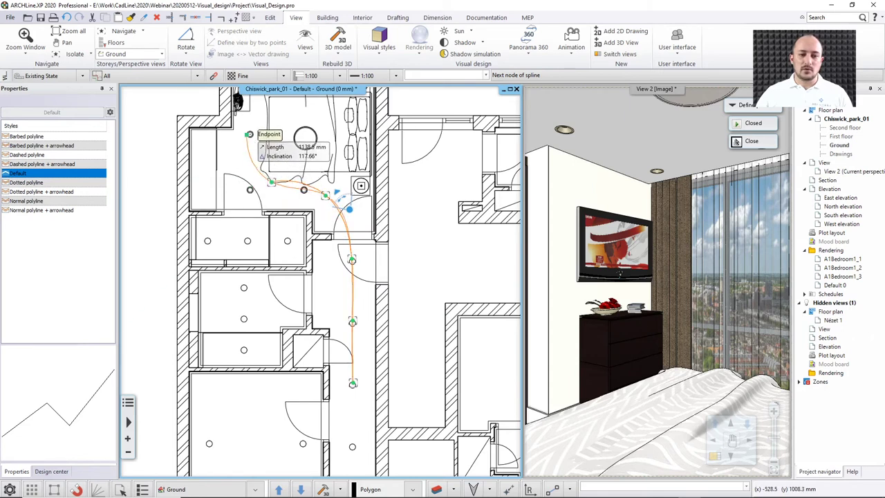
pyautogui.click(249, 135)
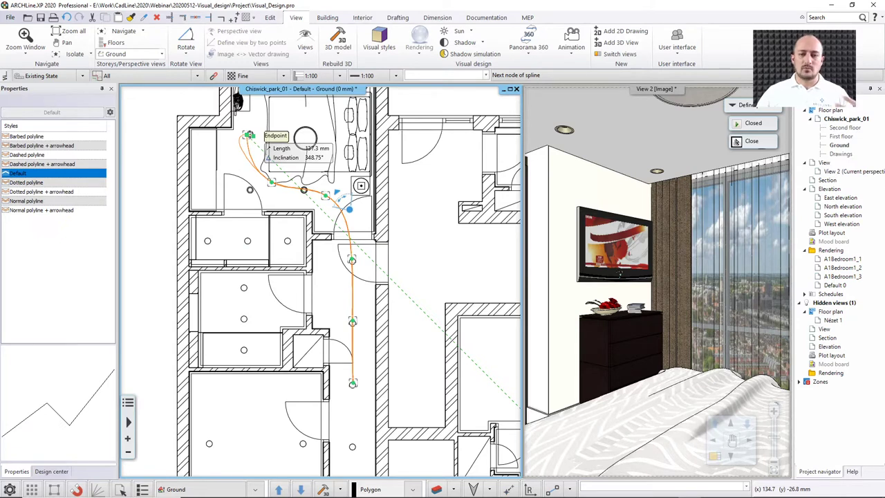
pyautogui.click(249, 134)
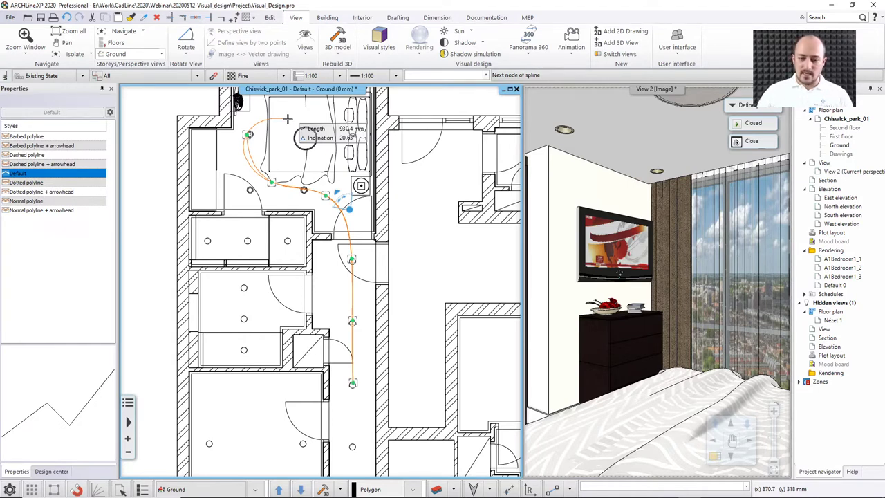
pyautogui.click(737, 141)
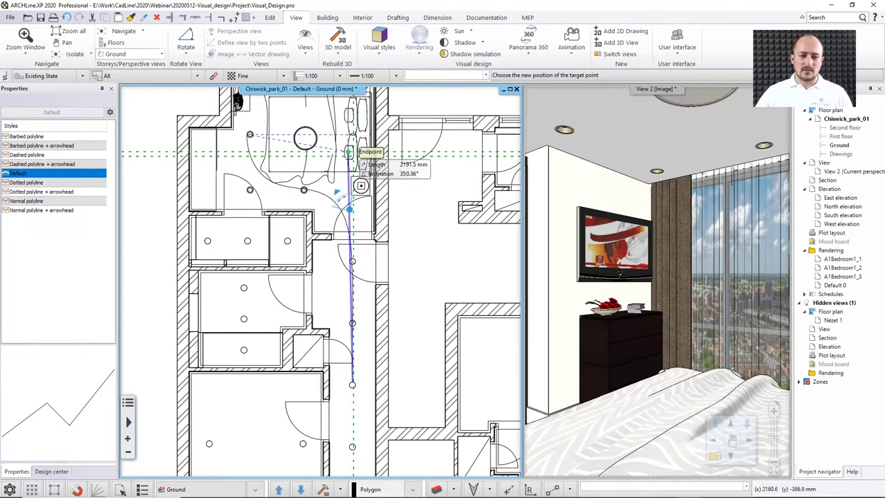
# - Move the path nodes' target points to the pillows and headboard area of the bed
pyautogui.click(348, 150)
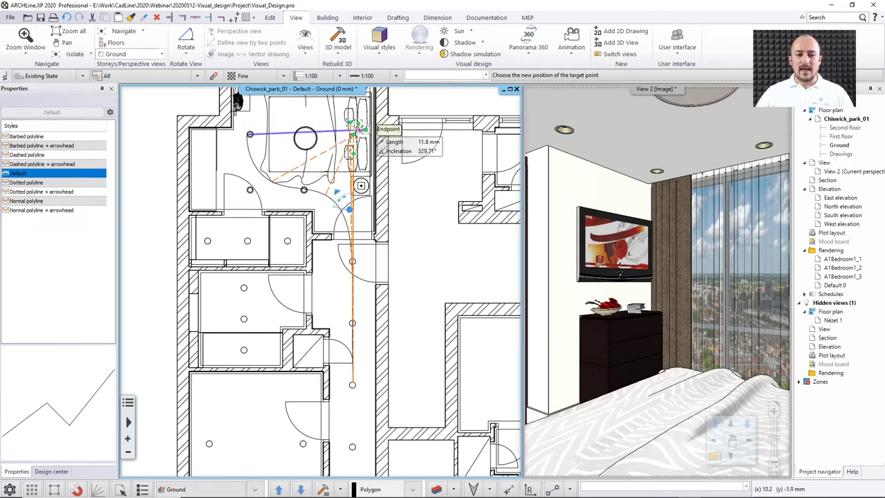
pyautogui.click(372, 153)
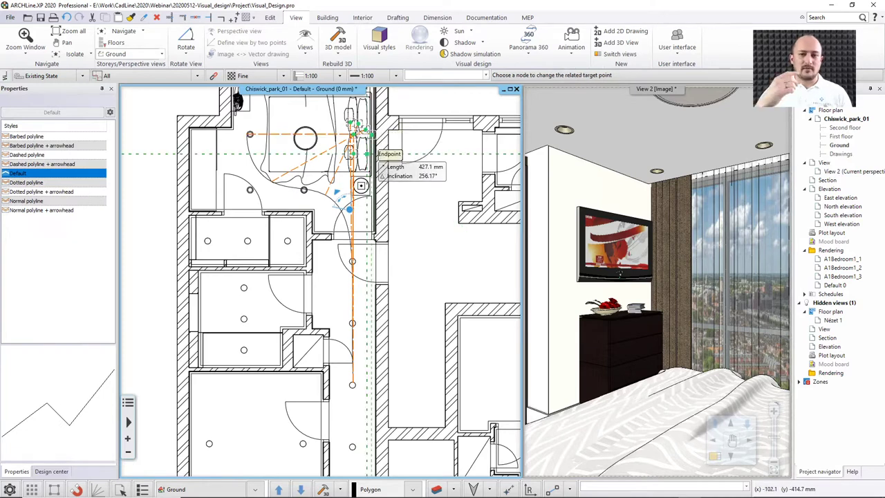
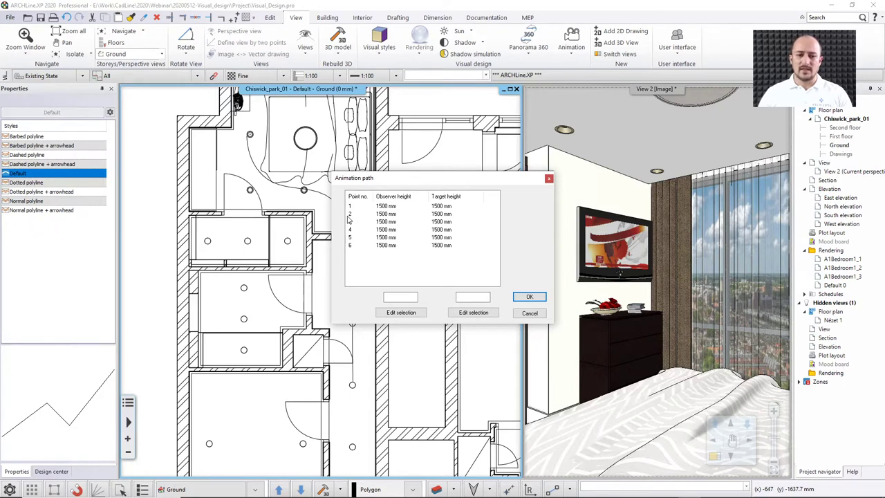
pyautogui.click(396, 206)
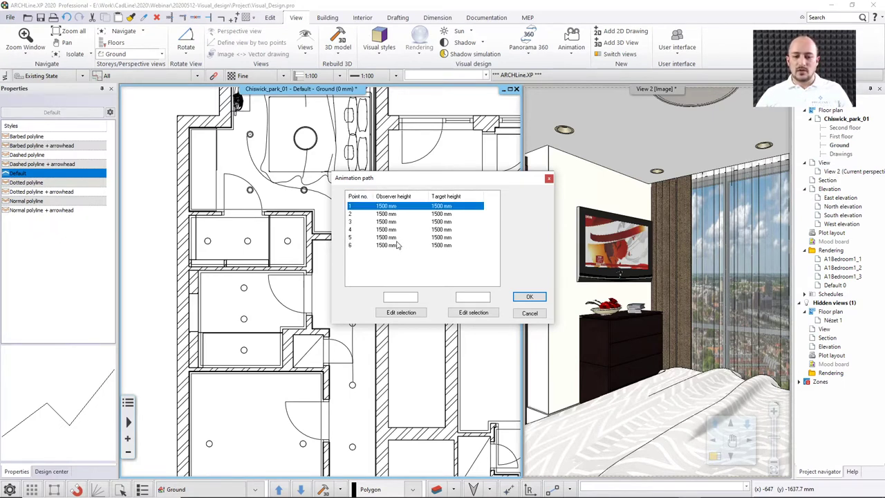
pyautogui.keyDown('shift'); pyautogui.click(398, 246); pyautogui.keyUp('shift')
pyautogui.click(392, 207)
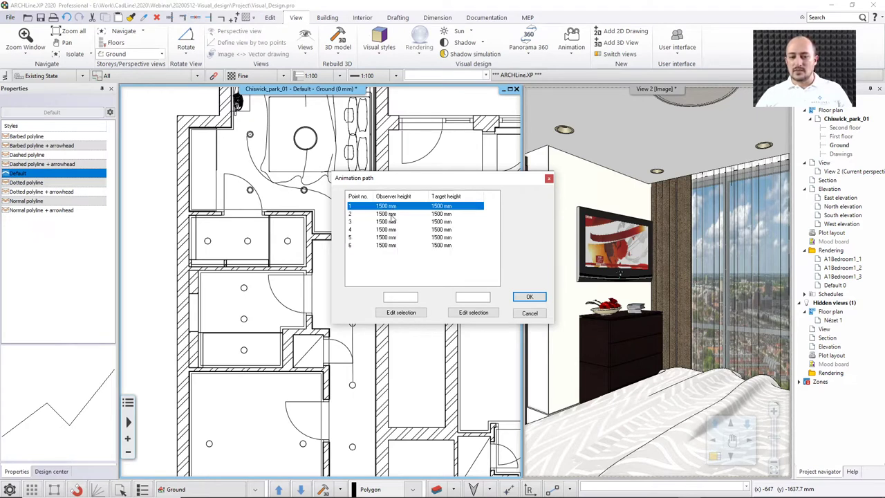
pyautogui.keyDown('ctrl'); pyautogui.click(392, 221); pyautogui.keyUp('ctrl')
pyautogui.keyDown('ctrl'); pyautogui.click(393, 237); pyautogui.keyUp('ctrl')
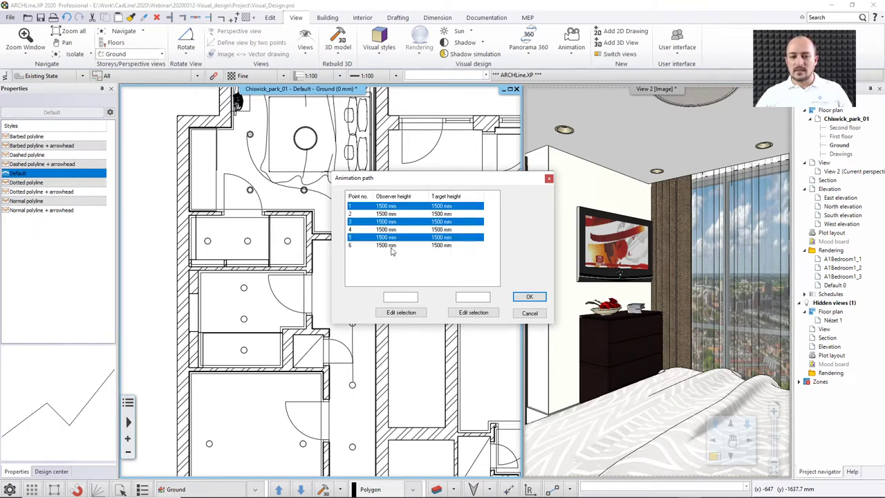
# - Set the observer height and target height of all six path points to 1400 mm and accept the animation path
pyautogui.click(392, 208)
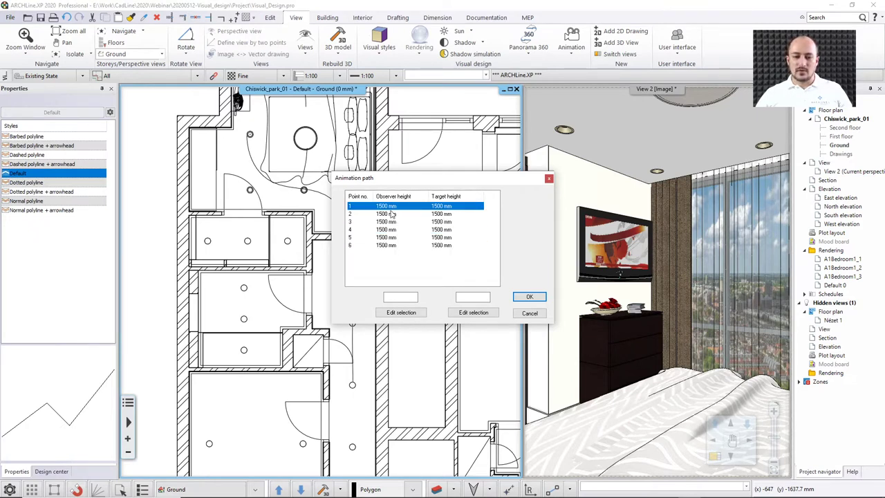
pyautogui.keyDown('shift'); pyautogui.click(392, 246); pyautogui.keyUp('shift')
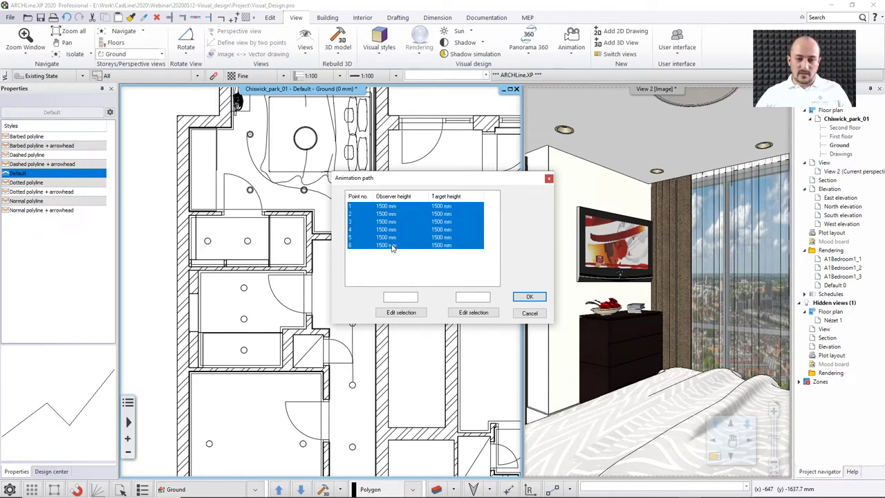
pyautogui.click(393, 299)
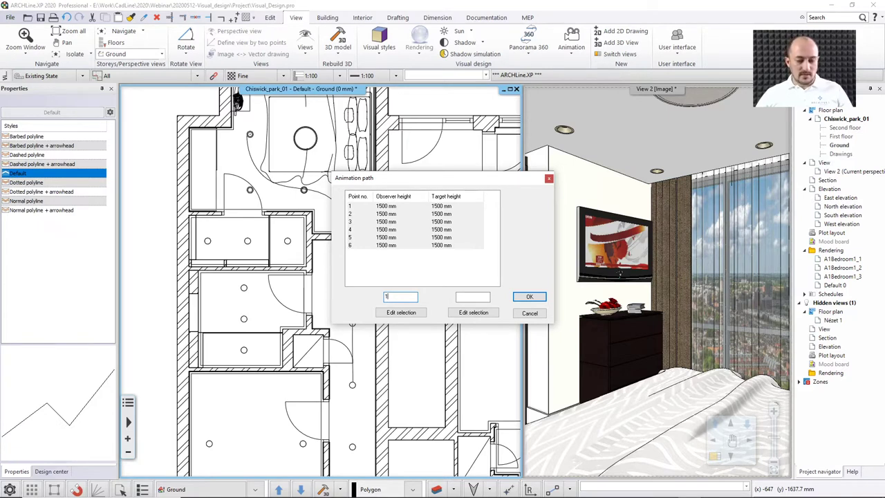
pyautogui.write('1400')
pyautogui.click(458, 296)
pyautogui.write('1400')
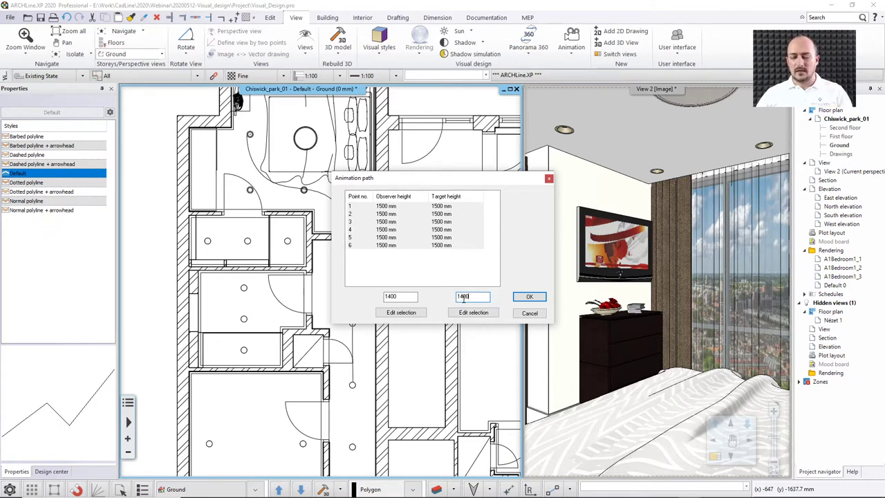
pyautogui.click(408, 315)
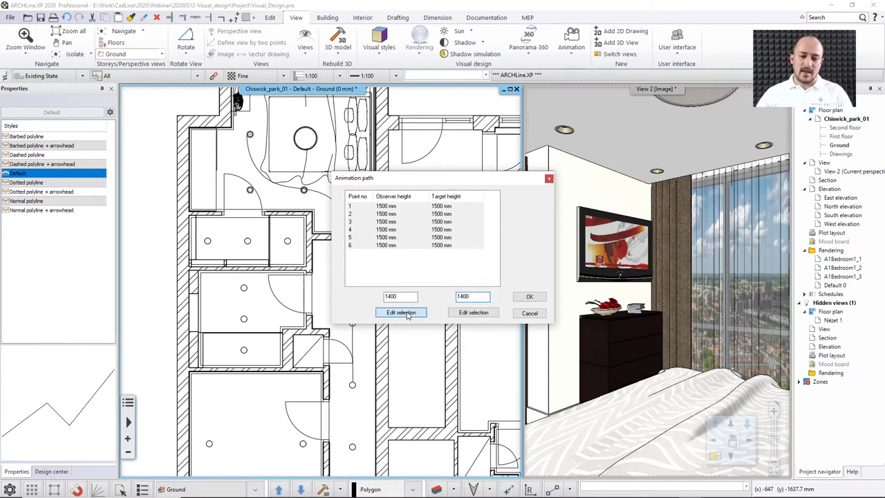
pyautogui.click(457, 312)
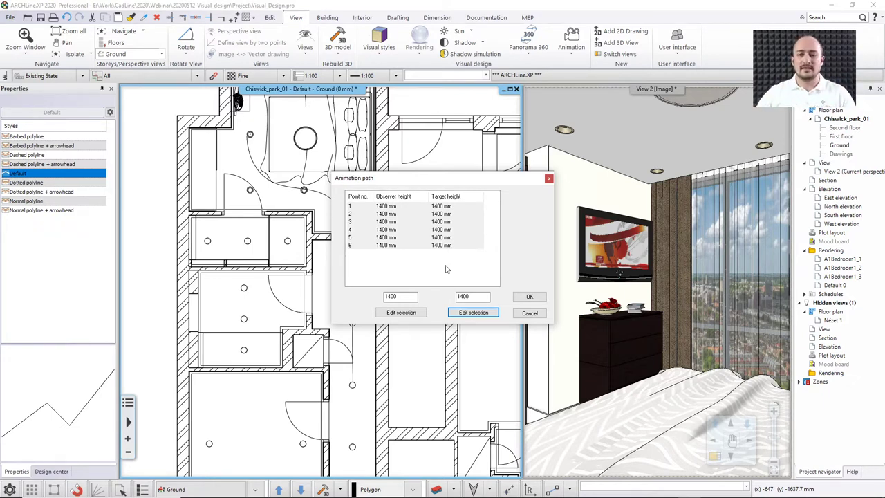
pyautogui.click(526, 297)
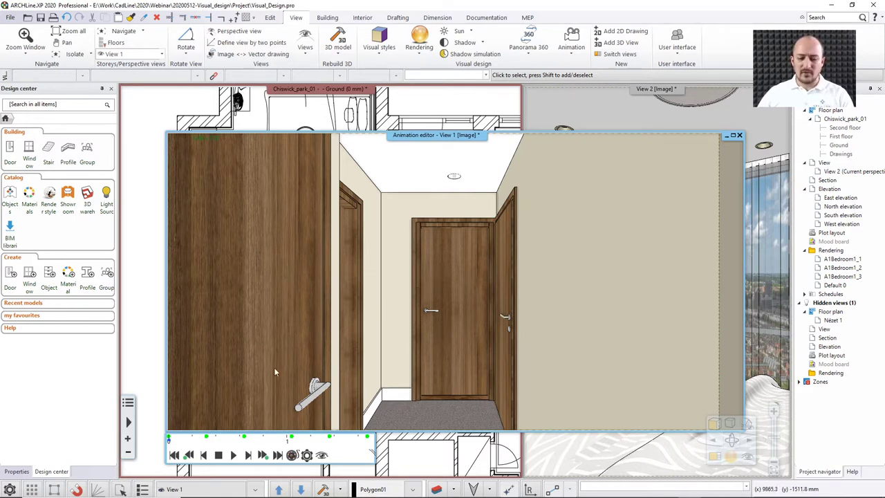
# - Play the camera animation in the animation editor and stop the preview
pyautogui.click(234, 454)
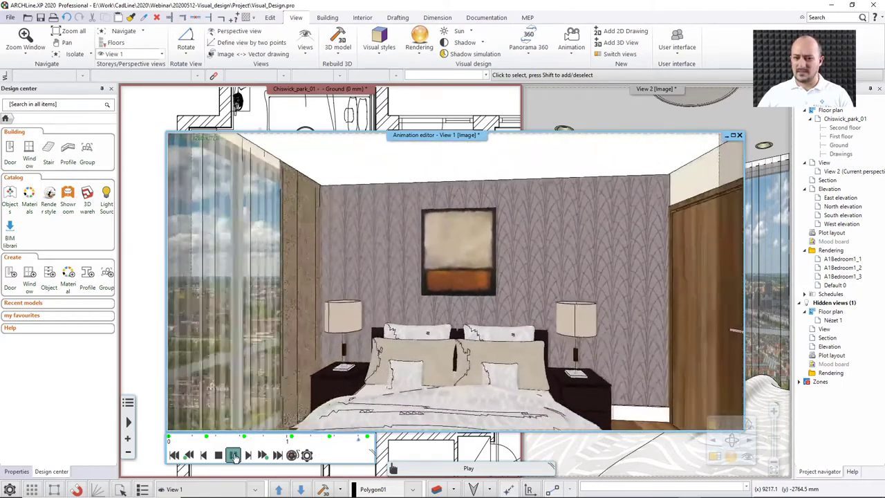
pyautogui.click(219, 455)
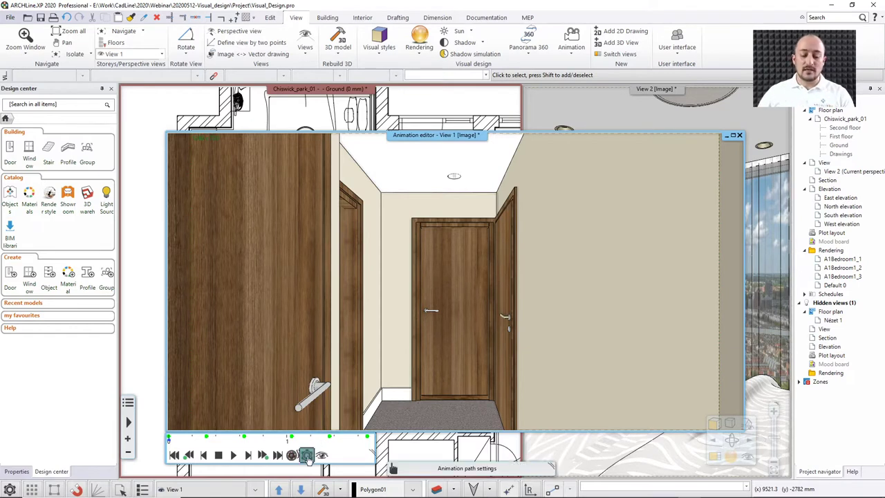
# - Set the animation's time to 12 seconds and replay the camera animation
pyautogui.click(306, 457)
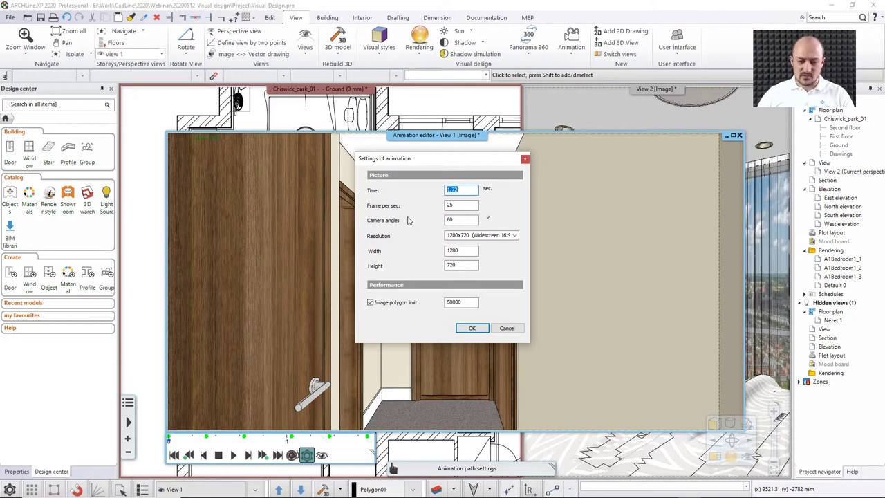
pyautogui.write('12')
pyautogui.click(455, 205)
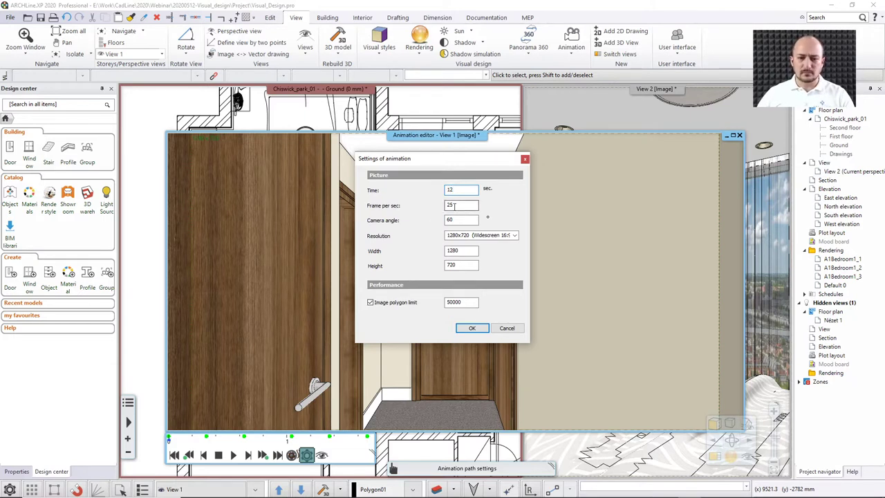
pyautogui.click(472, 328)
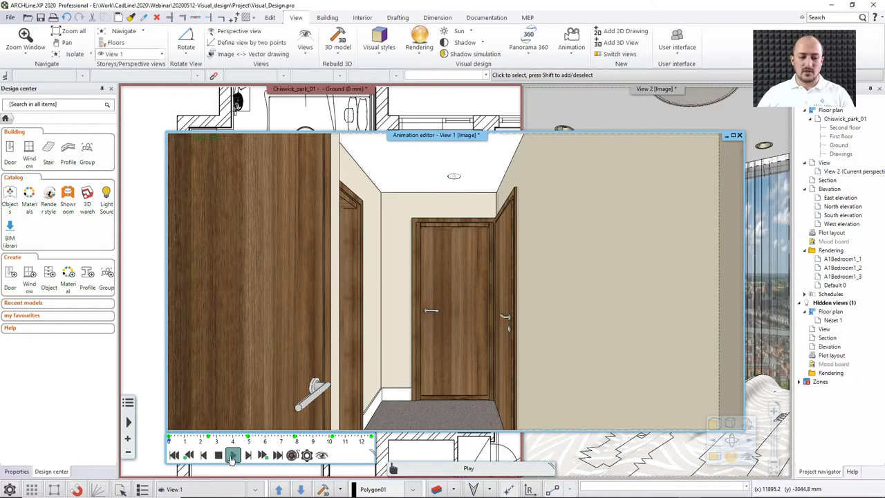
pyautogui.click(233, 455)
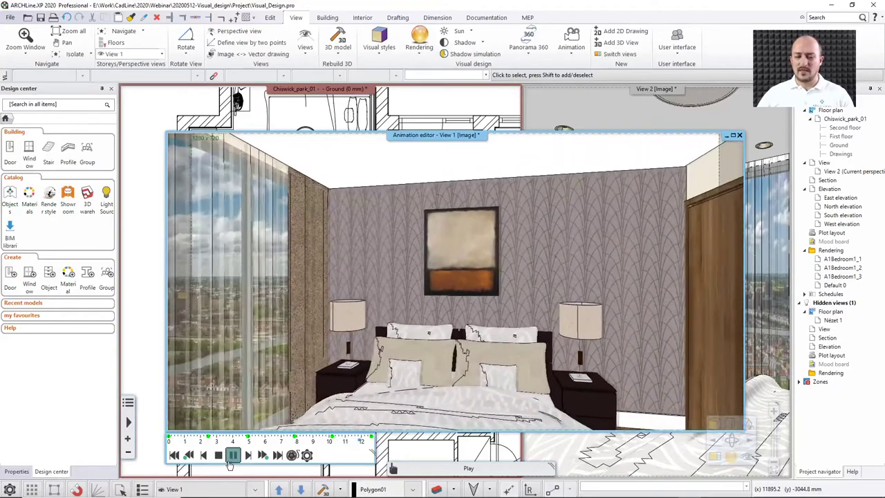
pyautogui.click(232, 459)
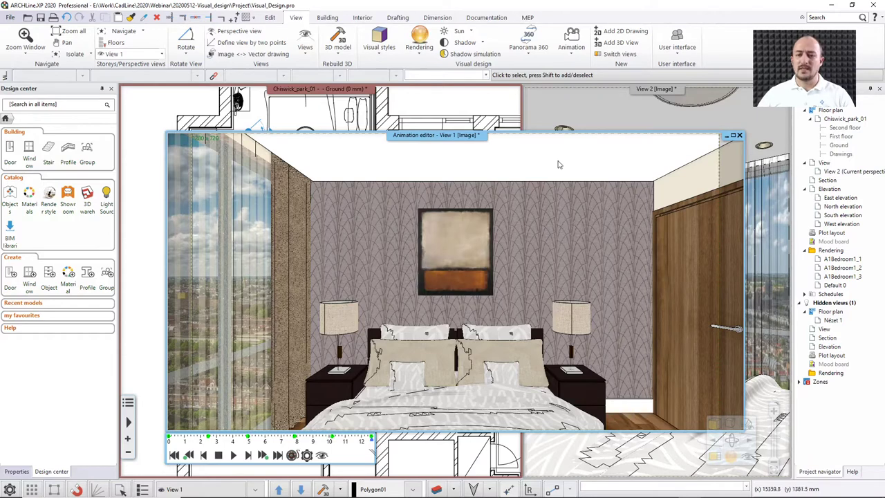
# - Close the animation editor and set the bedroom door's opening angle to 70°
pyautogui.click(739, 137)
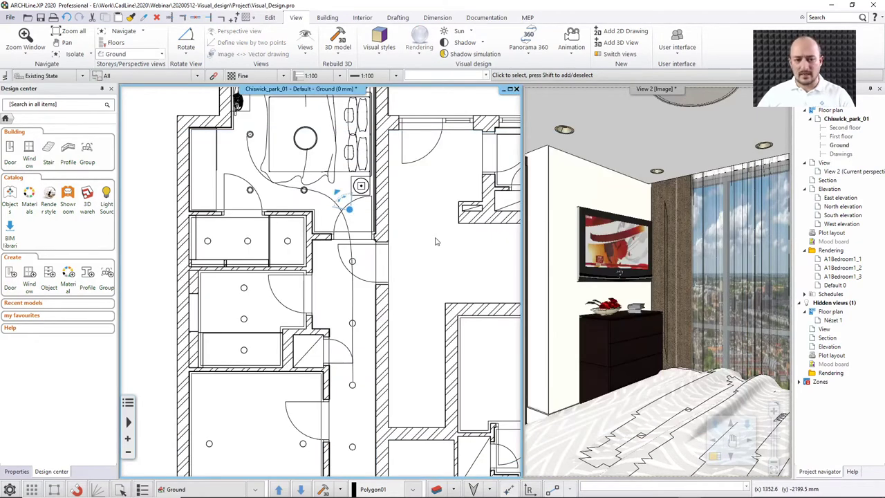
pyautogui.click(591, 248)
pyautogui.press('Right')
pyautogui.press('Right')
pyautogui.press('Right')
pyautogui.press('Right')
pyautogui.press('Right')
pyautogui.press('Right')
pyautogui.press('Right')
pyautogui.press('Right')
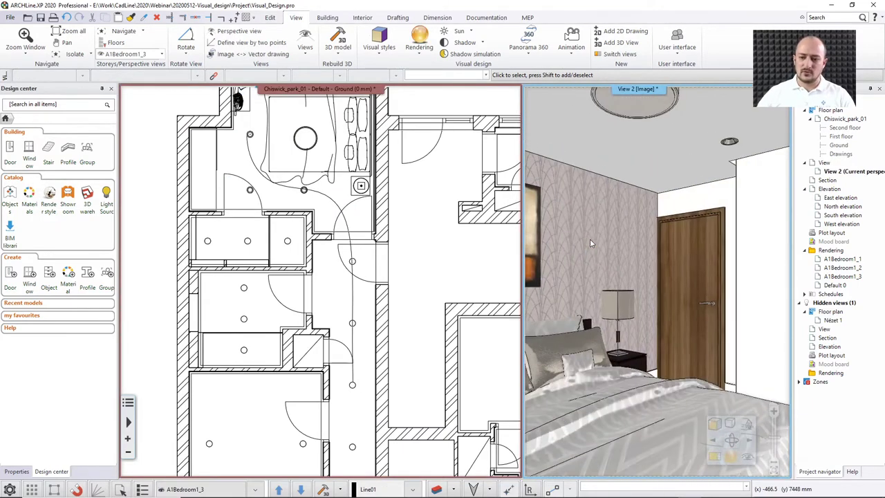
pyautogui.click(692, 312)
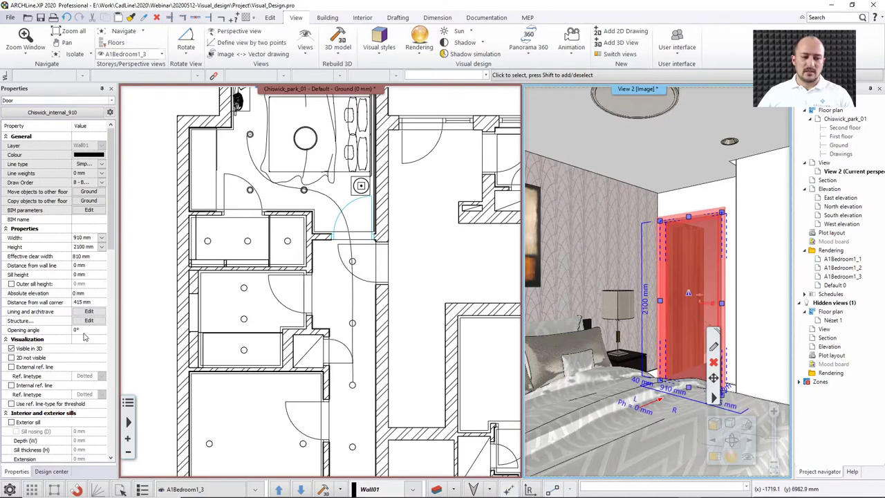
pyautogui.click(79, 331)
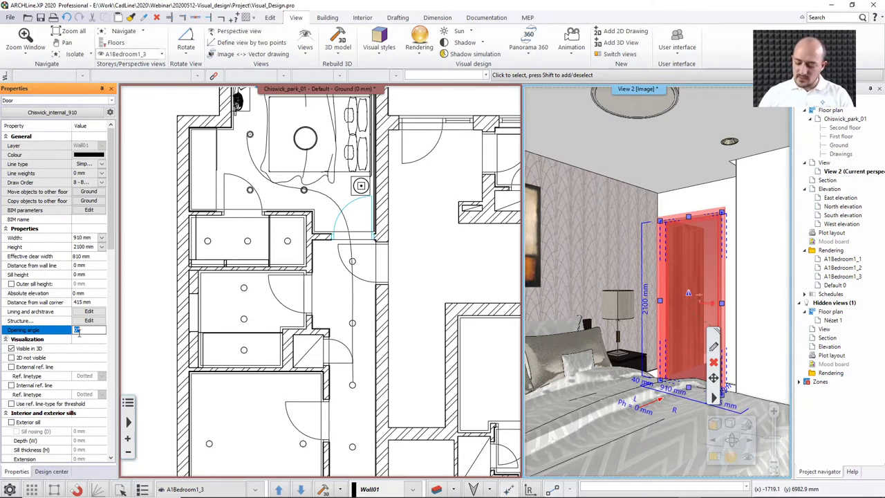
pyautogui.write('70')
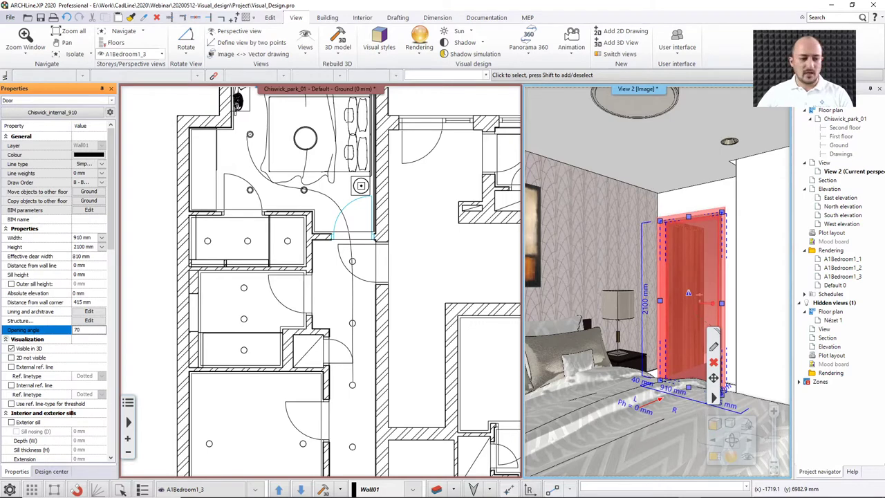
pyautogui.press('Return')
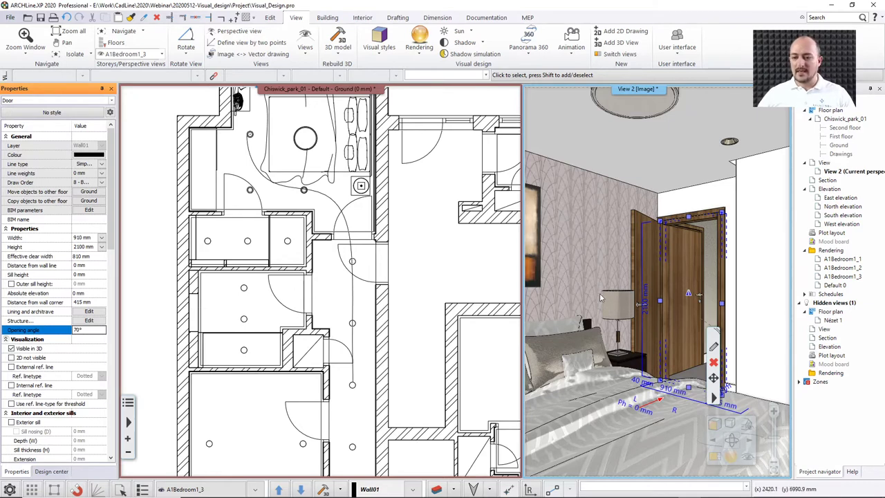
# - Create the animation again from the camera path on the ground floor plan and play it
pyautogui.click(423, 275)
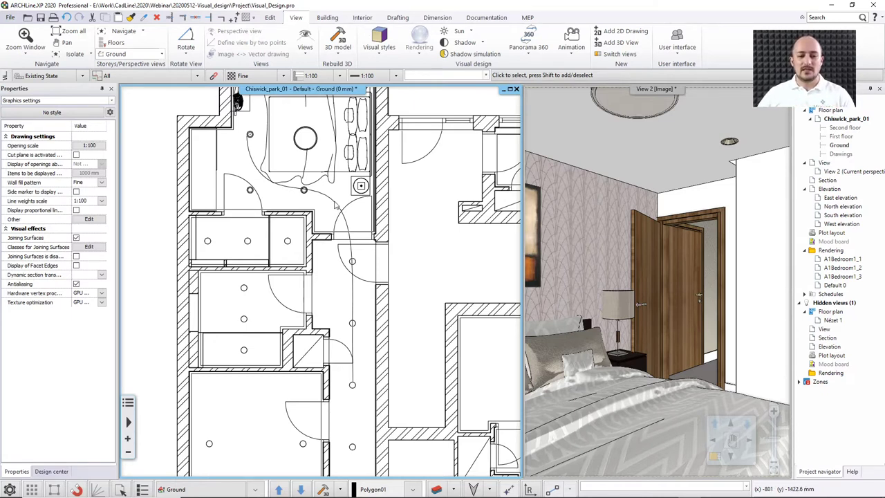
pyautogui.rightClick(334, 205)
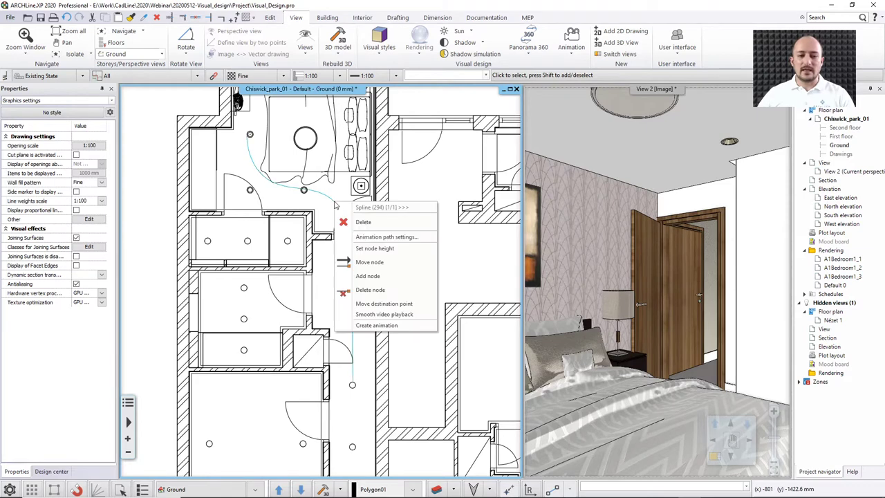
pyautogui.click(373, 325)
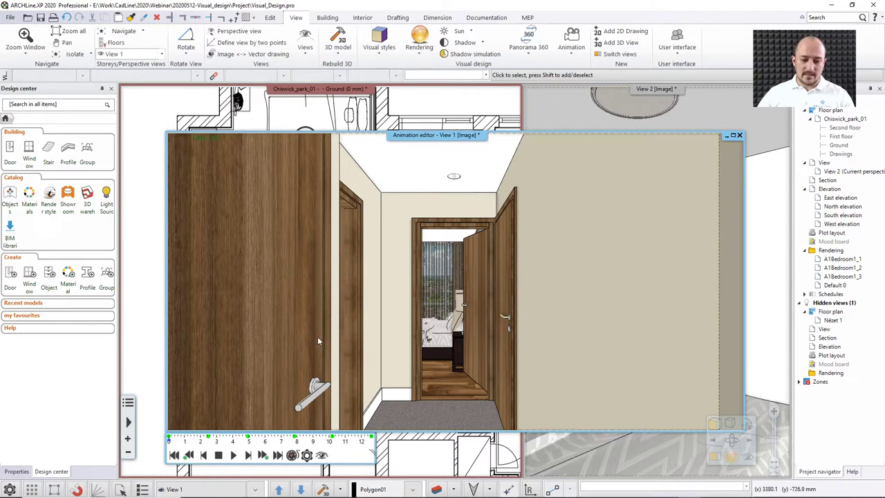
pyautogui.click(234, 456)
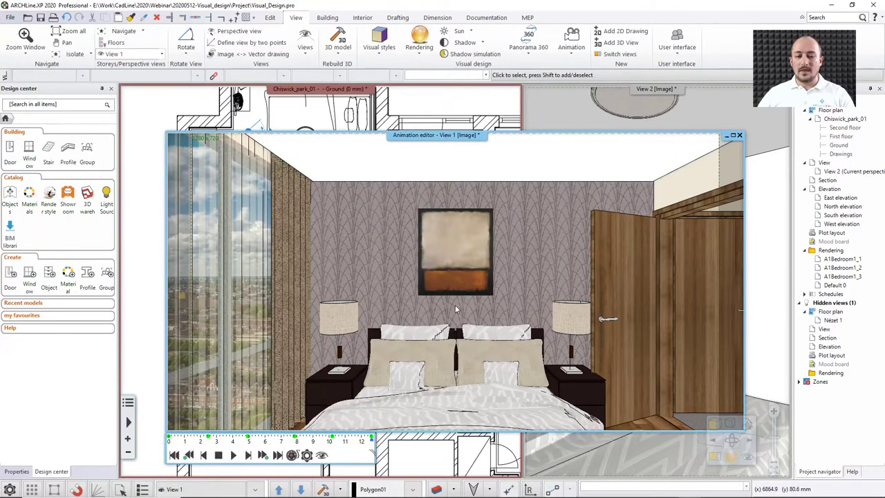
# - Scrub the animation timeline to about 7 seconds to examine the background outside the bedroom window
pyautogui.moveTo(345, 443); pyautogui.dragTo(366, 446)
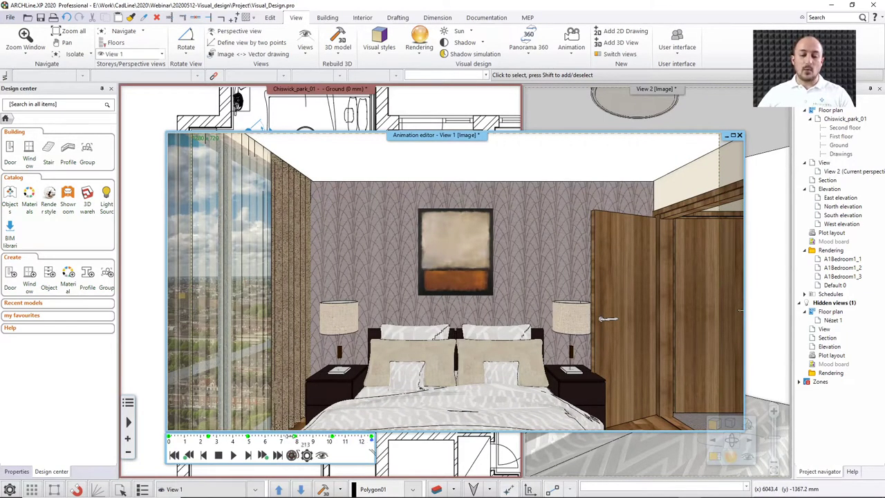
pyautogui.moveTo(299, 442); pyautogui.dragTo(254, 442)
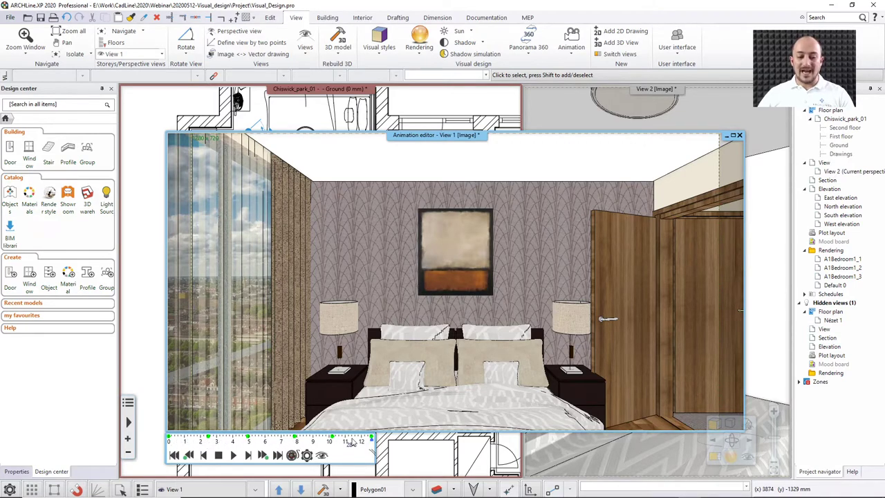
pyautogui.moveTo(362, 443)
pyautogui.mouseDown()
pyautogui.moveTo(372, 444)
pyautogui.moveTo(270, 444)
pyautogui.mouseUp()
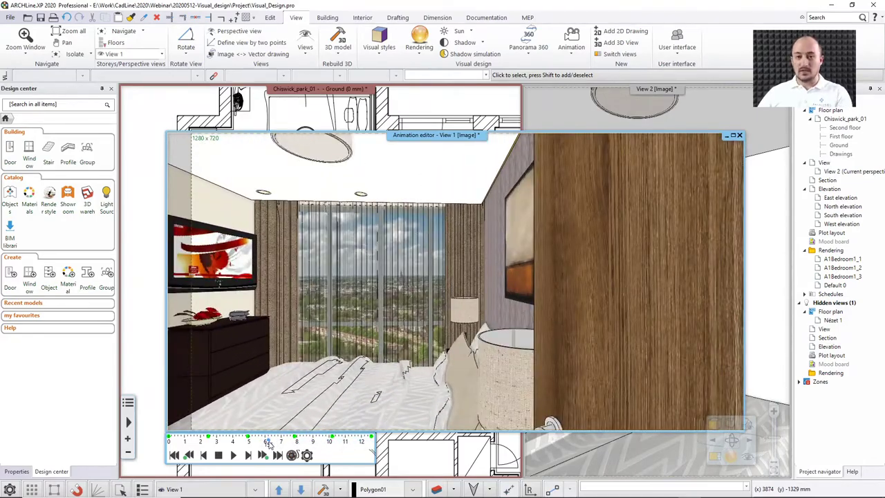
pyautogui.moveTo(269, 444)
pyautogui.mouseDown()
pyautogui.moveTo(302, 444)
pyautogui.moveTo(282, 446)
pyautogui.mouseUp()
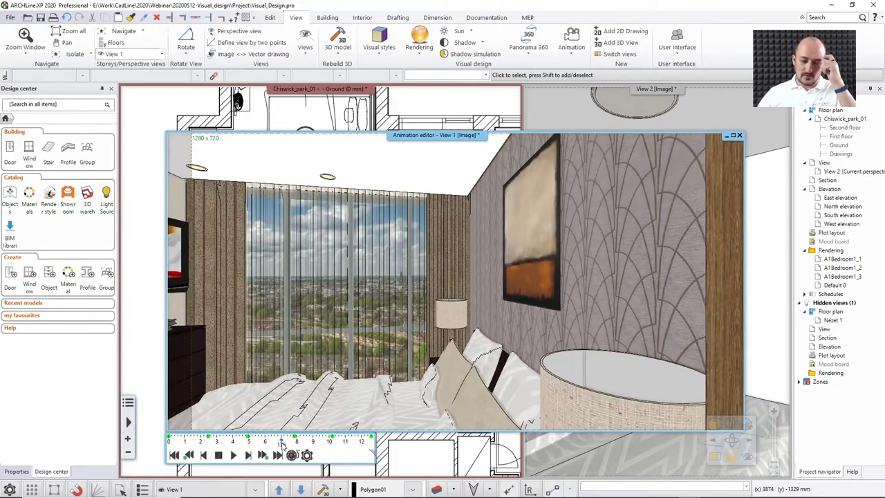
pyautogui.moveTo(282, 446)
pyautogui.mouseDown()
pyautogui.moveTo(302, 446)
pyautogui.moveTo(281, 446)
pyautogui.mouseUp()
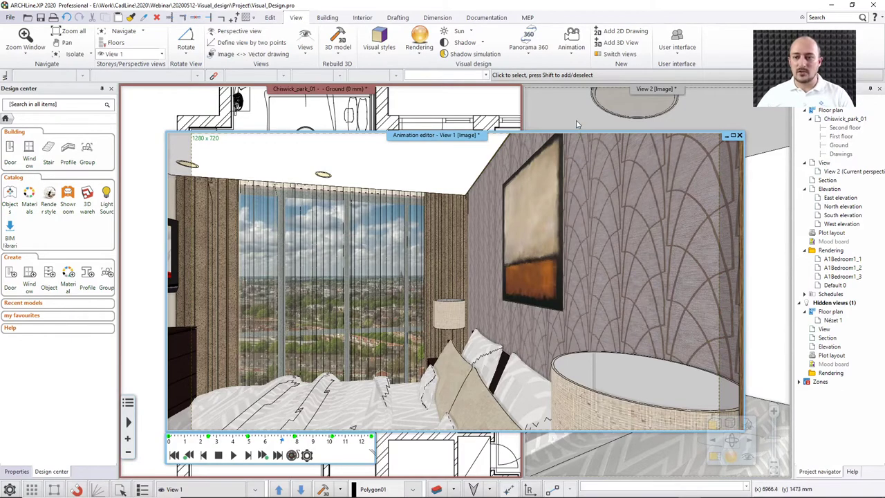
# - Change View 2's environment background to the panorama "Just outside the town"
pyautogui.click(573, 149)
pyautogui.click(714, 462)
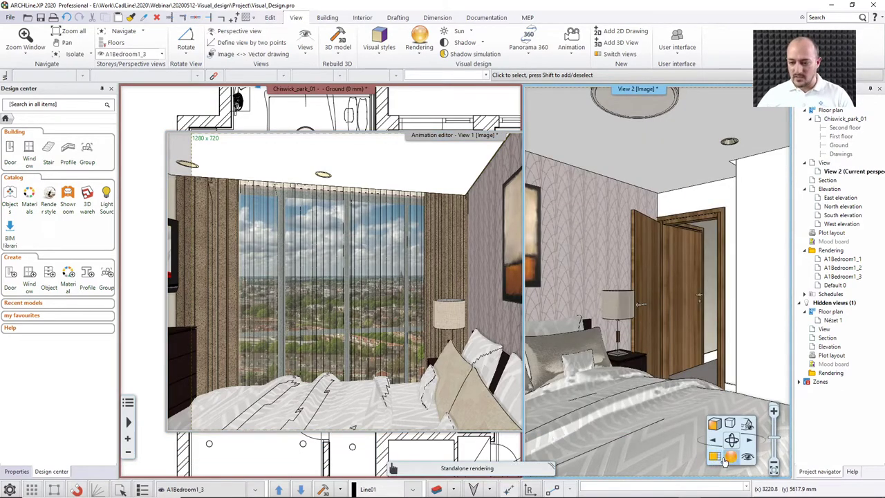
pyautogui.moveTo(675, 389); pyautogui.dragTo(664, 389)
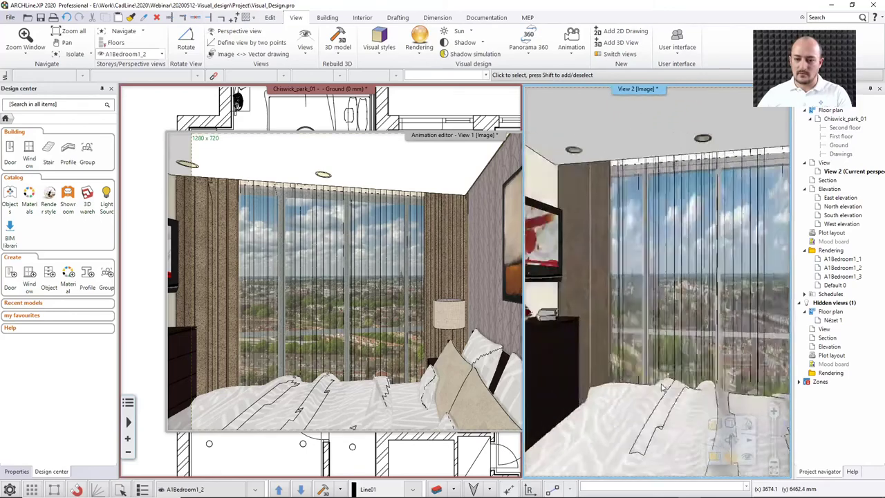
pyautogui.rightClick(630, 89)
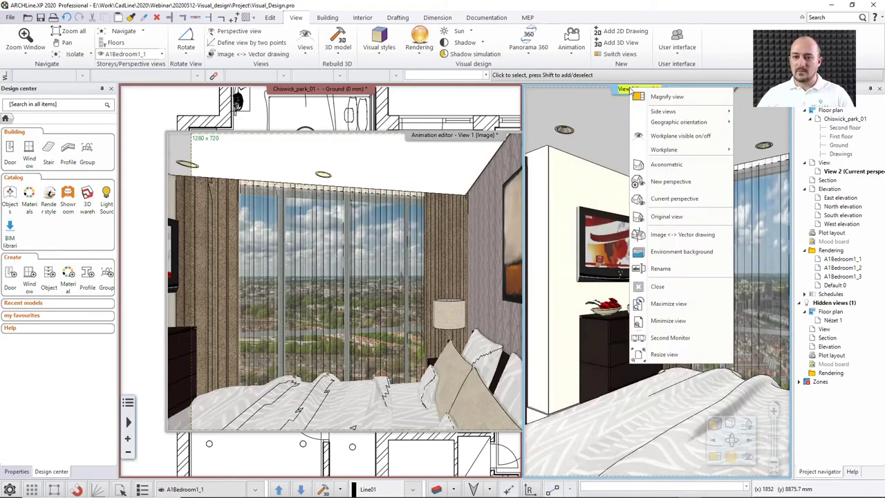
pyautogui.click(670, 253)
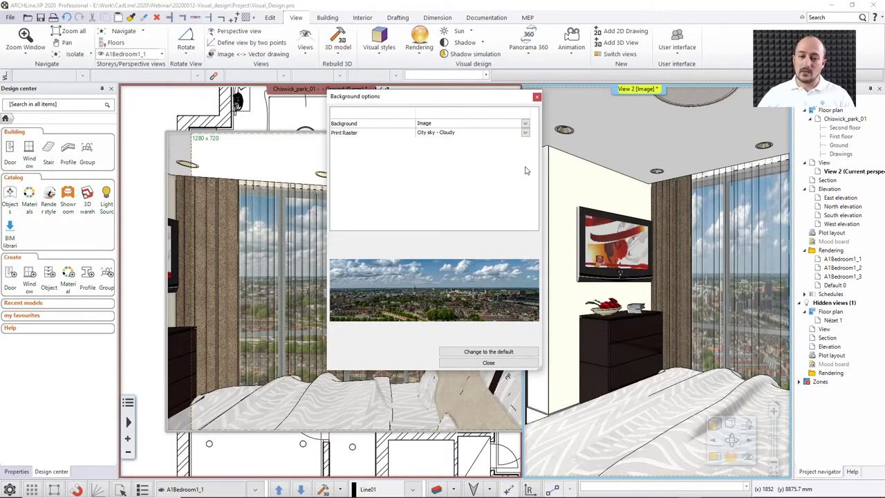
pyautogui.click(525, 124)
pyautogui.click(442, 153)
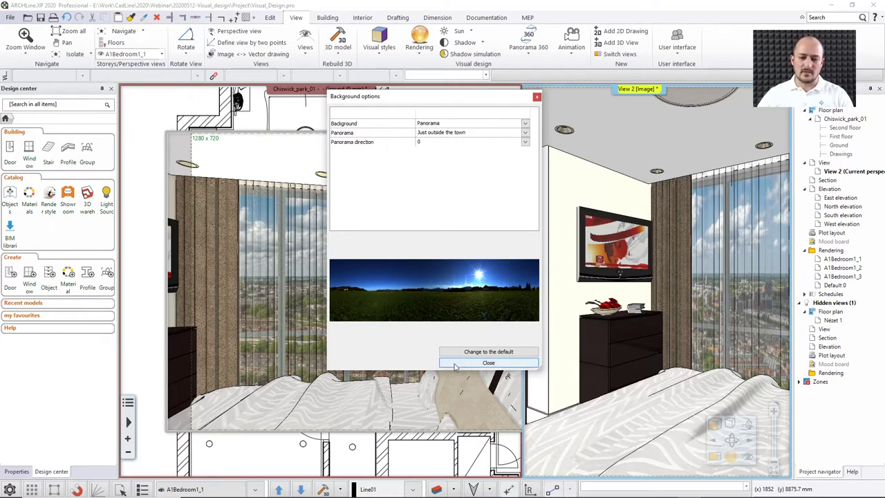
pyautogui.click(488, 363)
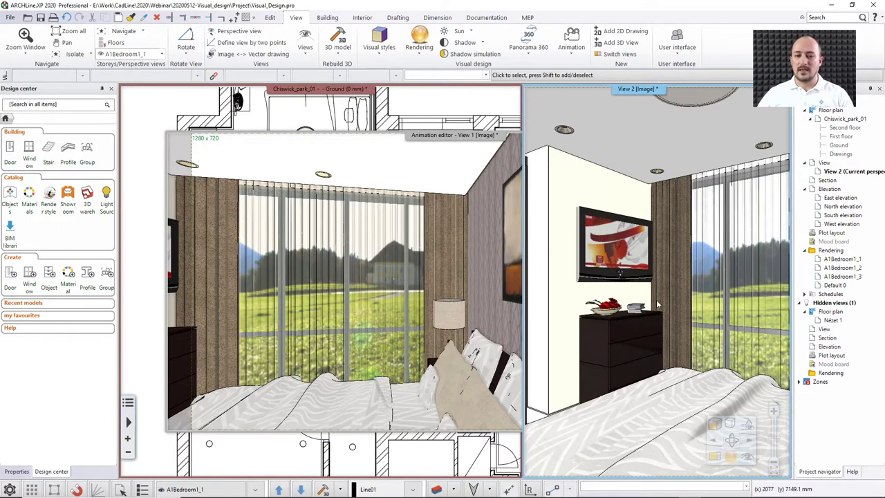
# - Replay the camera animation to check the window background, and scrub back to its opening seconds
pyautogui.click(381, 268)
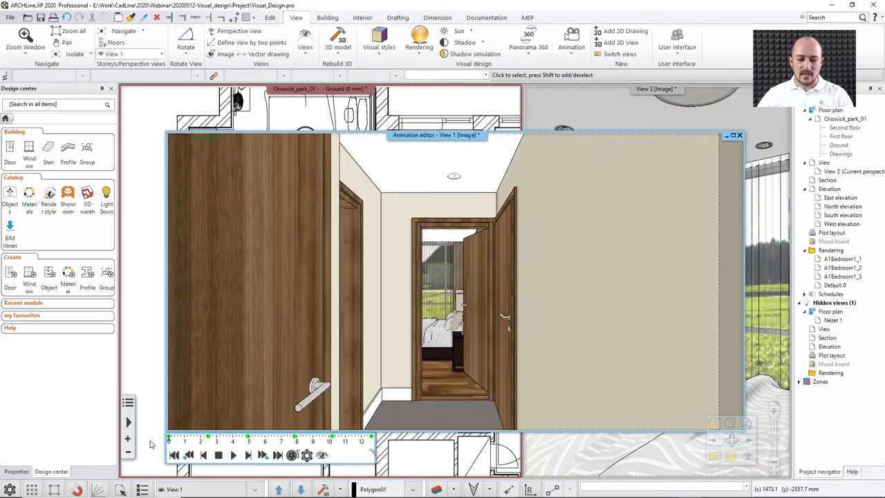
pyautogui.click(231, 454)
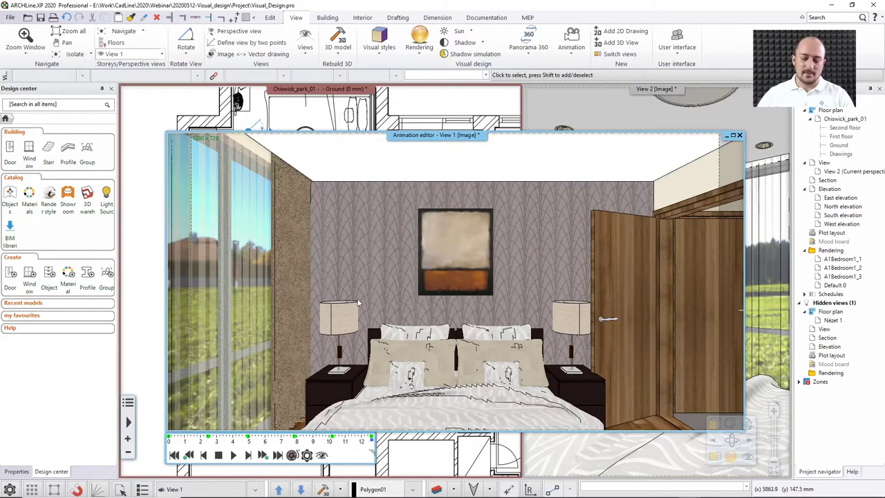
pyautogui.moveTo(262, 443); pyautogui.dragTo(193, 444)
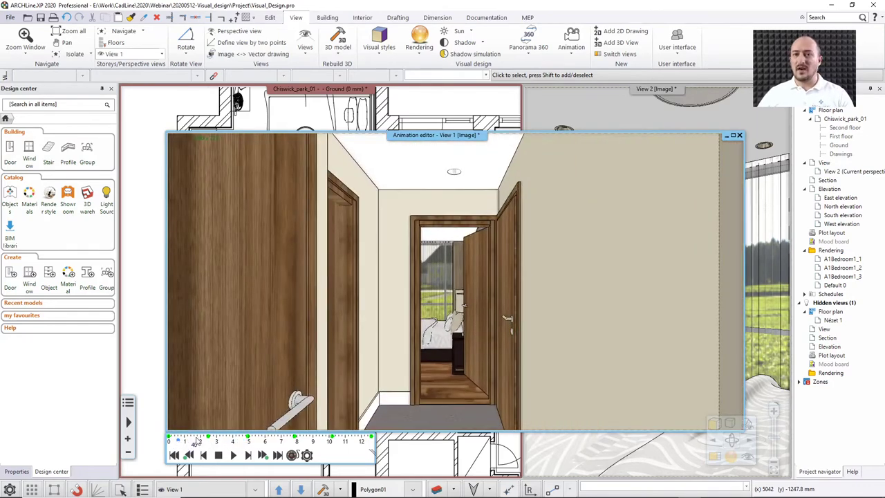
# - Close the animation editor and delete the camera path's starting node in the corridor
pyautogui.click(739, 136)
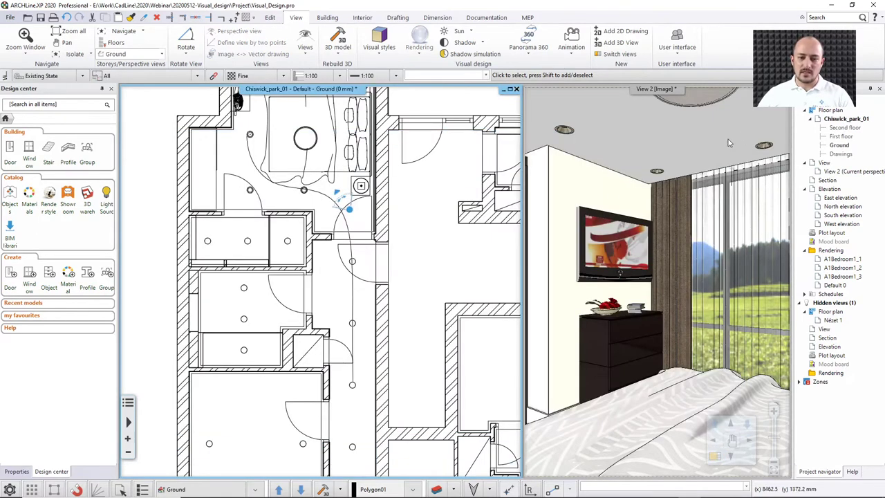
pyautogui.click(353, 297)
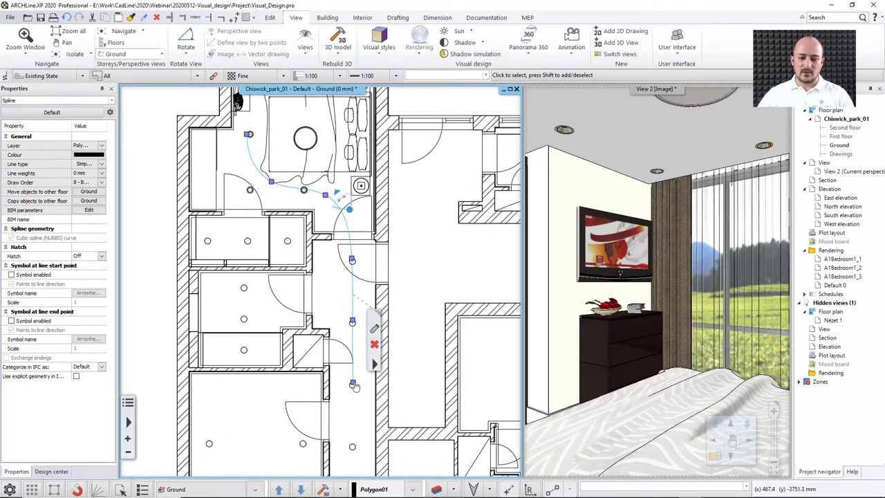
pyautogui.moveTo(354, 384)
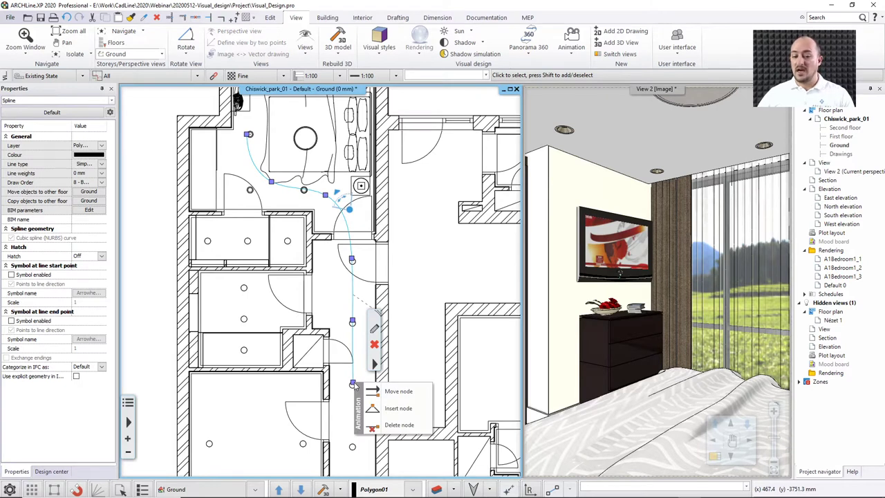
pyautogui.click(388, 426)
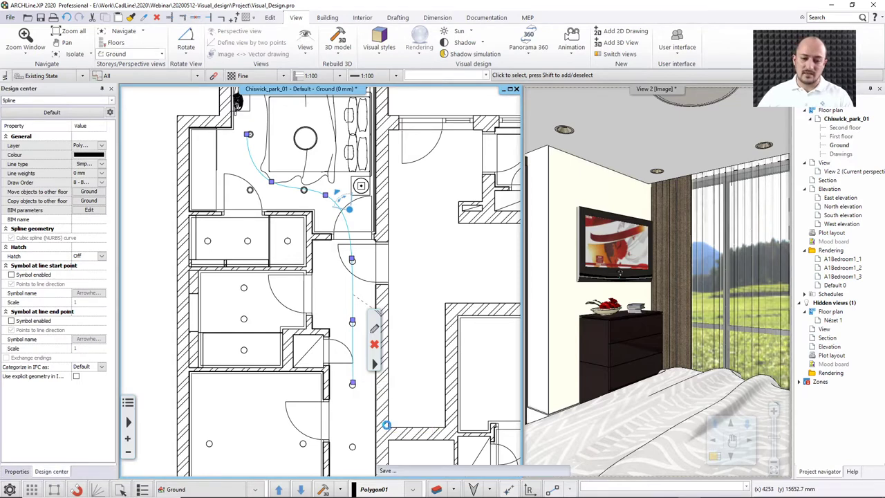
pyautogui.click(344, 291)
pyautogui.click(348, 279)
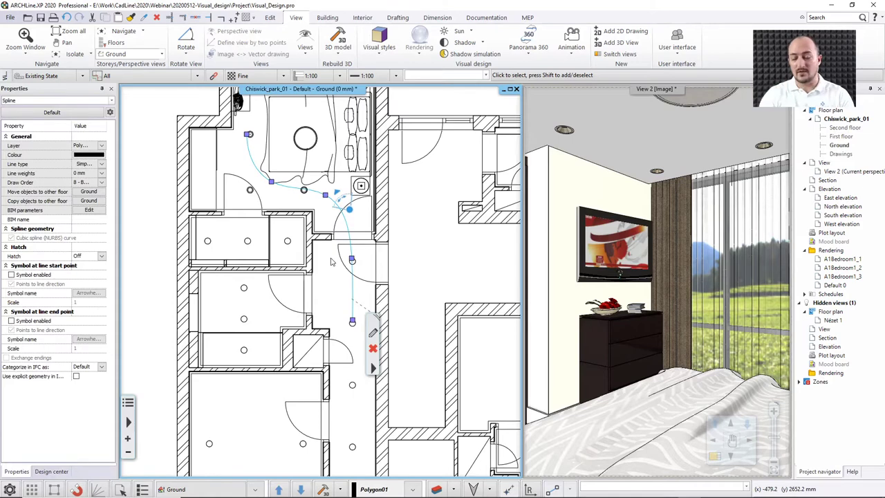
# - Create the animation from the shortened path, scrub to about 2.5 seconds and play it
pyautogui.click(373, 368)
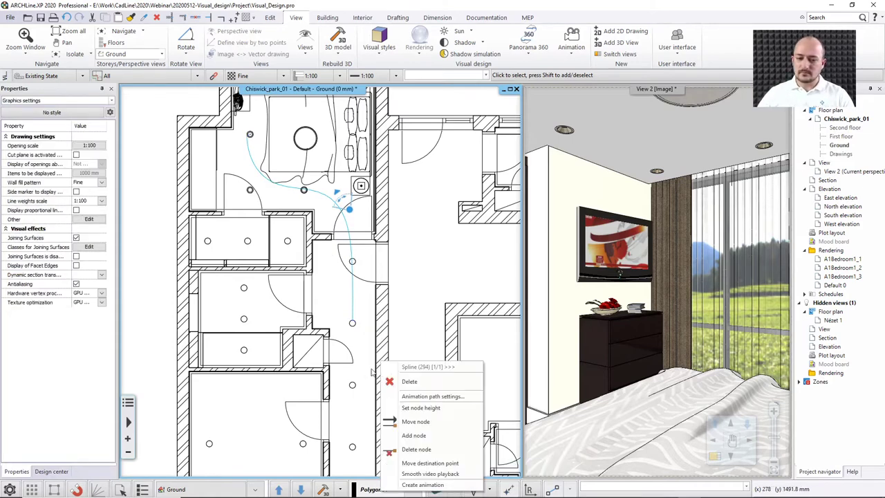
pyautogui.click(421, 484)
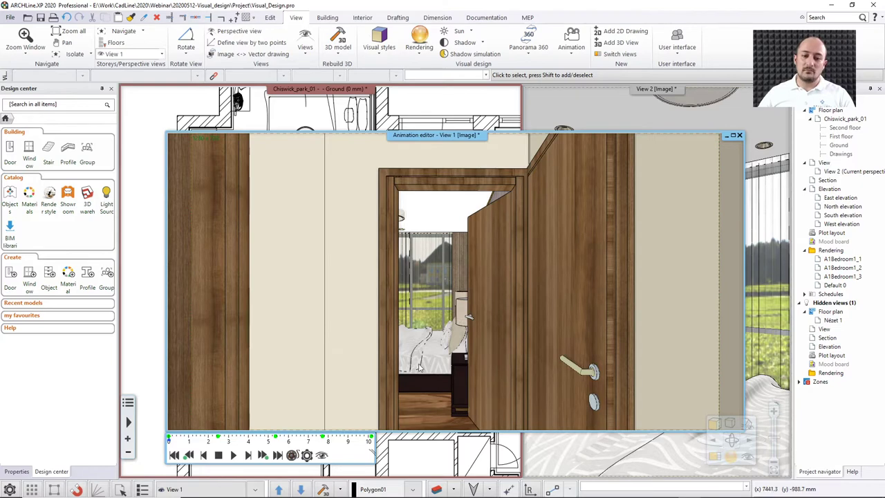
pyautogui.scroll(3, 328, 324)
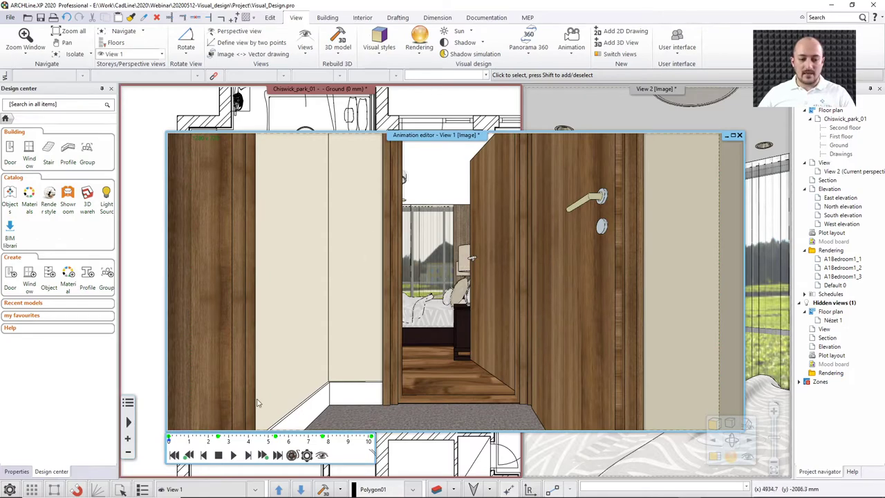
pyautogui.click(177, 443)
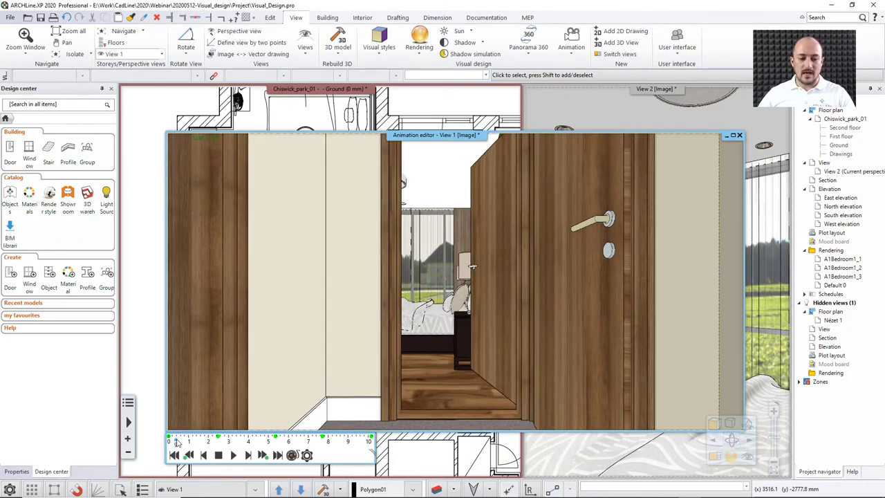
pyautogui.moveTo(177, 443); pyautogui.dragTo(220, 444)
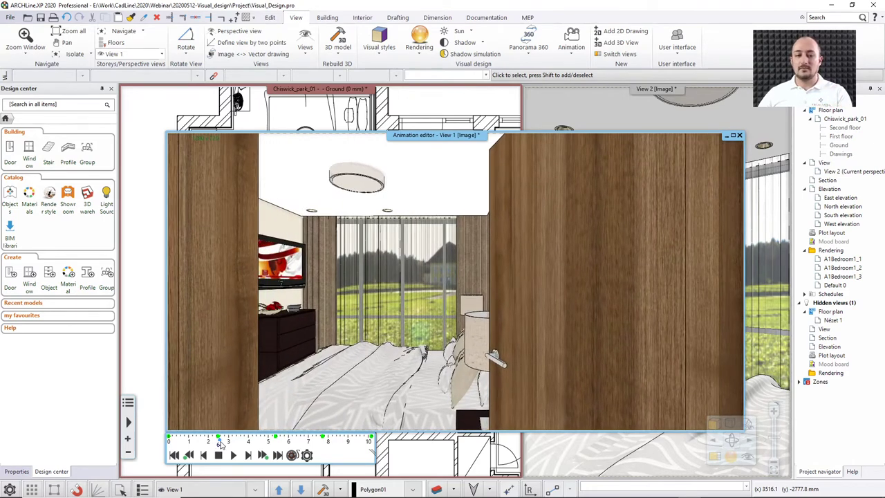
pyautogui.moveTo(219, 444); pyautogui.dragTo(219, 446)
pyautogui.click(233, 455)
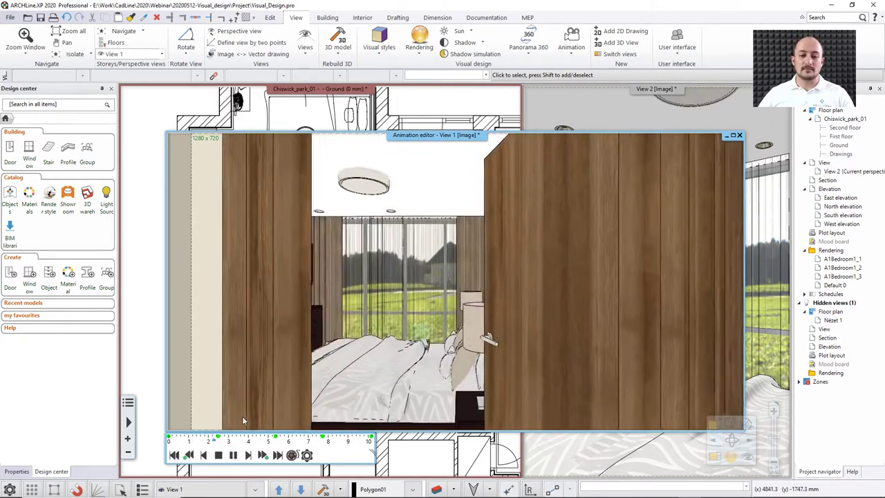
# - Review the shortened-path animation by scrubbing its opening seconds, stepping through its path nodes and replaying it from the start
pyautogui.click(218, 444)
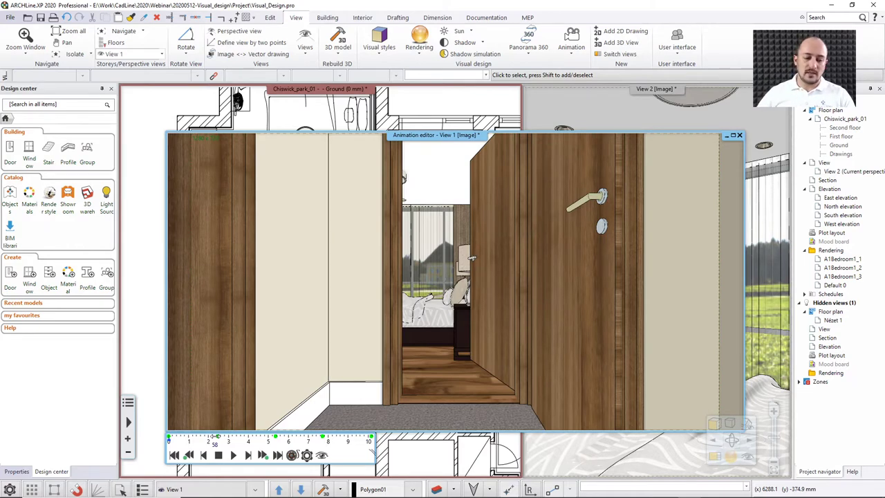
pyautogui.moveTo(216, 443); pyautogui.dragTo(196, 445)
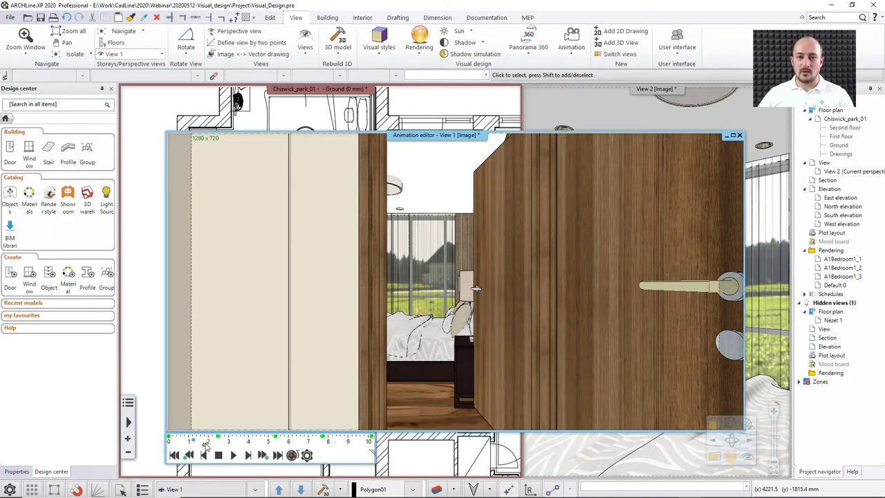
pyautogui.click(262, 455)
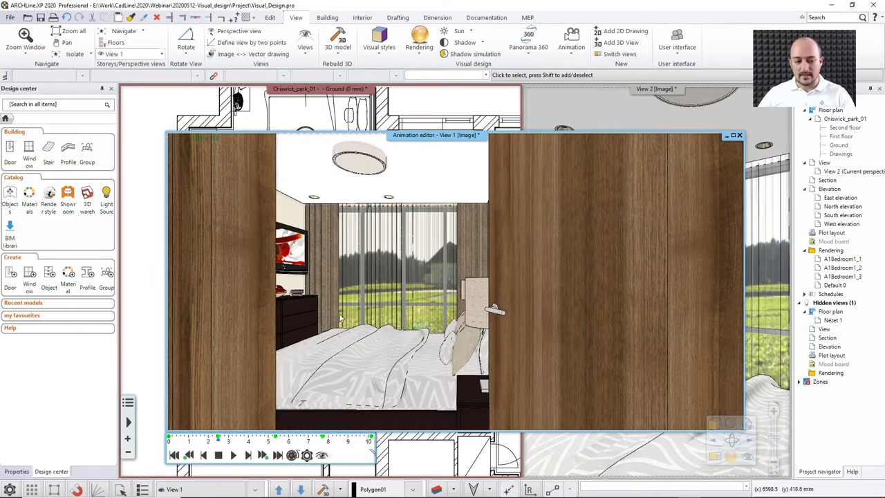
pyautogui.click(263, 455)
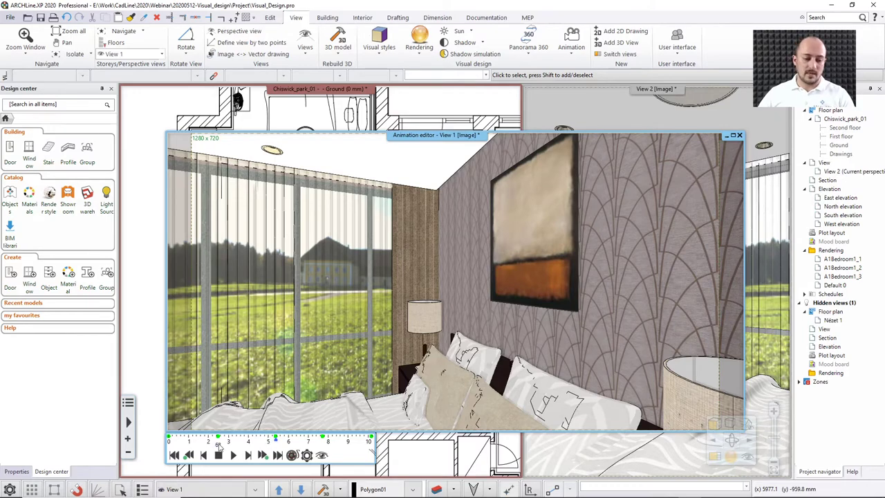
pyautogui.moveTo(218, 447); pyautogui.dragTo(167, 442)
pyautogui.click(234, 456)
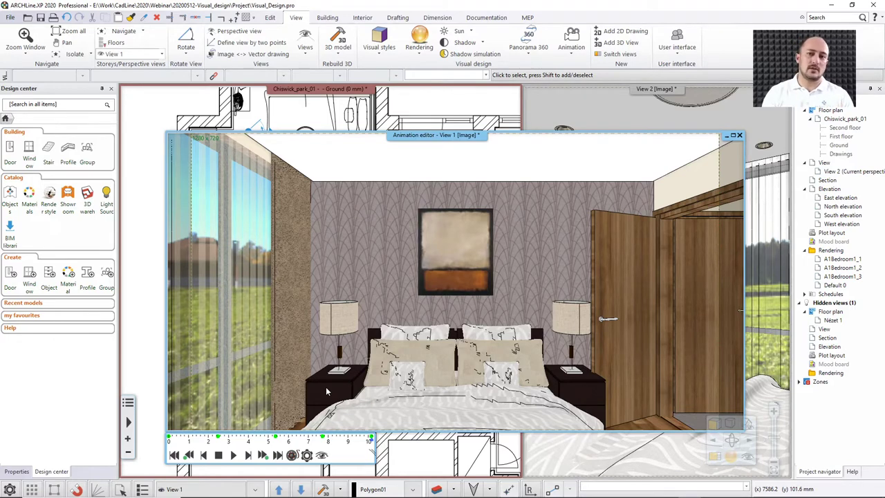
# - Try to export the animation as an AVI file to the Images folder, and close the animation editor
pyautogui.click(293, 456)
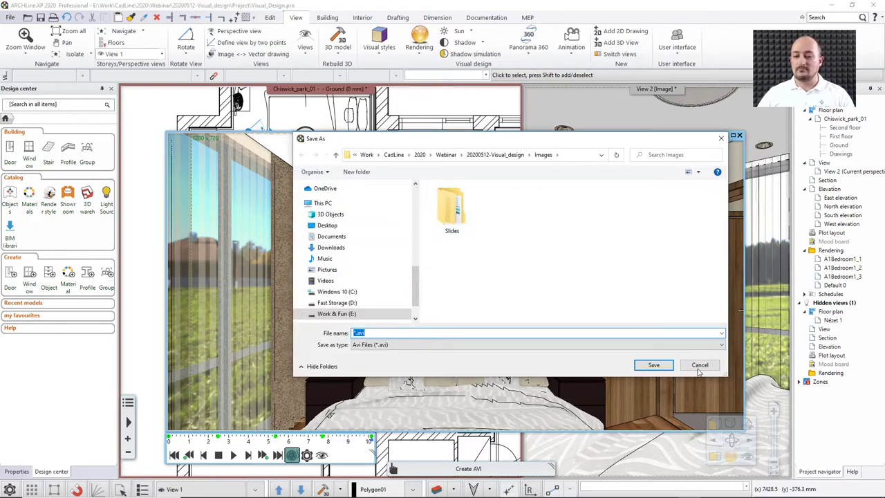
pyautogui.click(660, 365)
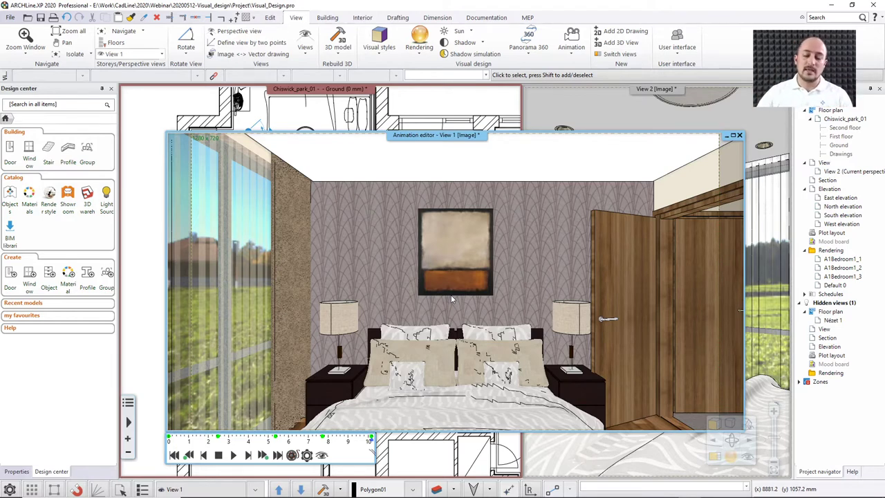
pyautogui.click(296, 112)
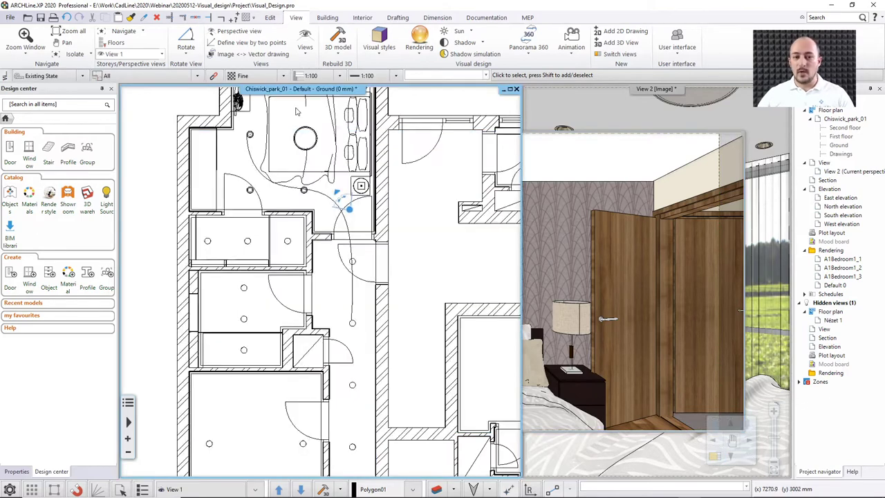
pyautogui.click(673, 188)
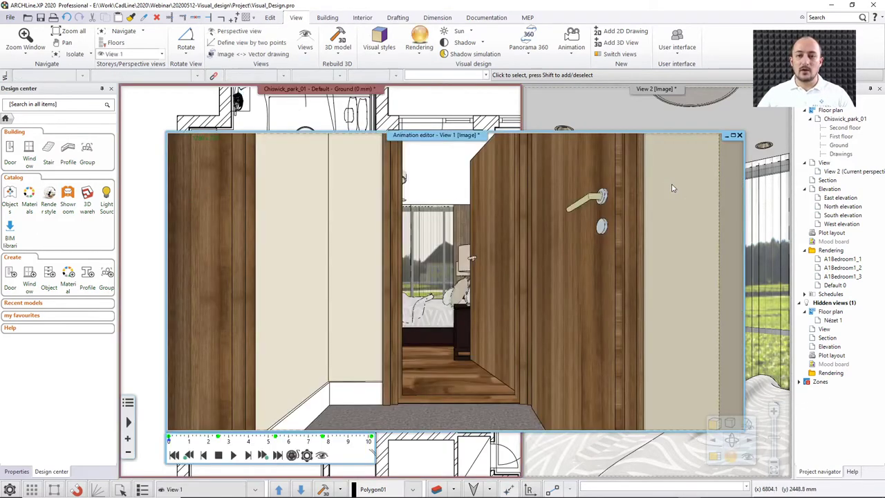
pyautogui.click(739, 135)
# - Define a closed, roughly circular animation path with four nodes around the round ceiling lamp above the bed on the Ground plan
pyautogui.scroll(3, 354, 226)
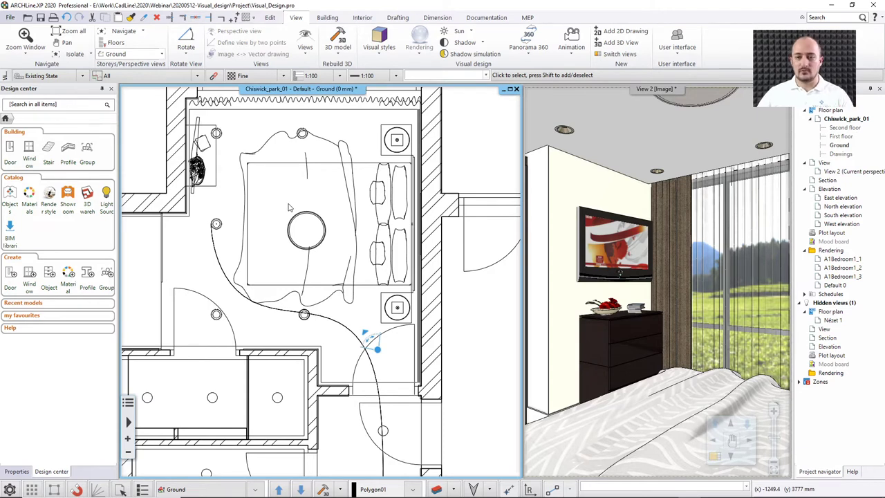
pyautogui.click(577, 59)
pyautogui.moveTo(579, 87)
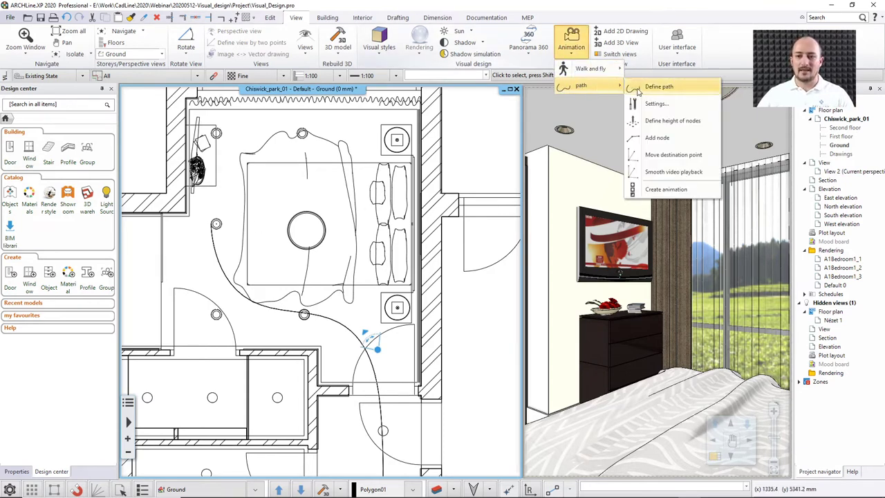
pyautogui.click(637, 91)
pyautogui.scroll(2, 264, 178)
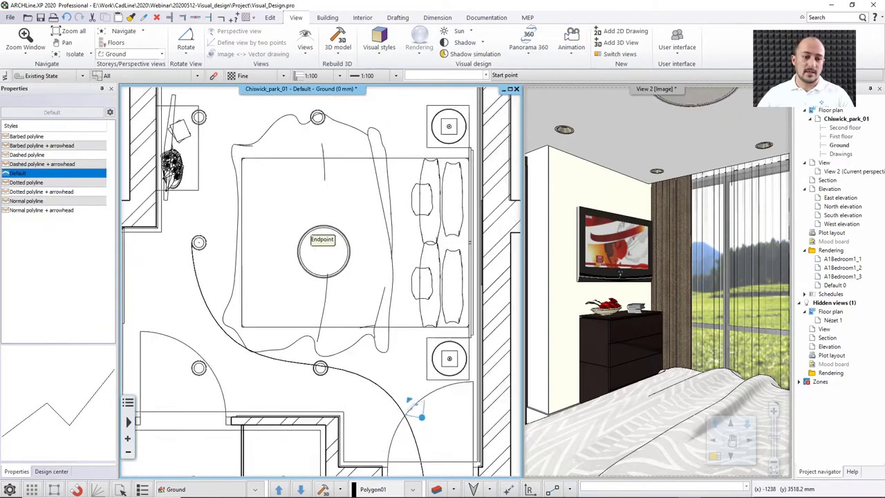
pyautogui.click(336, 218)
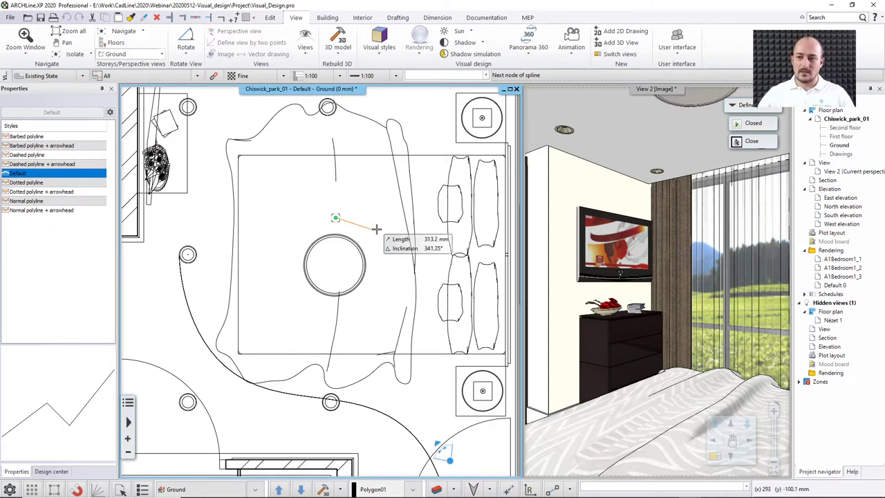
pyautogui.click(753, 124)
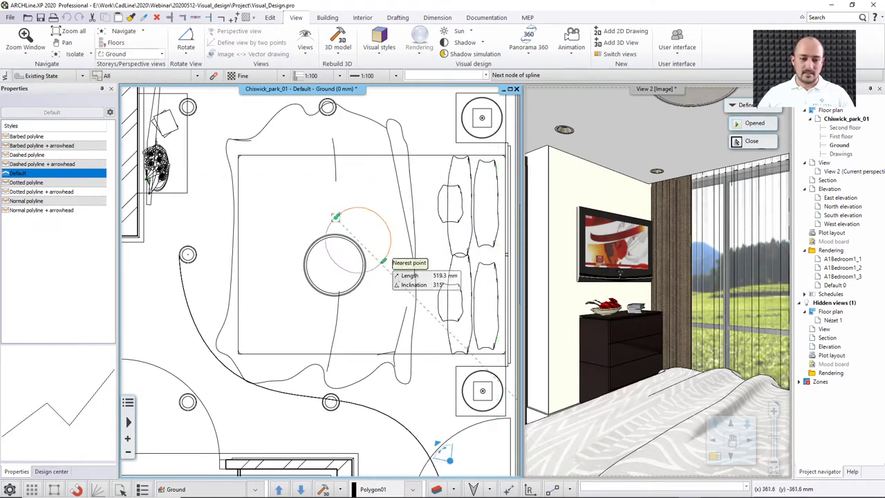
pyautogui.click(382, 261)
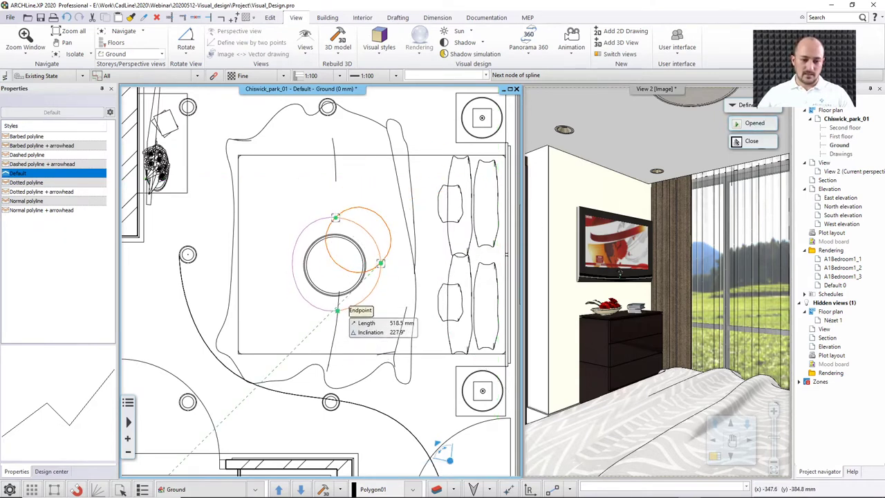
pyautogui.click(336, 311)
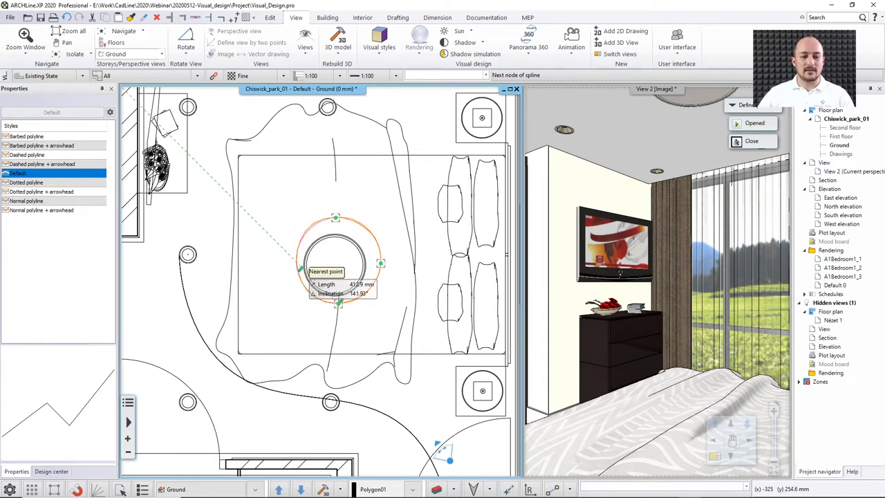
pyautogui.click(300, 267)
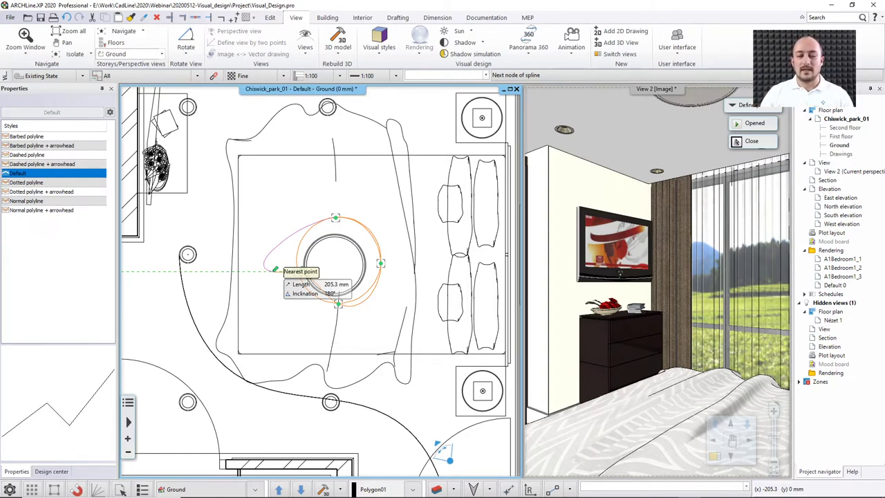
pyautogui.click(275, 270)
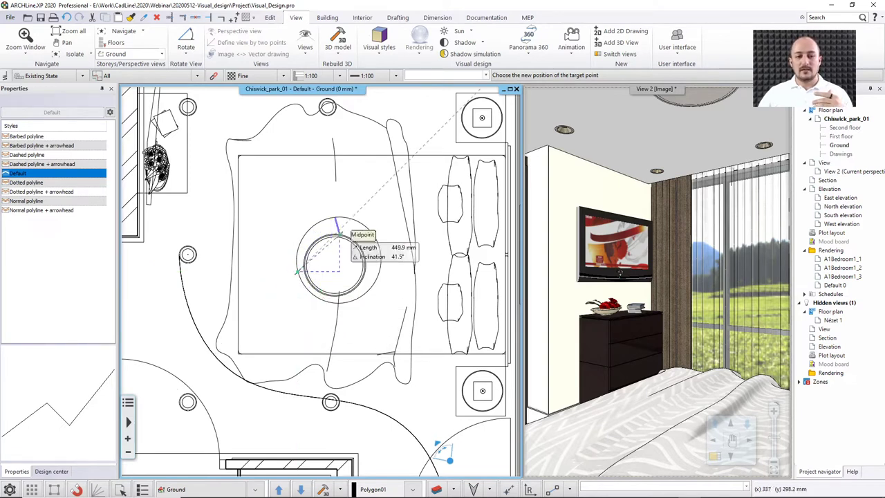
# - Aim each path node's target point across the circle at the opposite side of the bedroom, and accept 1500 mm observer and target heights
pyautogui.click(335, 219)
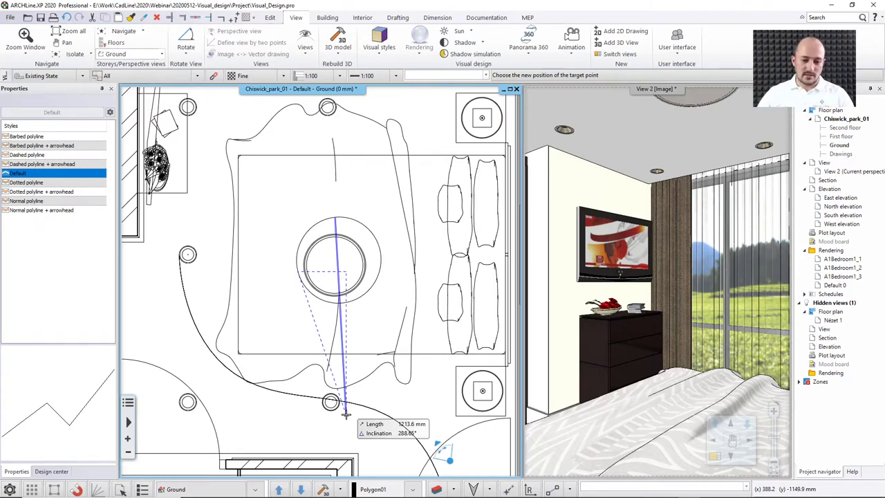
pyautogui.click(336, 439)
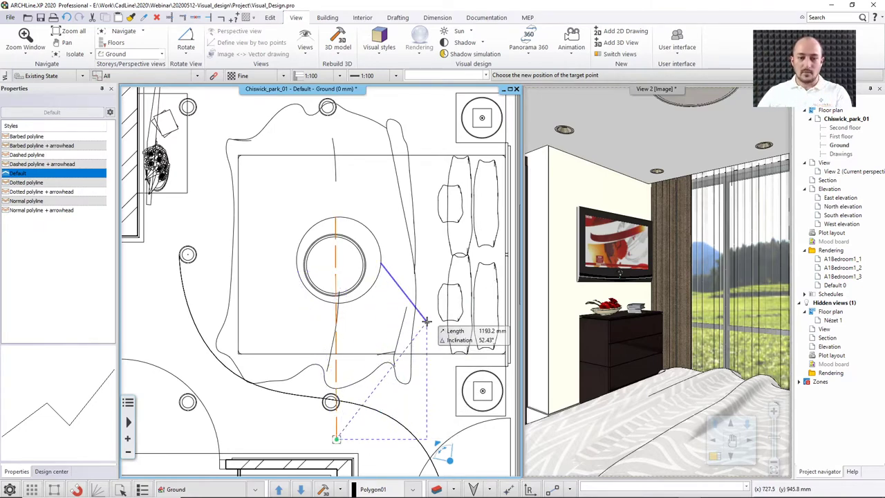
pyautogui.click(144, 267)
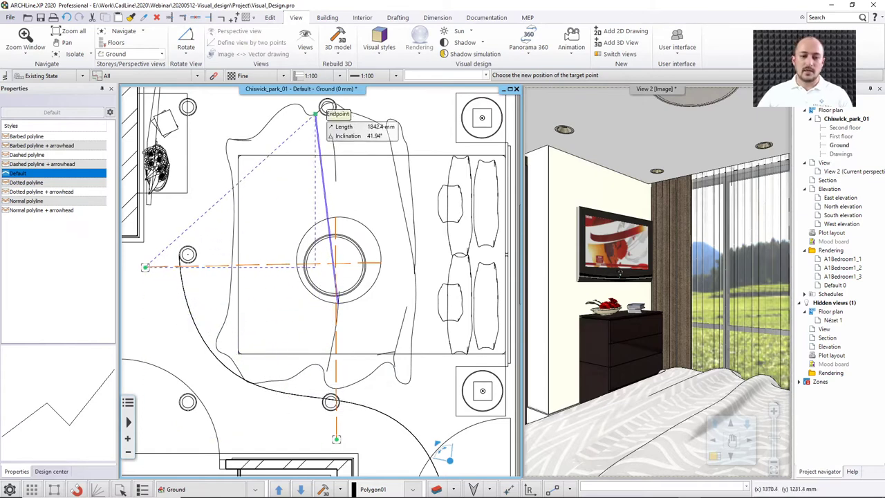
pyautogui.click(341, 107)
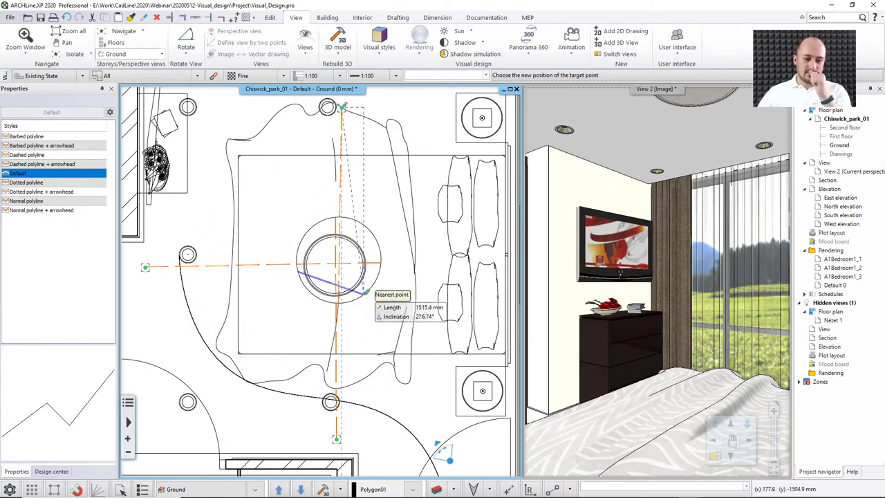
pyautogui.click(494, 266)
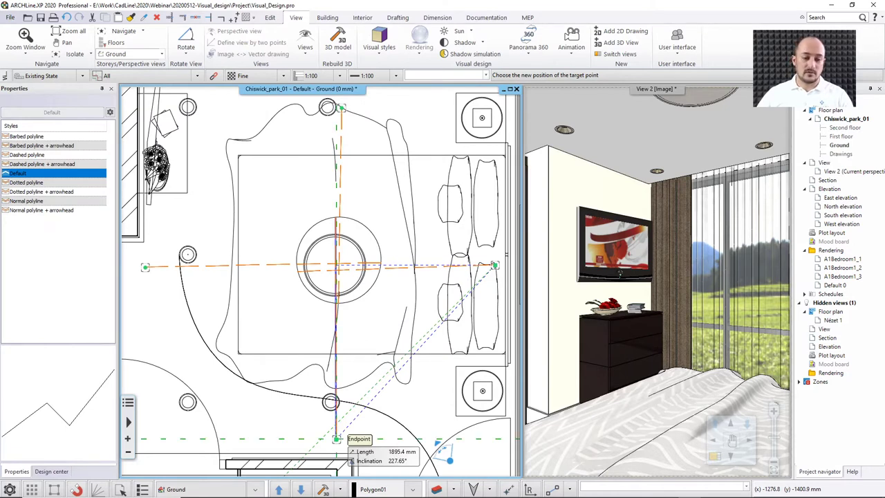
pyautogui.click(336, 438)
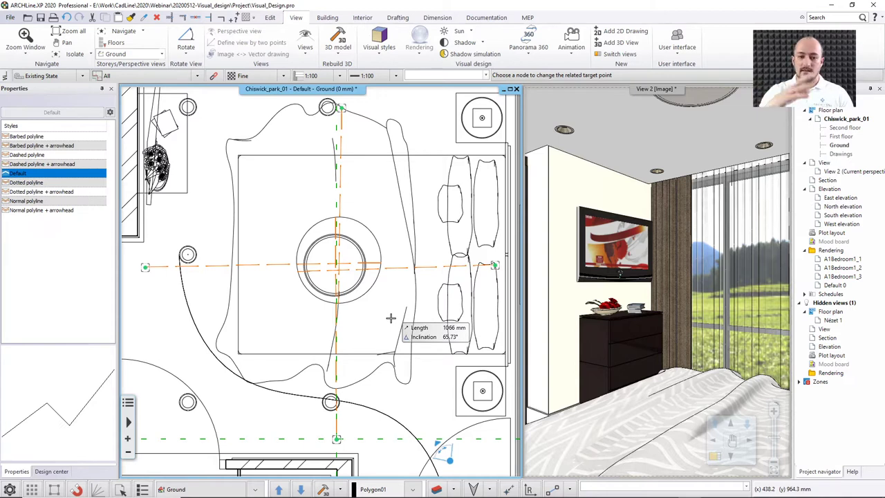
pyautogui.rightClick(390, 318)
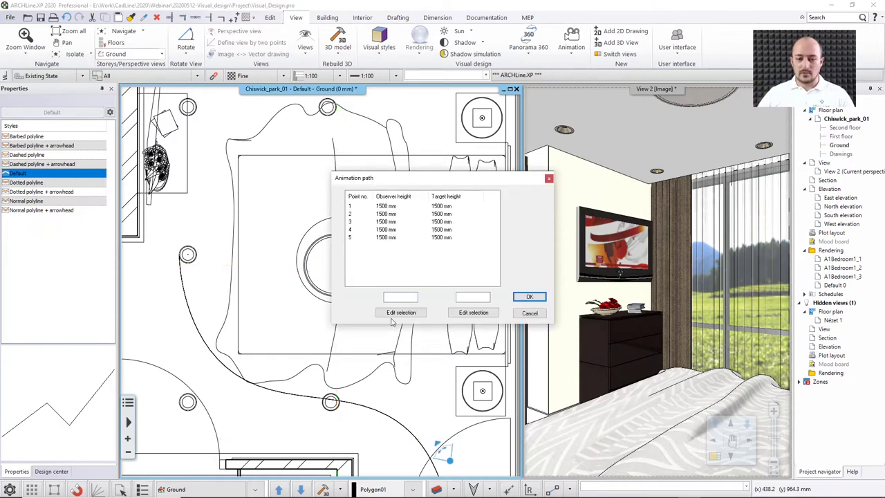
pyautogui.click(529, 297)
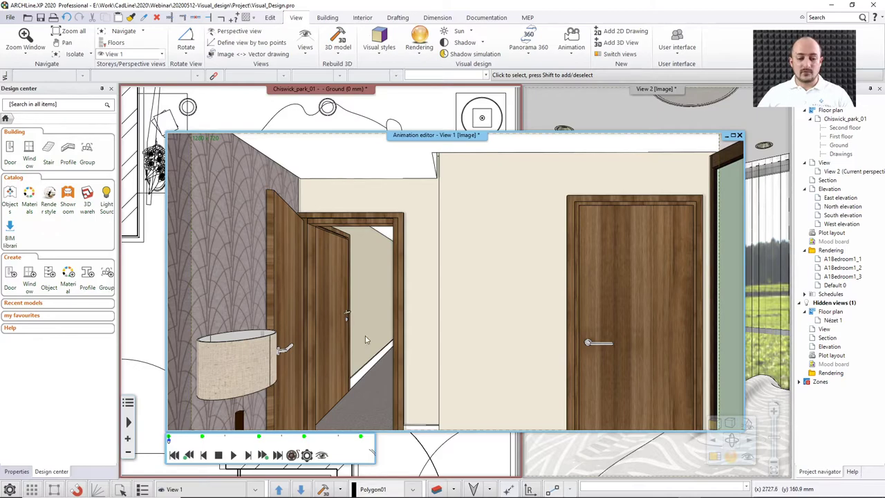
# - Play the circular animation, set its time to 15 seconds, and replay it before returning to the start
pyautogui.click(233, 456)
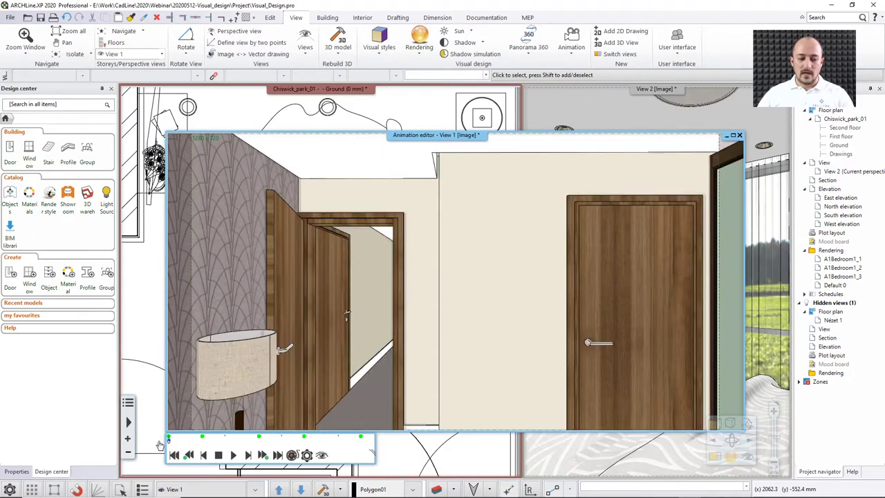
pyautogui.click(307, 456)
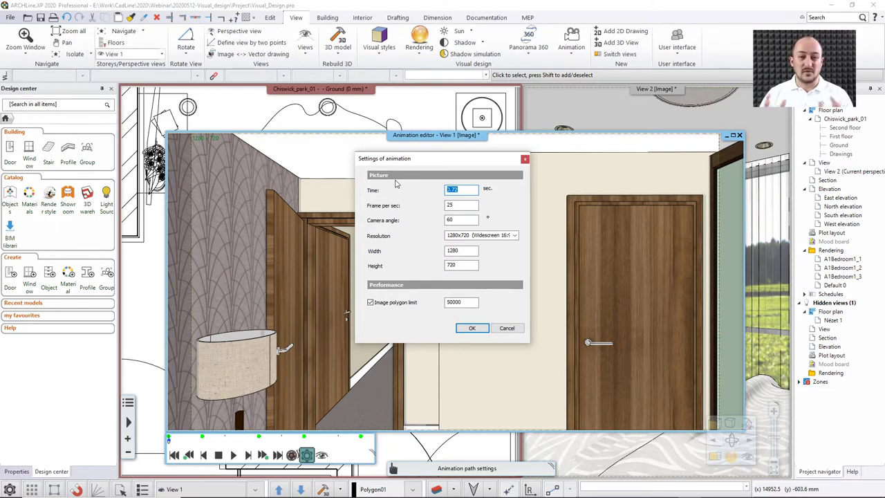
pyautogui.write('15')
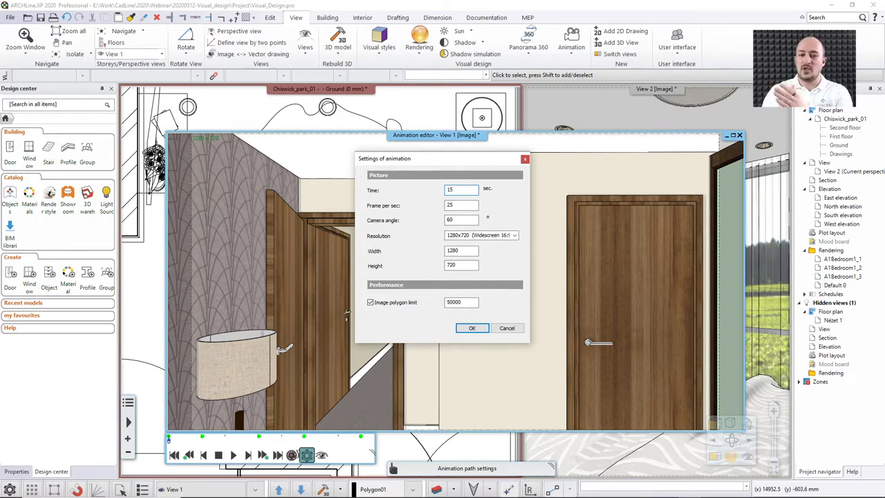
pyautogui.press('Return')
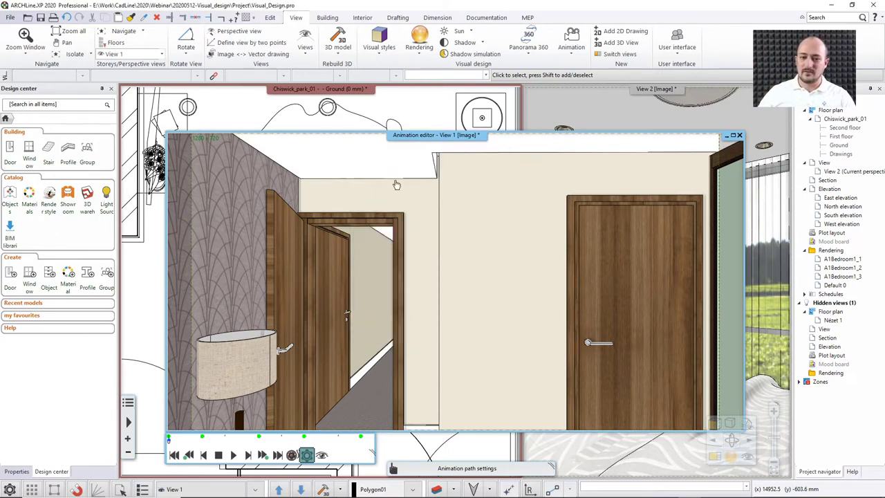
pyautogui.click(233, 455)
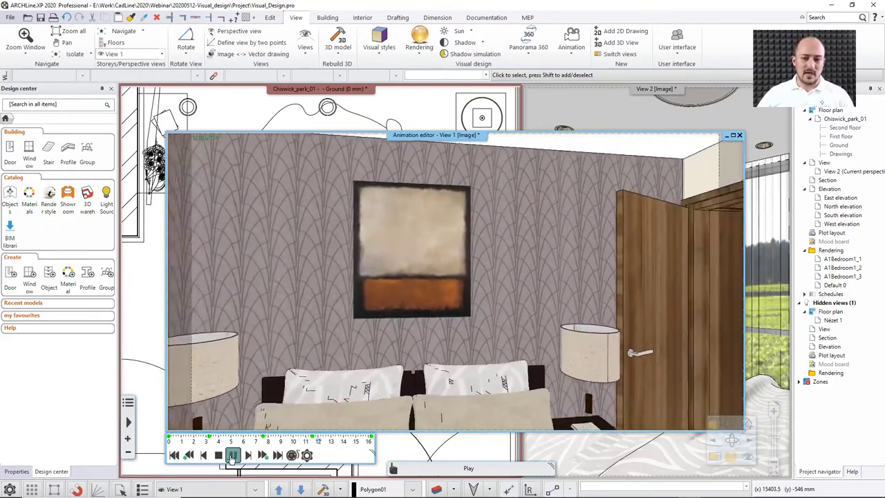
pyautogui.click(205, 455)
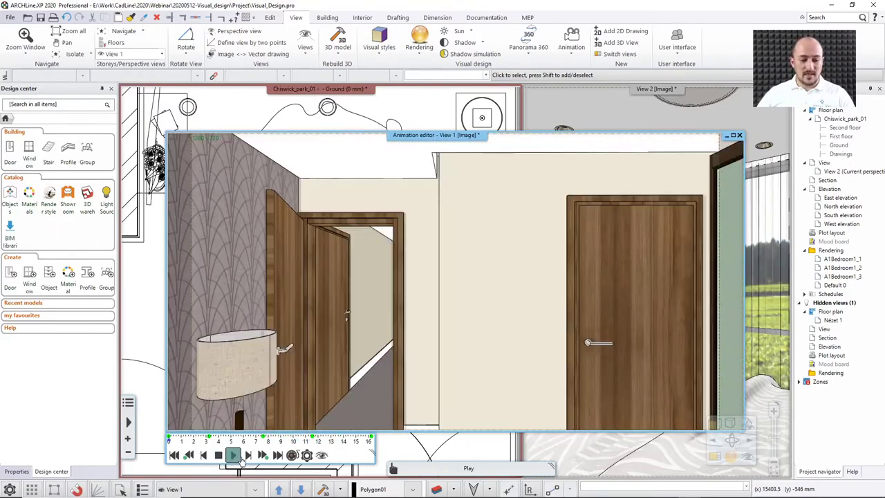
# - Set the animation time to 40 seconds and play the circular animation
pyautogui.click(307, 454)
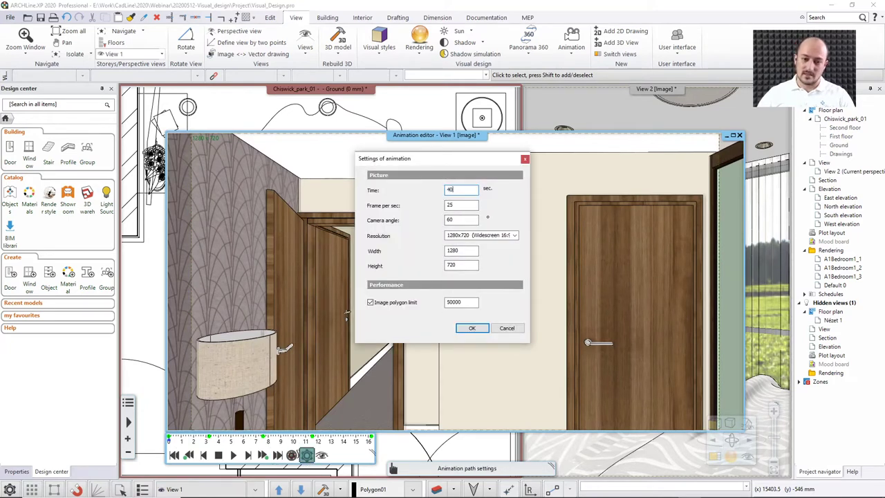
pyautogui.write('40')
pyautogui.press('Return')
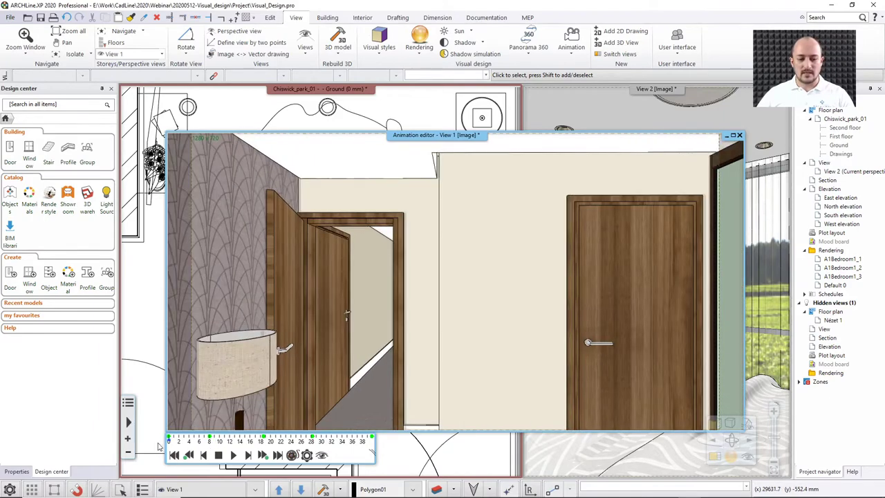
pyautogui.click(233, 454)
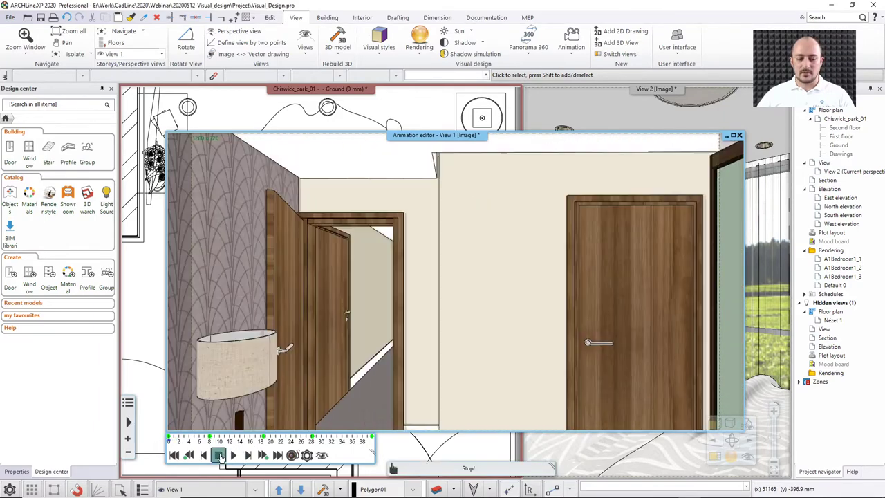
# - Replay the circular bedroom animation and close the animation editor
pyautogui.click(231, 443)
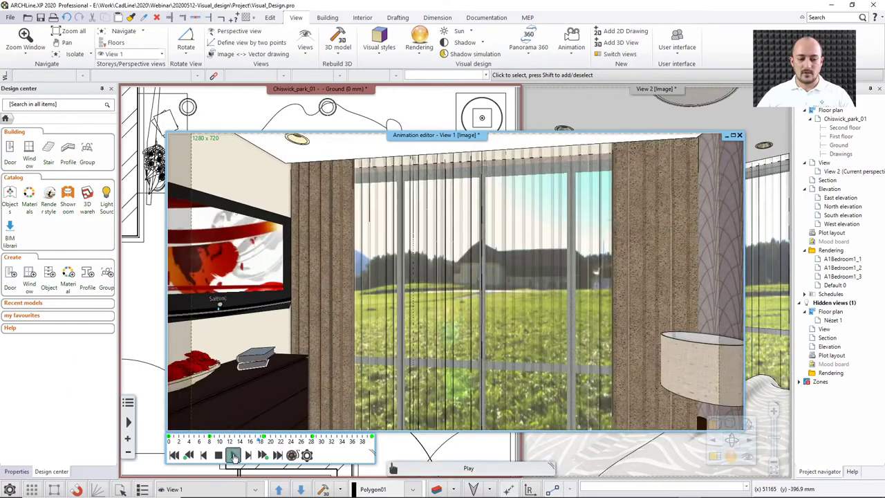
pyautogui.click(233, 454)
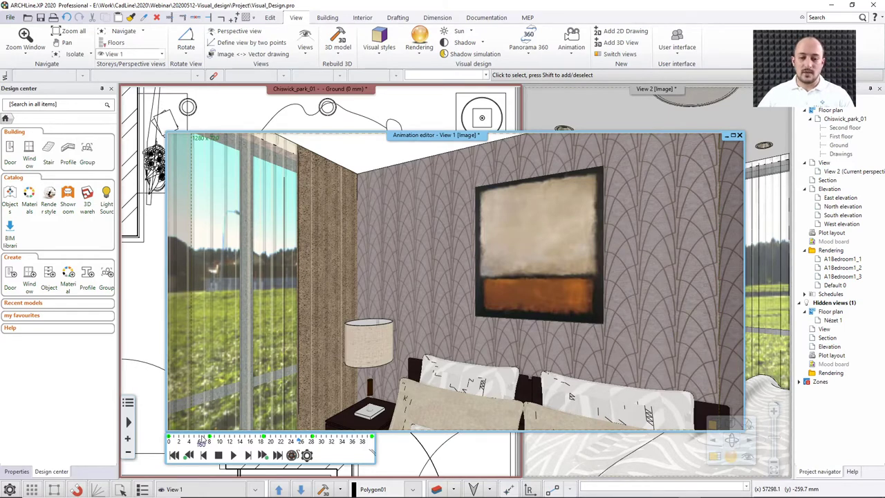
pyautogui.click(739, 135)
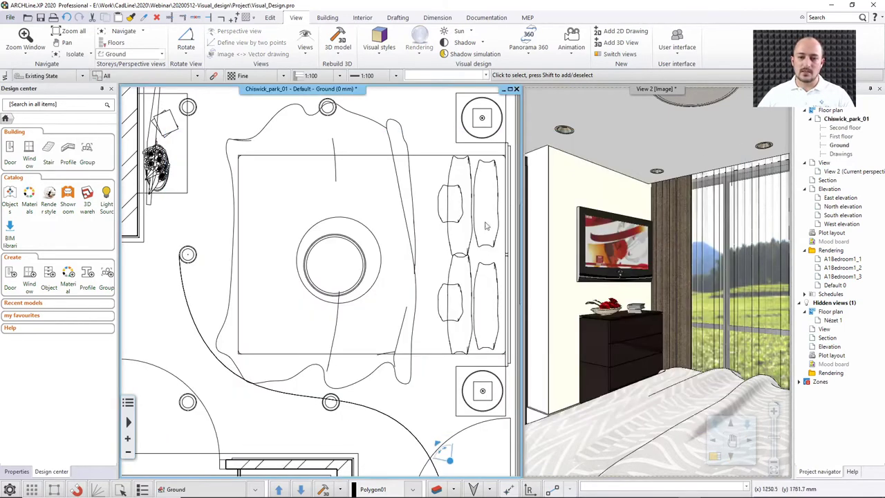
# - Set the observer height of all five points of the circular animation path to 1300 mm
pyautogui.click(377, 242)
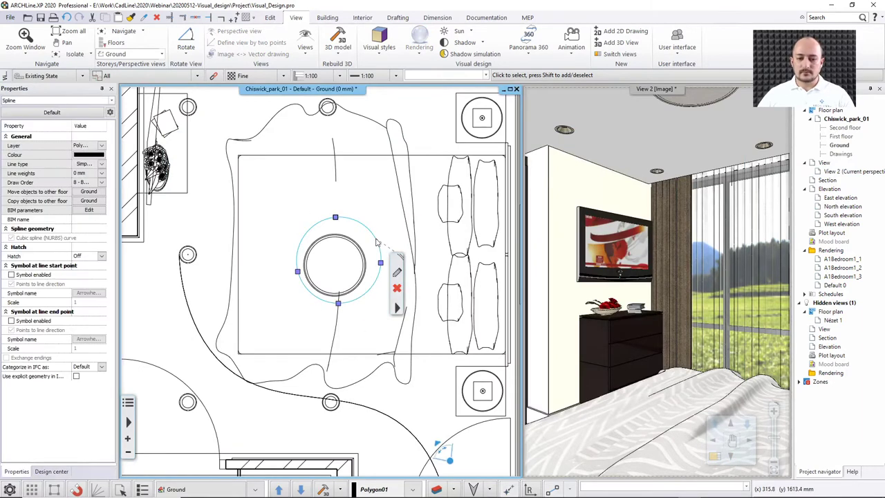
pyautogui.click(396, 309)
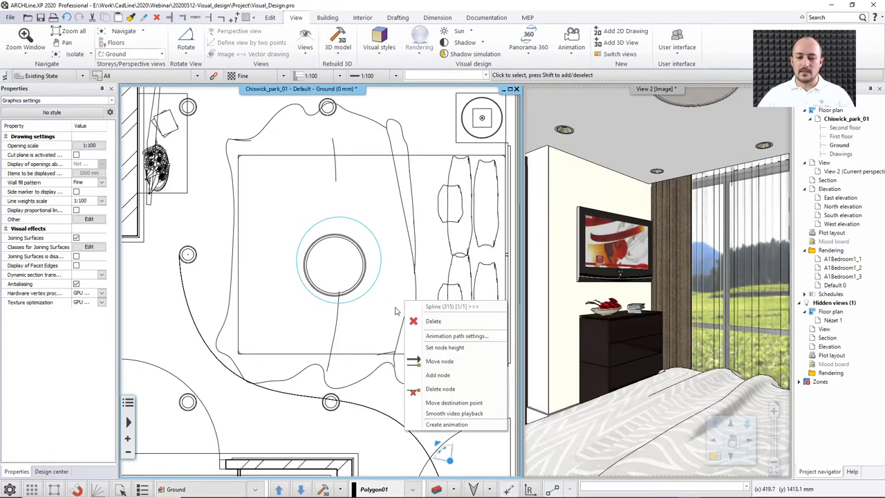
pyautogui.click(433, 348)
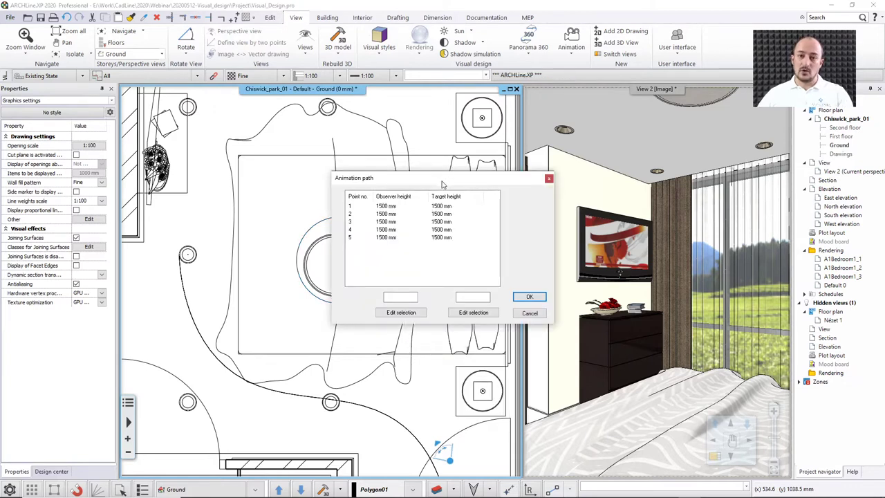
pyautogui.click(389, 207)
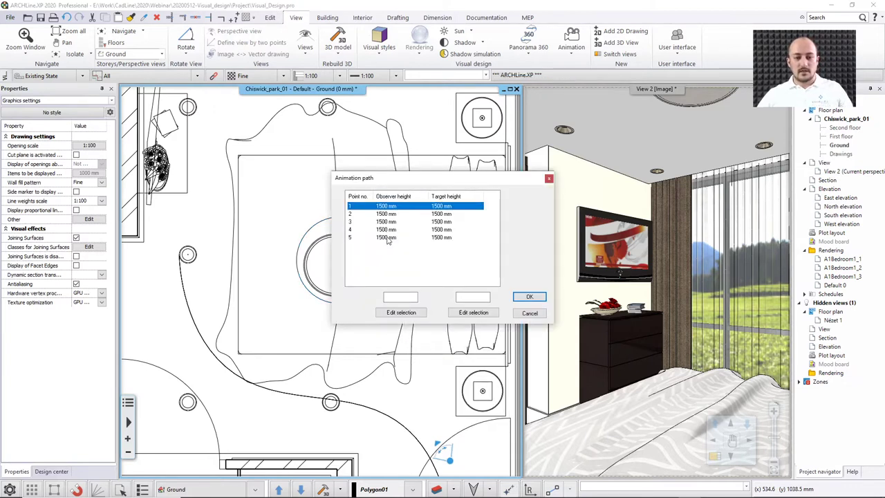
pyautogui.keyDown('shift'); pyautogui.click(388, 237); pyautogui.keyUp('shift')
pyautogui.click(399, 296)
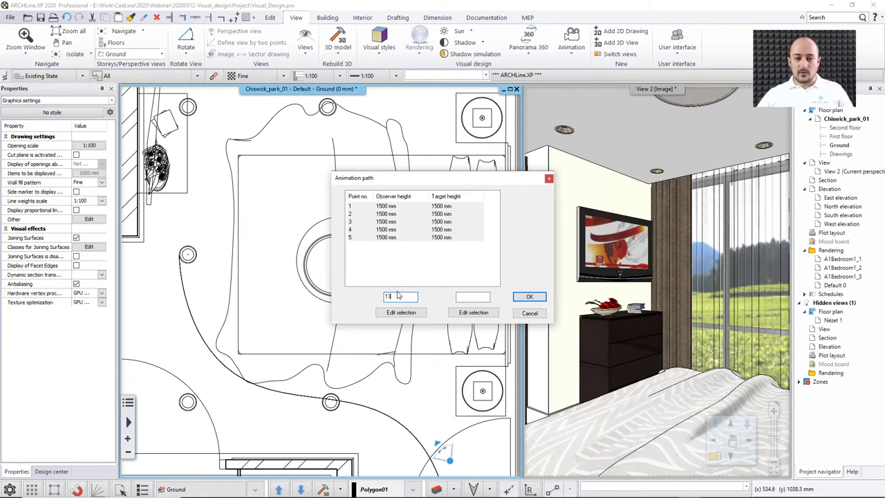
pyautogui.click(401, 311)
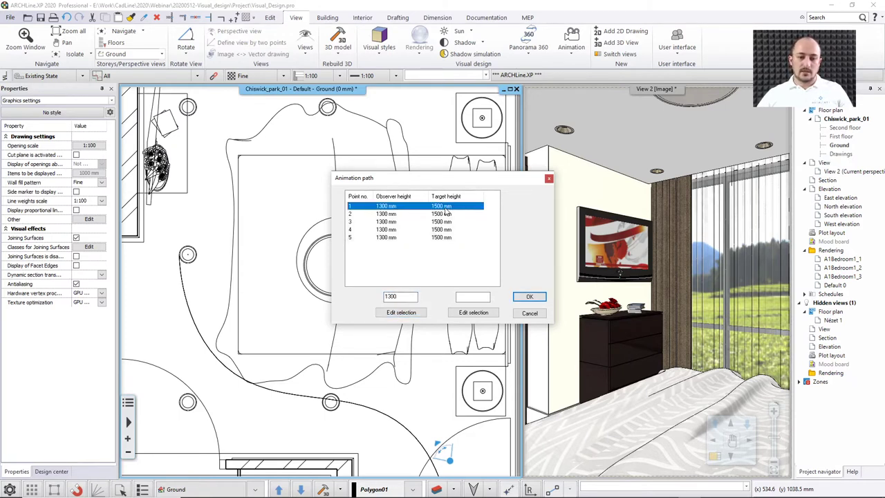
# - Set the target height of all five circular path points to 1300 mm and accept the node heights
pyautogui.keyDown('shift'); pyautogui.click(446, 237); pyautogui.keyUp('shift')
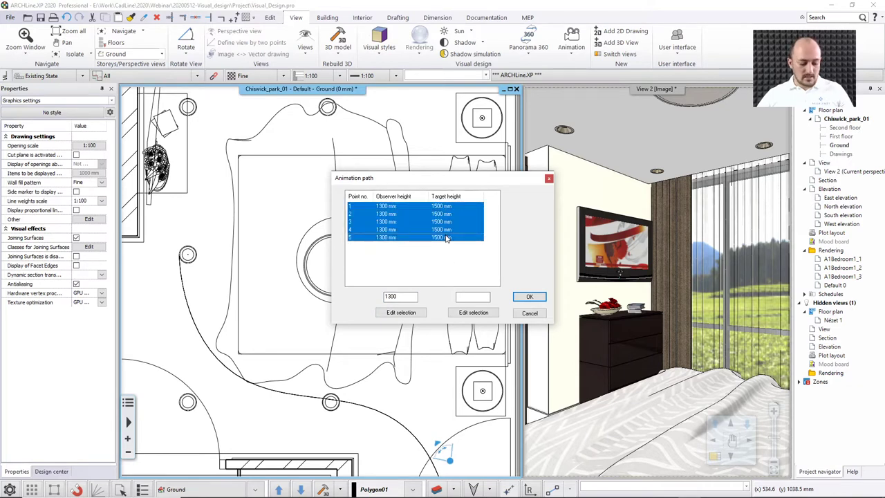
pyautogui.press('Home')
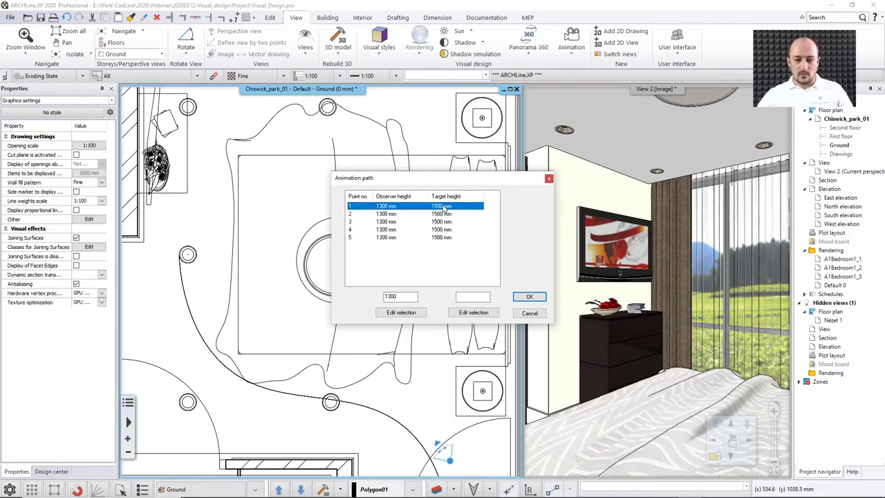
pyautogui.keyDown('shift'); pyautogui.click(444, 237); pyautogui.keyUp('shift')
pyautogui.click(459, 296)
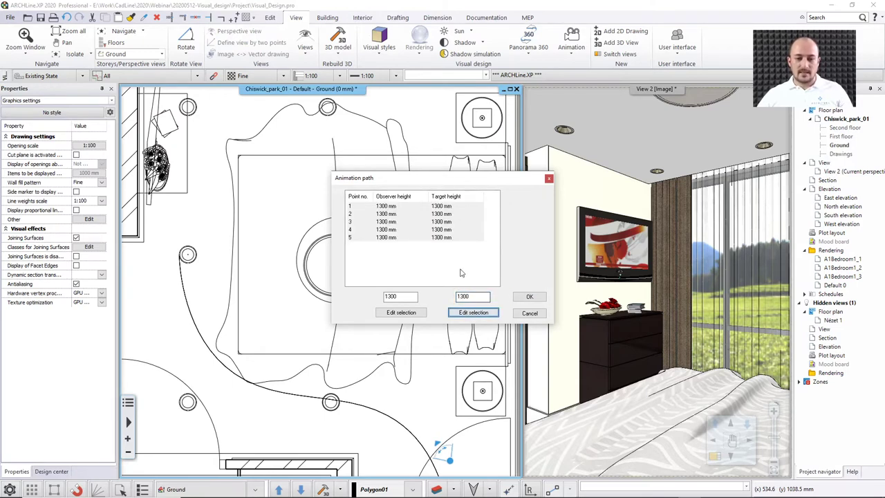
pyautogui.click(525, 297)
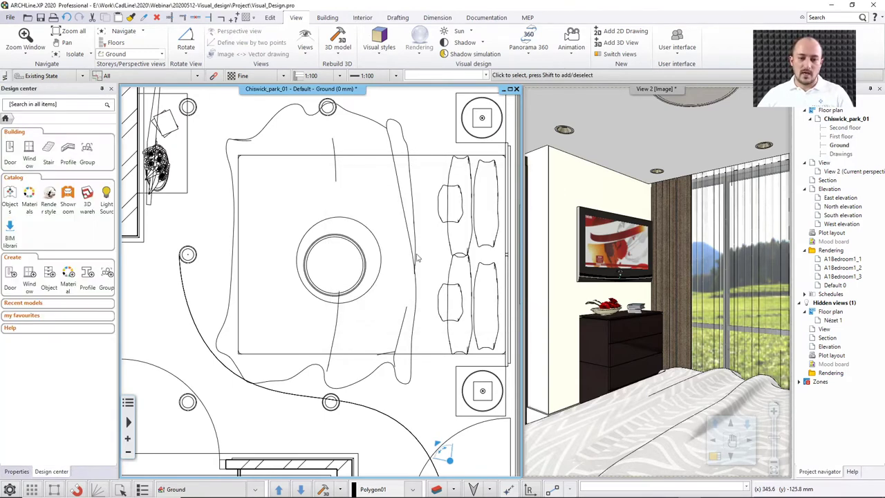
# - Create the animation from the circular path again, play it, stop playback and close the animation editor
pyautogui.rightClick(381, 252)
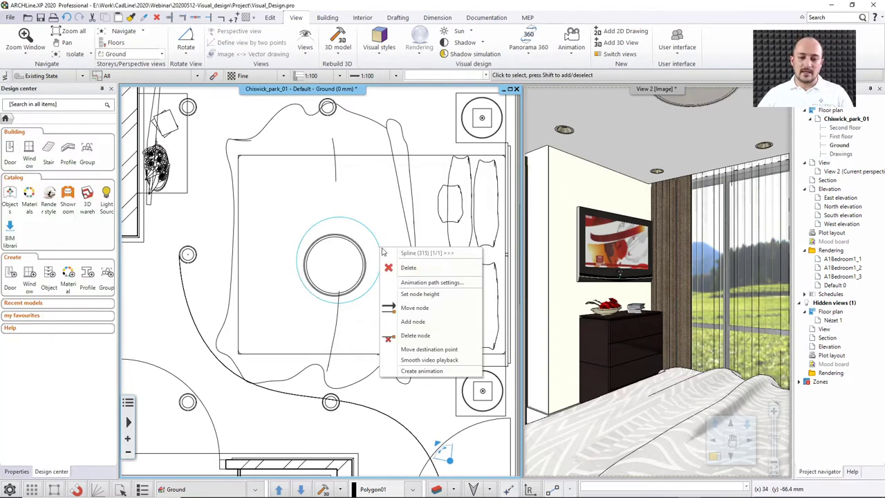
pyautogui.click(421, 371)
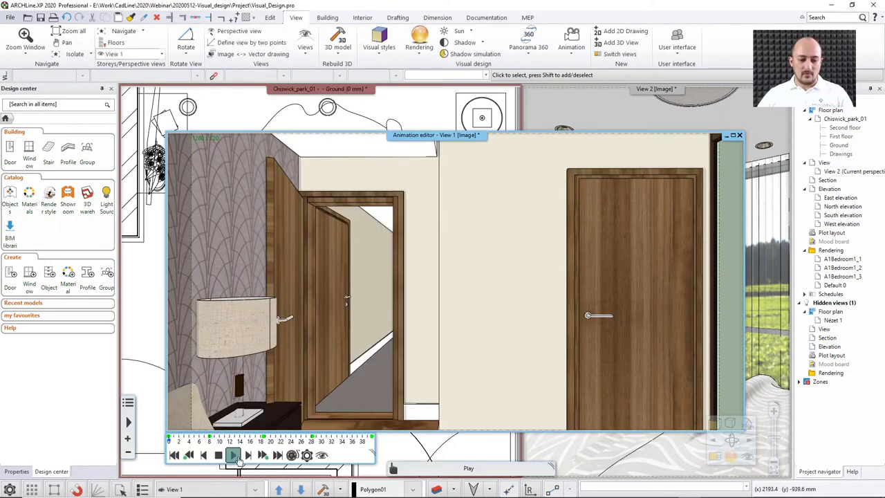
pyautogui.click(235, 457)
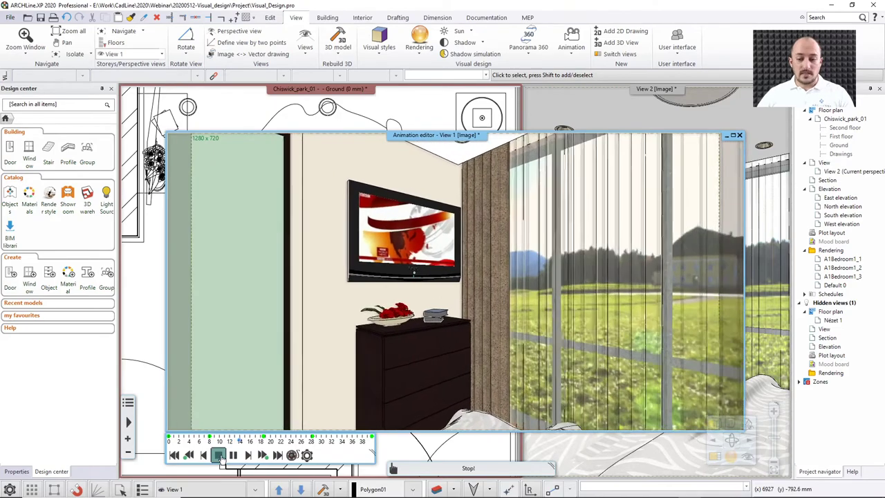
pyautogui.click(218, 455)
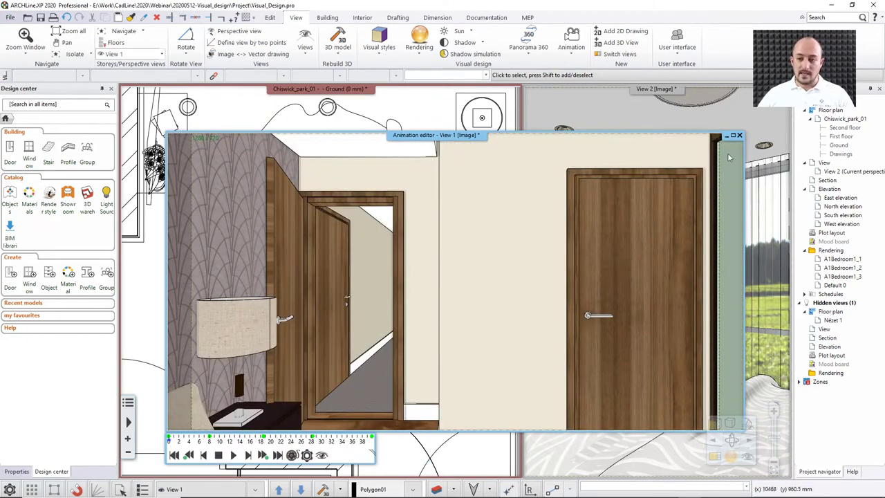
pyautogui.click(739, 134)
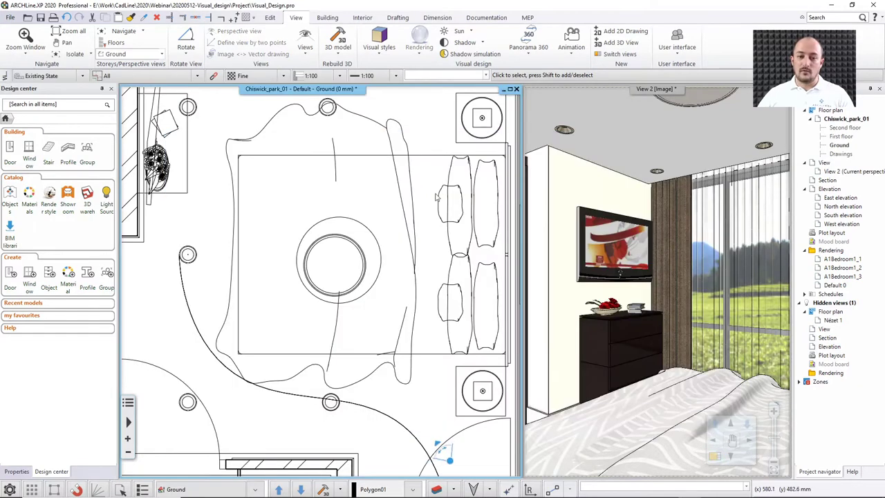
# - Create a new layer named Animation in the full layer list and accept the layer settings
pyautogui.click(371, 235)
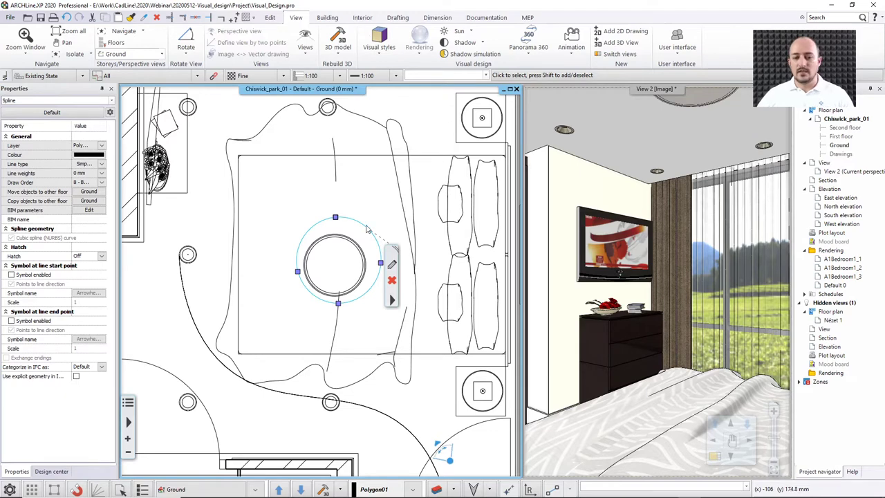
pyautogui.press('Escape')
pyautogui.click(438, 489)
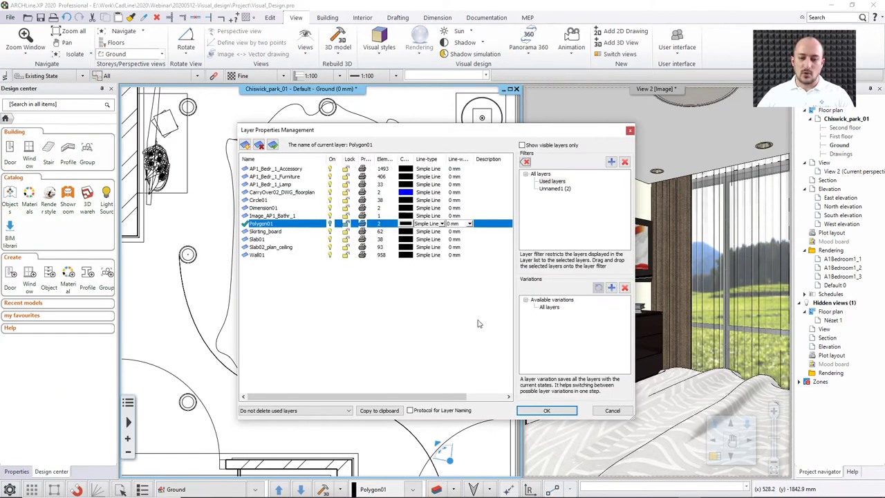
pyautogui.click(540, 173)
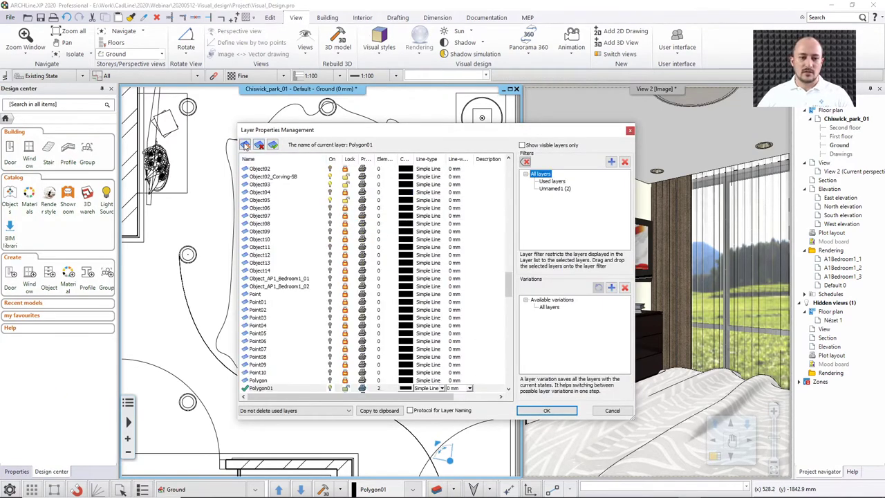
pyautogui.scroll(-5, 264, 256)
pyautogui.click(281, 391)
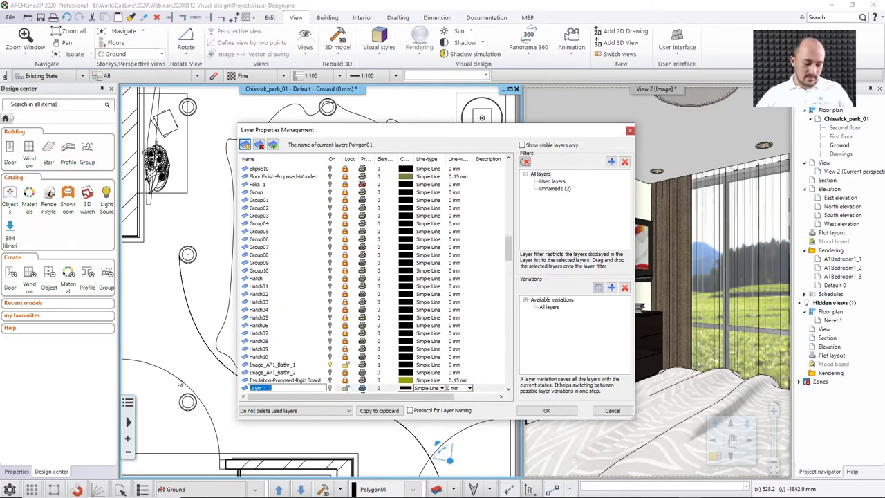
pyautogui.write('Animation')
pyautogui.press('Return')
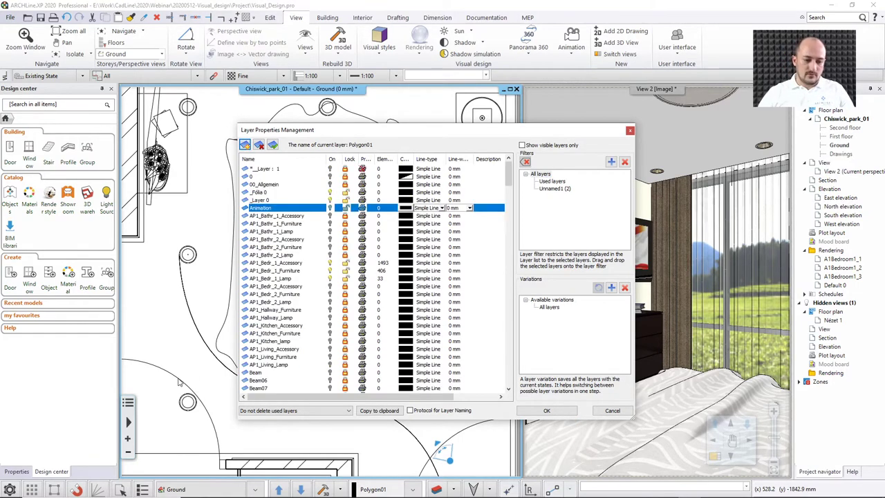
pyautogui.click(546, 411)
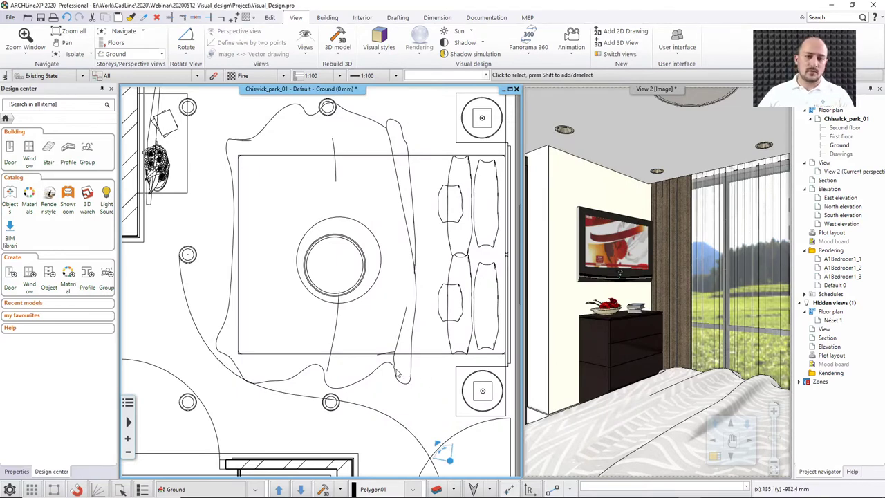
# - Assign both the circular path and the walk-in path to the Animation layer
pyautogui.click(348, 221)
pyautogui.keyDown('shift'); pyautogui.click(184, 308); pyautogui.keyUp('shift')
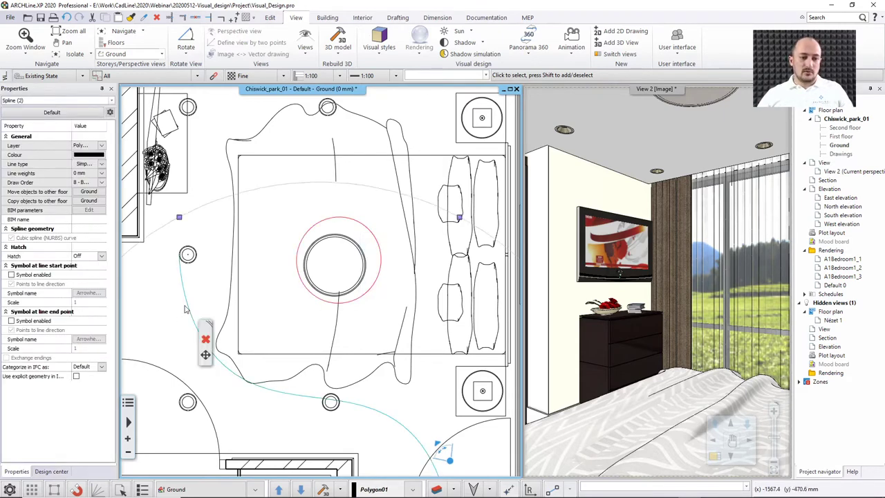
pyautogui.click(102, 145)
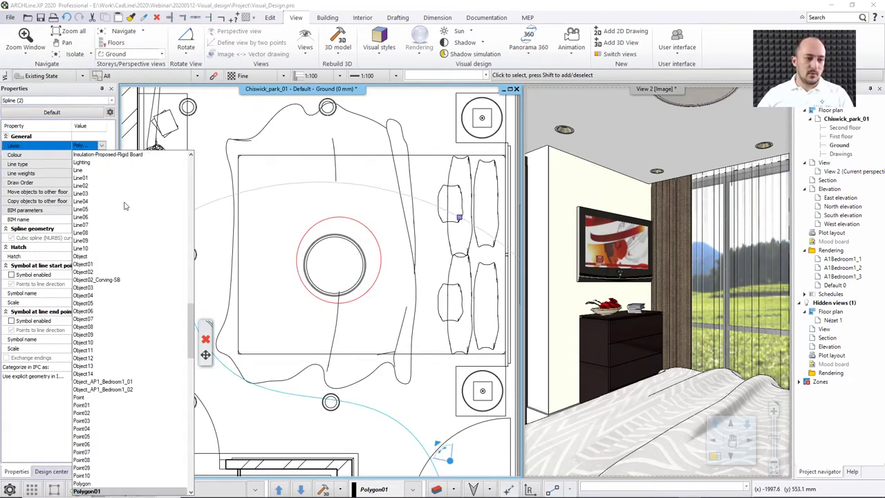
pyautogui.moveTo(189, 325); pyautogui.dragTo(188, 181)
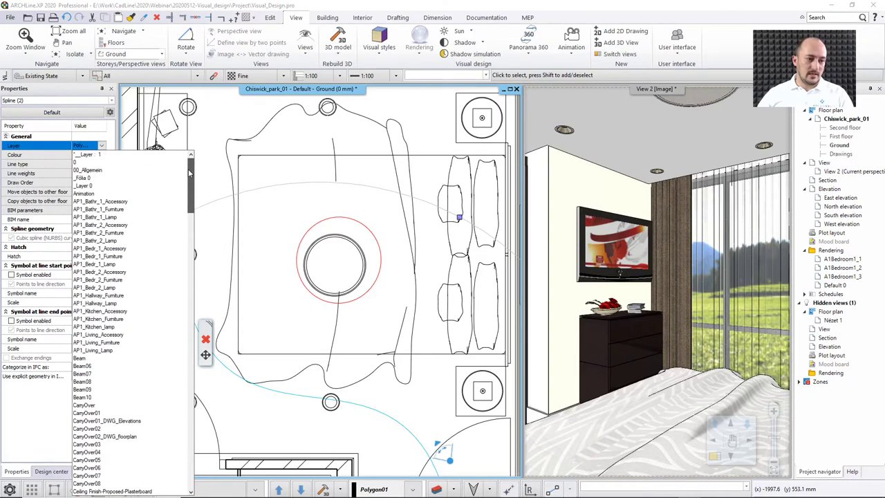
pyautogui.click(83, 162)
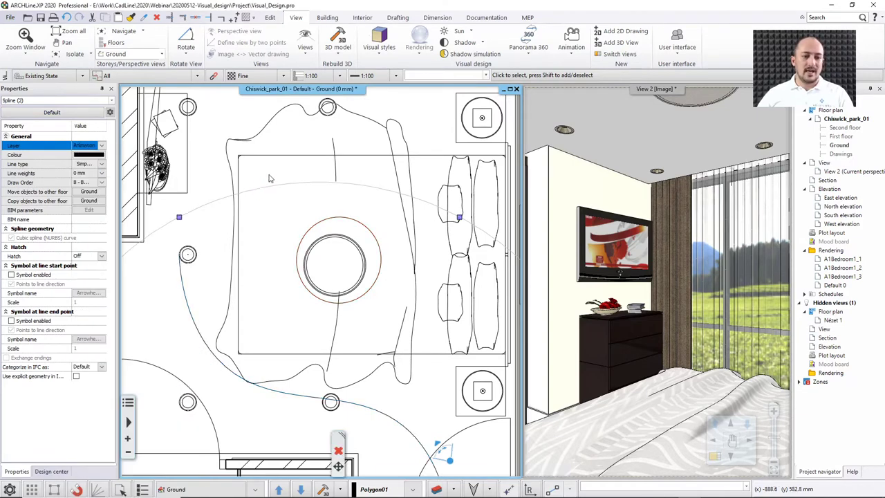
# - Change the colour of both animation paths to dark blue, index 126 (RGB 0, 89, 126)
pyautogui.click(99, 155)
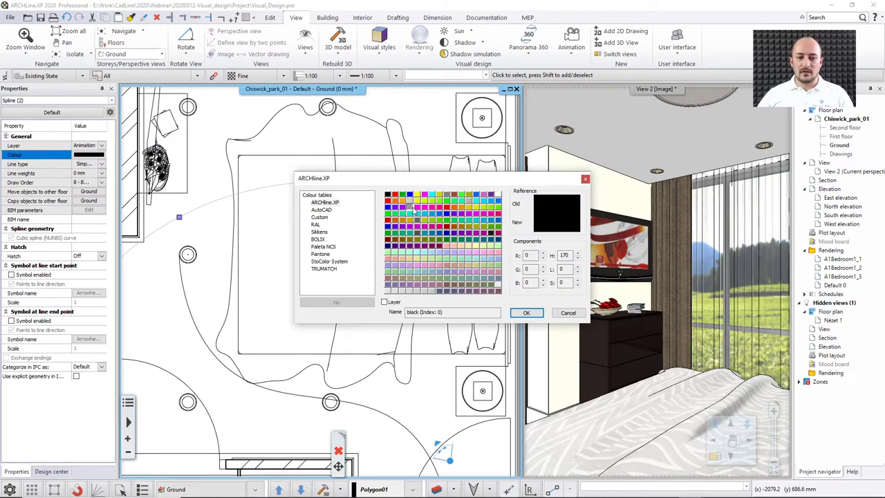
pyautogui.click(489, 242)
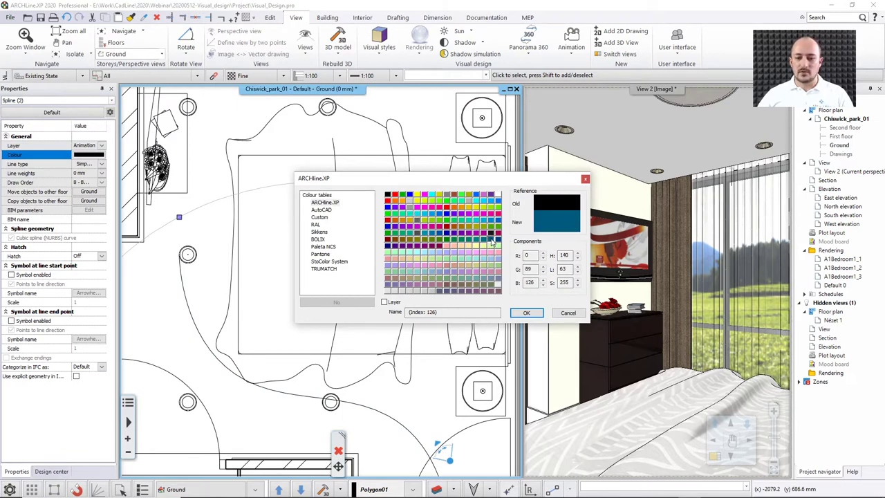
pyautogui.click(526, 312)
# - Apply the Dotted-dashed line type to both animation paths and deselect them
pyautogui.click(103, 164)
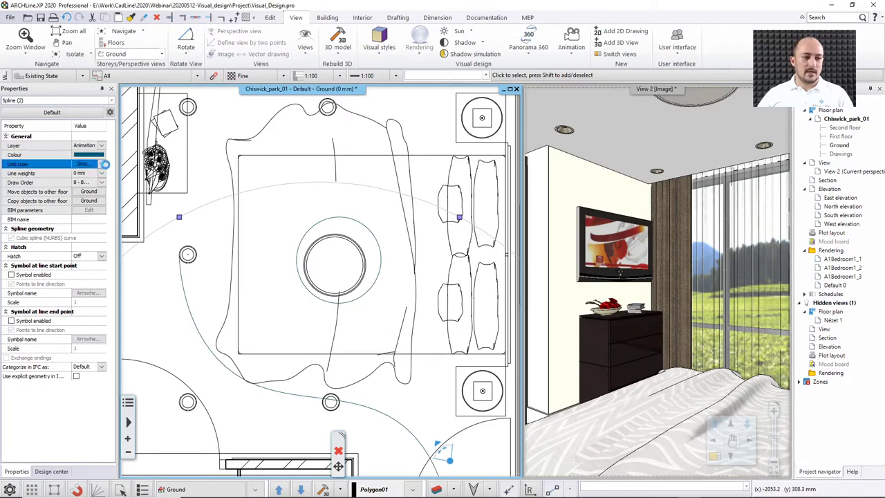
pyautogui.click(455, 170)
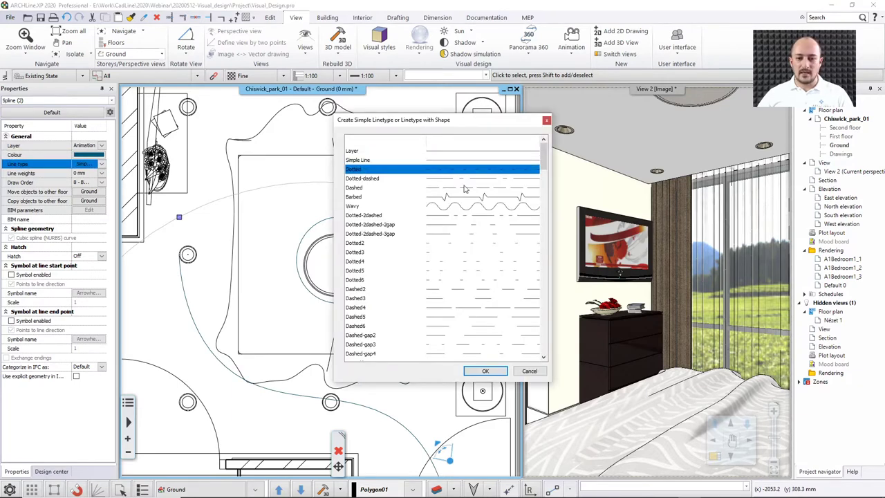
pyautogui.click(464, 179)
pyautogui.click(487, 372)
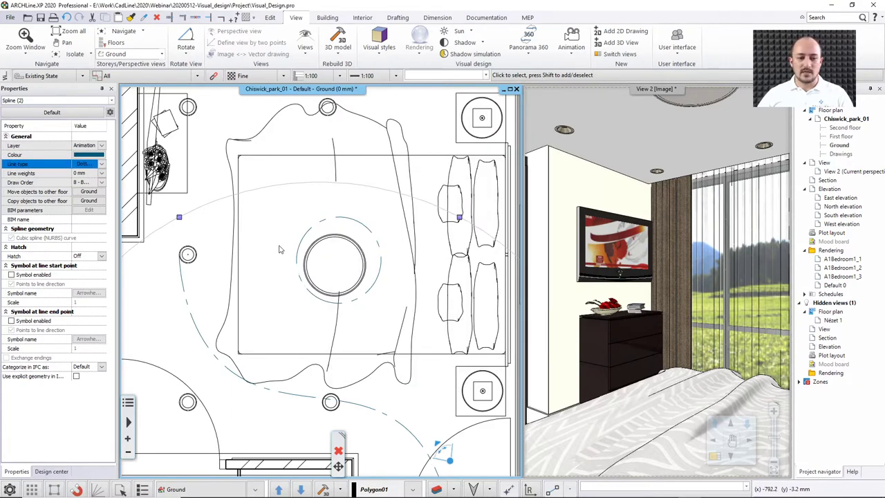
pyautogui.press('Escape')
pyautogui.scroll(-2, 307, 311)
pyautogui.scroll(-1, 307, 310)
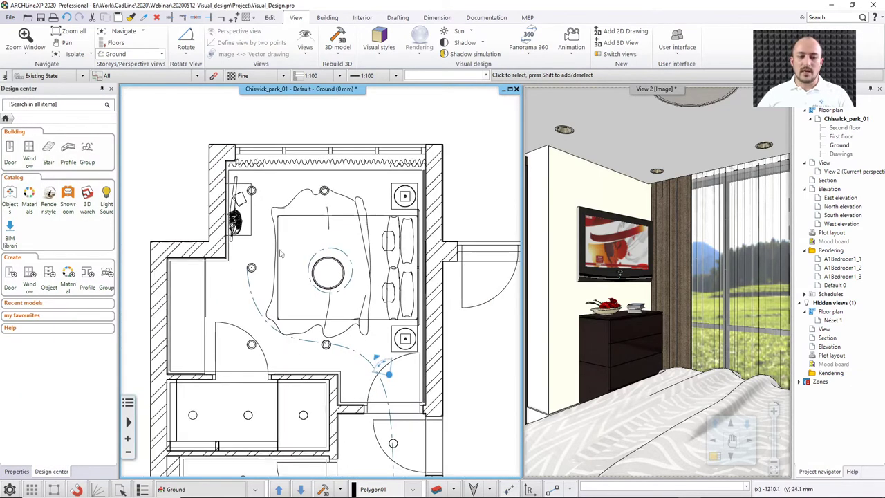
pyautogui.moveTo(354, 275); pyautogui.dragTo(374, 209, button='middle')
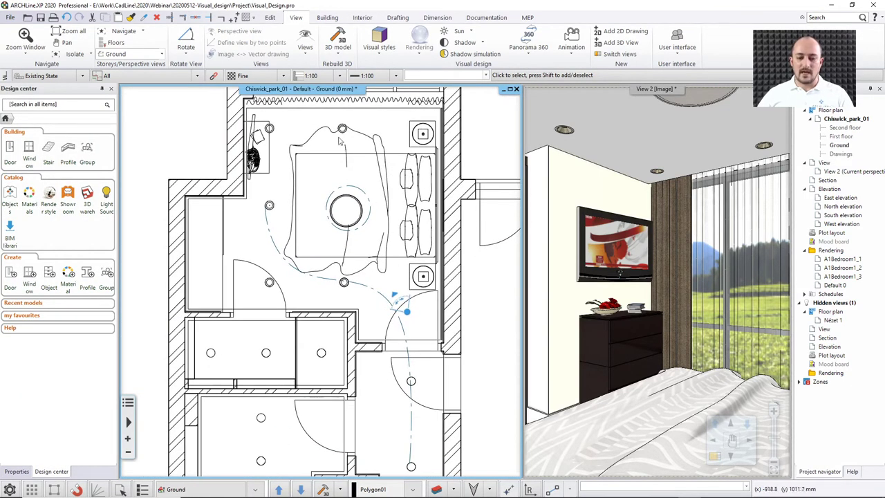
# - Enable the arrowhead symbol at the line end point of the walk-in path spline
pyautogui.click(273, 242)
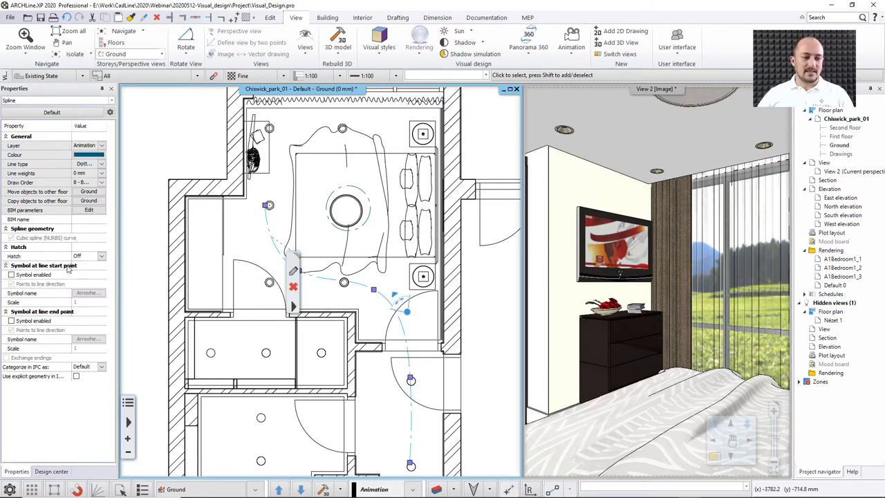
pyautogui.click(11, 275)
pyautogui.click(11, 275)
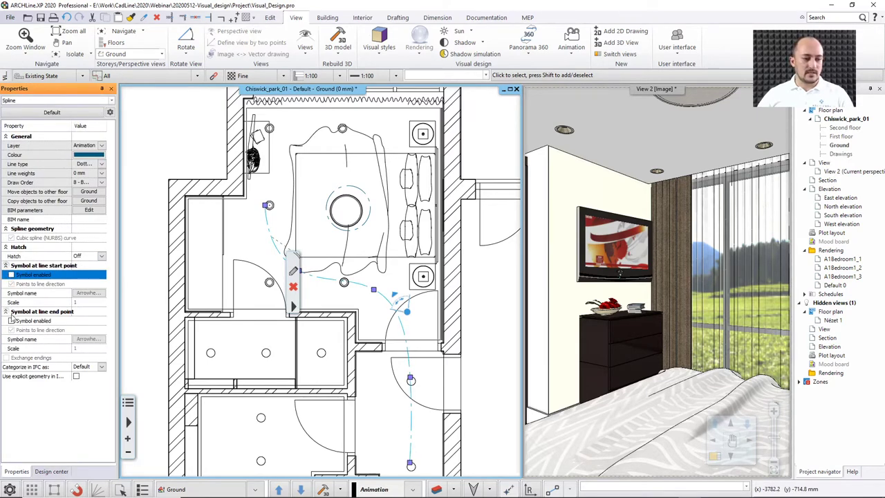
pyautogui.click(11, 321)
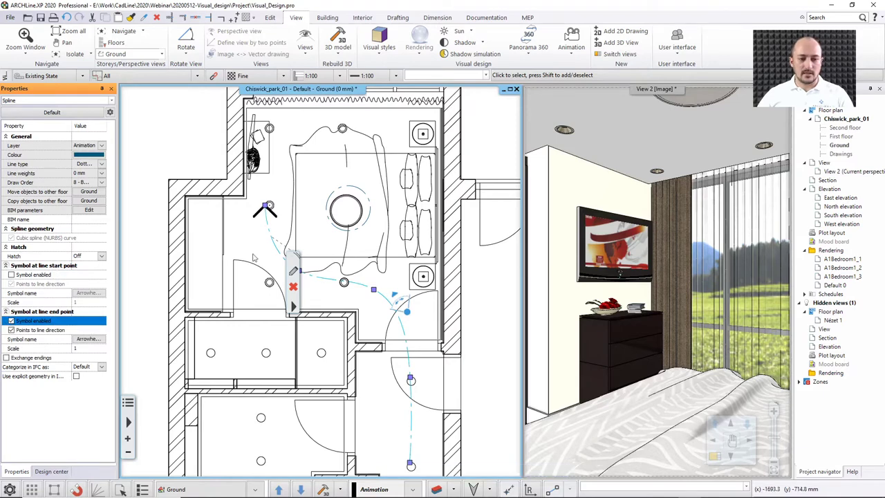
# - Scale the walk-in path's end arrowhead to 0.5 with identical X and Y scale, and deselect the path
pyautogui.click(82, 341)
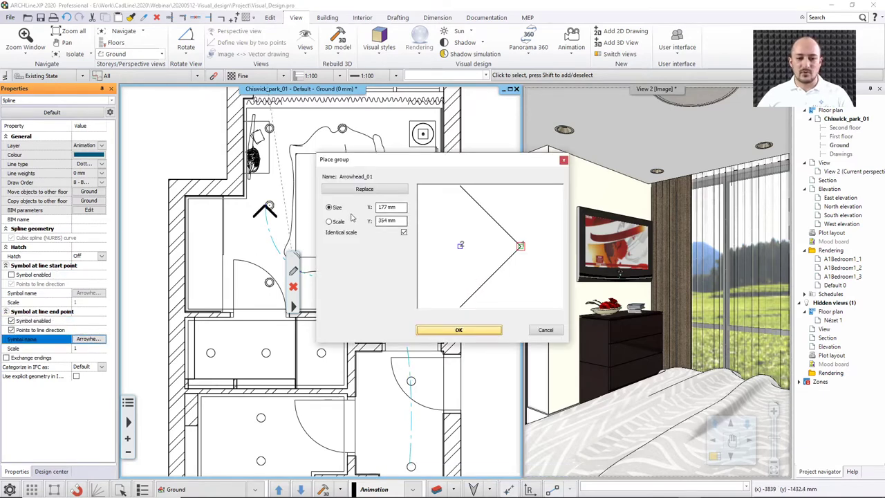
pyautogui.click(329, 222)
pyautogui.doubleClick(391, 207)
pyautogui.write('0')
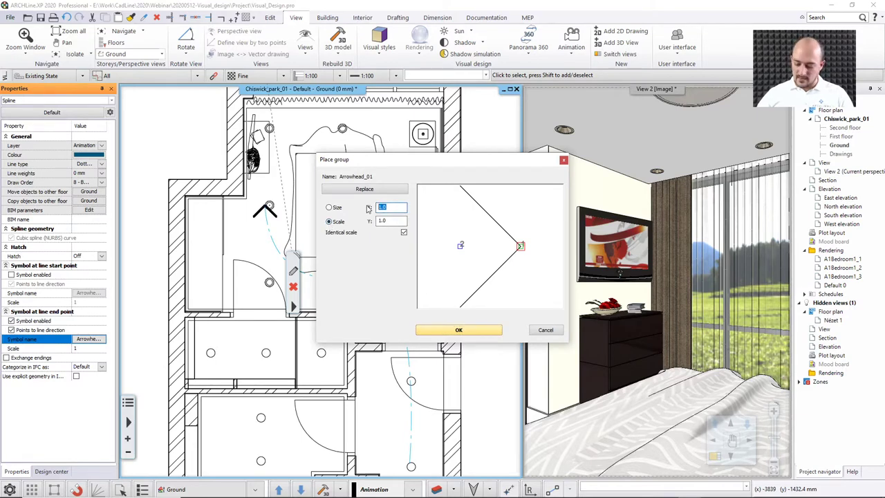
pyautogui.write('.5')
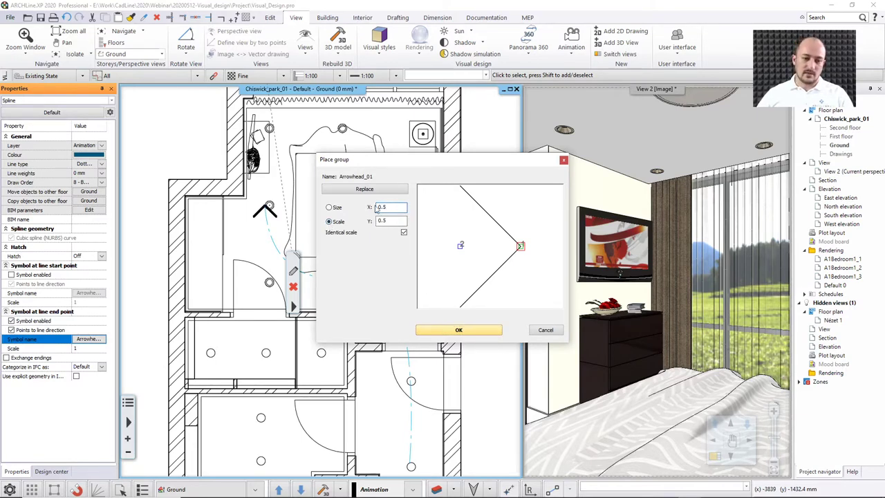
pyautogui.press('Tab')
pyautogui.click(450, 334)
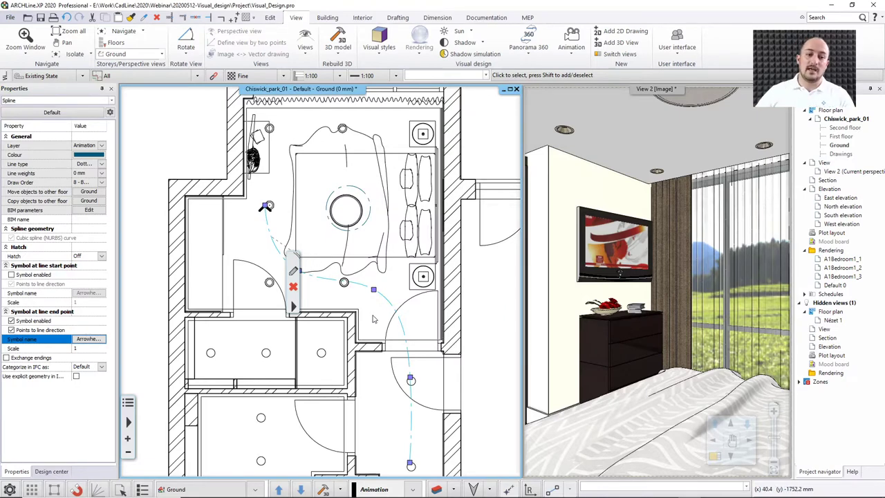
pyautogui.press('Escape')
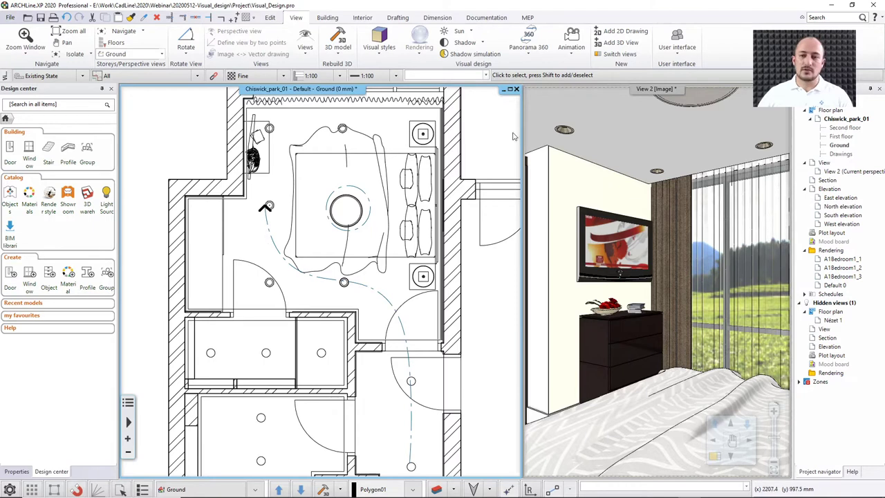
pyautogui.click(571, 43)
pyautogui.moveTo(586, 91)
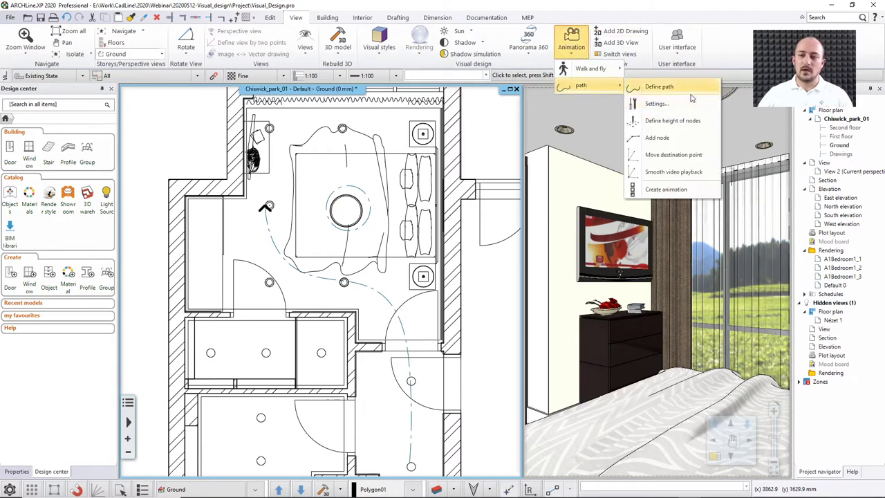
pyautogui.press('Escape')
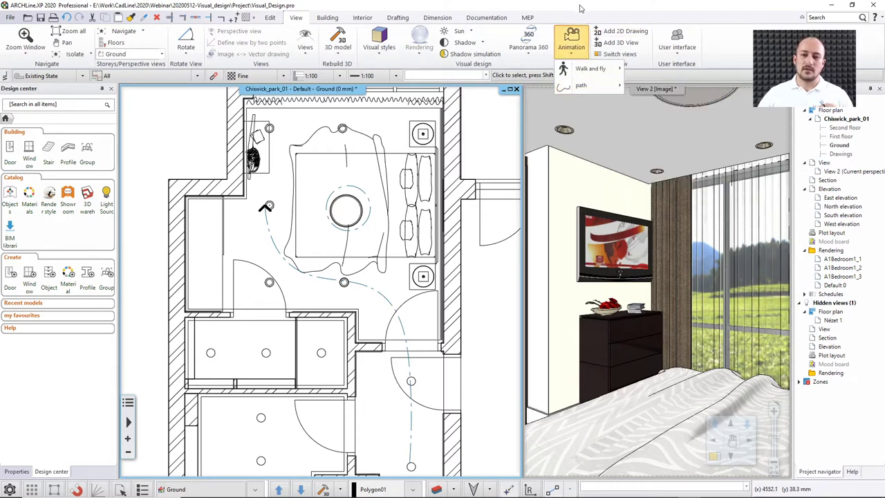
pyautogui.press('Escape')
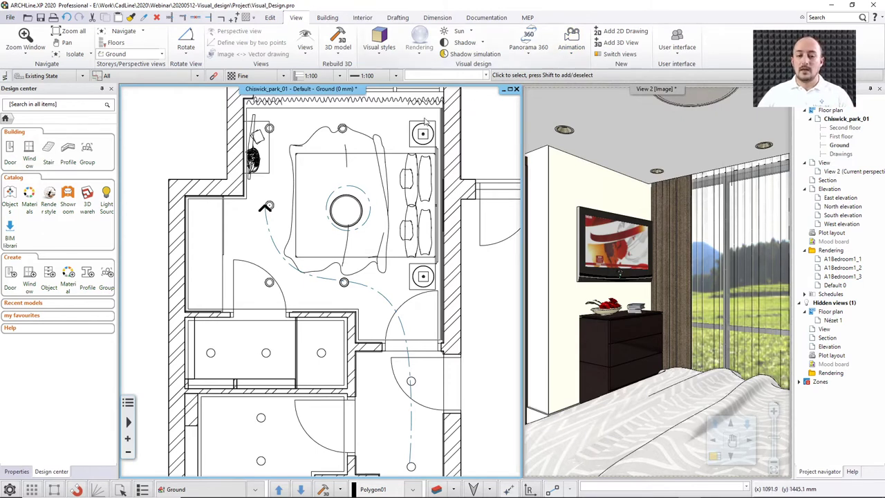
# - Set Animation as the layer for the panorama camera symbols
pyautogui.moveTo(408, 284); pyautogui.dragTo(379, 199, button='middle')
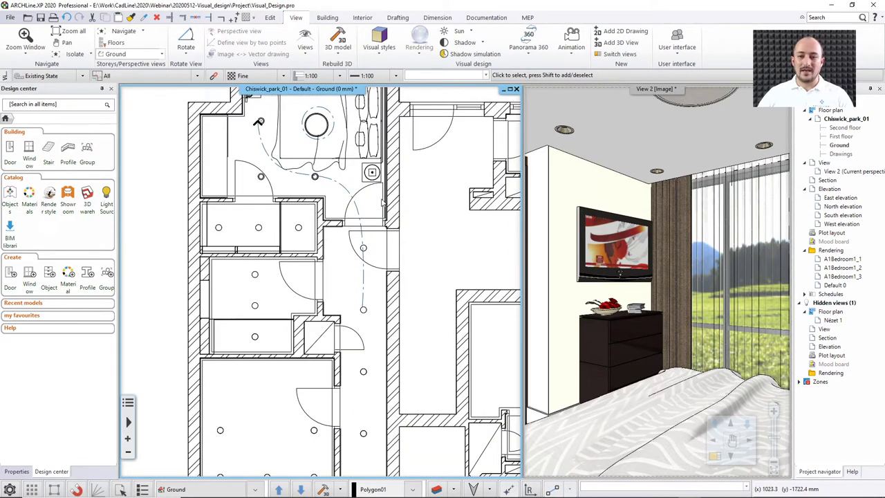
pyautogui.click(529, 55)
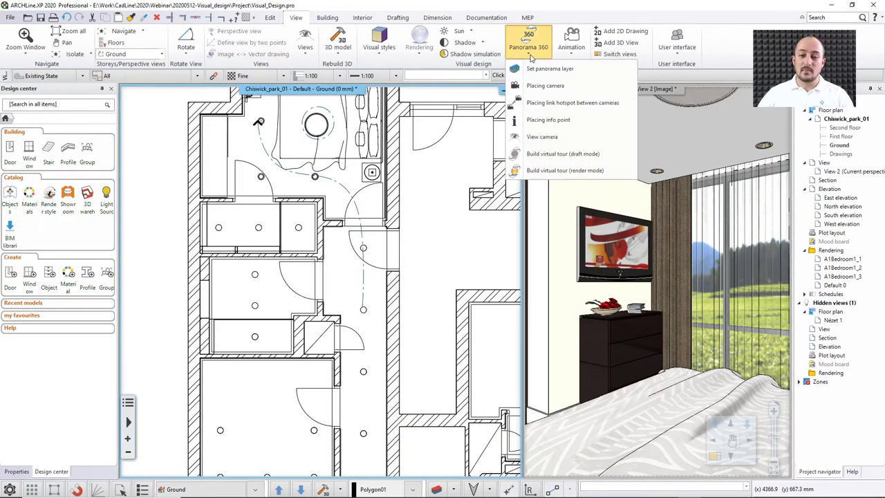
pyautogui.click(537, 70)
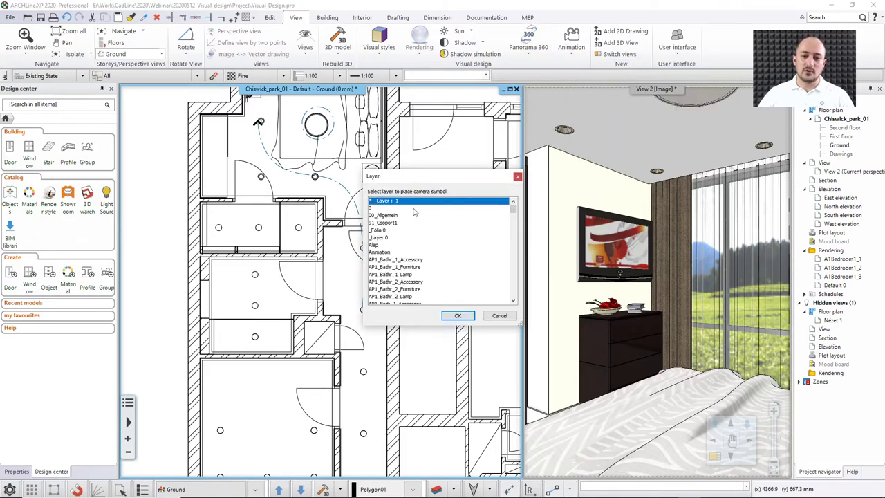
pyautogui.click(388, 253)
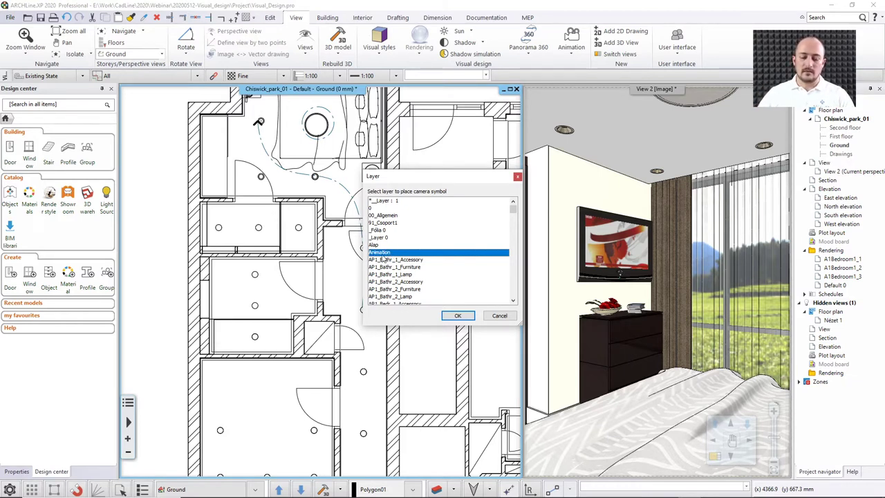
pyautogui.click(459, 317)
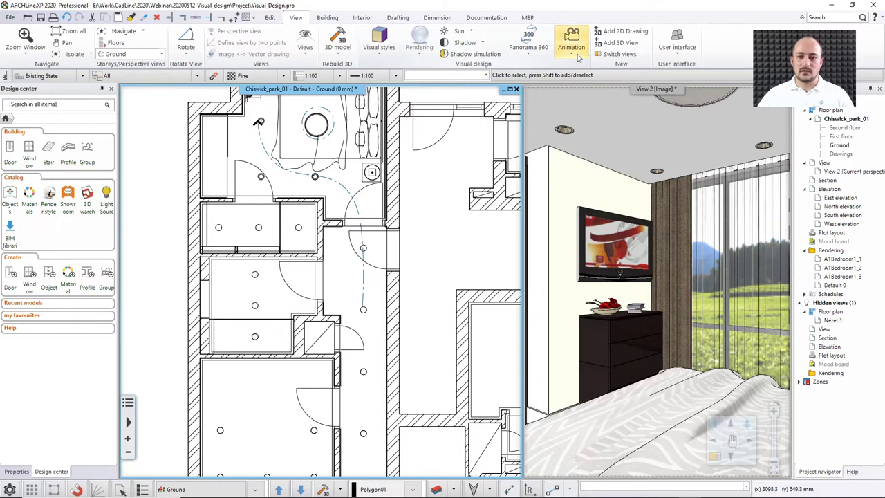
# - Place a 360 panorama camera named Corridor at 1300 mm height in the corridor outside the bedroom, near the start of the walk-in path
pyautogui.click(532, 54)
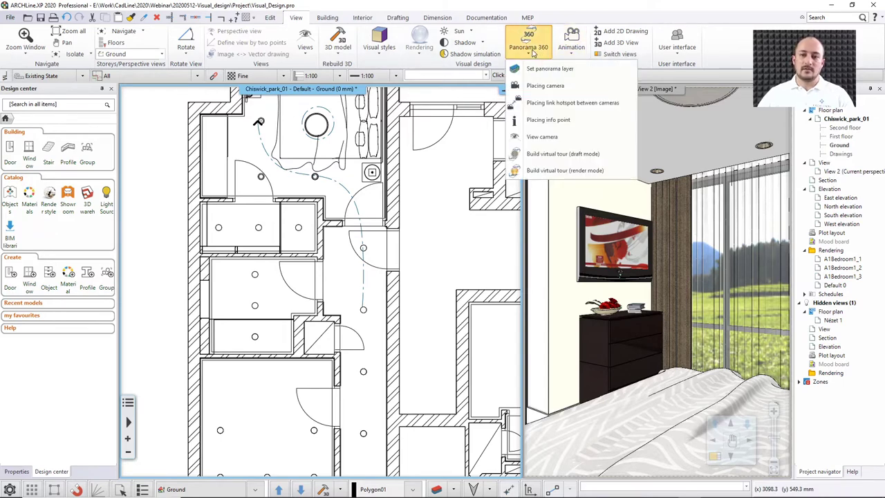
pyautogui.click(544, 86)
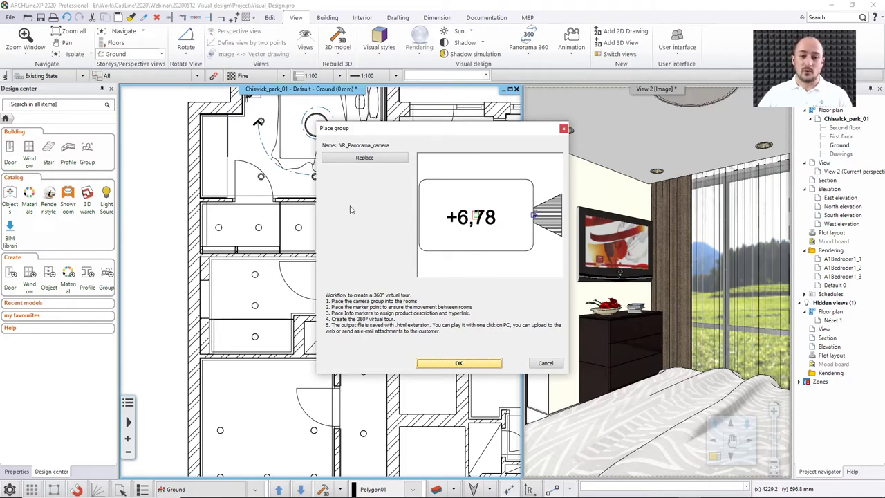
pyautogui.moveTo(374, 140); pyautogui.dragTo(509, 161)
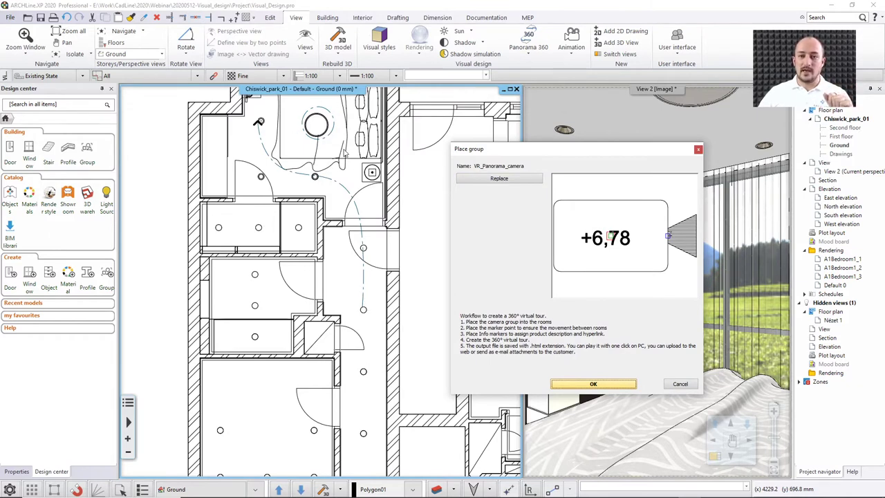
pyautogui.click(585, 385)
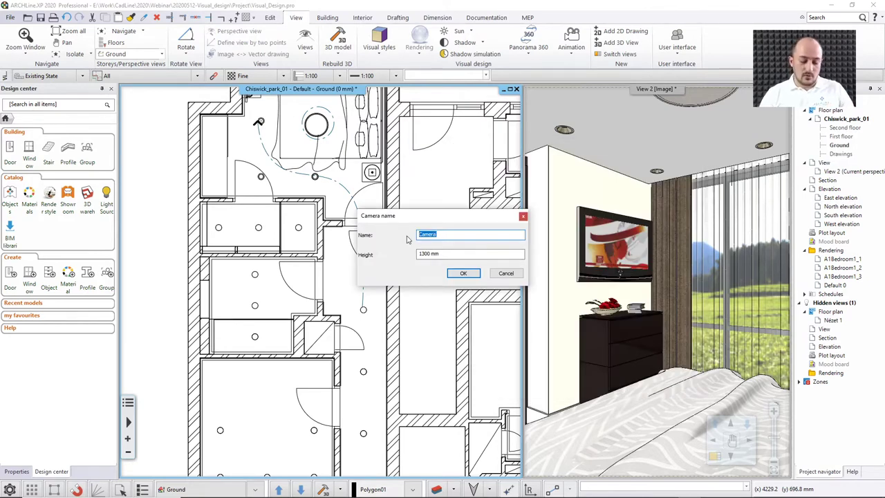
pyautogui.write('Corridor')
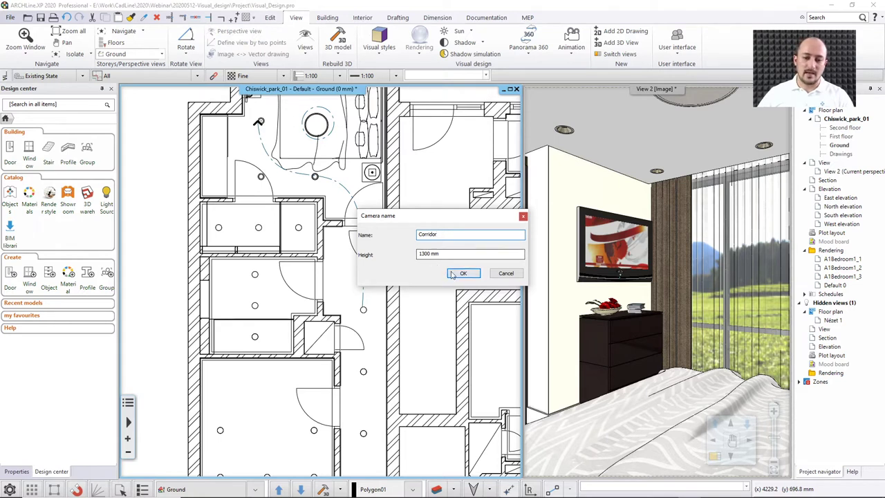
pyautogui.click(463, 273)
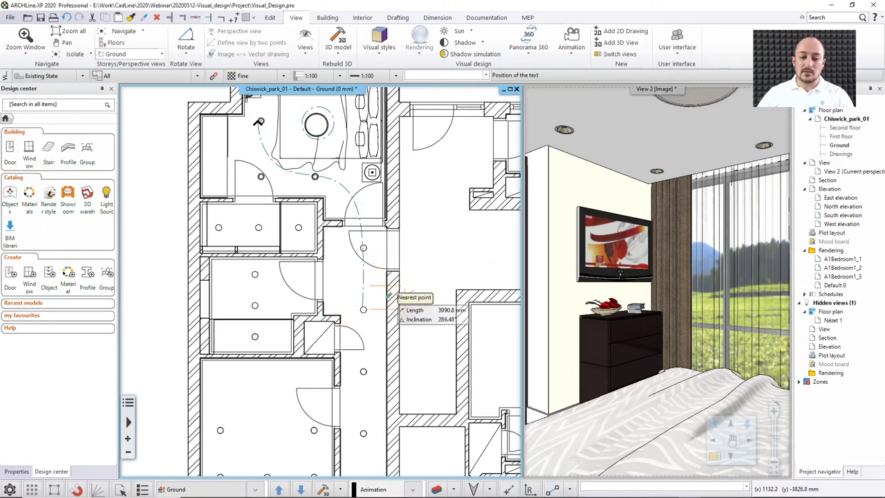
pyautogui.doubleClick(363, 308)
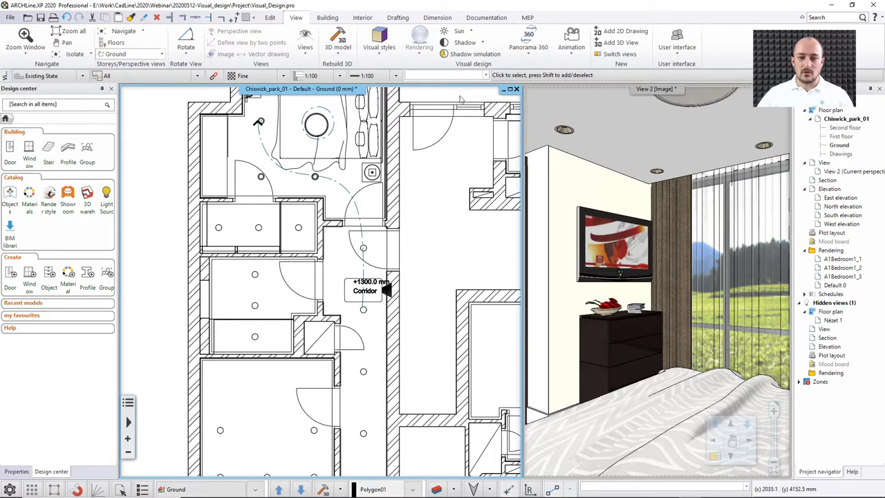
# - Place a second panorama camera named Bedroom at 1300 mm height over the bed, beside the circular path
pyautogui.click(530, 50)
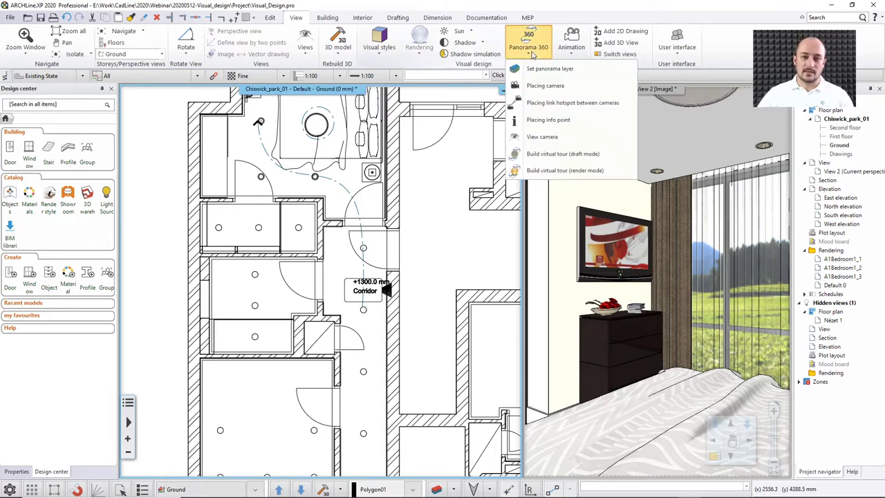
pyautogui.click(530, 87)
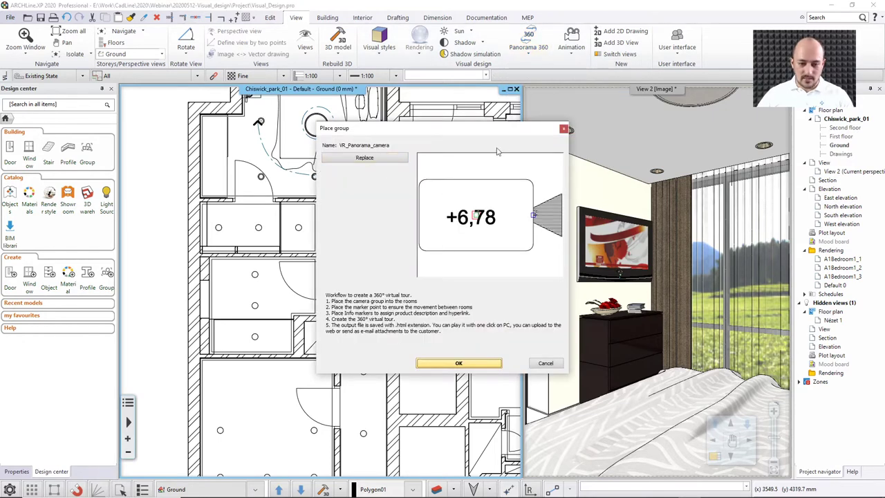
pyautogui.click(459, 363)
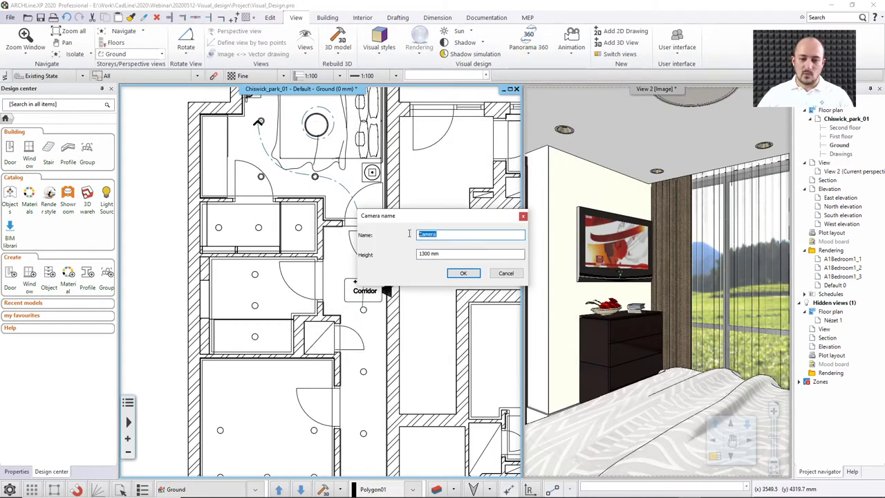
pyautogui.write('Bed')
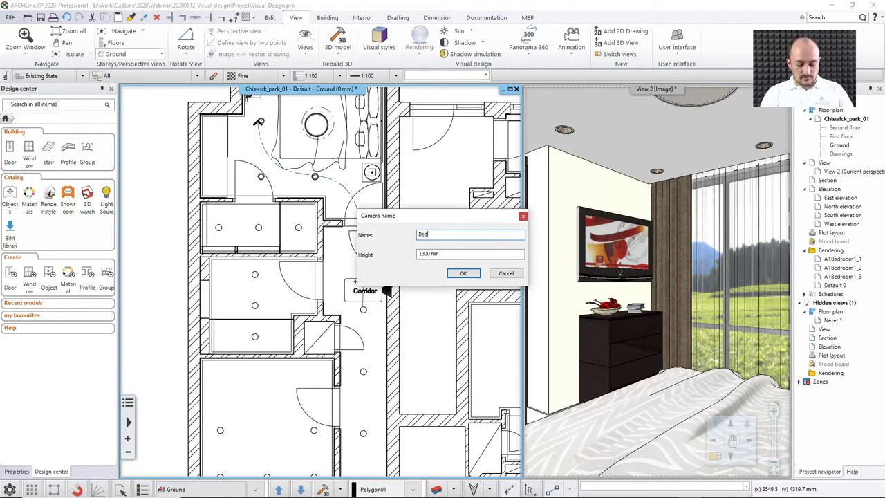
pyautogui.write('room')
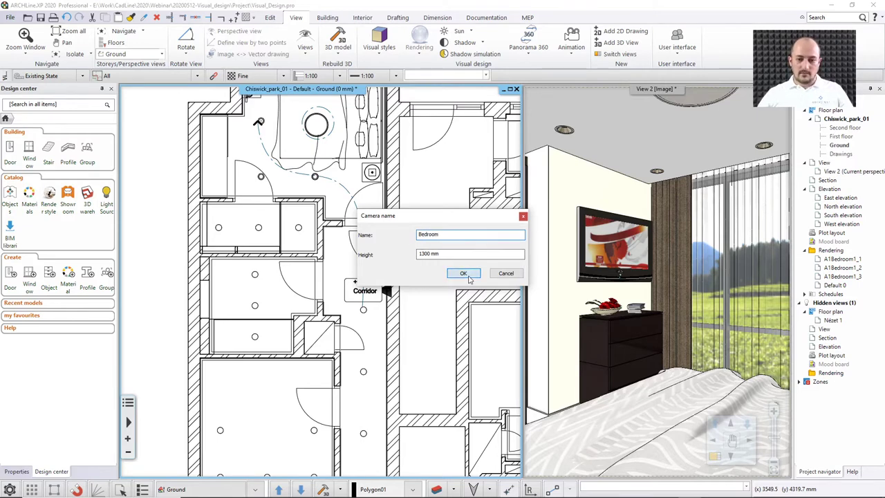
pyautogui.press('Return')
pyautogui.scroll(3, 361, 101)
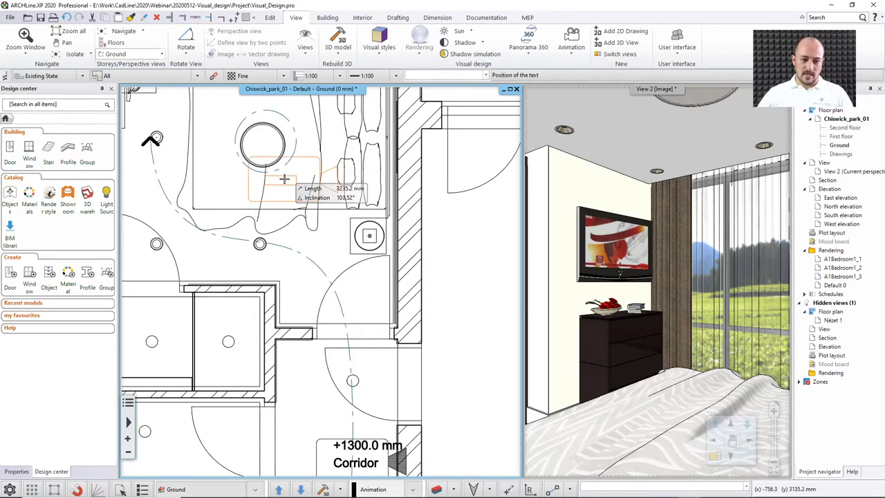
pyautogui.click(275, 161)
pyautogui.scroll(-2, 304, 195)
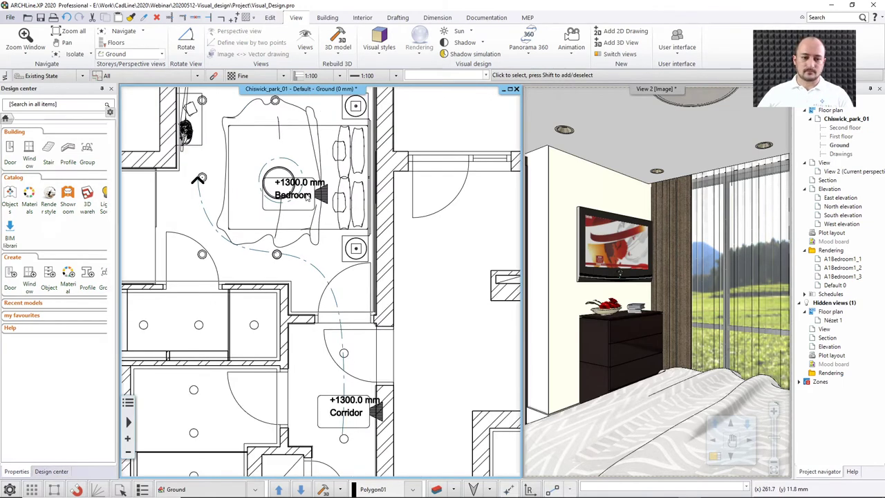
# - Move the Bedroom panorama camera towards the bed edge nearest the bedroom door, clear of the circular path's centre, and deselect it
pyautogui.click(308, 196)
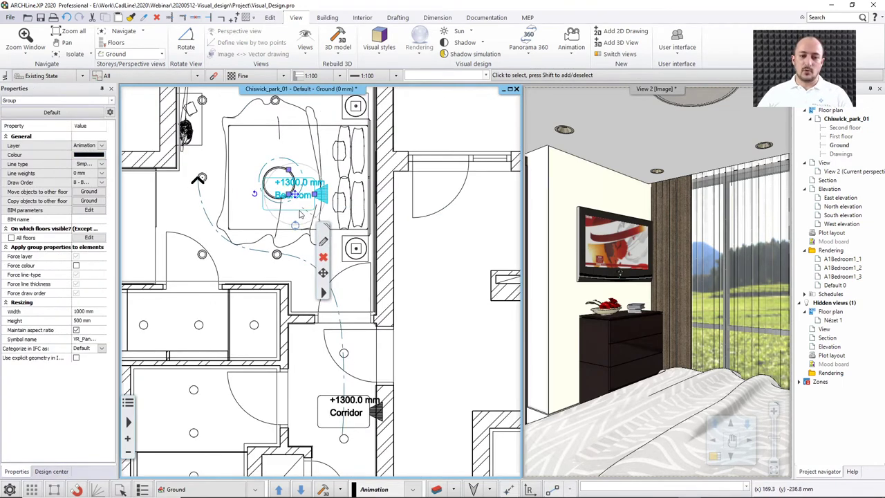
pyautogui.rightClick(301, 202)
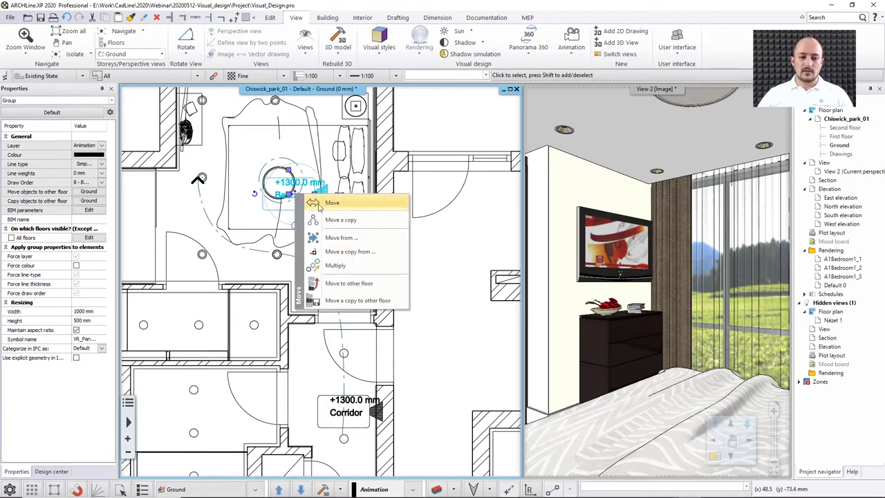
pyautogui.click(332, 202)
pyautogui.press('Escape')
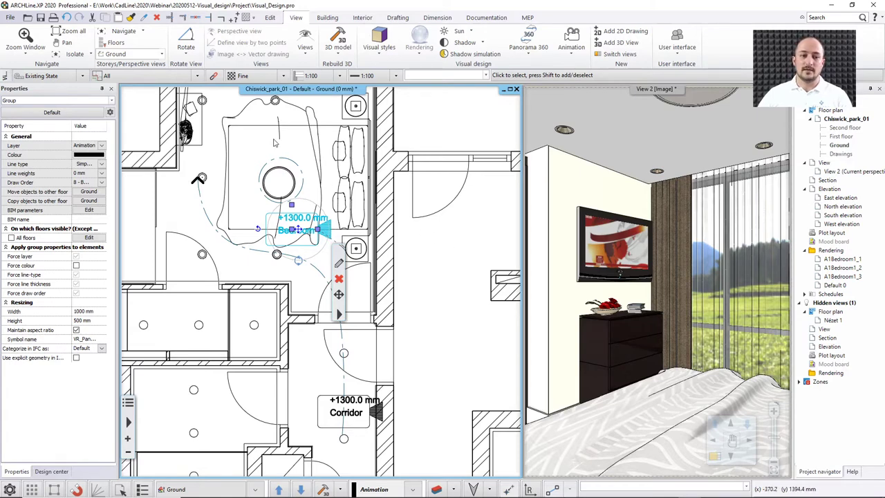
pyautogui.click(248, 147)
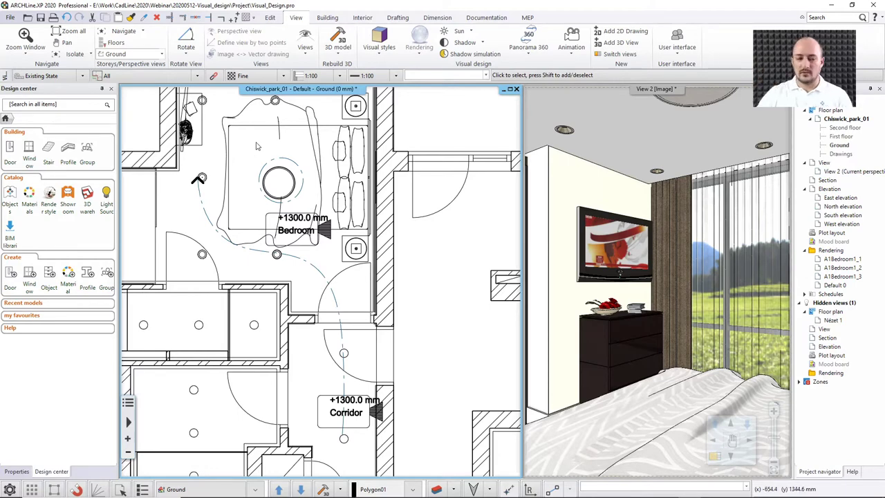
# - Rotate the Bedroom panorama camera on the floor plan so it faces the bedroom window, and deselect it
pyautogui.click(305, 221)
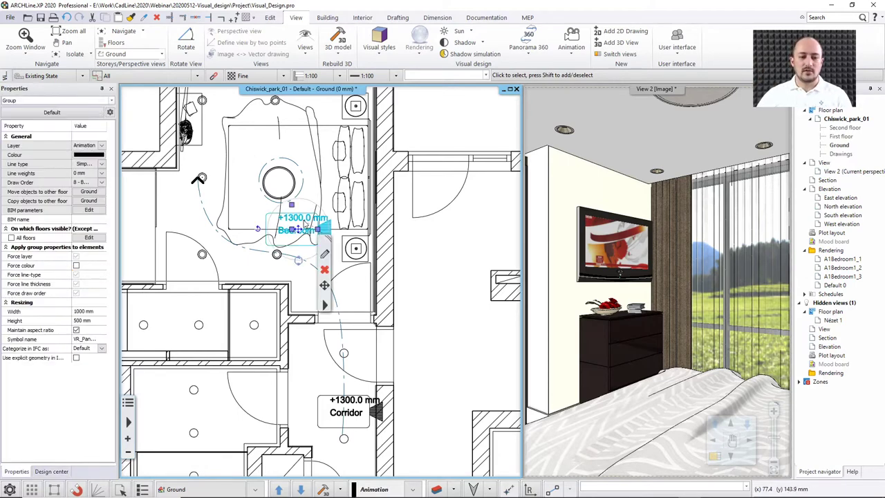
pyautogui.click(298, 260)
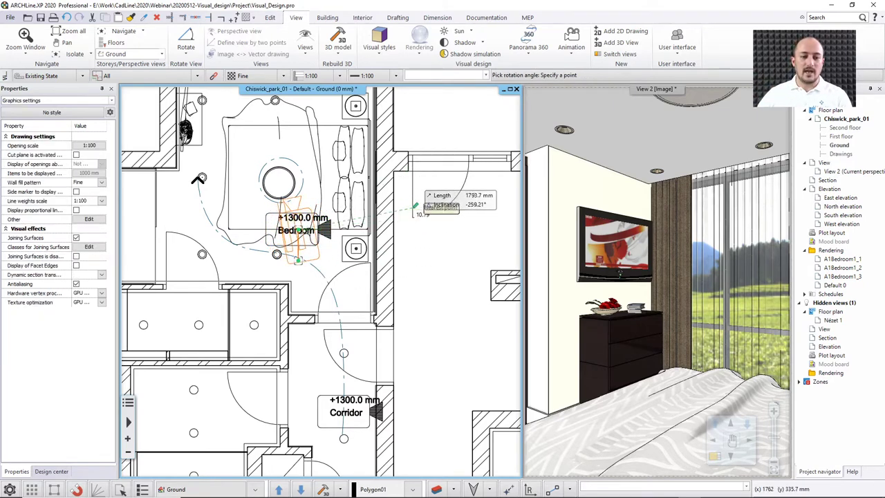
pyautogui.scroll(4, 411, 273)
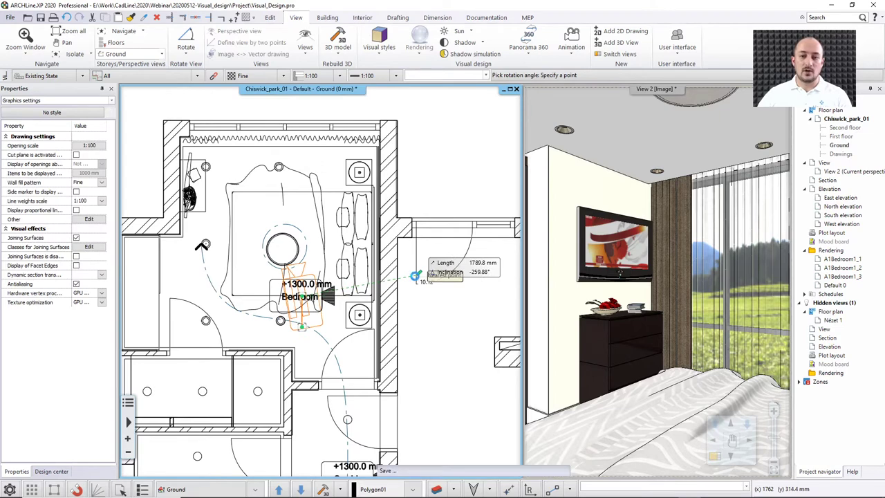
pyautogui.click(419, 274)
pyautogui.click(248, 225)
pyautogui.click(249, 225)
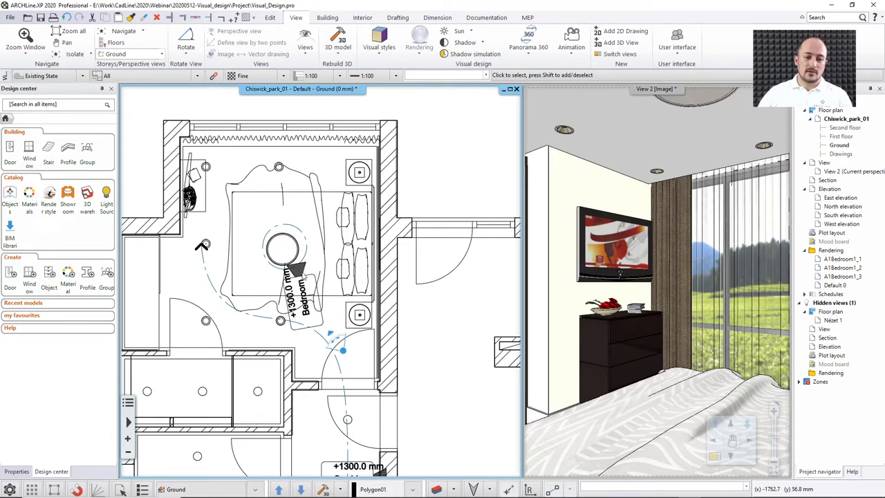
# - Set up the 3D perspective view from the Bedroom panorama camera and inspect it with the View camera command
pyautogui.rightClick(303, 275)
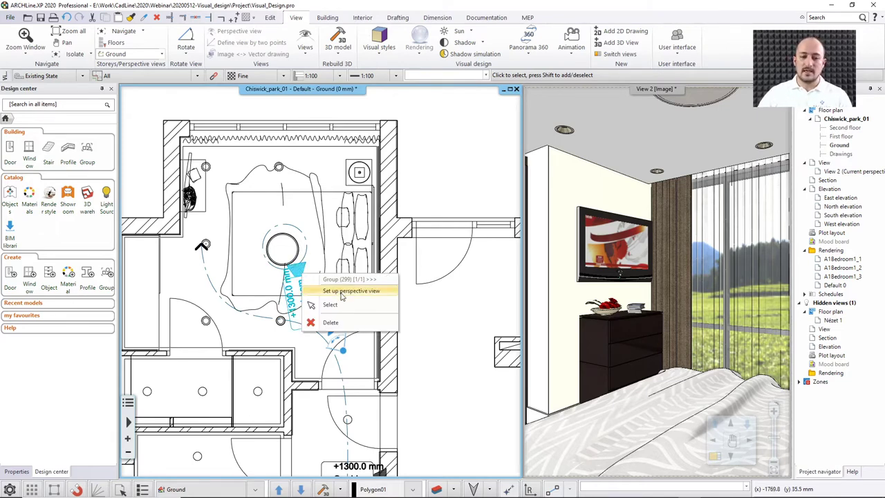
pyautogui.click(341, 295)
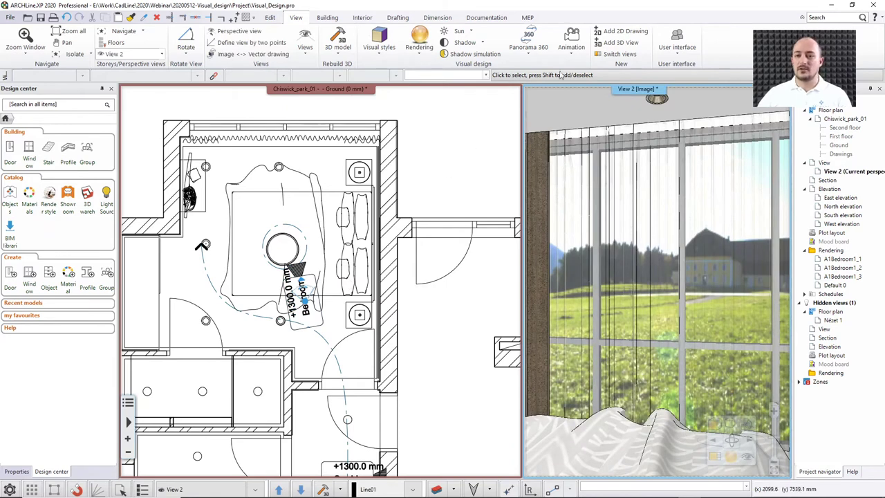
pyautogui.click(538, 55)
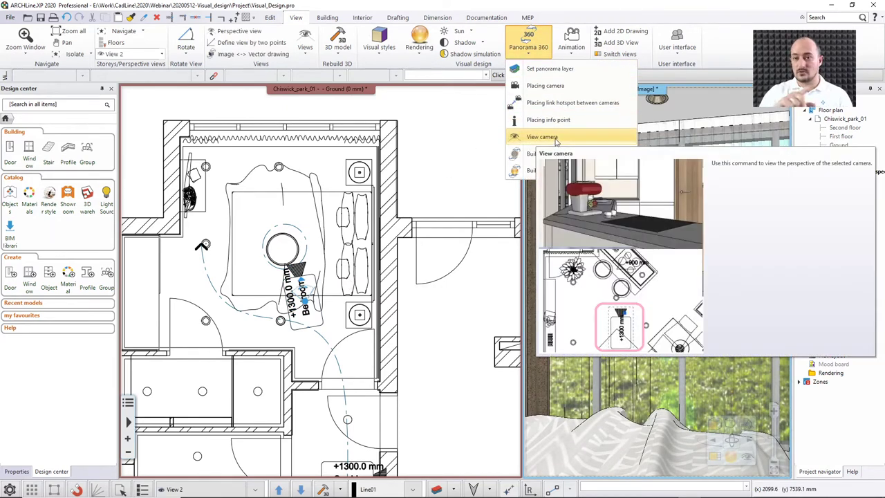
pyautogui.click(546, 137)
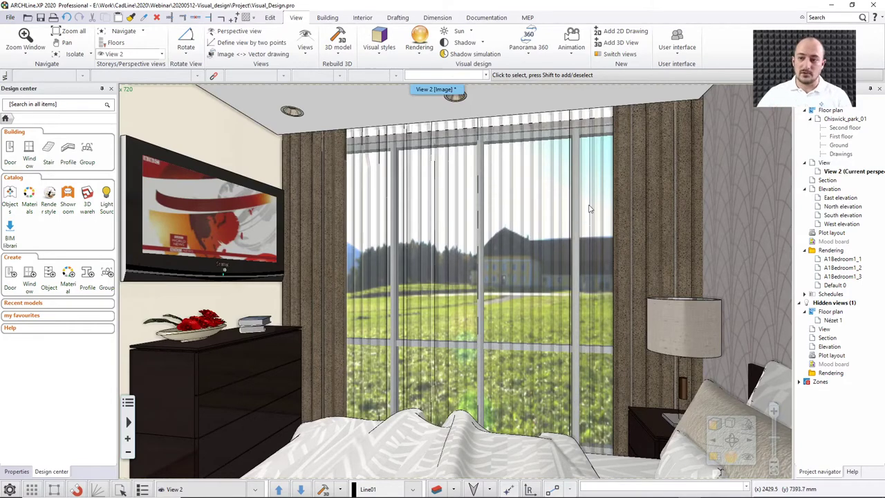
pyautogui.click(391, 467)
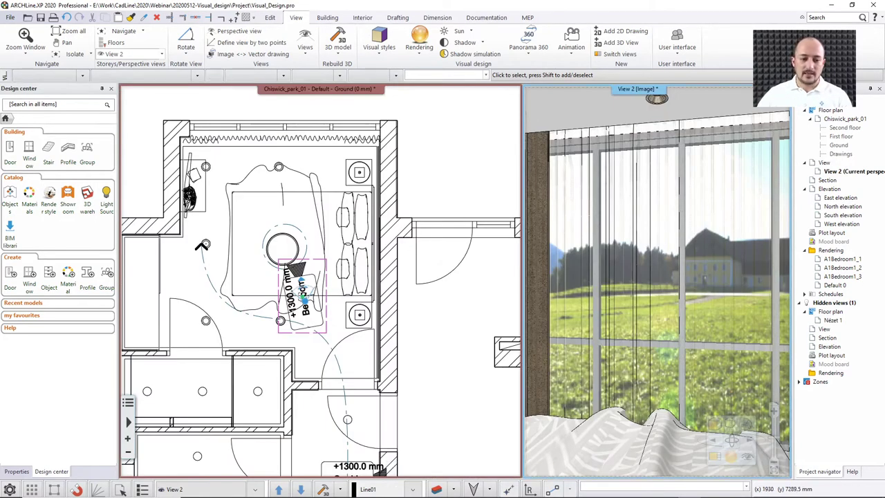
# - View the 3D perspective from the Corridor panorama camera to check the direction it faces
pyautogui.moveTo(321, 457); pyautogui.dragTo(297, 294, button='middle')
pyautogui.click(321, 315)
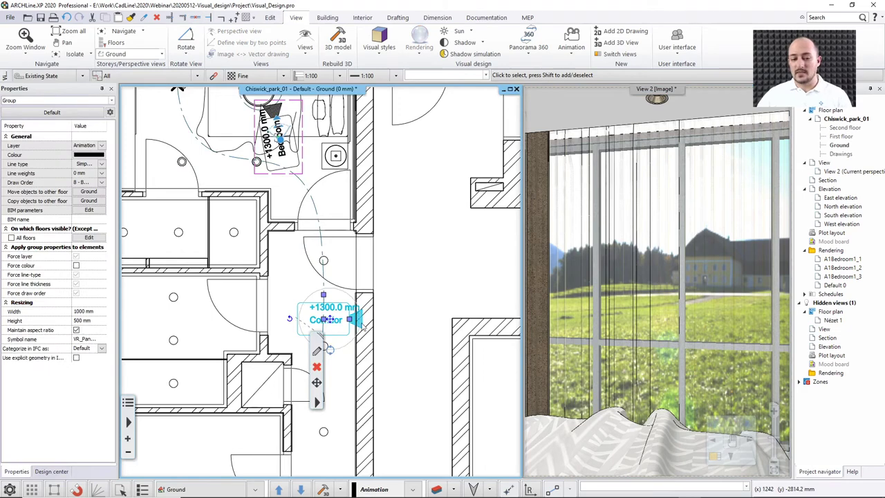
pyautogui.click(530, 50)
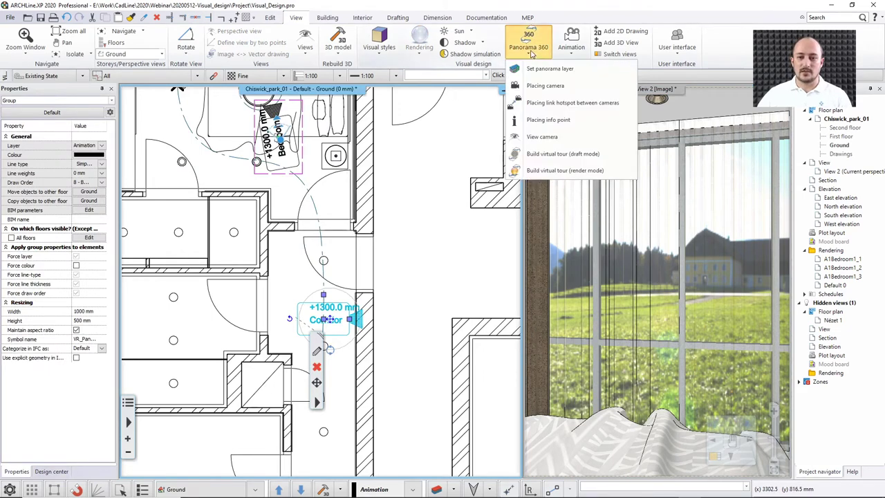
pyautogui.click(540, 119)
pyautogui.click(334, 312)
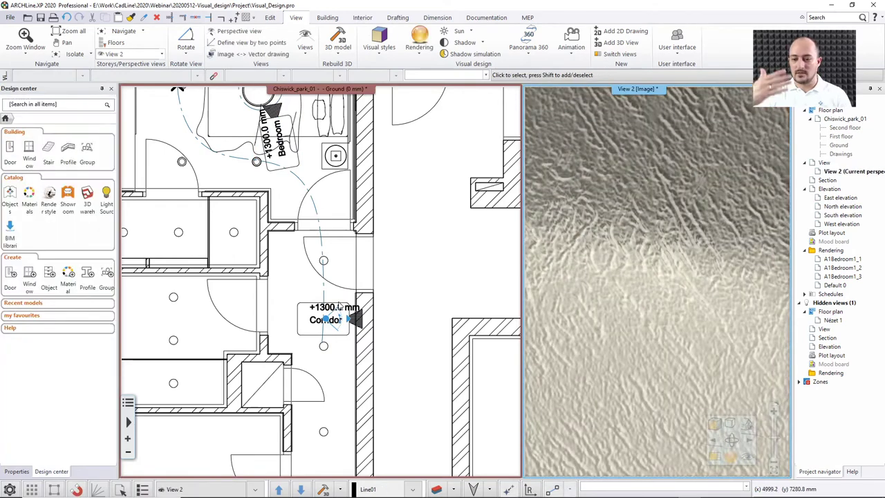
pyautogui.click(330, 313)
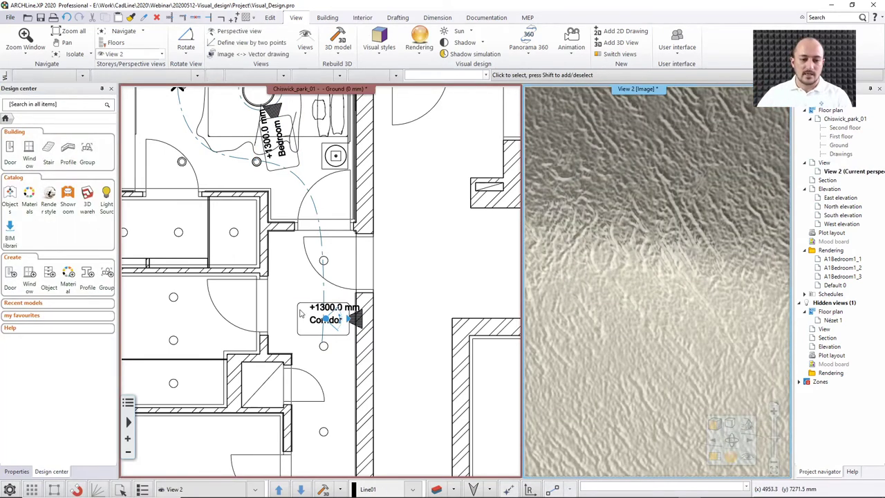
# - Rotate the Corridor panorama camera so it points along the corridor towards the bedroom door
pyautogui.click(332, 315)
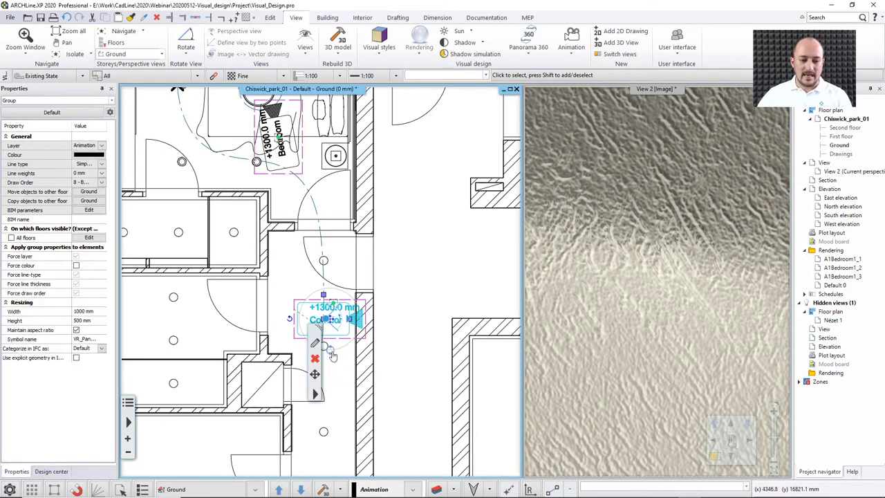
pyautogui.click(331, 349)
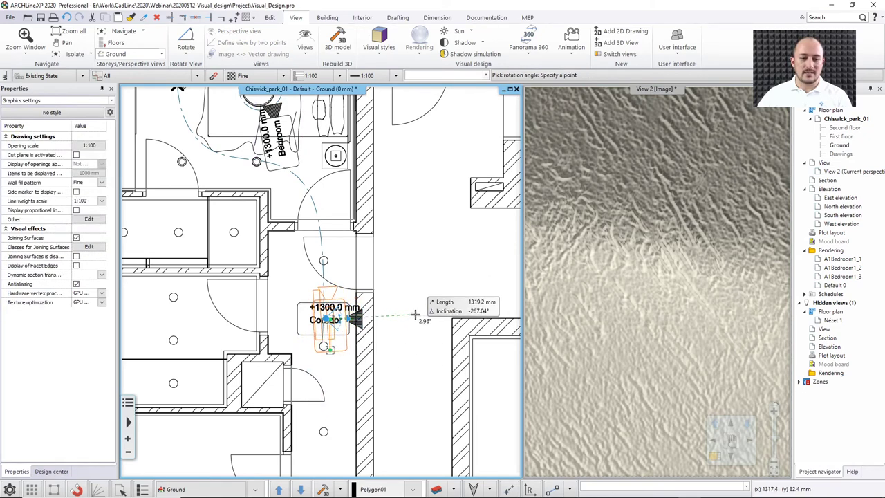
pyautogui.click(415, 314)
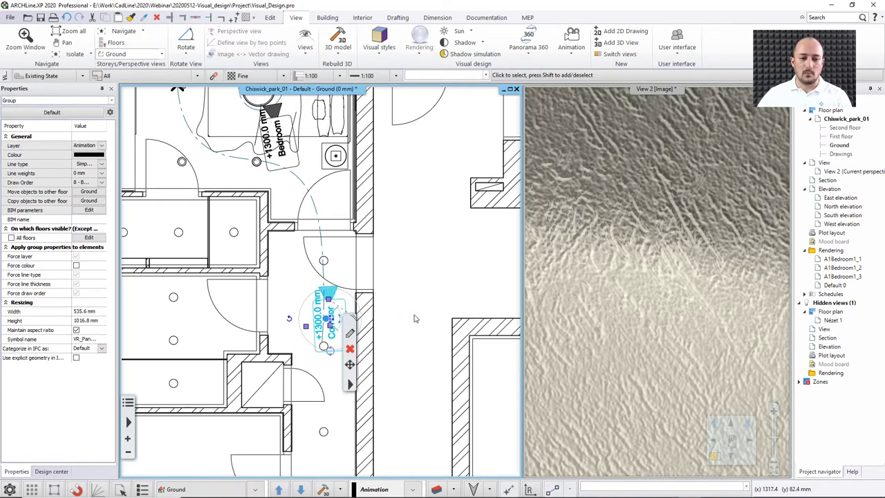
# - Display the rotated Corridor camera's perspective in the 3D view and return to the floor plan with nothing selected
pyautogui.click(529, 59)
pyautogui.click(546, 136)
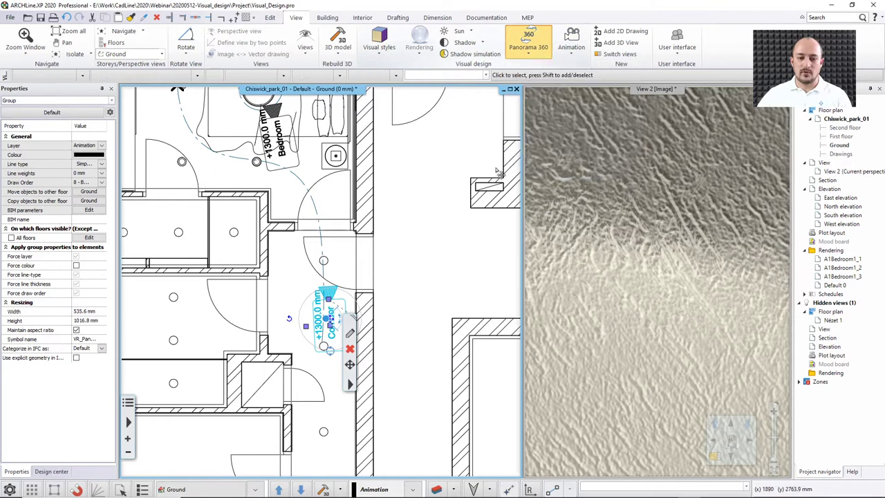
pyautogui.click(316, 302)
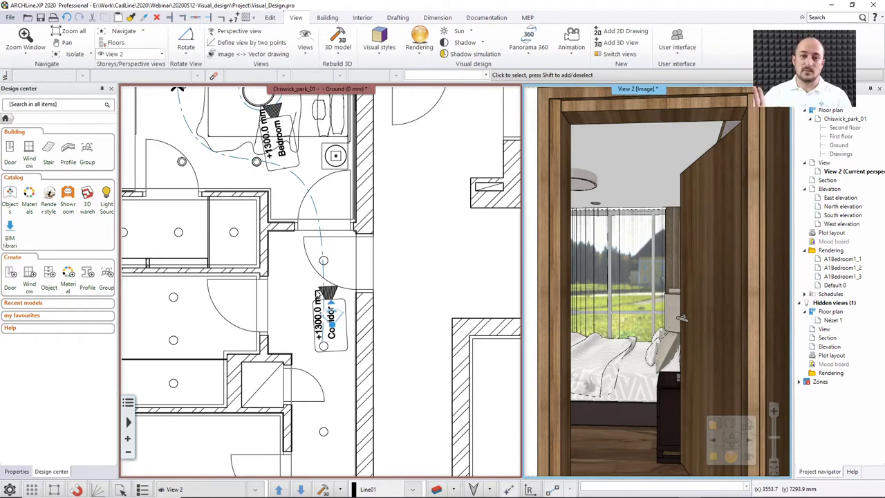
pyautogui.click(299, 279)
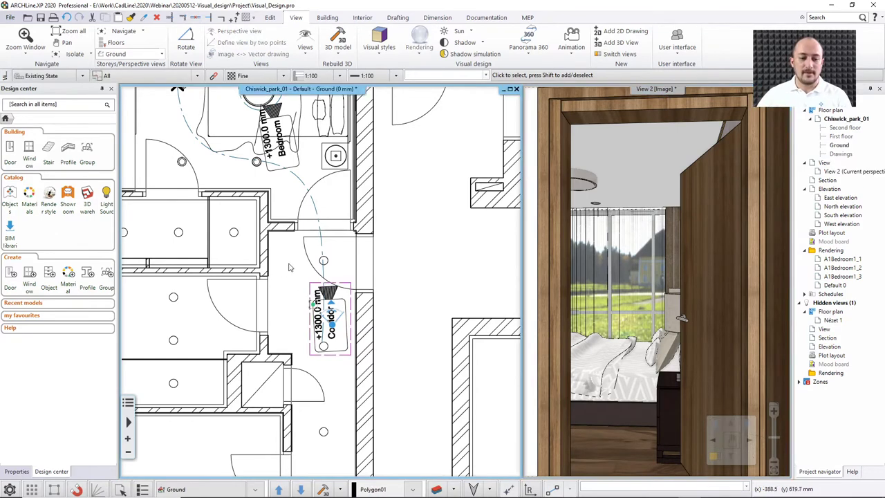
pyautogui.click(291, 266)
pyautogui.click(293, 296)
pyautogui.scroll(-1, 293, 296)
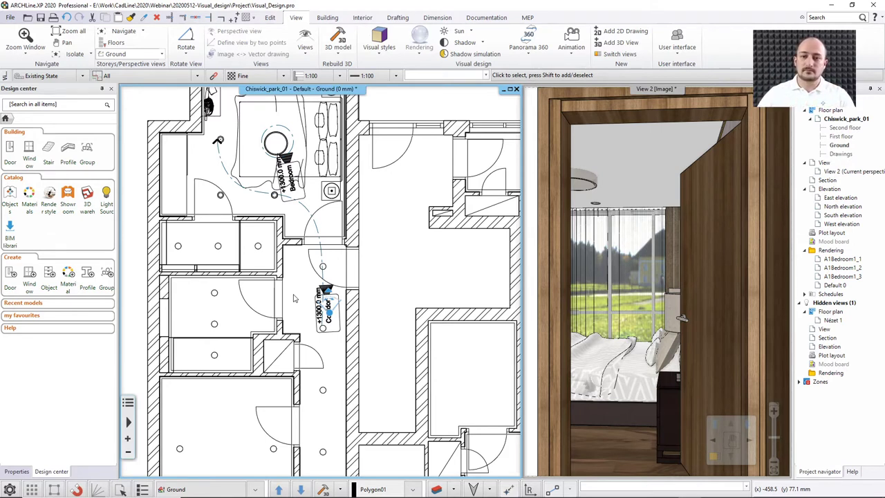
# - Place a link hotspot at 1300 mm height in the bedroom doorway, linking the Corridor and Bedroom cameras, and decline a further hotspot
pyautogui.click(527, 49)
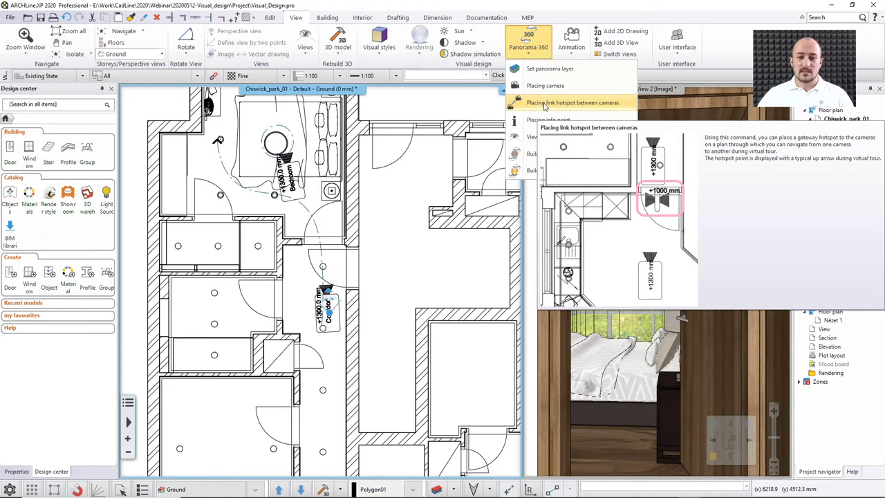
pyautogui.click(544, 104)
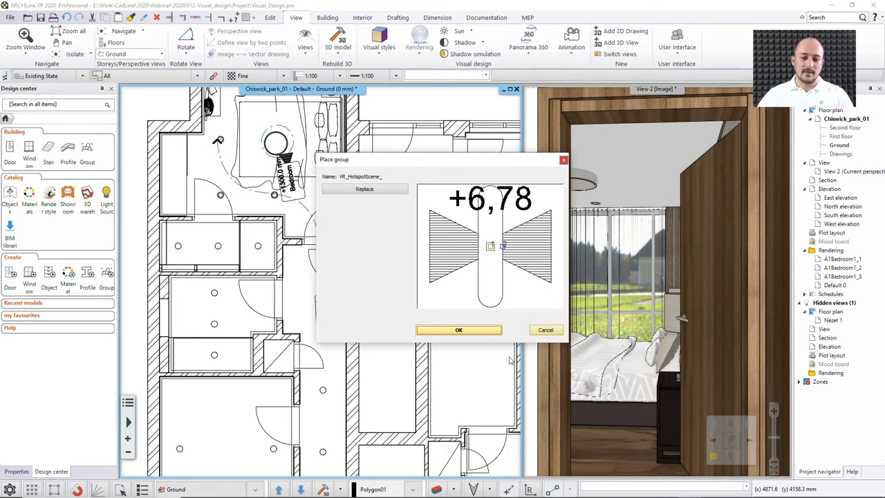
pyautogui.click(471, 331)
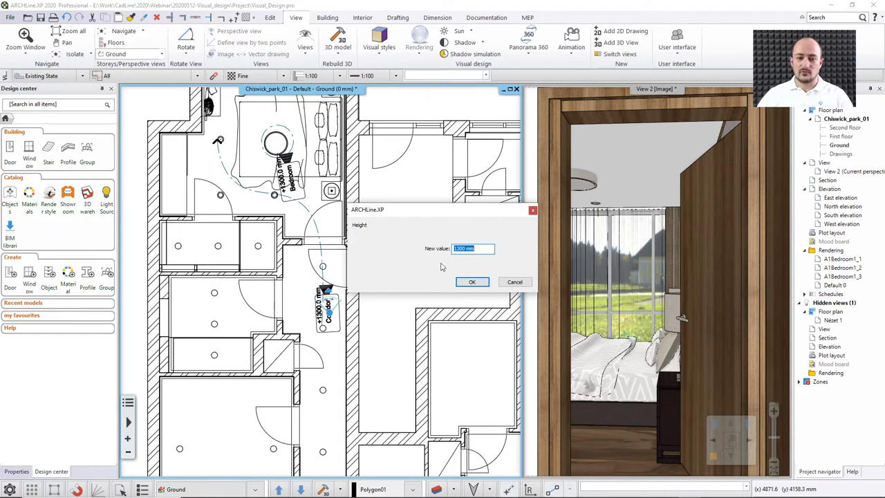
pyautogui.click(472, 284)
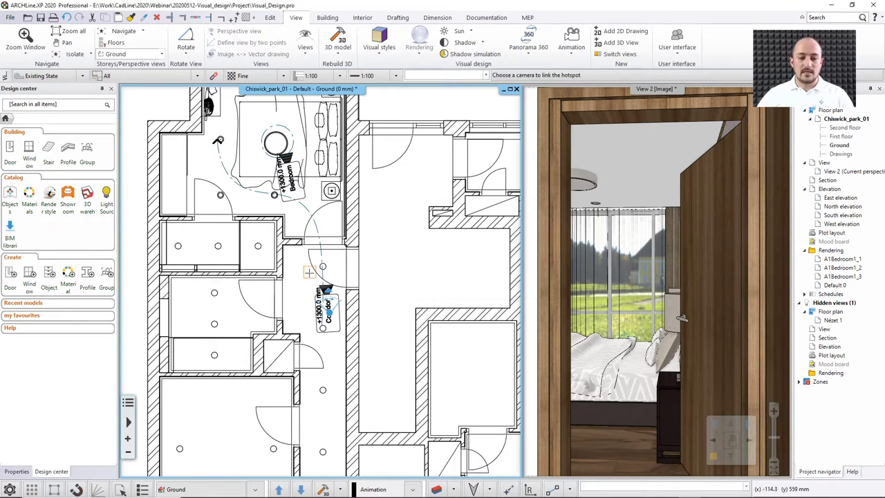
pyautogui.scroll(2, 311, 266)
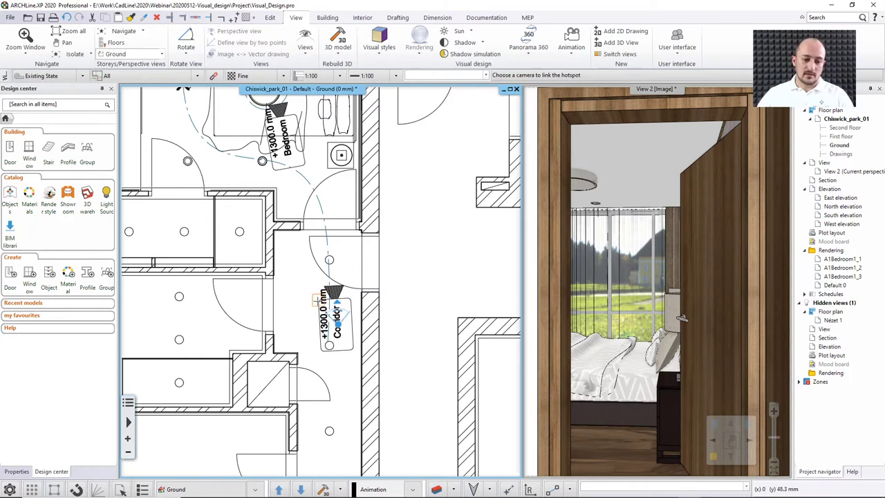
pyautogui.click(318, 300)
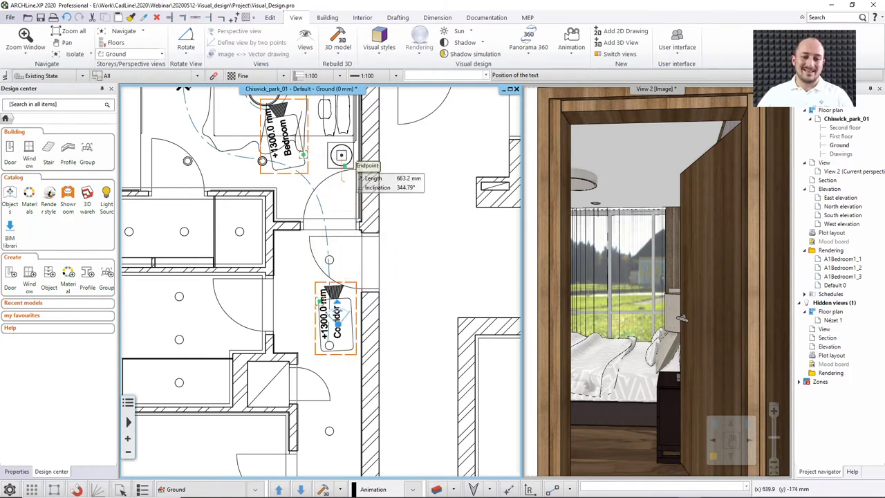
pyautogui.scroll(2, 299, 232)
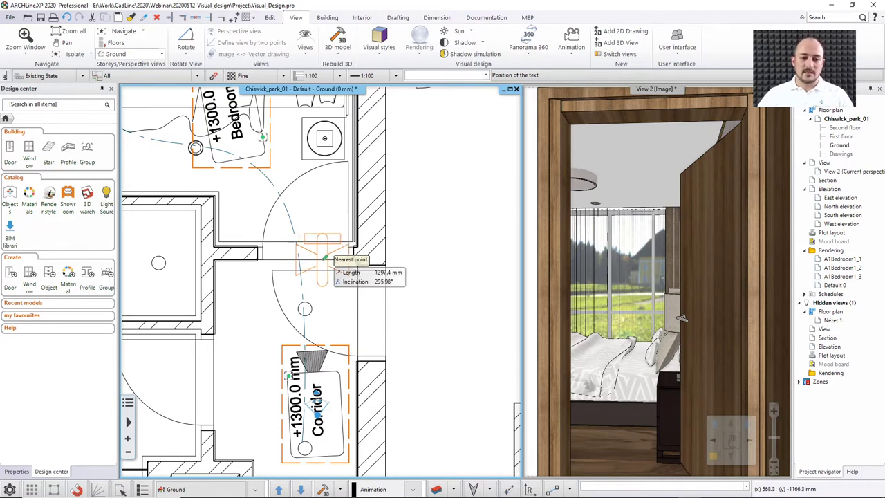
pyautogui.click(325, 257)
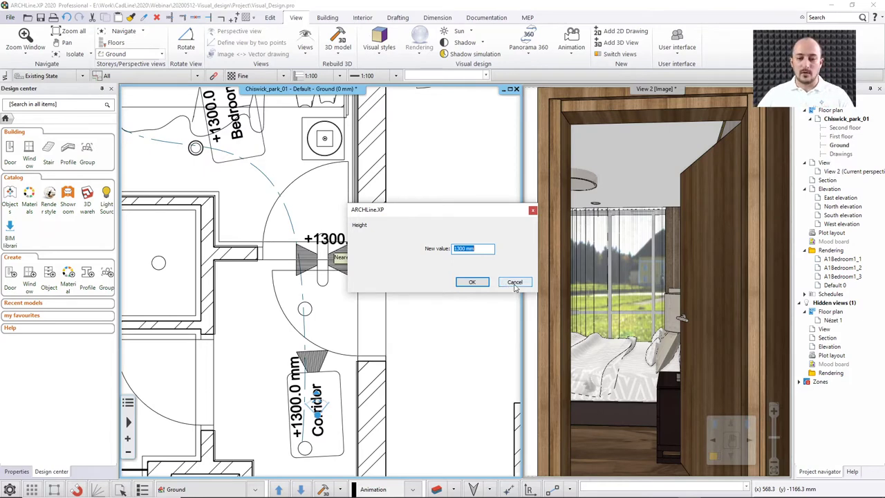
pyautogui.click(512, 284)
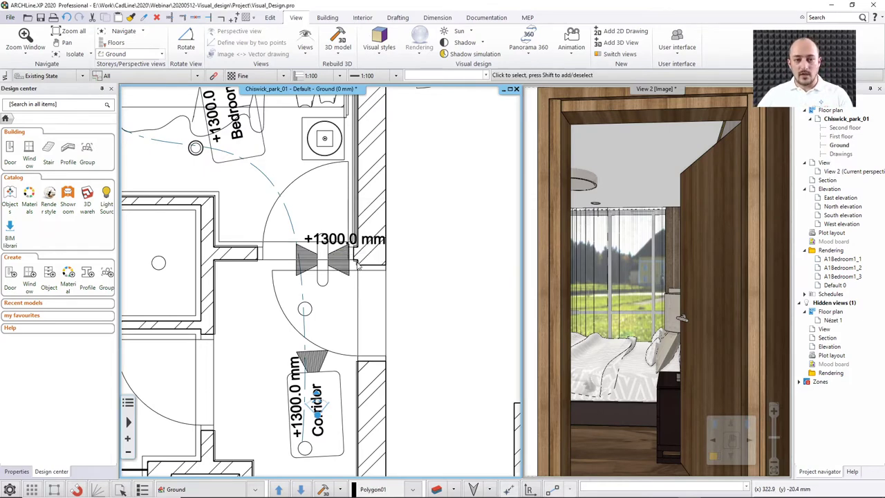
# - Select the doorway link hotspot to check its connections to both panorama cameras, and deselect it
pyautogui.scroll(-3, 352, 271)
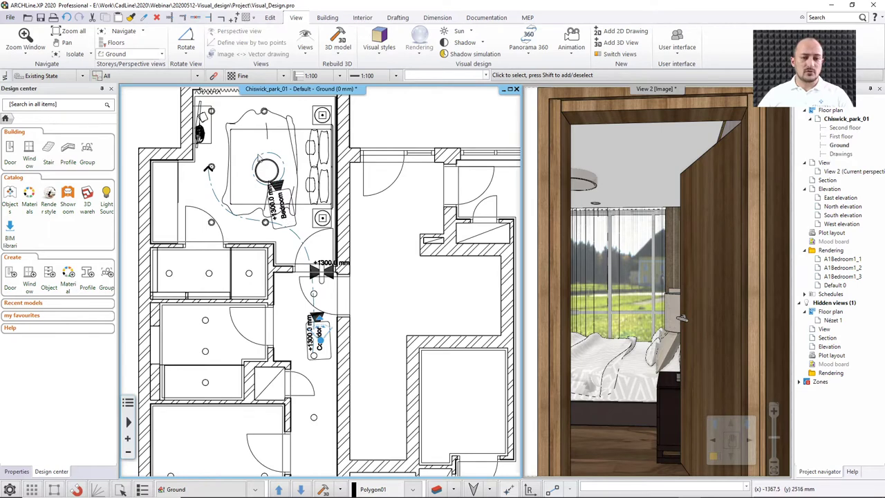
pyautogui.scroll(2, 314, 216)
pyautogui.click(315, 216)
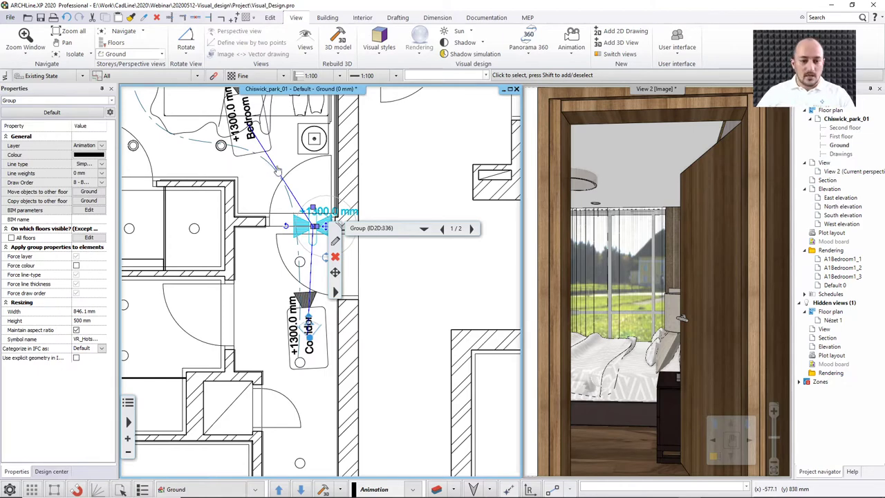
pyautogui.click(405, 194)
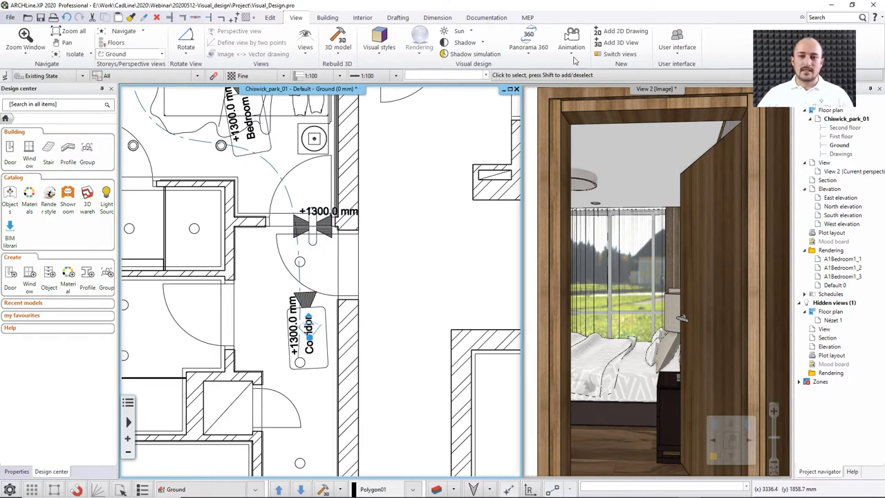
# - Start placing an info point with the VR_HotspotInfo_ group beside the bed and assign it to the Bedroom panorama camera
pyautogui.click(530, 54)
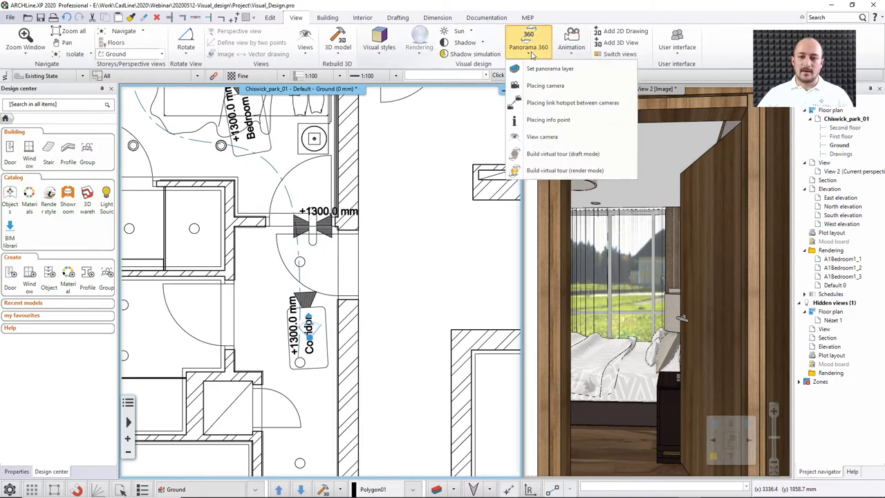
pyautogui.click(542, 121)
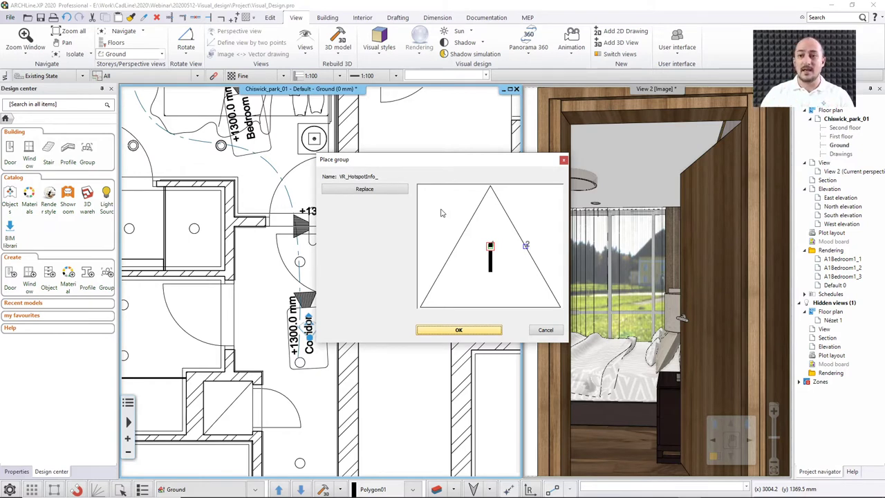
pyautogui.click(467, 330)
pyautogui.scroll(2, 298, 183)
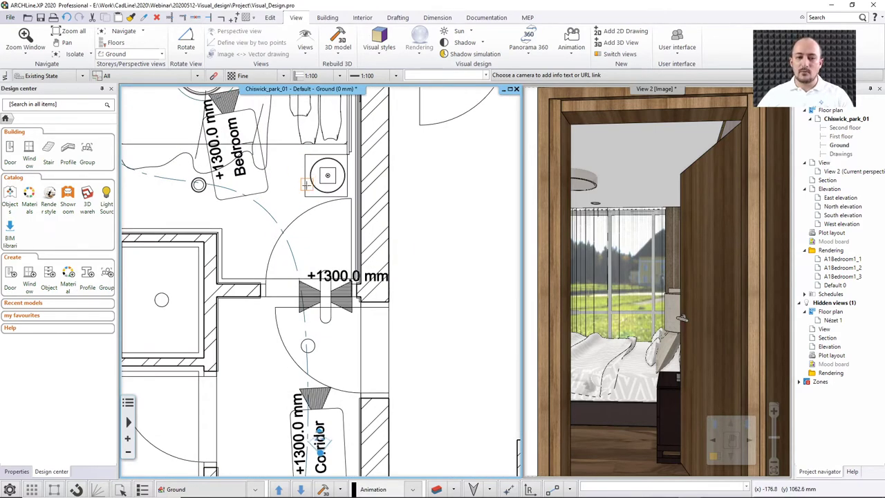
pyautogui.moveTo(306, 185); pyautogui.dragTo(338, 230, button='middle')
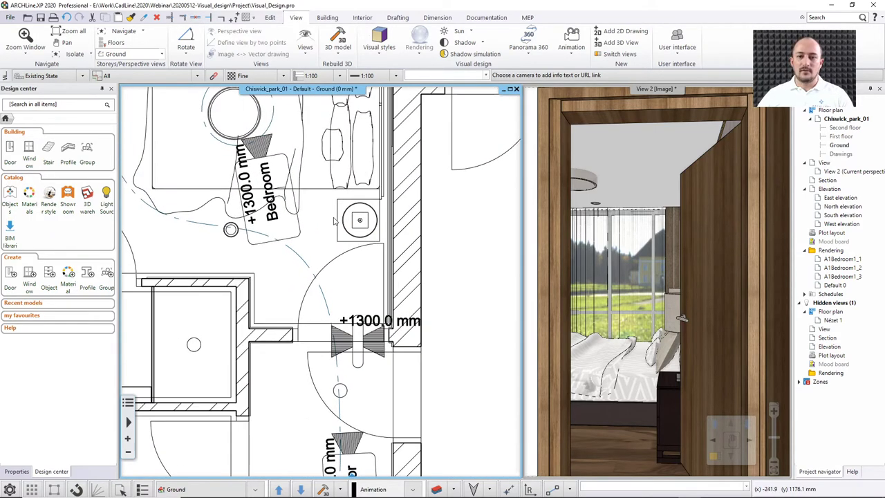
pyautogui.click(283, 159)
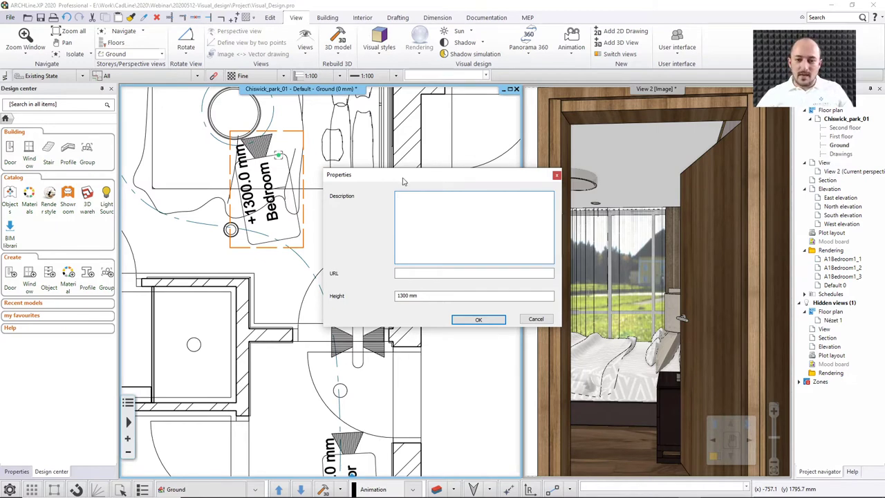
pyautogui.moveTo(405, 181); pyautogui.dragTo(561, 191)
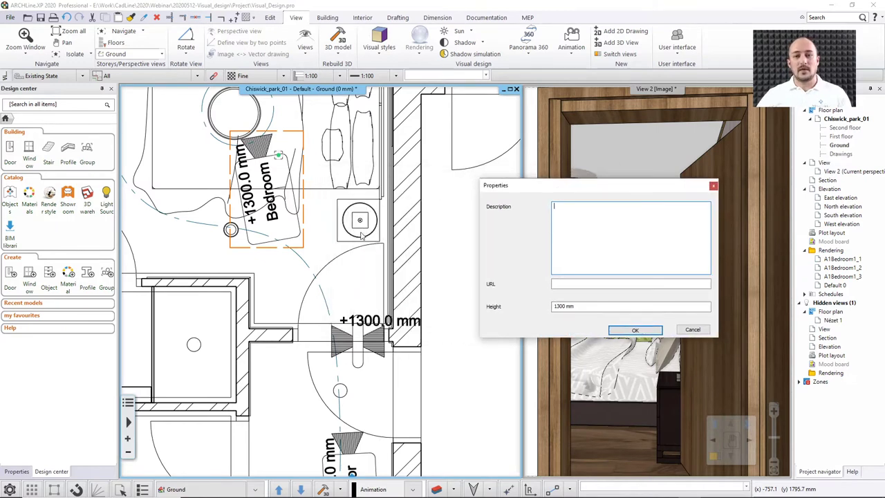
pyautogui.moveTo(583, 191); pyautogui.dragTo(388, 181)
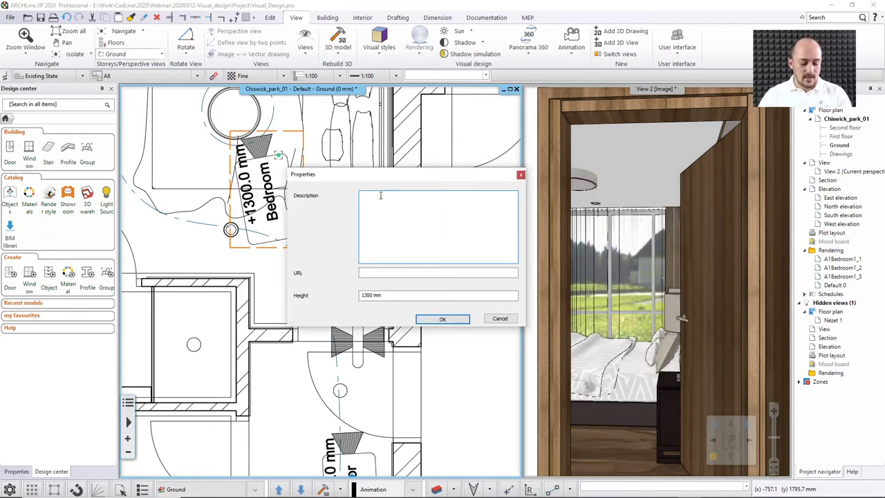
# - Enter "Osaka Lamp 30.000,- JPY" as the info point's description
pyautogui.write('Osaka L')
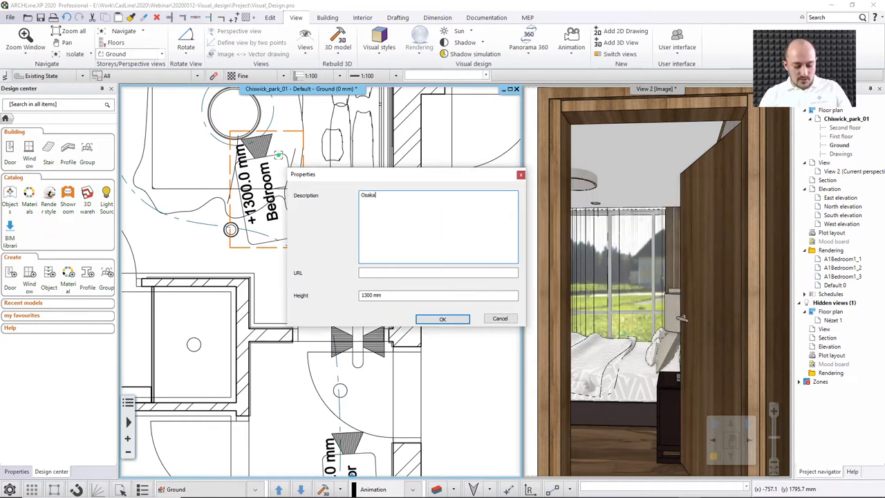
pyautogui.write('amp')
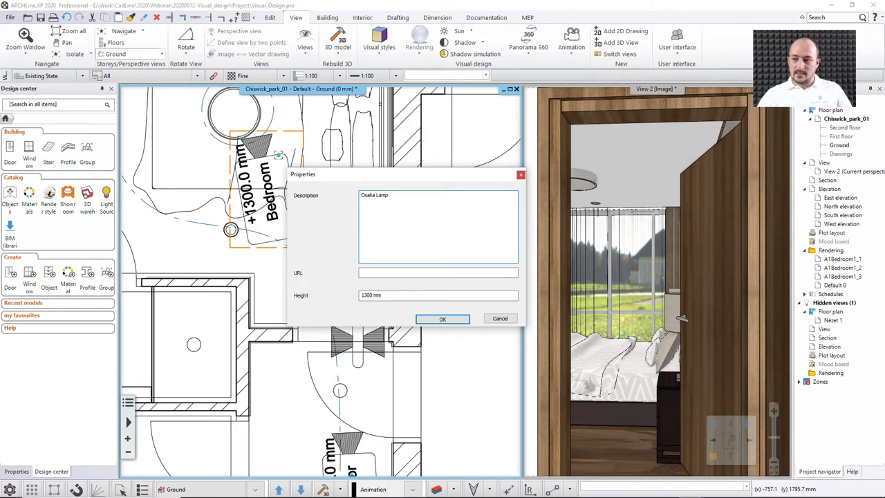
pyautogui.write(' 30.000,-')
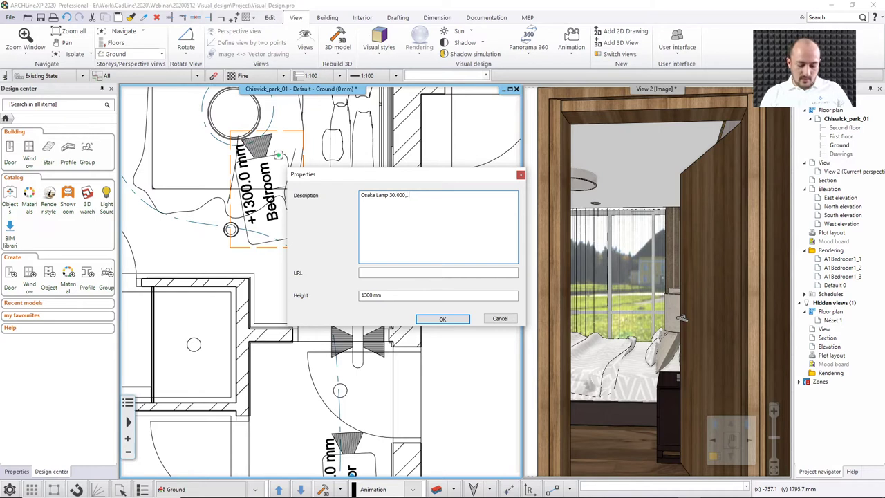
pyautogui.write(' Ft')
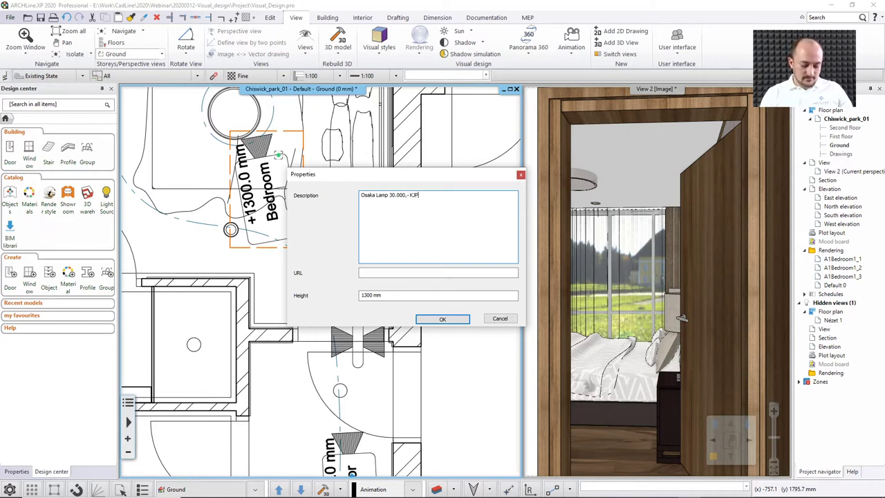
pyautogui.write('Y')
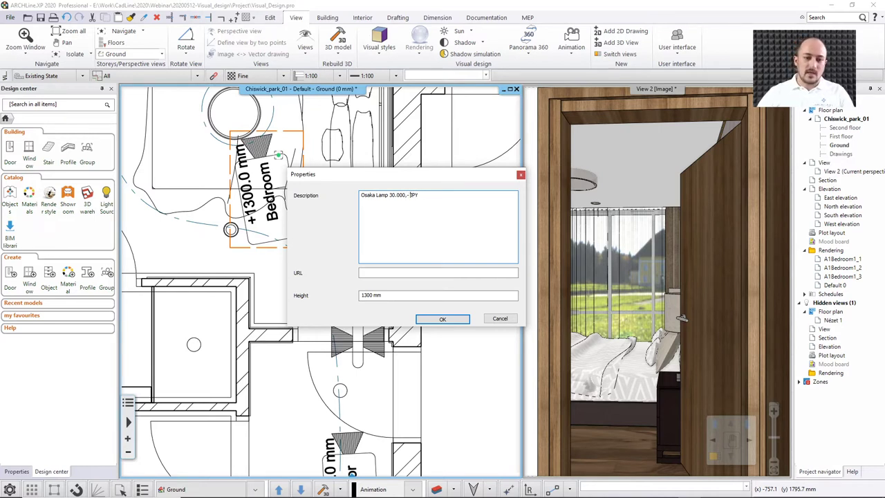
pyautogui.click(408, 273)
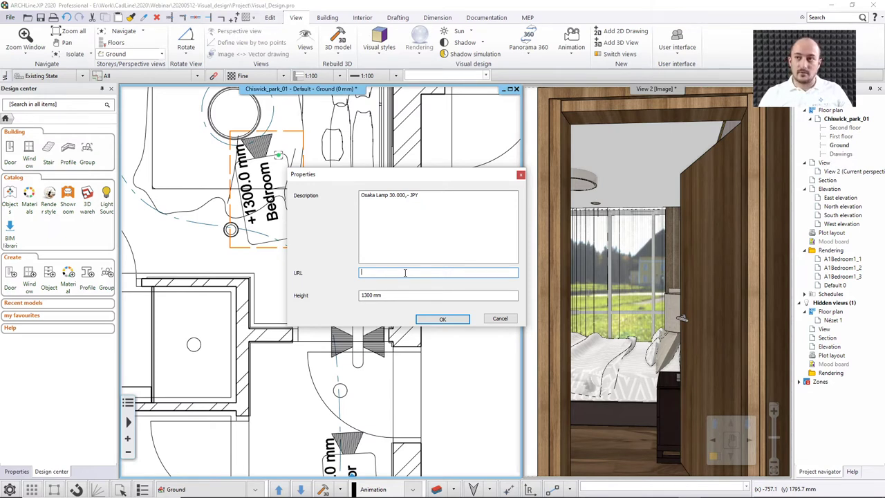
pyautogui.write('www.o')
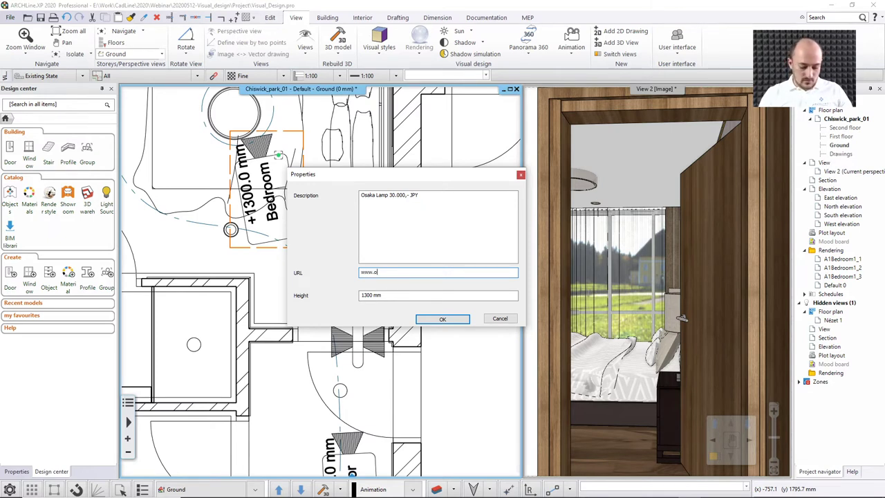
pyautogui.write('sakalamps')
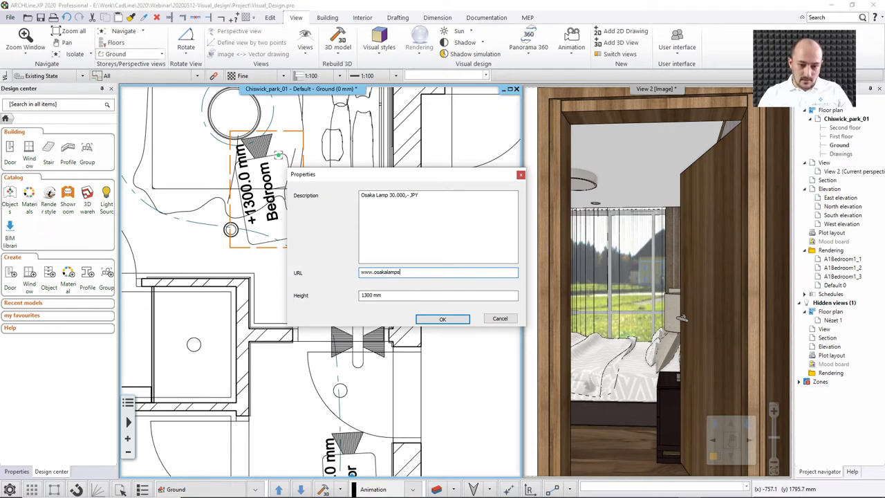
pyautogui.write('.c')
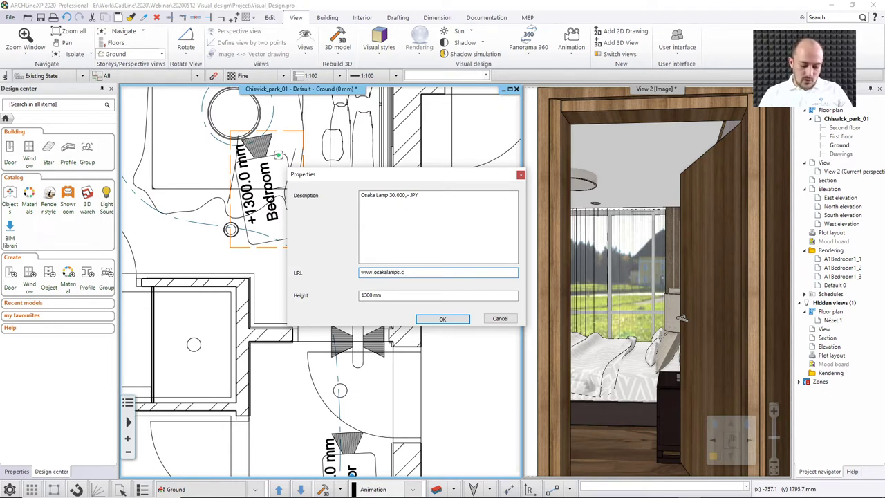
pyautogui.write('o.jp')
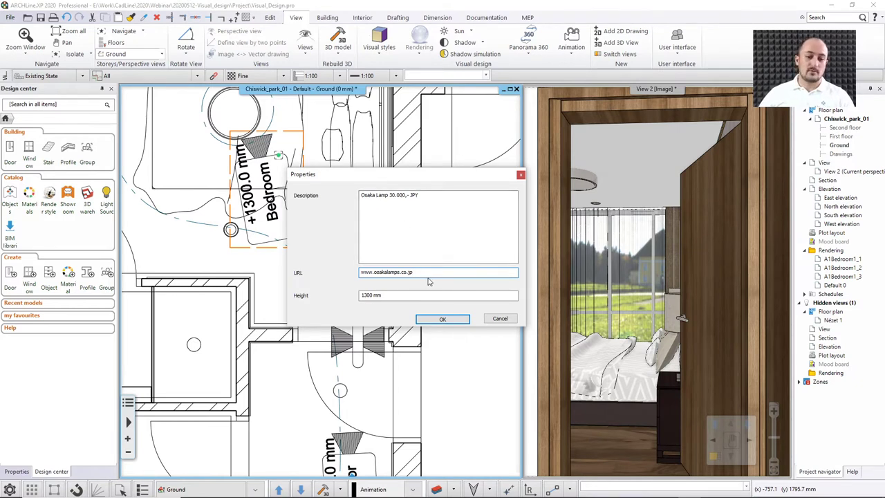
pyautogui.click(437, 316)
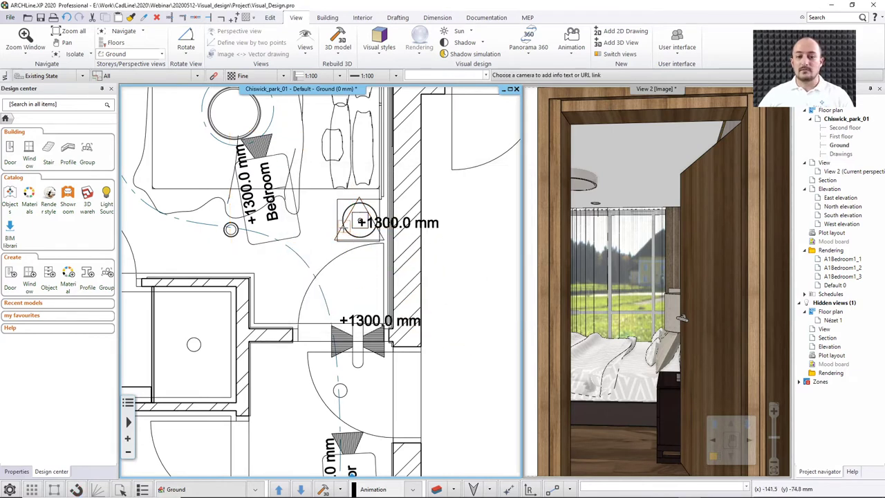
pyautogui.press('Escape')
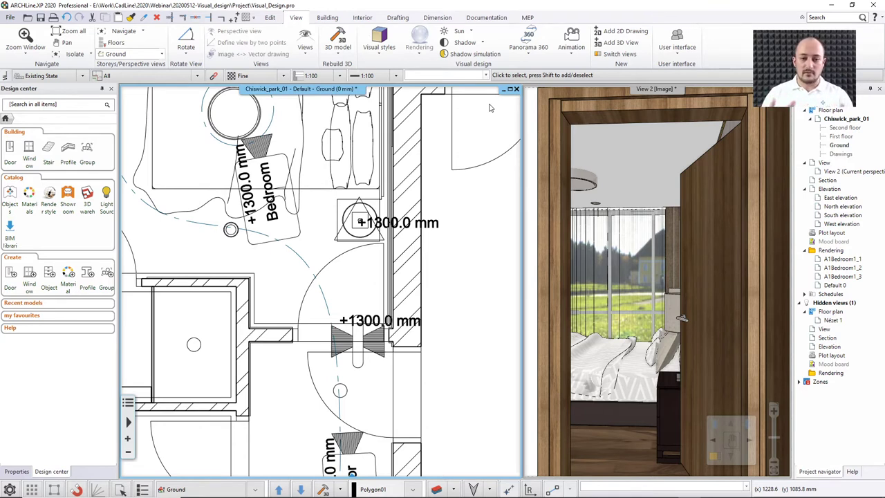
# - Build the virtual tour in draft mode and save it as Visual_Design_Draft_02.html in the Project folder
pyautogui.click(532, 42)
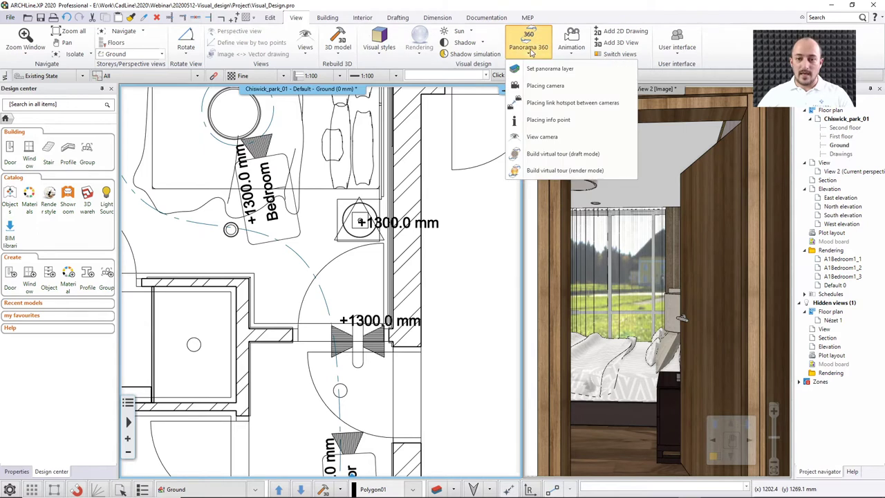
pyautogui.click(551, 158)
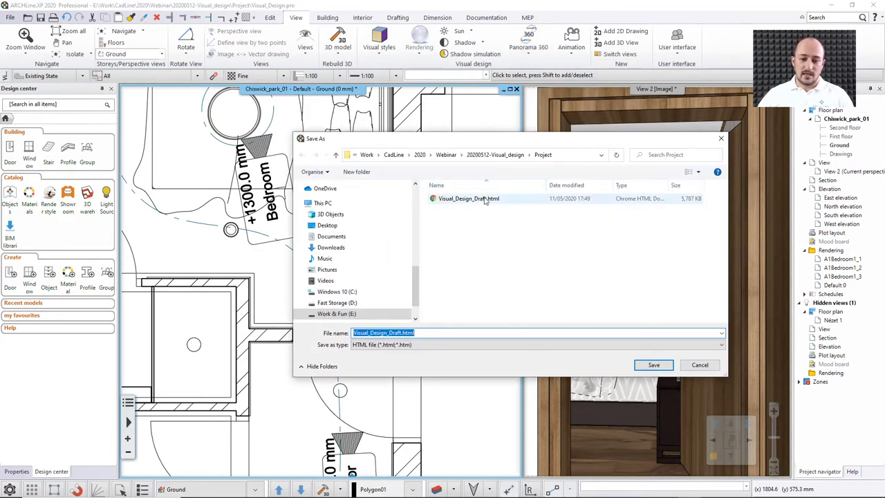
pyautogui.click(486, 199)
pyautogui.doubleClick(401, 334)
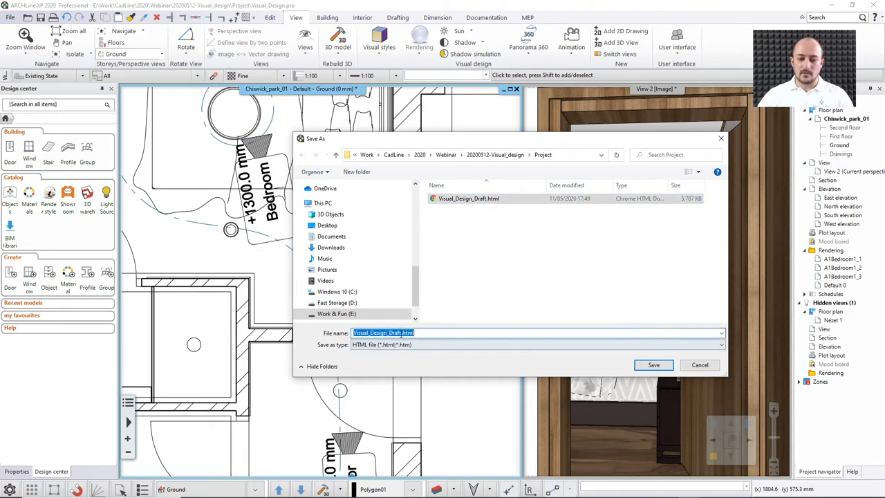
pyautogui.click(401, 334)
pyautogui.write('_02')
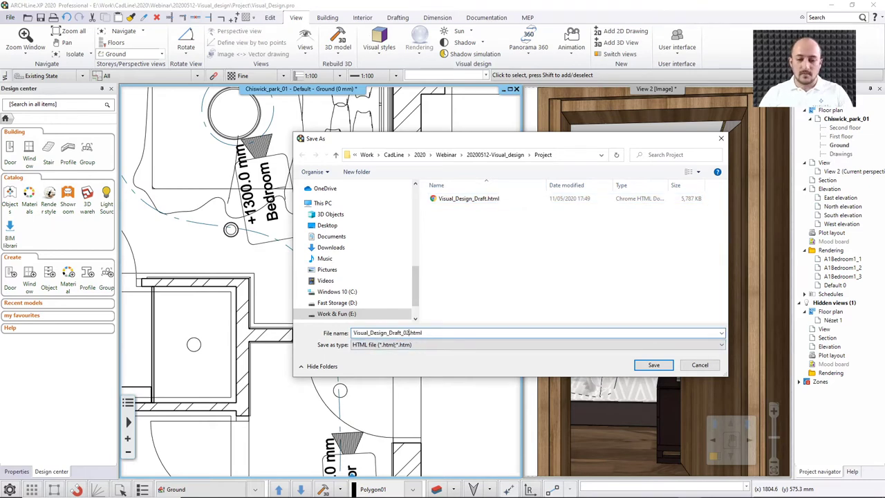
pyautogui.press('Return')
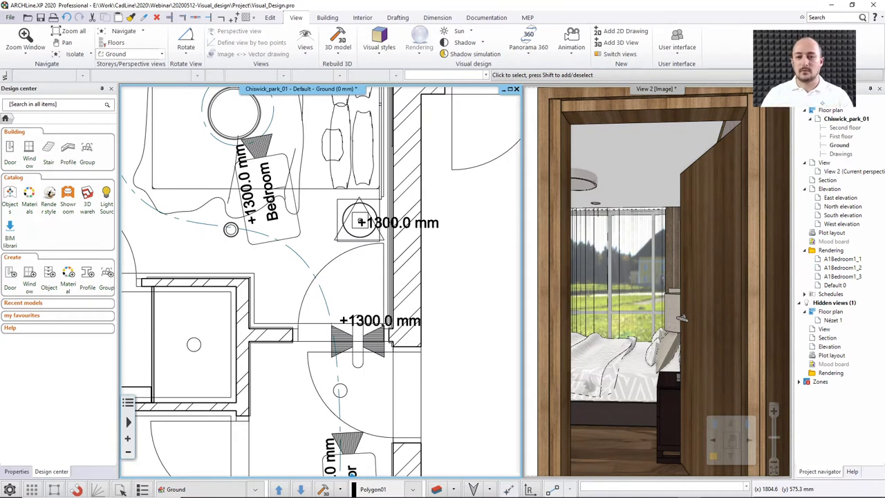
pyautogui.click(681, 319)
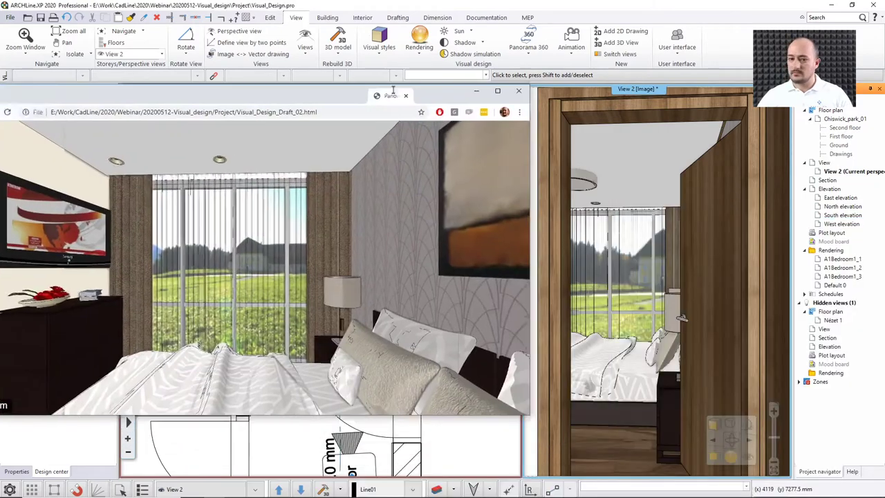
# - Maximize the browser window with the draft tour and turn the Bedroom panorama towards the bedside lamp and doorway hotspot
pyautogui.moveTo(393, 90); pyautogui.dragTo(517, 2)
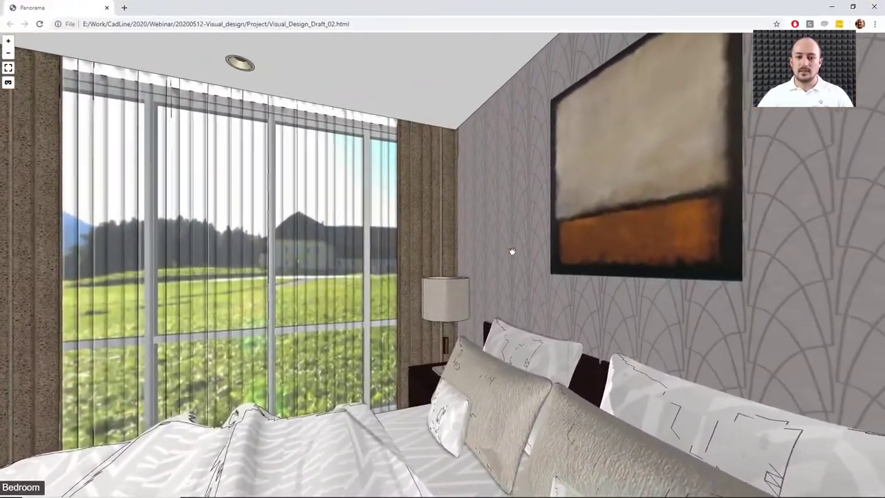
pyautogui.moveTo(512, 251)
pyautogui.mouseDown()
pyautogui.moveTo(224, 289)
pyautogui.moveTo(425, 240)
pyautogui.moveTo(530, 244)
pyautogui.moveTo(468, 219)
pyautogui.moveTo(199, 201)
pyautogui.moveTo(282, 201)
pyautogui.moveTo(415, 270)
pyautogui.moveTo(117, 184)
pyautogui.moveTo(362, 145)
pyautogui.moveTo(545, 162)
pyautogui.moveTo(429, 186)
pyautogui.moveTo(590, 215)
pyautogui.moveTo(725, 130)
pyautogui.moveTo(725, 173)
pyautogui.mouseUp()
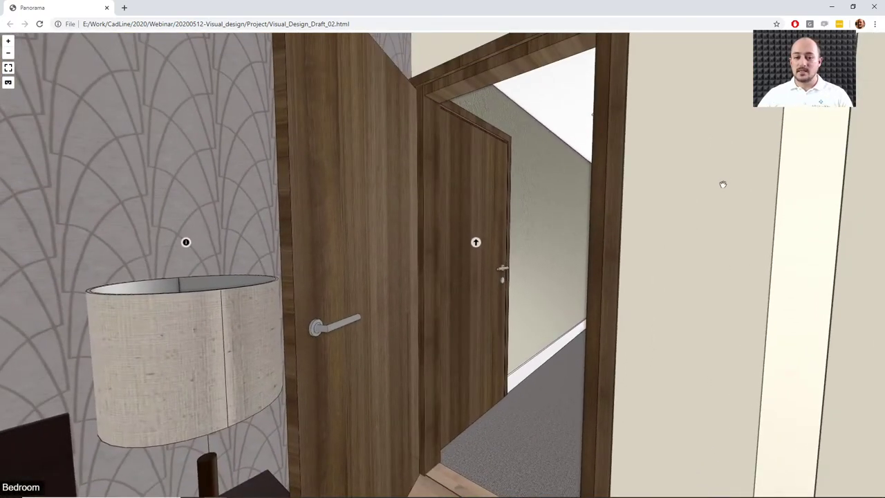
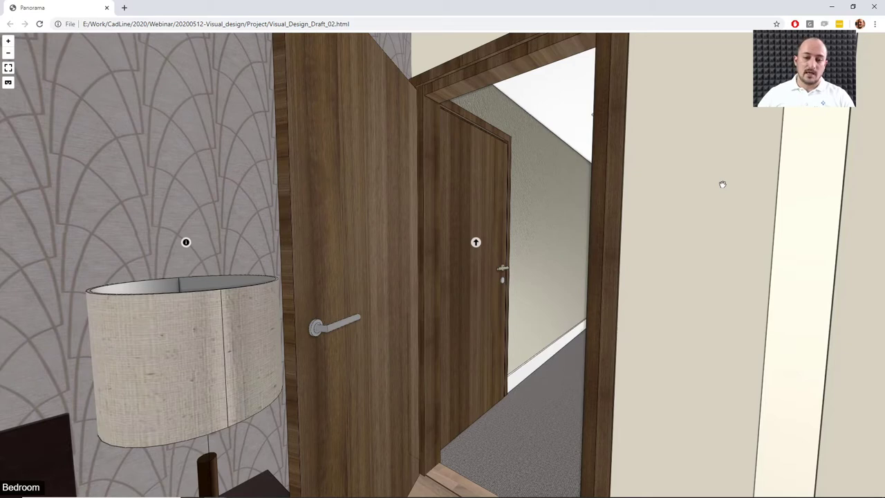
pyautogui.moveTo(671, 142); pyautogui.dragTo(546, 183)
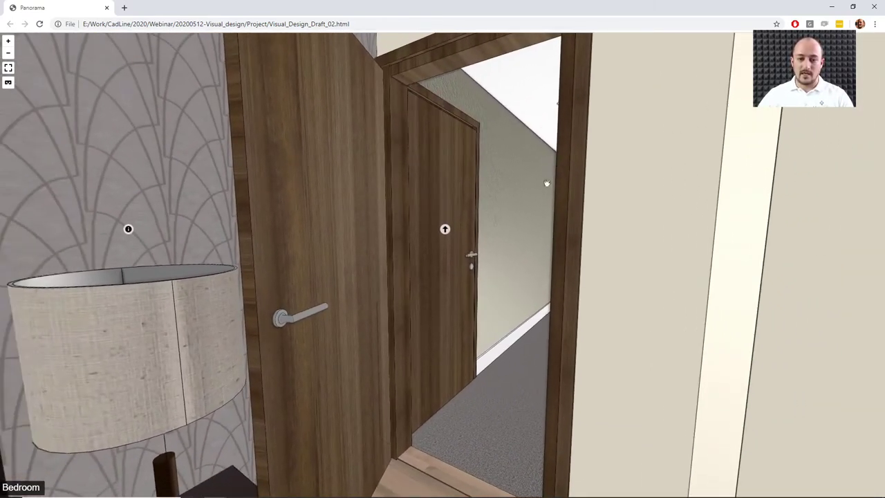
# - Follow the doorway link hotspot to the Corridor panorama, look around and return through it to the Bedroom
pyautogui.click(446, 229)
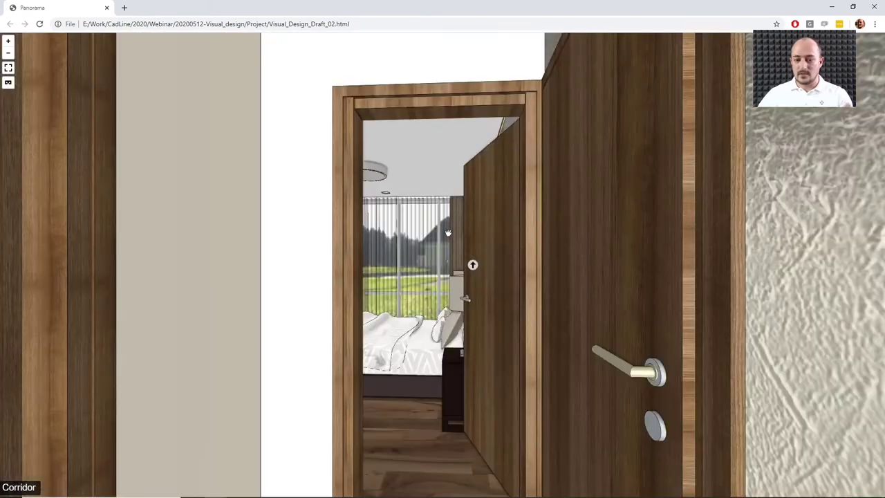
pyautogui.moveTo(448, 233); pyautogui.dragTo(527, 227)
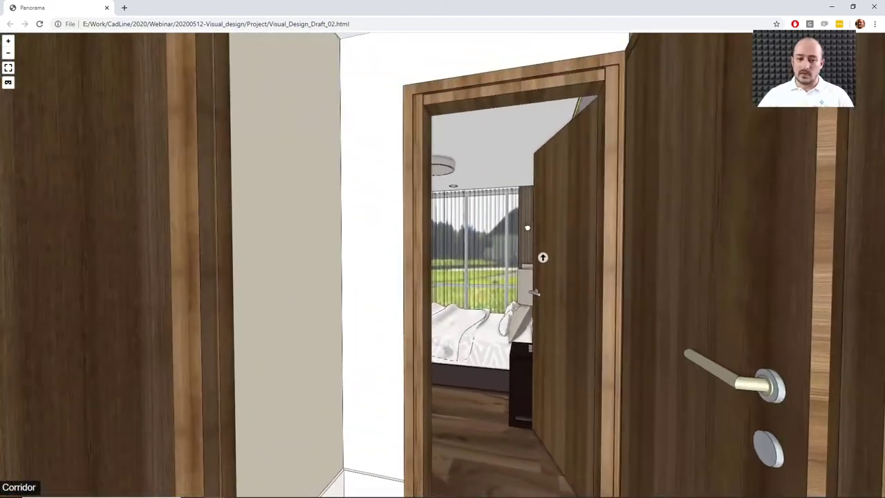
pyautogui.click(542, 257)
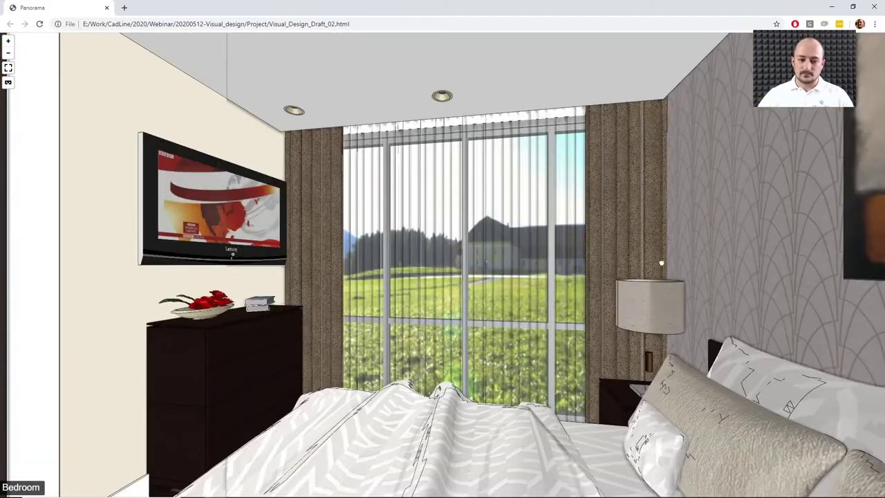
# - Turn the Bedroom panorama to the bedside lamp by the door and display its info point's description
pyautogui.moveTo(661, 263); pyautogui.dragTo(343, 191)
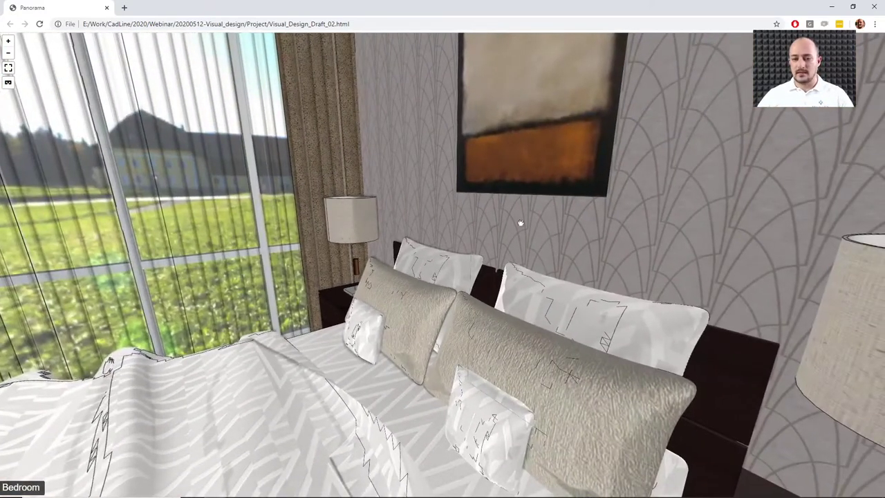
pyautogui.moveTo(521, 223); pyautogui.dragTo(199, 249)
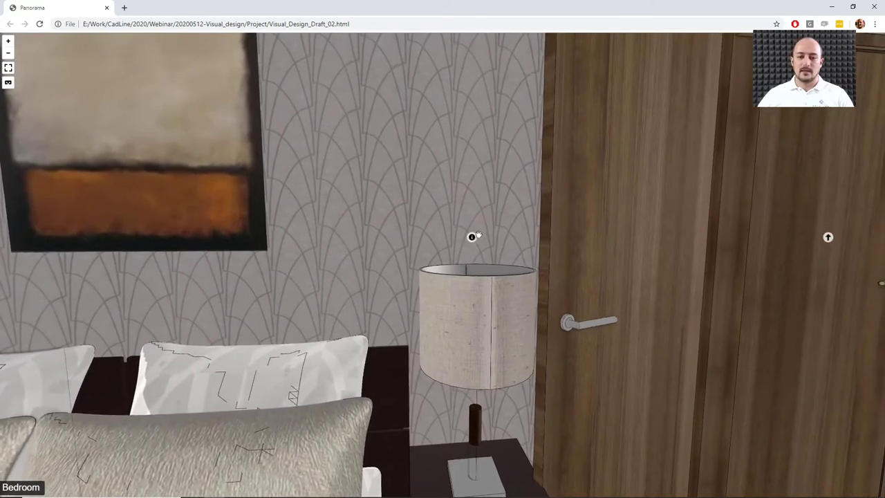
pyautogui.moveTo(470, 240)
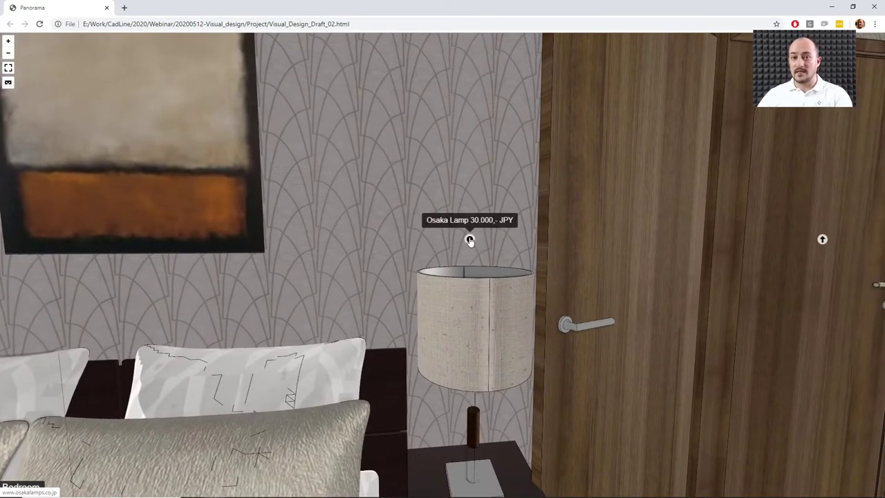
# - Open the web page linked to the bedside lamp's info point, close it and turn the Bedroom panorama towards the bed and window
pyautogui.click(469, 240)
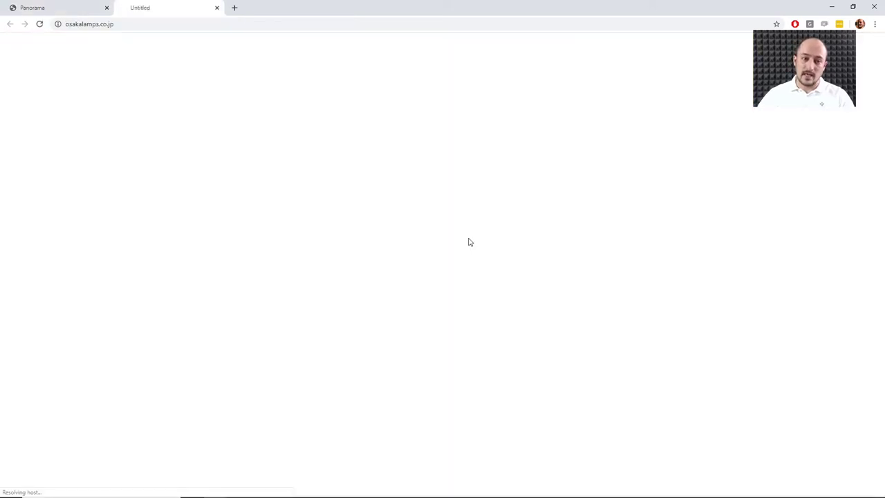
pyautogui.click(216, 7)
pyautogui.moveTo(395, 158); pyautogui.dragTo(572, 181)
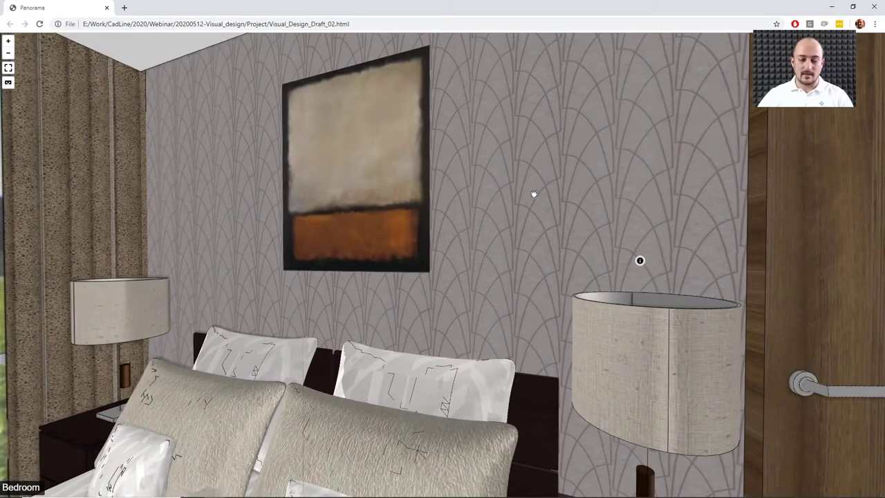
pyautogui.moveTo(466, 194); pyautogui.dragTo(560, 204)
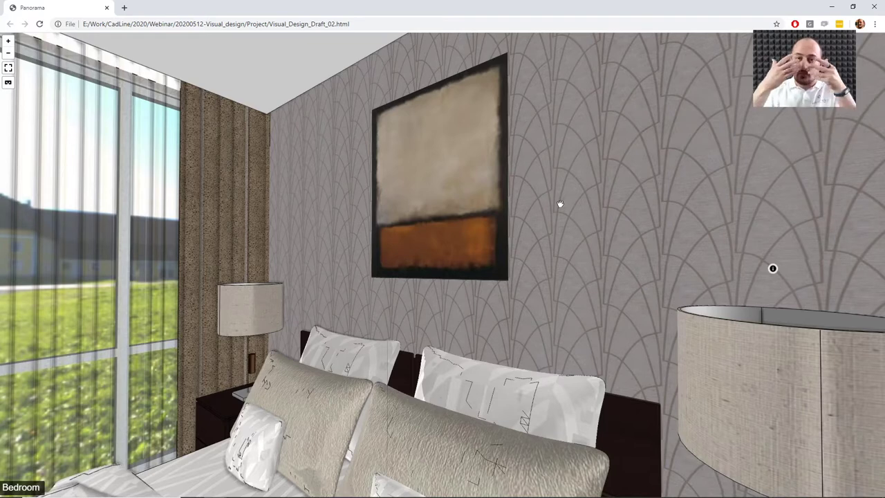
# - Switch the tour to split-screen VR mode, look around the Bedroom and follow the doorway hotspot into the Corridor
pyautogui.click(8, 83)
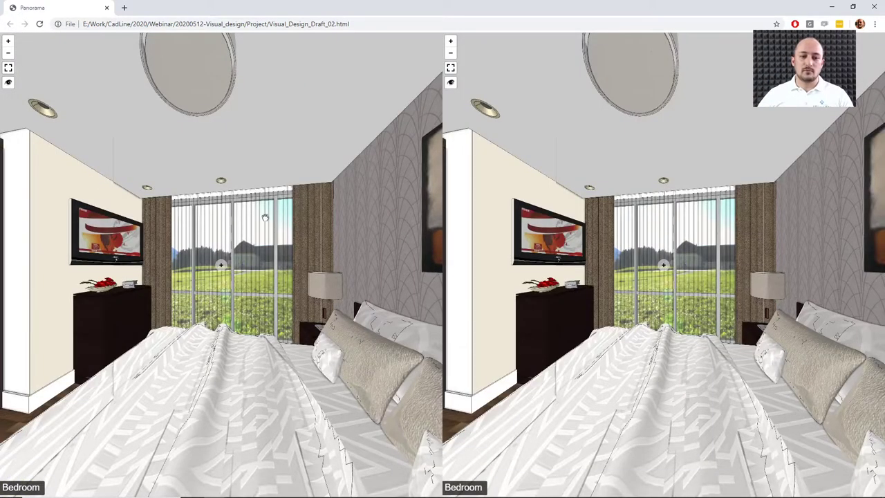
pyautogui.moveTo(273, 217); pyautogui.dragTo(280, 216)
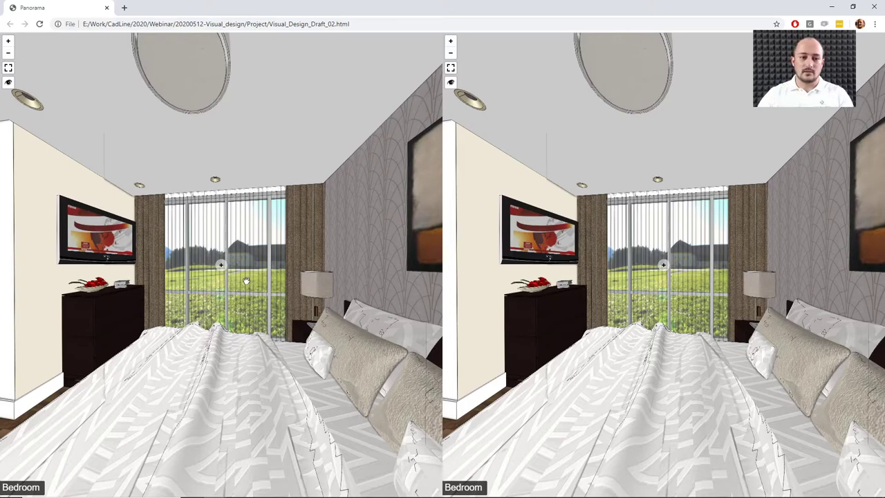
pyautogui.moveTo(361, 220)
pyautogui.mouseDown()
pyautogui.moveTo(197, 138)
pyautogui.moveTo(69, 122)
pyautogui.mouseUp()
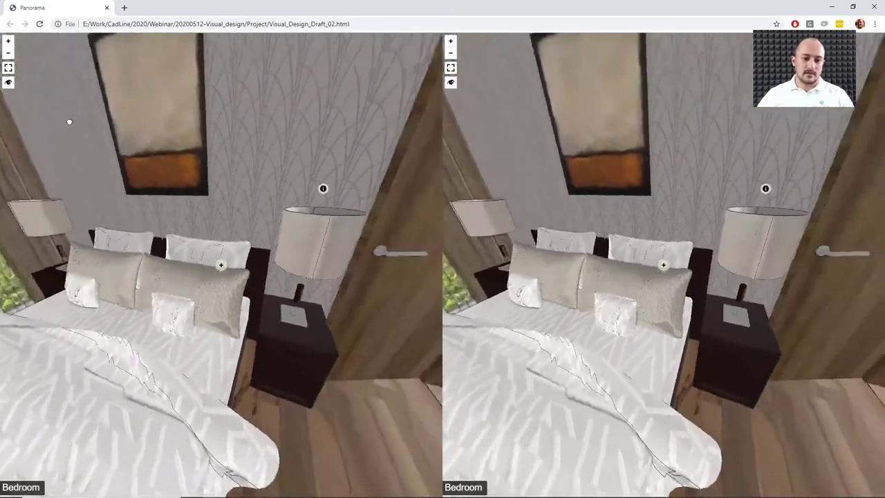
pyautogui.moveTo(245, 99); pyautogui.dragTo(67, 192)
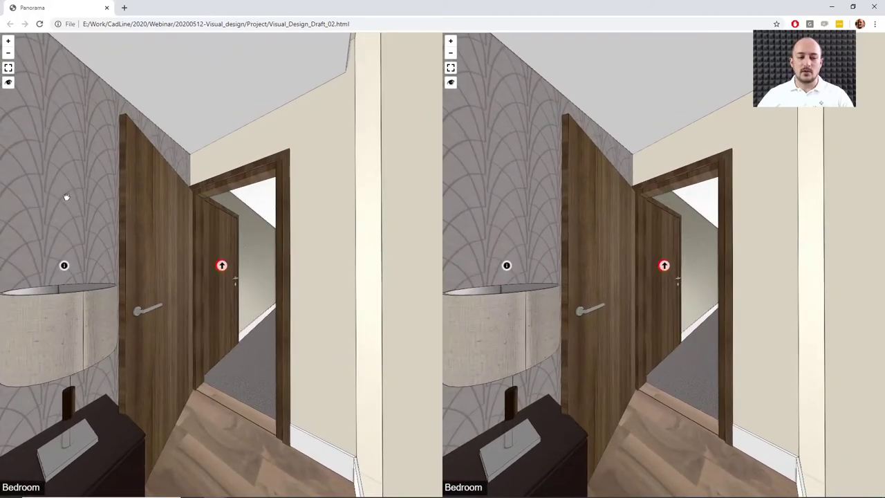
pyautogui.click(221, 265)
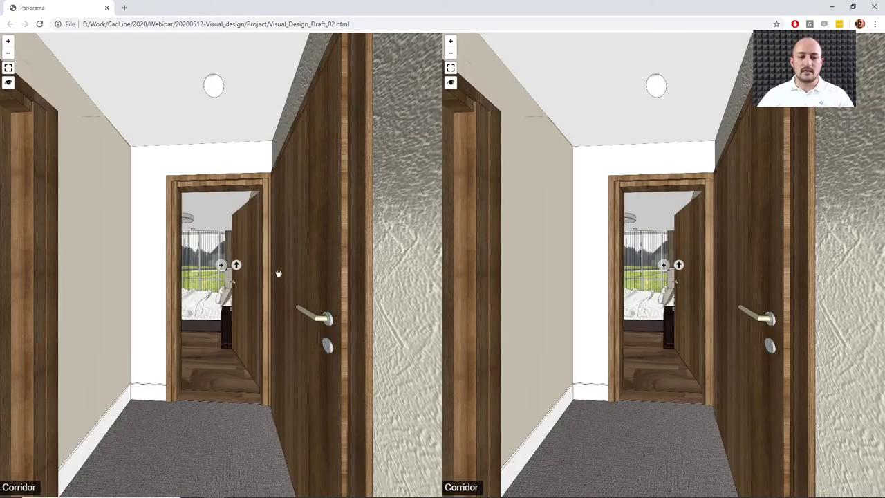
pyautogui.moveTo(278, 273); pyautogui.dragTo(332, 259)
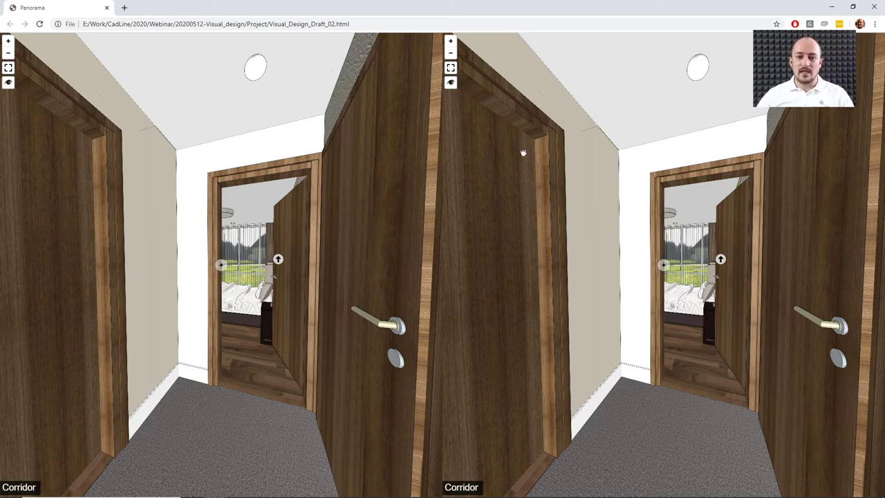
pyautogui.moveTo(523, 148); pyautogui.dragTo(510, 160)
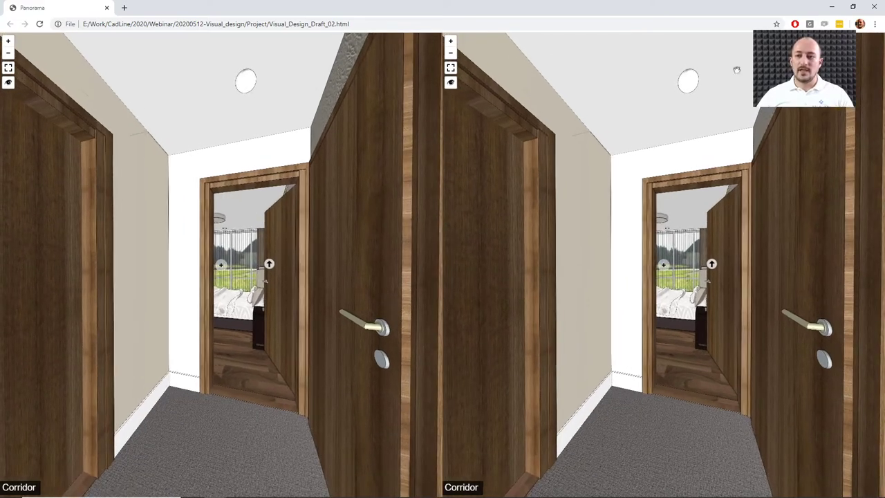
# - Return to ARCHLine.XP and show the A1Bedroom1_2 perspective in a maximized 3D view that includes the ceiling lamp
pyautogui.click(831, 8)
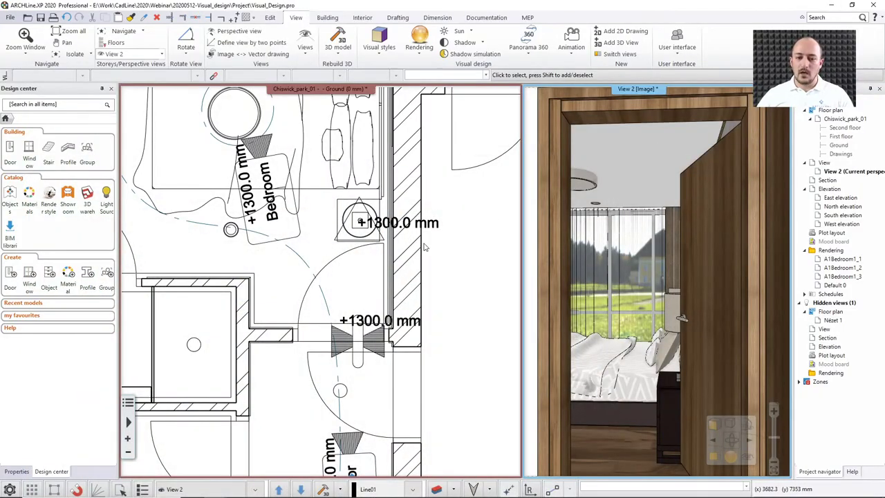
pyautogui.scroll(2, 427, 247)
pyautogui.scroll(-2, 360, 274)
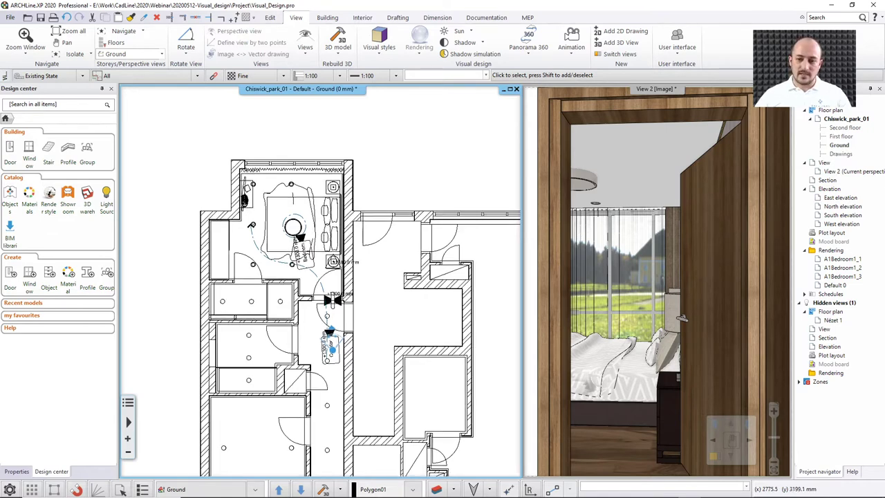
pyautogui.click(639, 293)
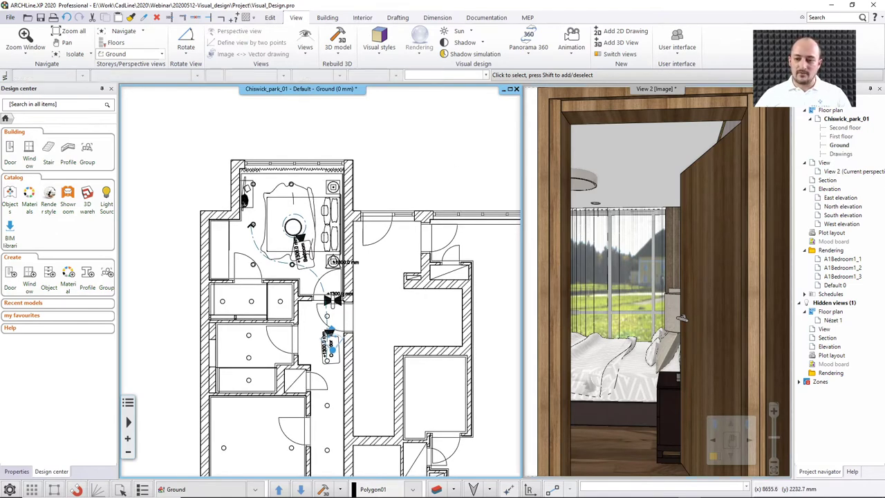
pyautogui.click(277, 489)
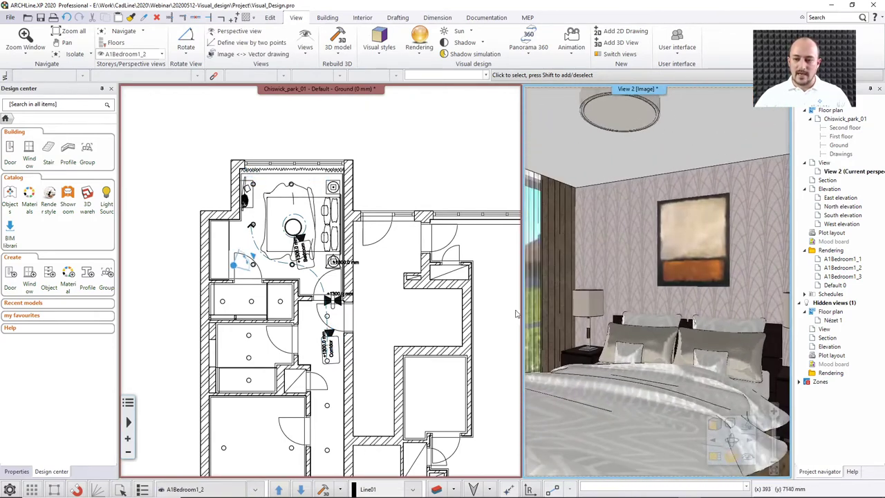
pyautogui.click(716, 456)
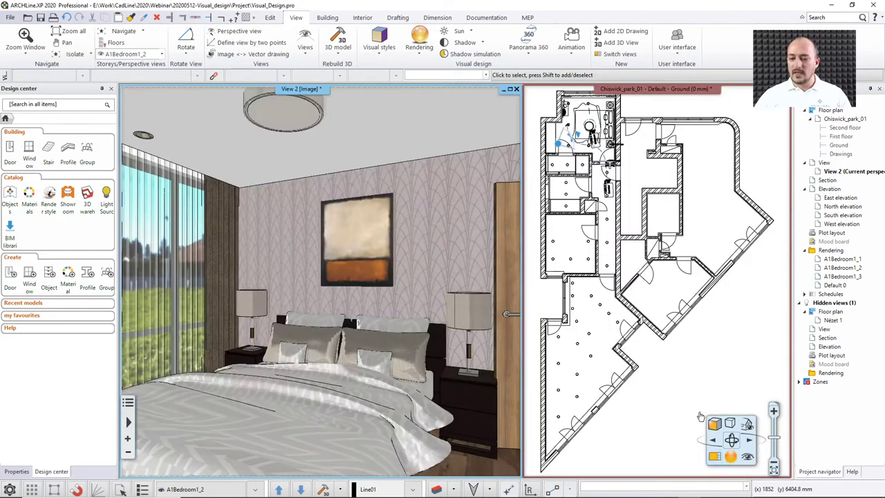
pyautogui.click(510, 93)
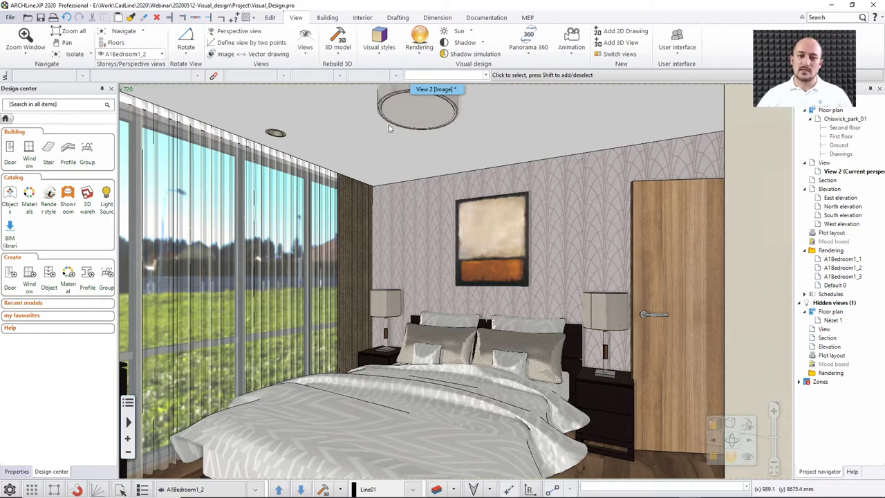
pyautogui.moveTo(410, 109); pyautogui.dragTo(416, 133, button='middle')
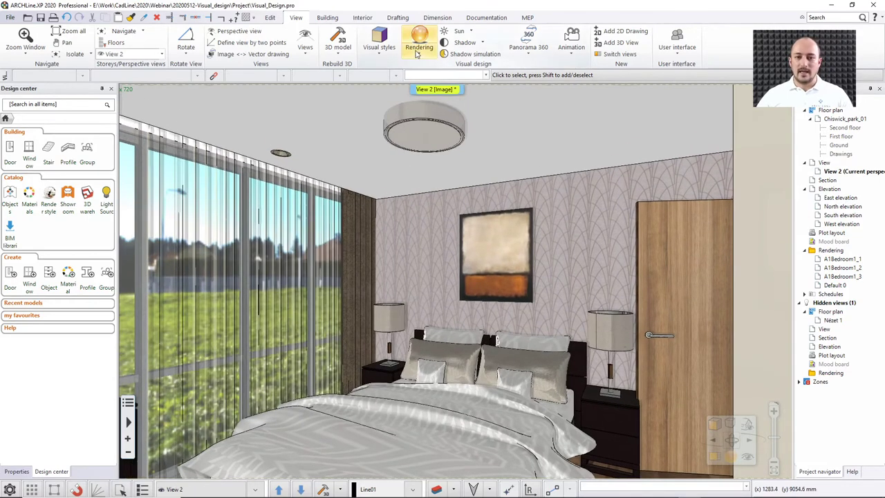
# - Run a standalone real-time draft rendering of the bedroom at 1280x720 with the City sky - Cloudy image as background
pyautogui.click(418, 48)
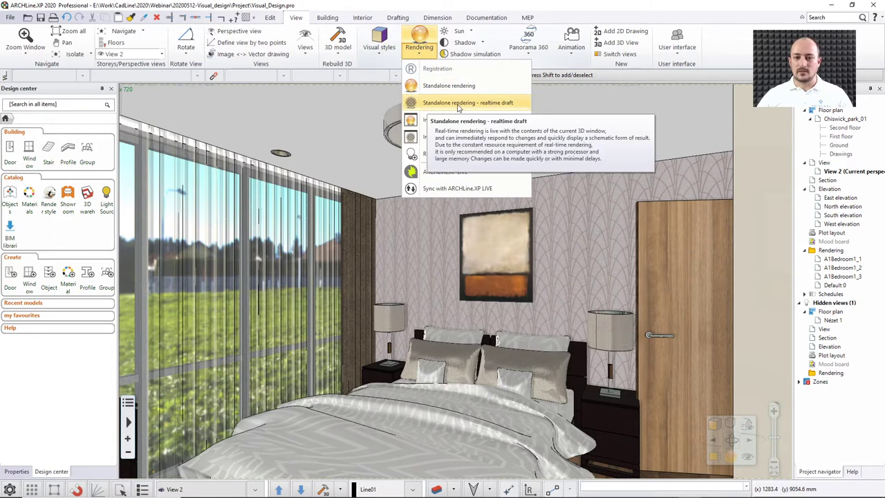
pyautogui.click(457, 104)
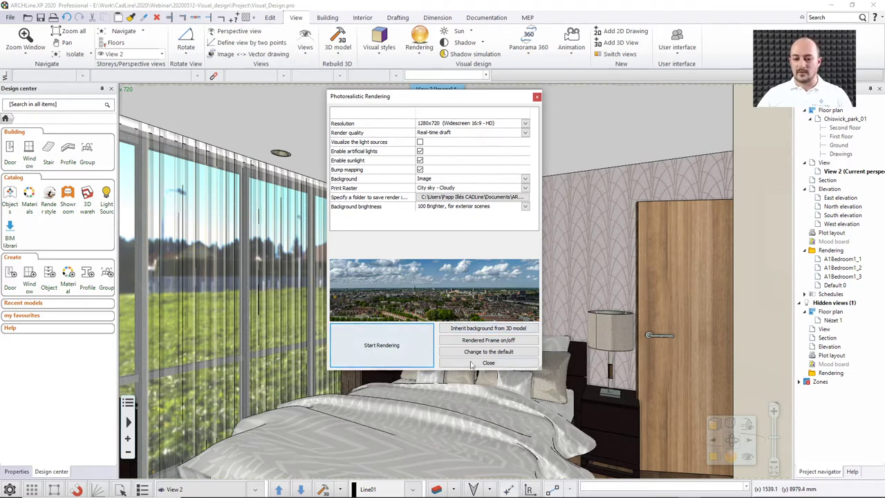
pyautogui.click(487, 329)
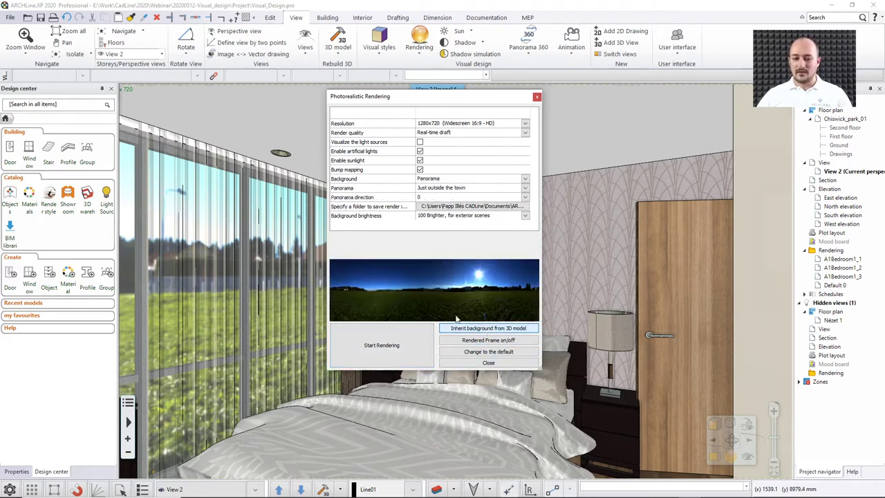
pyautogui.click(484, 179)
pyautogui.click(431, 202)
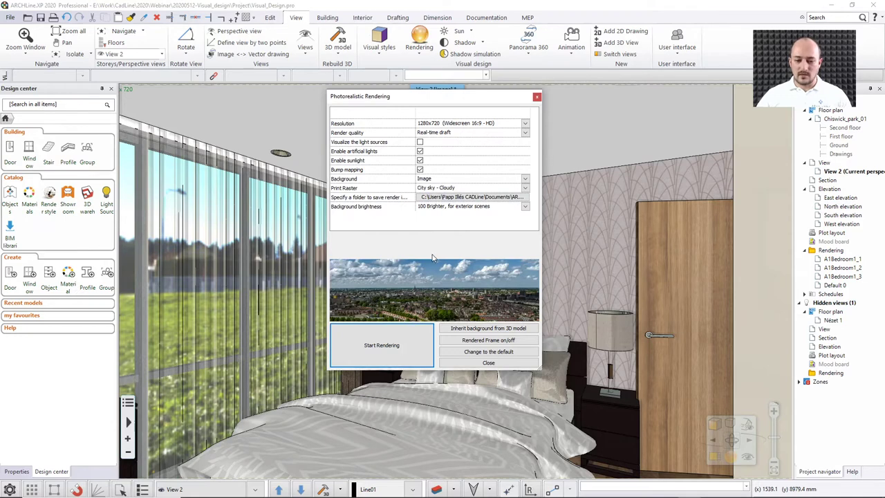
pyautogui.click(389, 345)
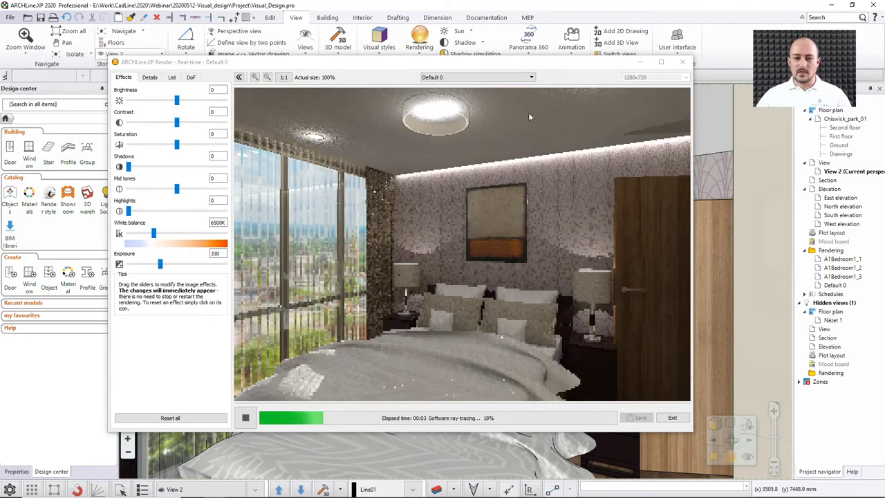
pyautogui.moveTo(438, 69); pyautogui.dragTo(447, 72)
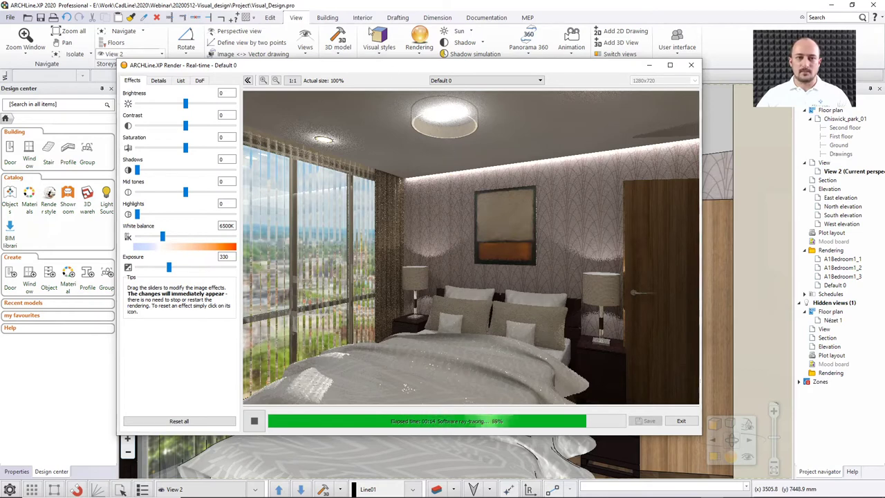
pyautogui.press('Escape')
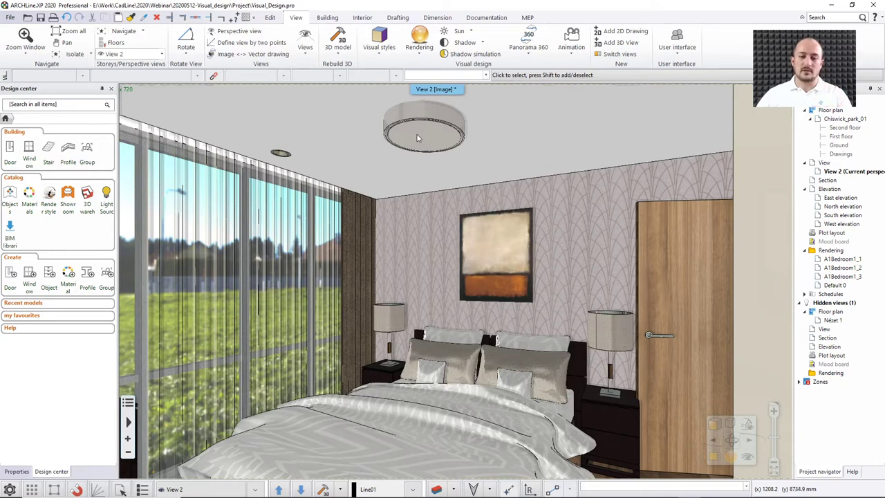
# - Find the ceiling lamp's Textil-linen2 - transparent material and set its blurriness of transparency to 79
pyautogui.rightClick(417, 134)
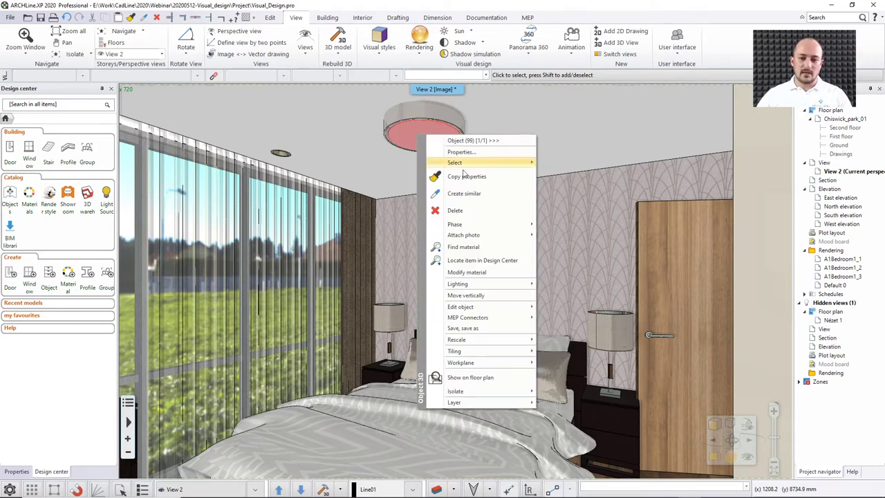
pyautogui.click(476, 248)
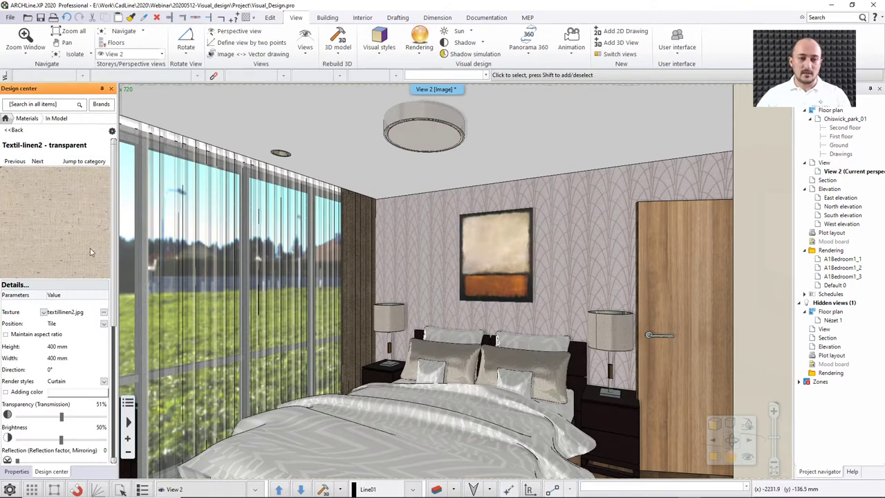
pyautogui.scroll(-5, 111, 277)
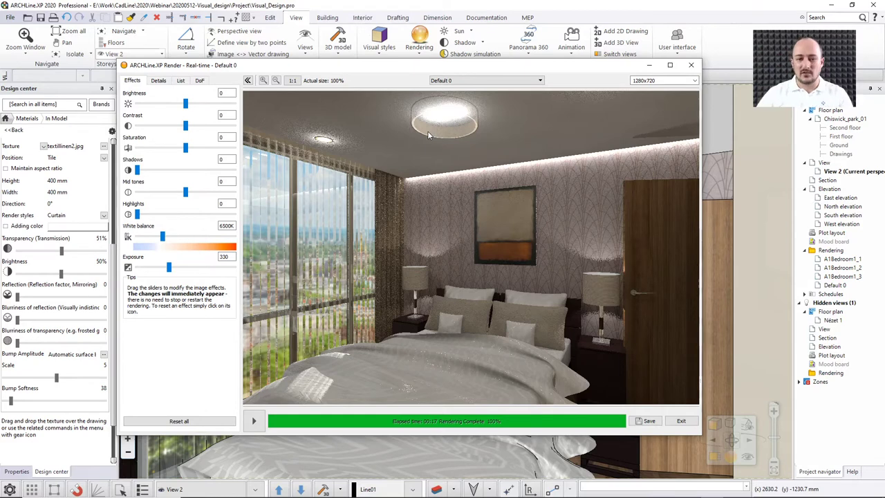
pyautogui.press('Escape')
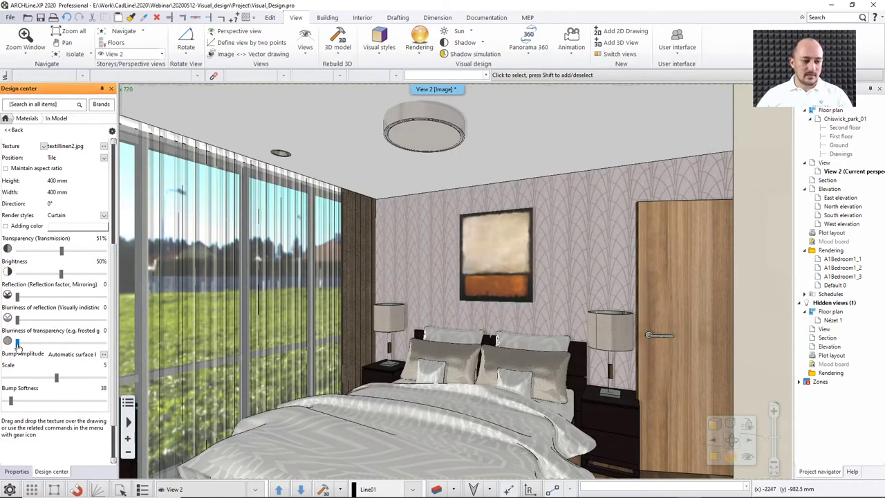
pyautogui.moveTo(16, 343); pyautogui.dragTo(87, 344)
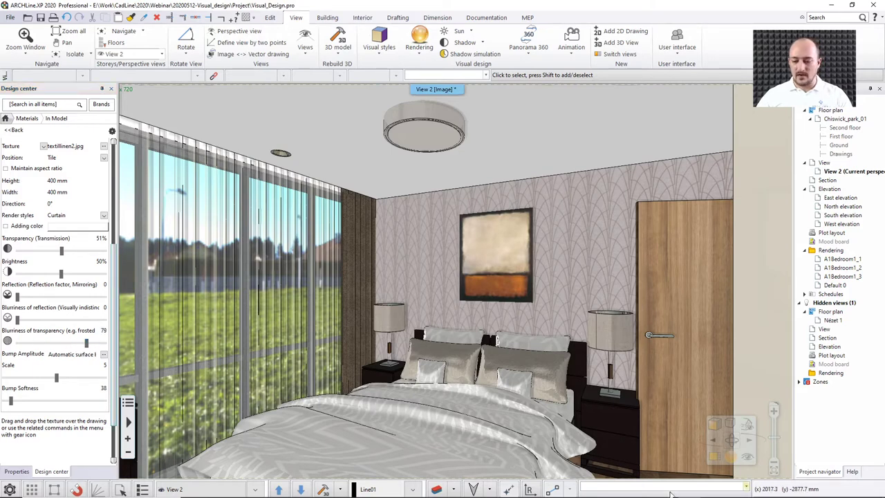
# - Render the bedroom view again in real-time draft to check the ceiling lamp's blurred transparency
pyautogui.moveTo(747, 488)
pyautogui.click(712, 489)
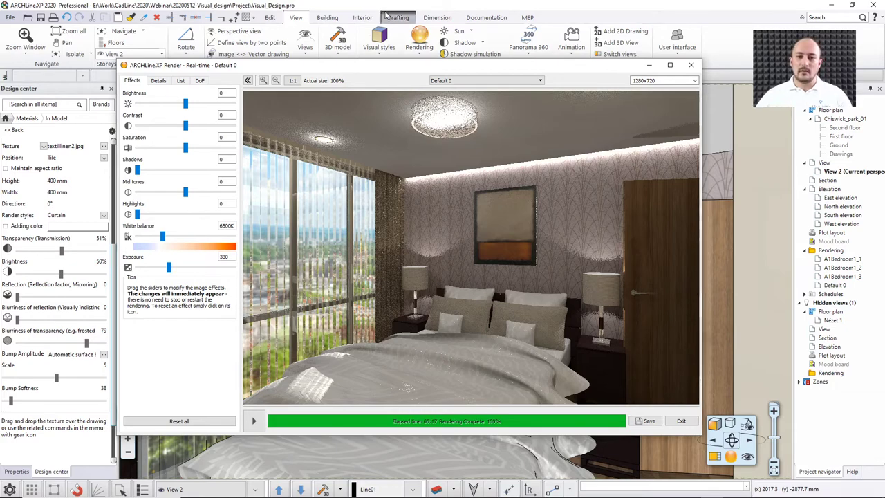
pyautogui.press('Escape')
# - Frame a close-up of the bedside lamp by the door and render it in real-time draft
pyautogui.moveTo(581, 387); pyautogui.dragTo(502, 325)
pyautogui.scroll(6, 503, 325)
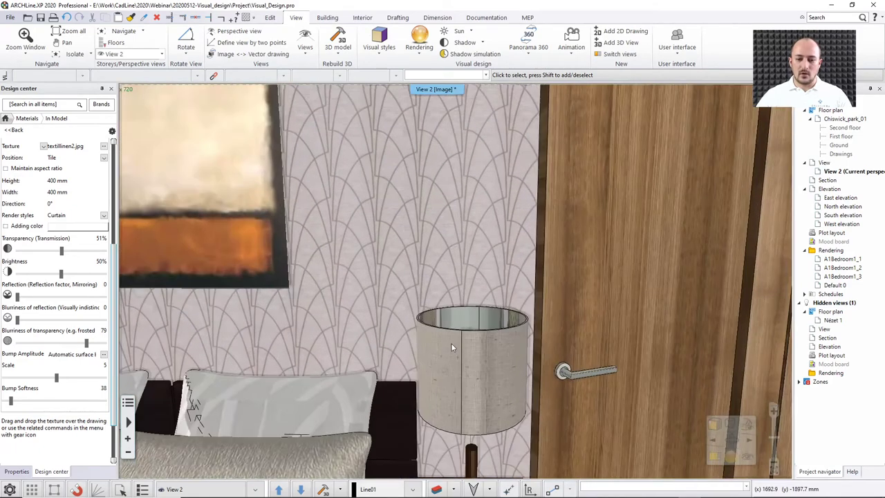
pyautogui.moveTo(451, 347); pyautogui.dragTo(465, 370)
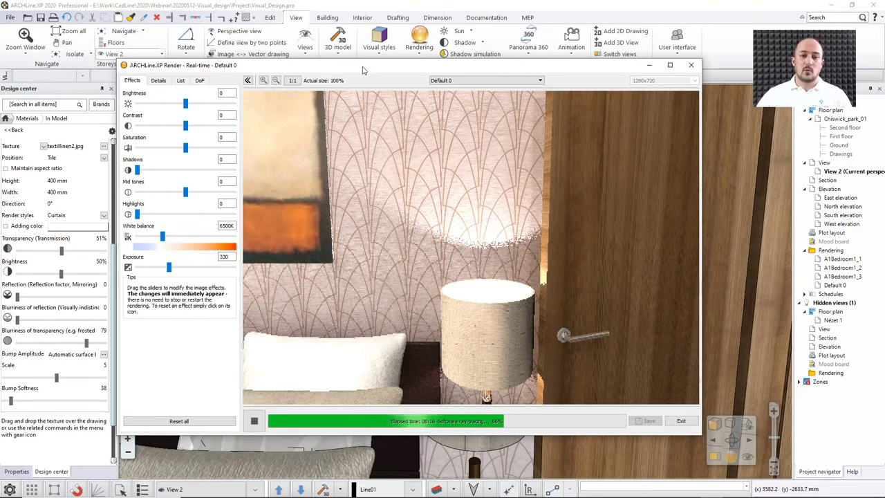
pyautogui.press('Escape')
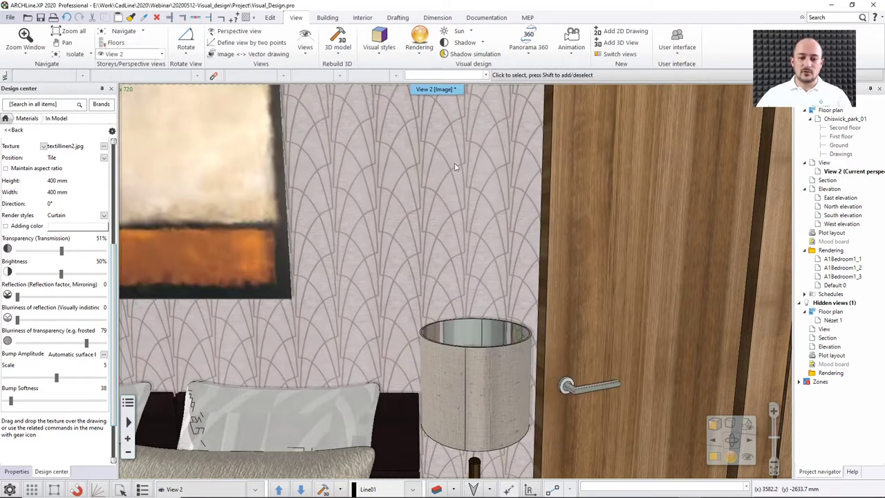
# - Find the bedside lamp's inside cover material, change its render style to Matte, and check the lamp in a real-time rendering
pyautogui.rightClick(477, 329)
pyautogui.click(515, 191)
pyautogui.click(472, 329)
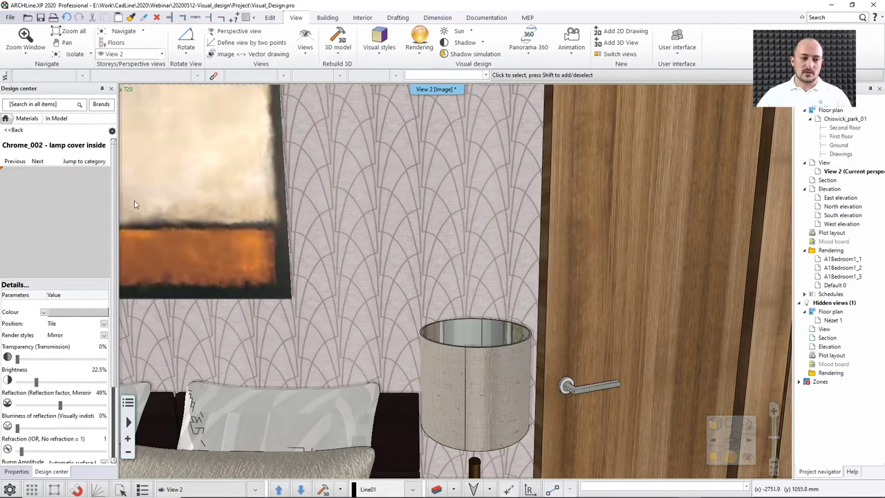
pyautogui.scroll(-3, 114, 255)
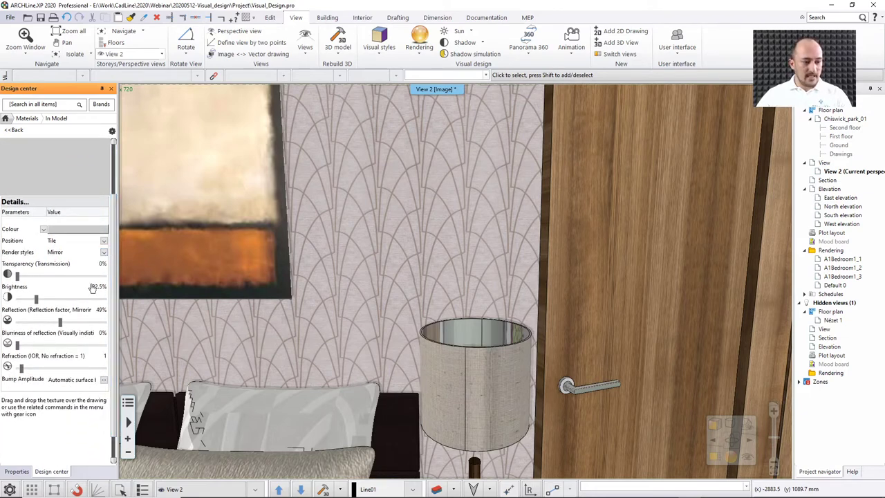
pyautogui.click(104, 252)
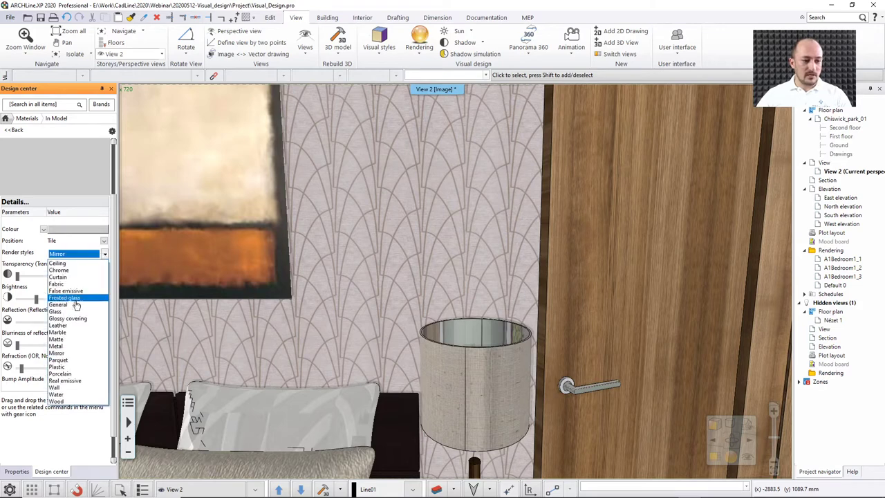
pyautogui.click(65, 339)
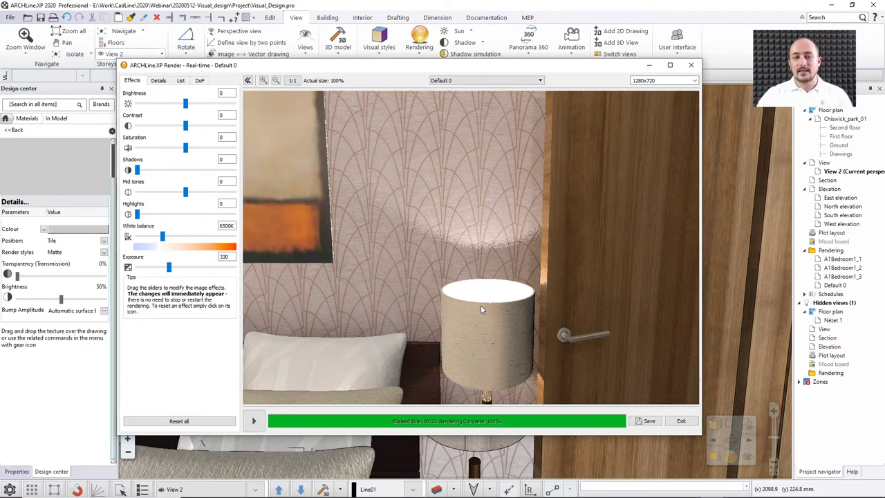
pyautogui.press('Escape')
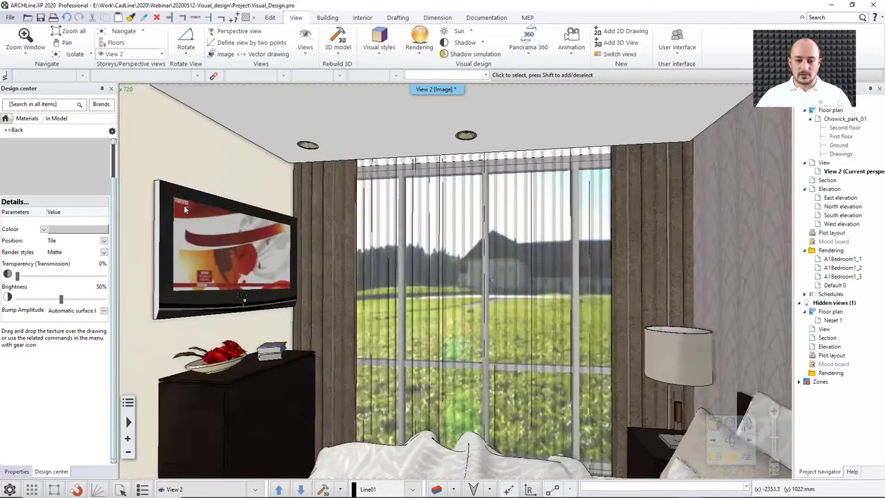
# - Turn the view toward the TV and window and set the environment background type to Image
pyautogui.moveTo(184, 209); pyautogui.dragTo(451, 280, button='middle')
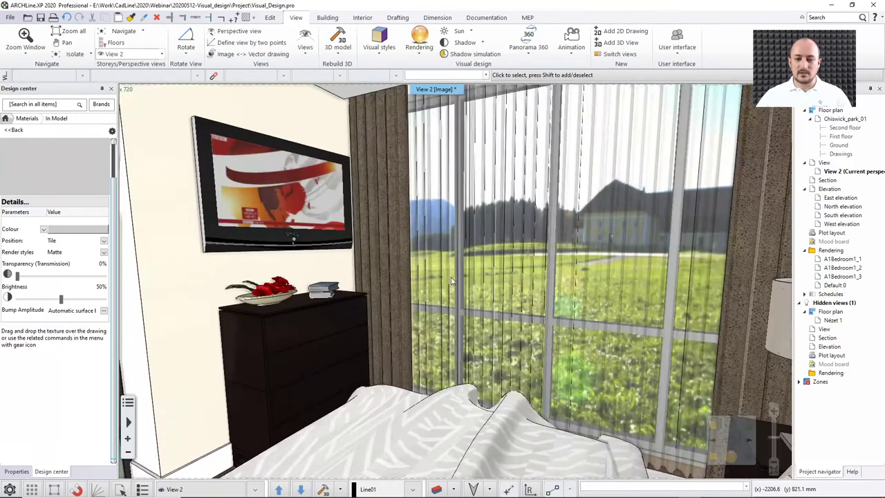
pyautogui.click(431, 95)
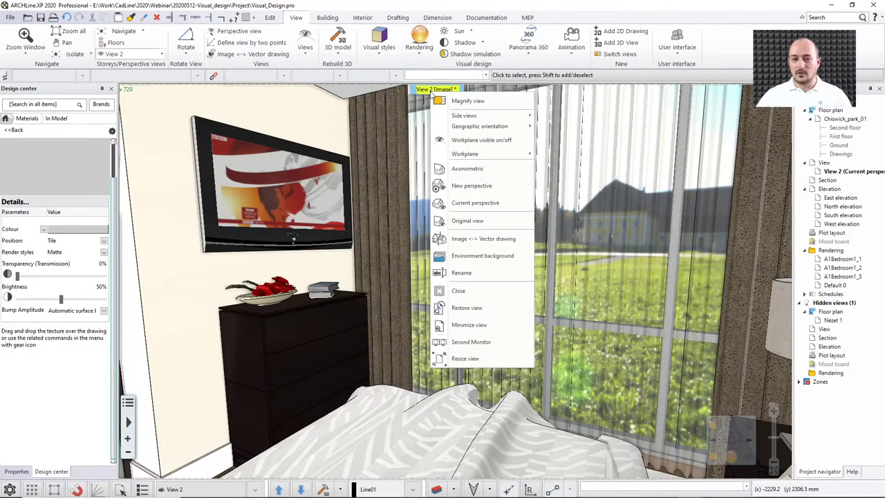
pyautogui.click(473, 254)
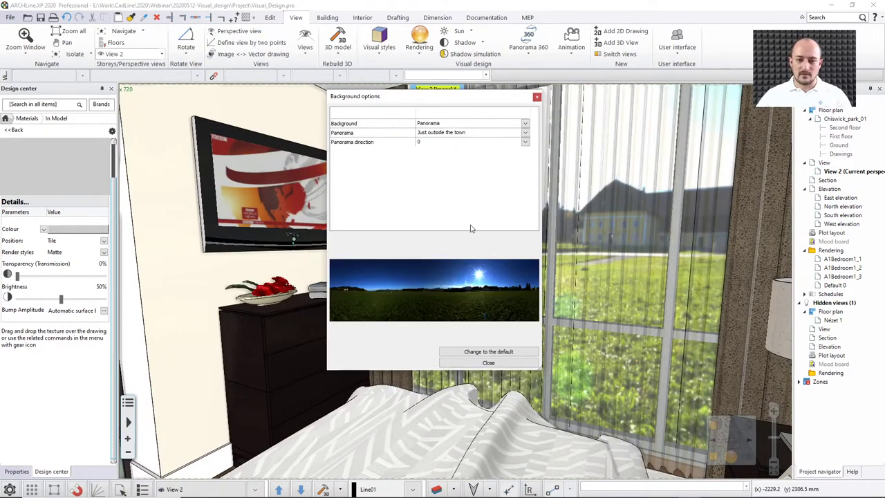
pyautogui.click(452, 124)
pyautogui.click(435, 143)
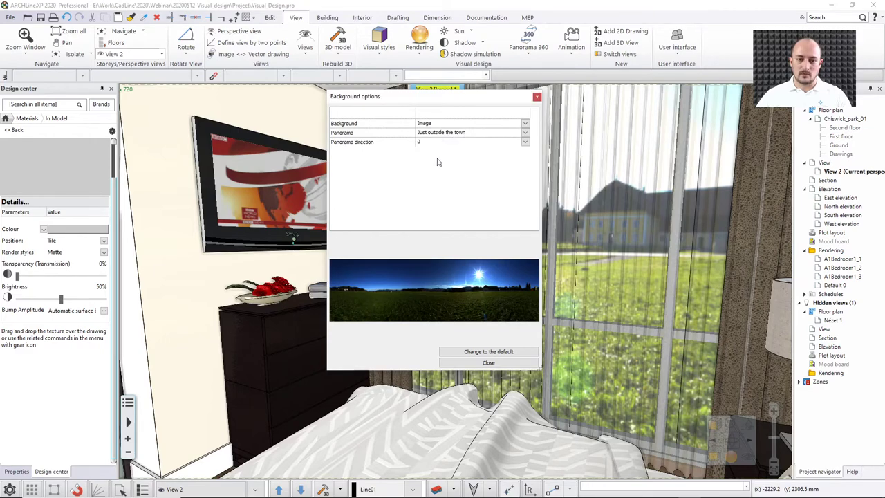
pyautogui.click(488, 362)
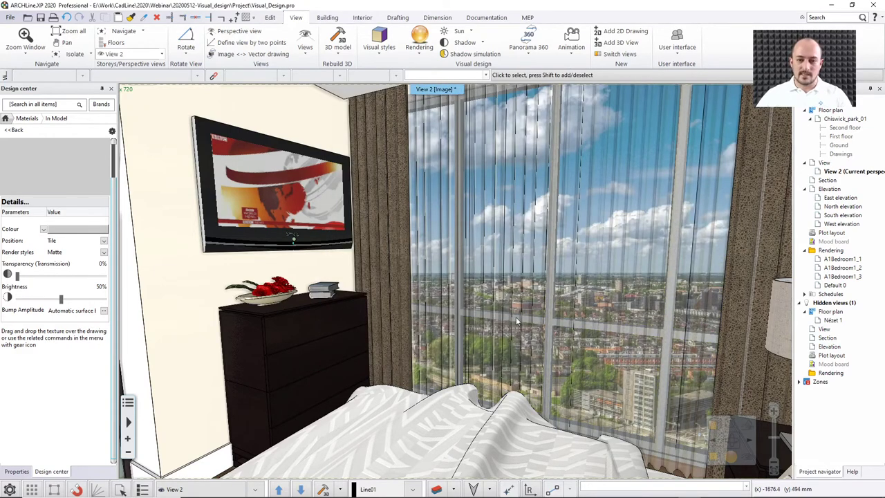
# - Set the gap between the sheer window curtain's sides to 20 and check it in a real-time rendering
pyautogui.moveTo(516, 317); pyautogui.dragTo(520, 301, button='middle')
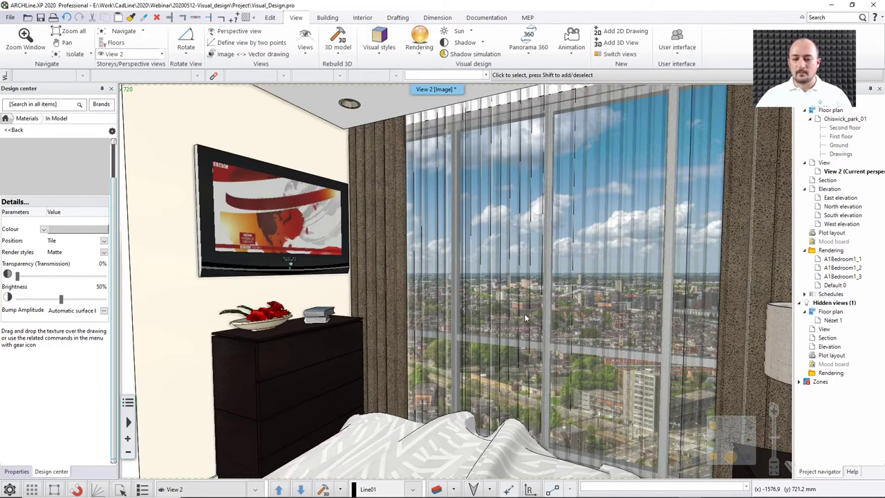
pyautogui.click(529, 207)
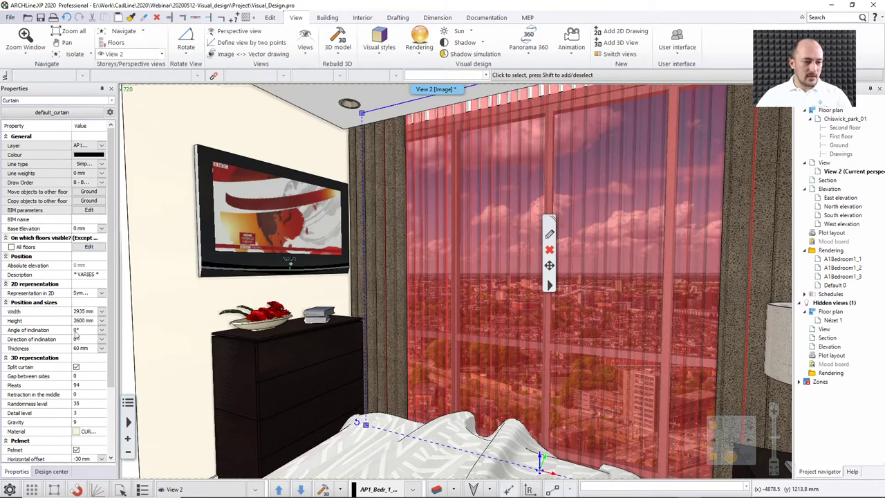
pyautogui.click(79, 376)
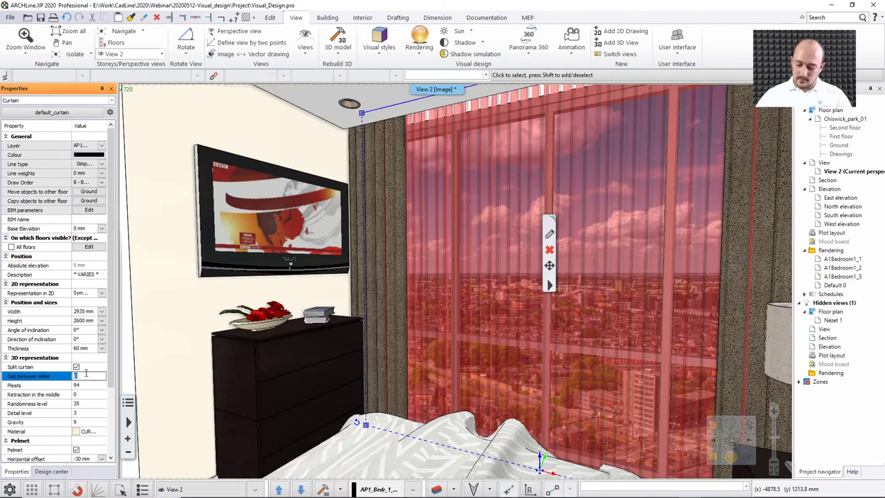
pyautogui.press('Return')
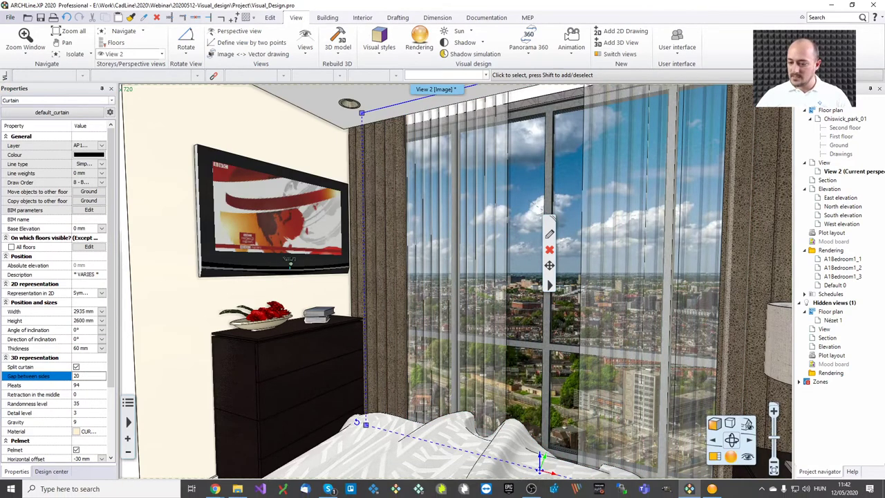
pyautogui.click(689, 489)
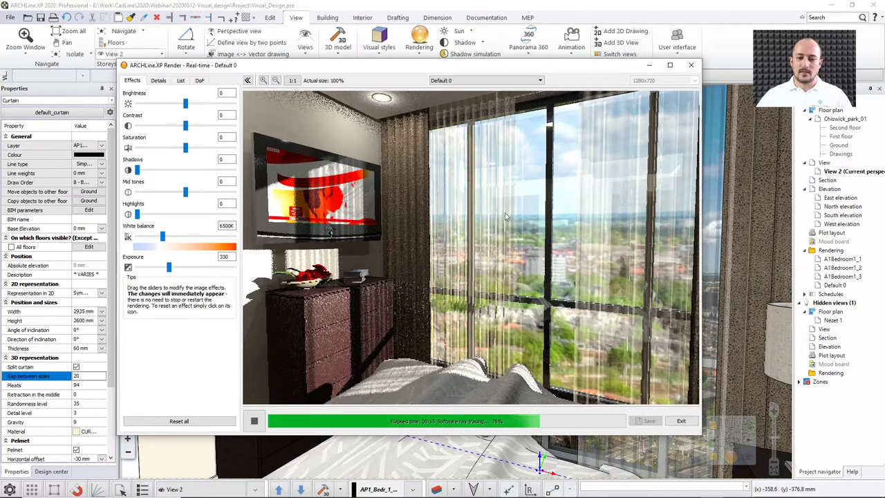
pyautogui.press('Escape')
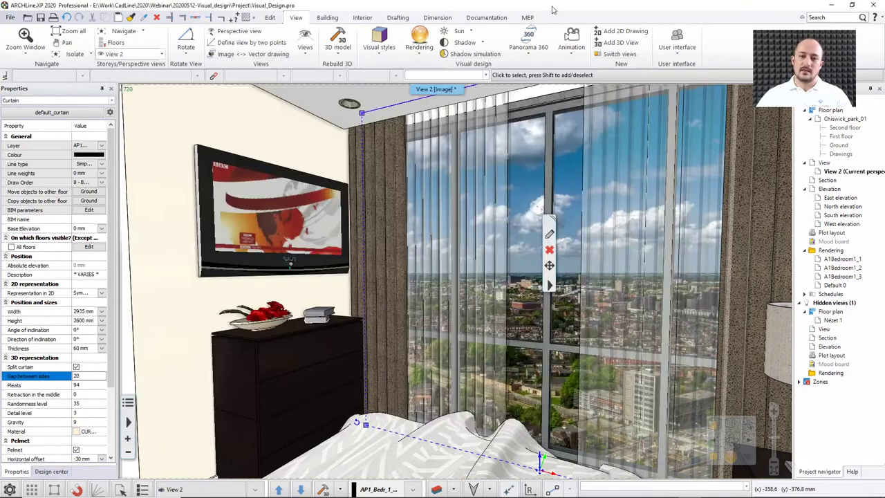
# - Find the sheer curtain's material and bring up its blurriness of transparency setting
pyautogui.rightClick(470, 217)
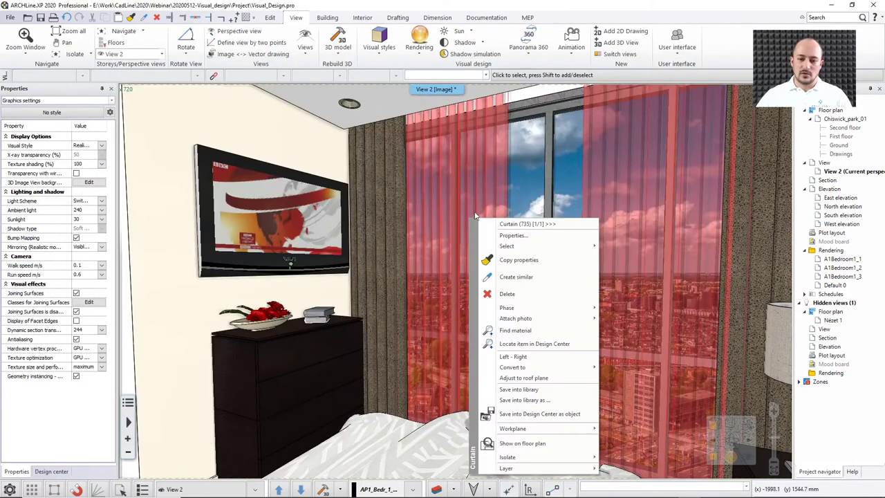
pyautogui.click(515, 330)
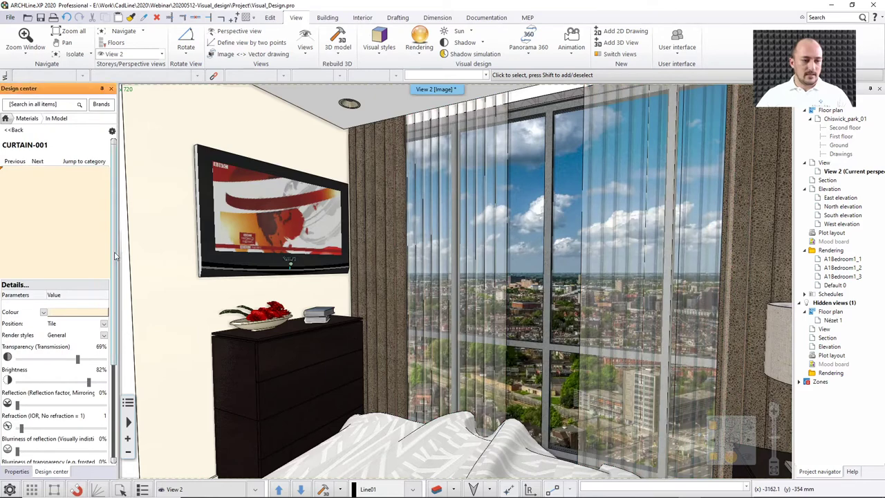
pyautogui.scroll(-3, 114, 257)
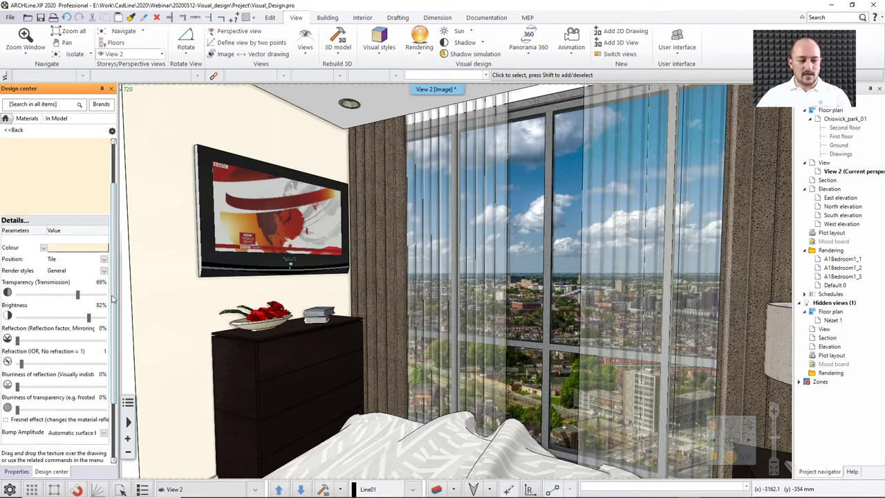
pyautogui.scroll(-1, 112, 298)
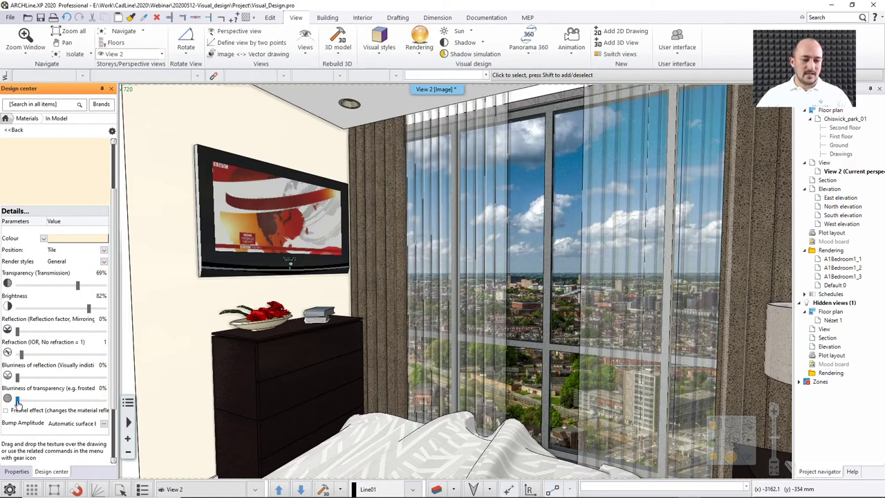
# - Set the curtain material's blurriness of transparency to 1% and check the result in the real-time render
pyautogui.moveTo(17, 401); pyautogui.dragTo(18, 403)
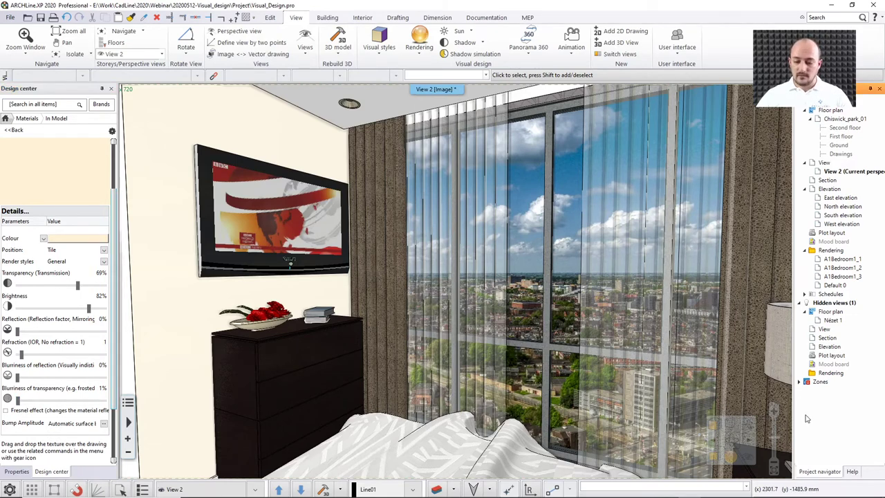
pyautogui.click(712, 489)
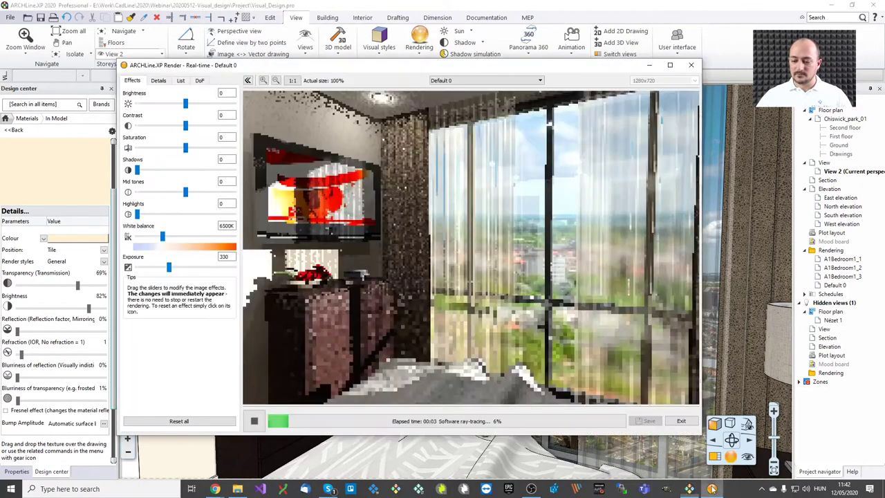
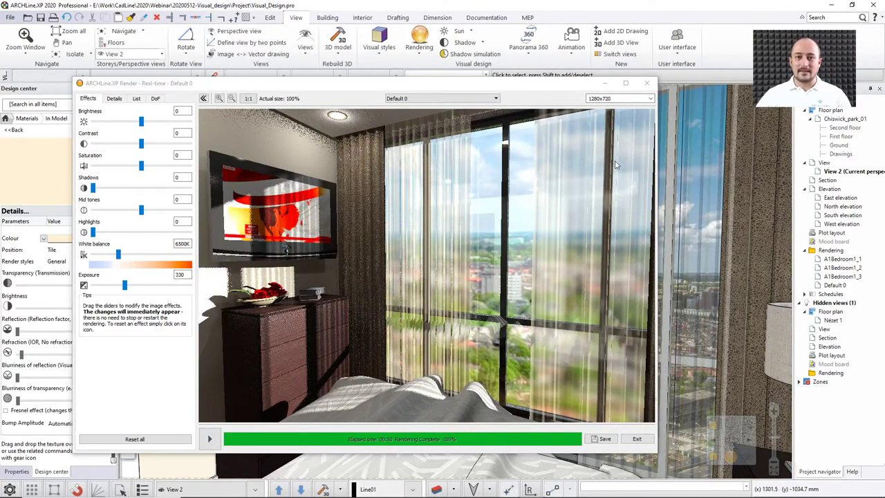
pyautogui.click(675, 9)
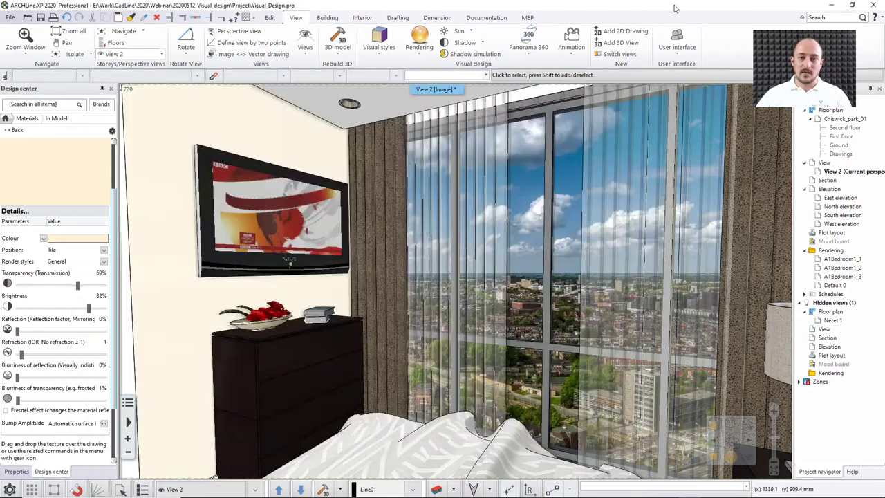
# - Find the material of the bedroom window's glass and jump to its category in the material library
pyautogui.rightClick(568, 177)
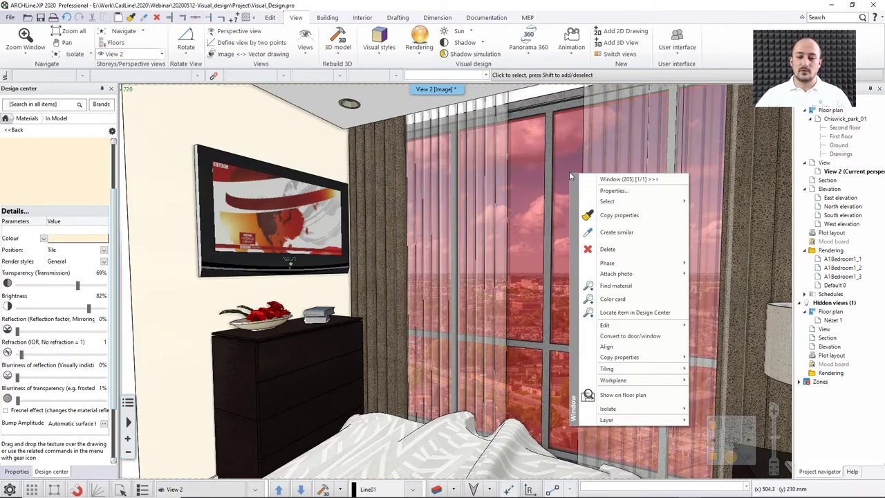
pyautogui.click(602, 286)
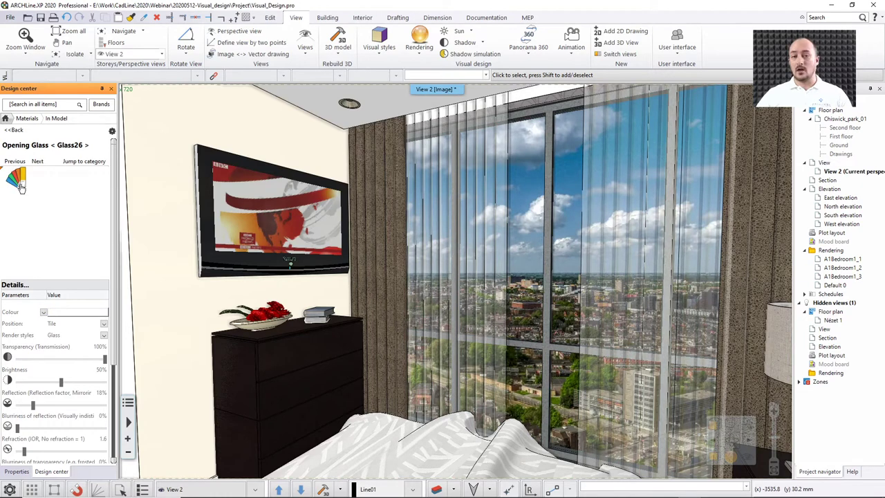
pyautogui.click(69, 163)
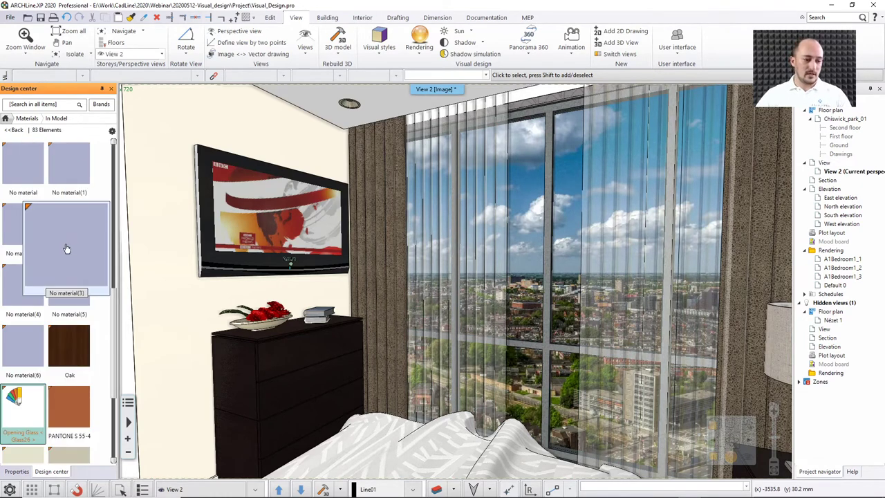
# - Search the materials used in the model for "glass" and open the Glass26 material
pyautogui.click(12, 130)
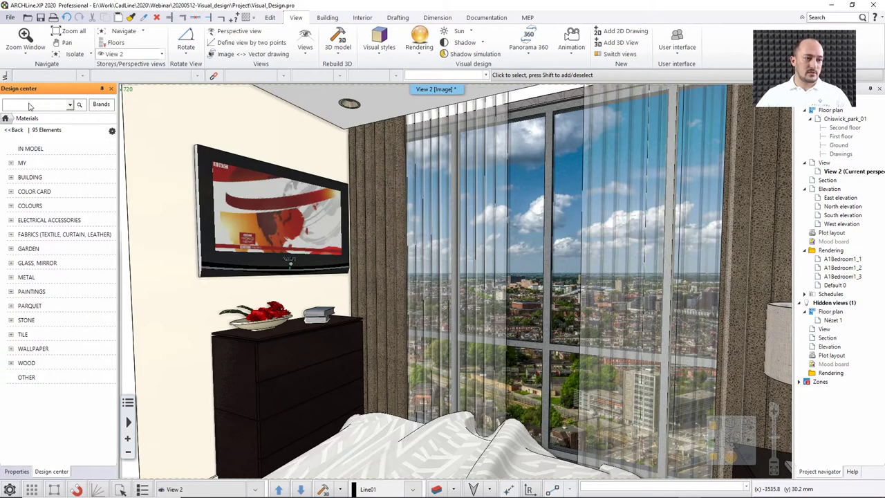
pyautogui.click(26, 147)
pyautogui.click(31, 105)
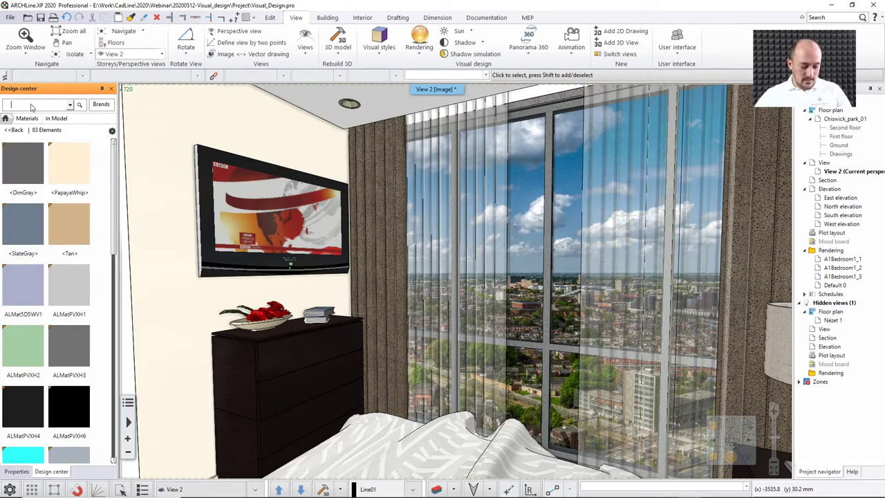
pyautogui.write('glass')
pyautogui.press('Return')
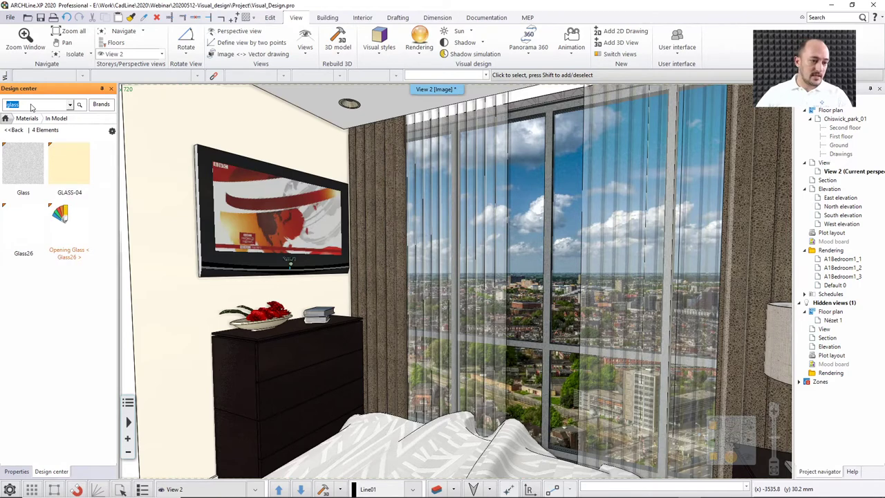
pyautogui.doubleClick(18, 232)
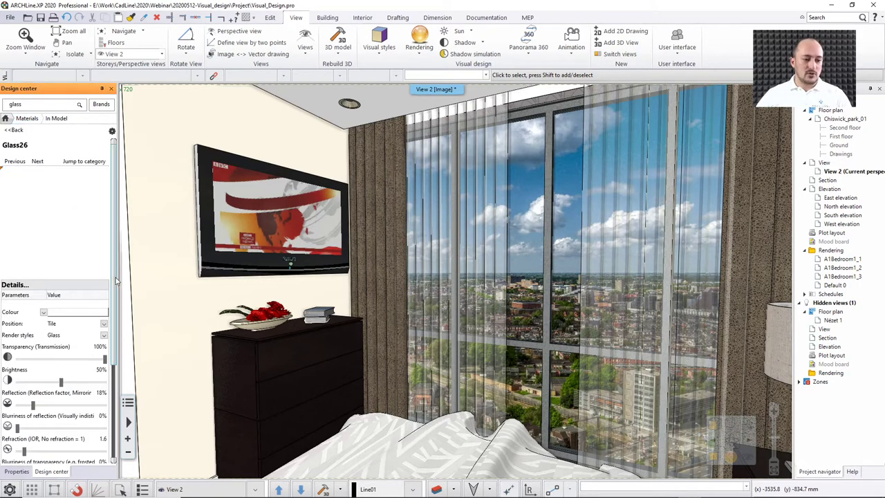
# - Set the refraction of Glass26 to 1 and check the window view in the real-time render
pyautogui.scroll(-3, 74, 344)
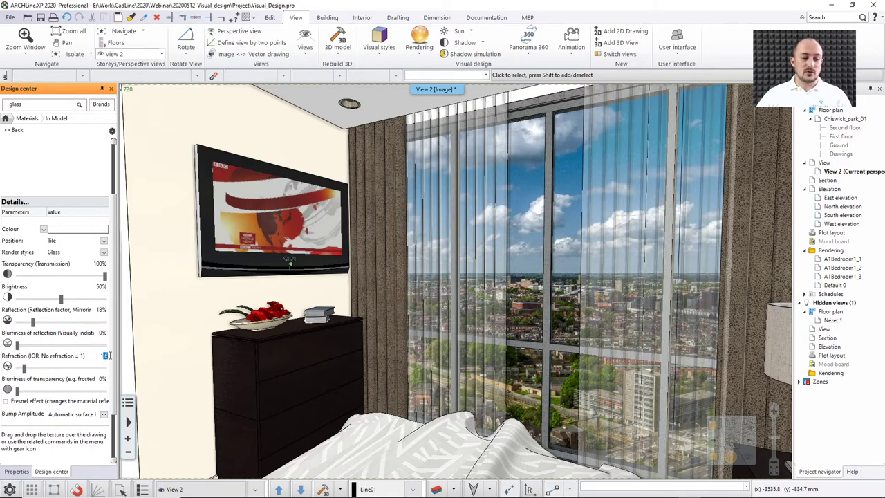
pyautogui.write('1')
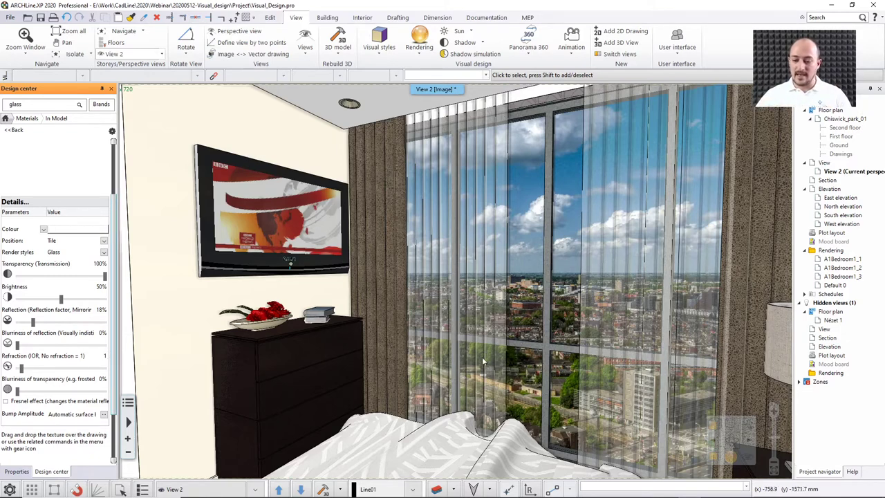
pyautogui.click(713, 489)
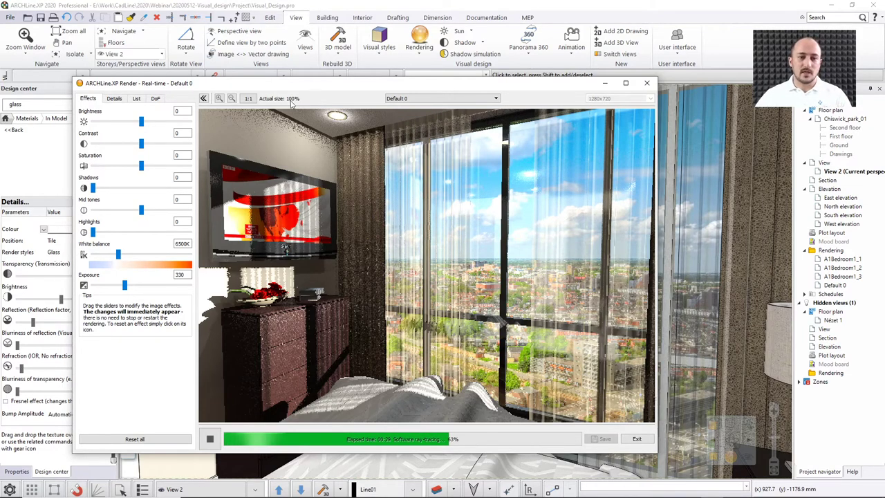
pyautogui.press('Escape')
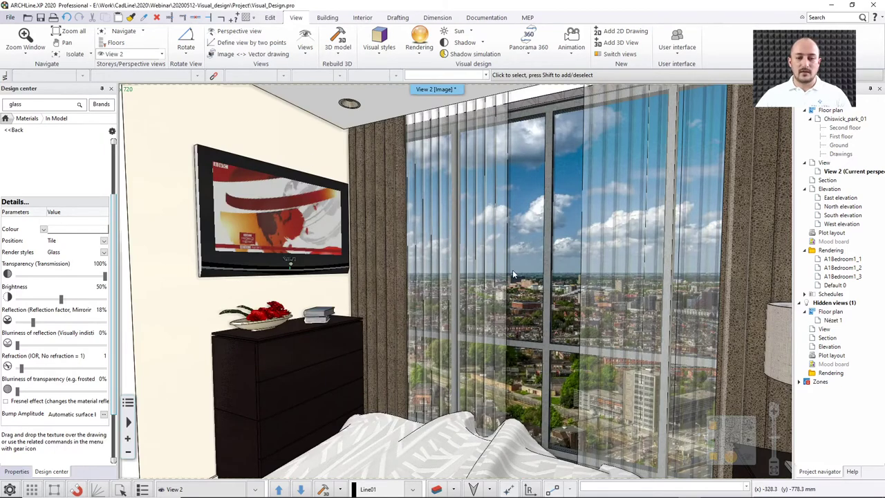
# - Find the TV screen's BBC_News material and set its render style to Real emissive
pyautogui.rightClick(320, 212)
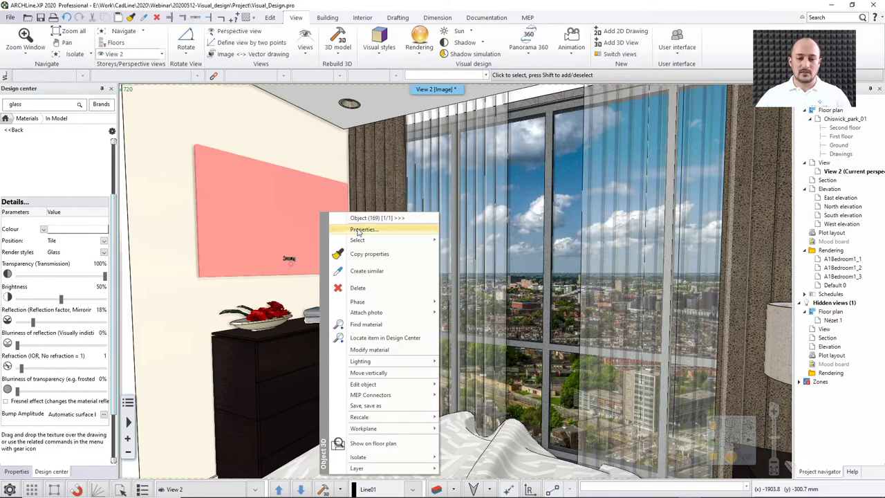
pyautogui.click(371, 324)
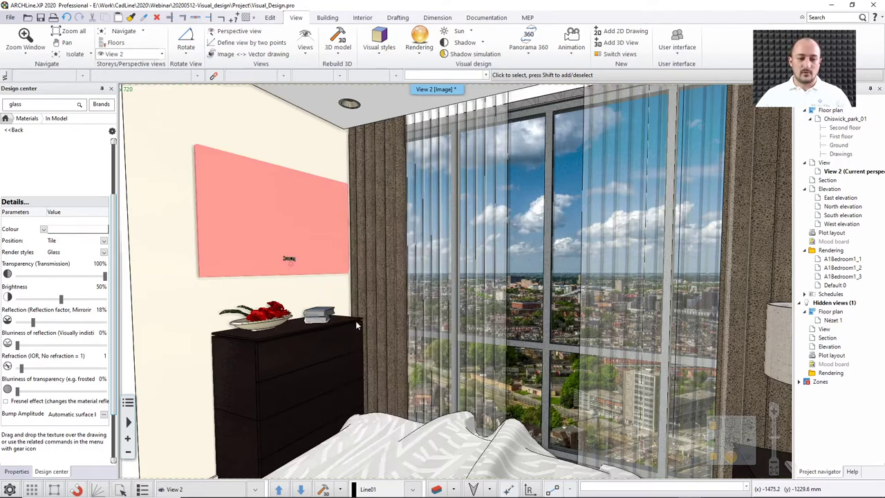
pyautogui.scroll(-1, 93, 253)
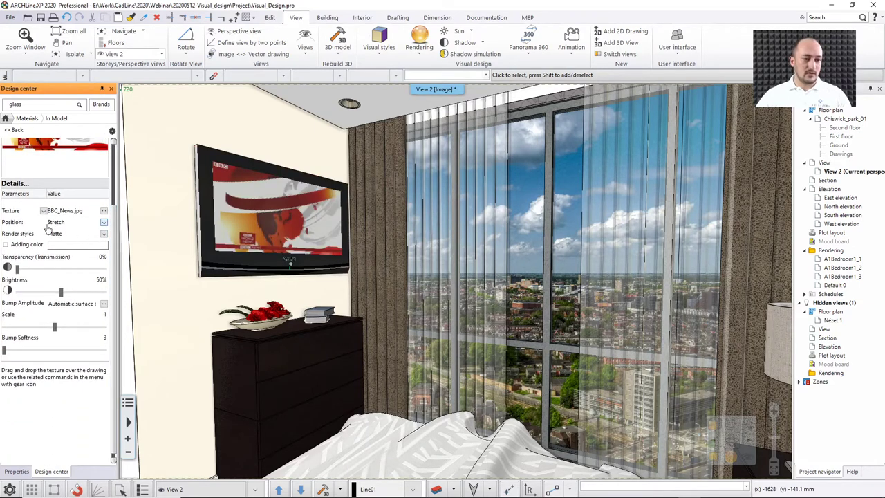
pyautogui.click(105, 236)
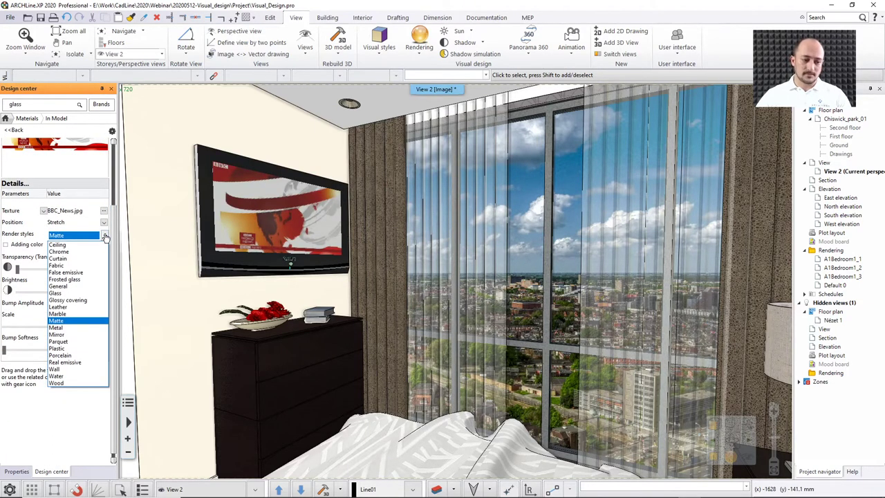
pyautogui.click(74, 362)
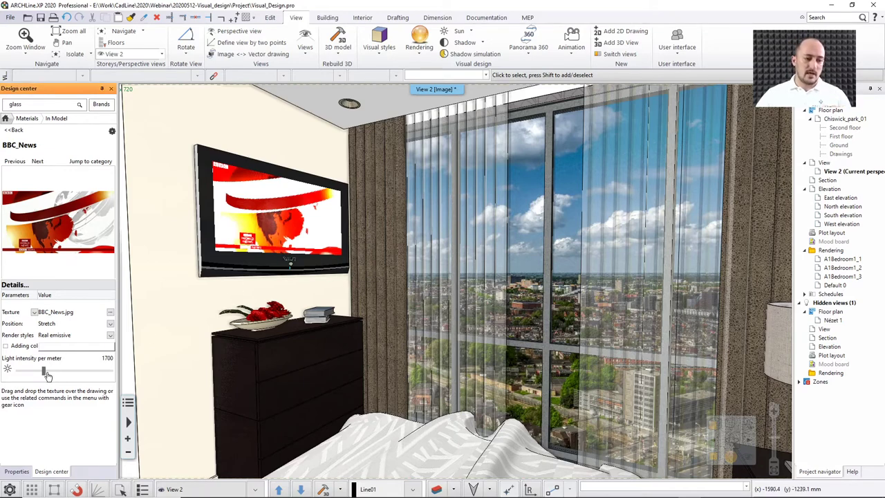
# - Set the TV screen material's light intensity per meter to 906 and check it in the real-time render
pyautogui.moveTo(43, 374); pyautogui.dragTo(32, 377)
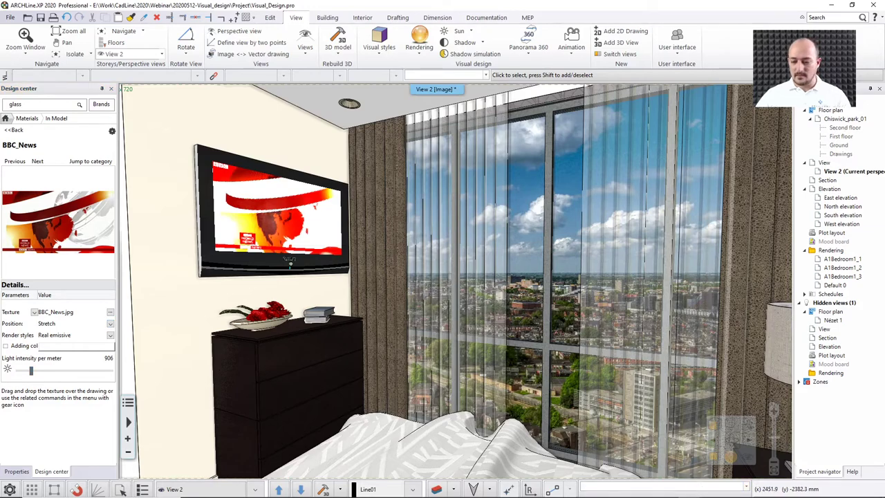
pyautogui.click(702, 489)
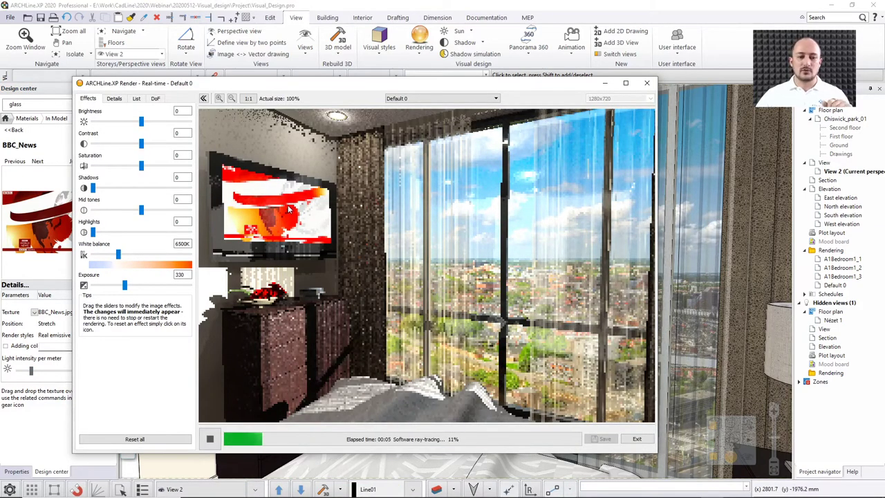
pyautogui.moveTo(277, 89); pyautogui.dragTo(427, 78)
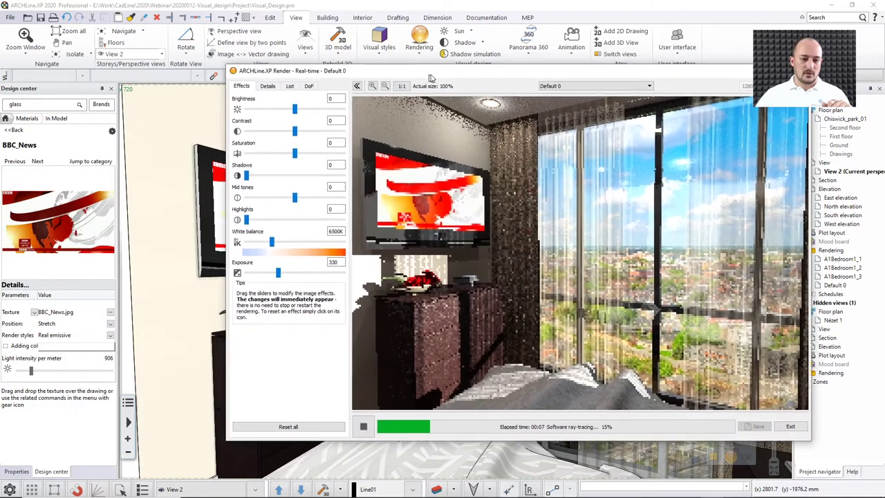
# - Lower the TV screen material's light intensity per meter to 377 and check the real-time render
pyautogui.click(31, 371)
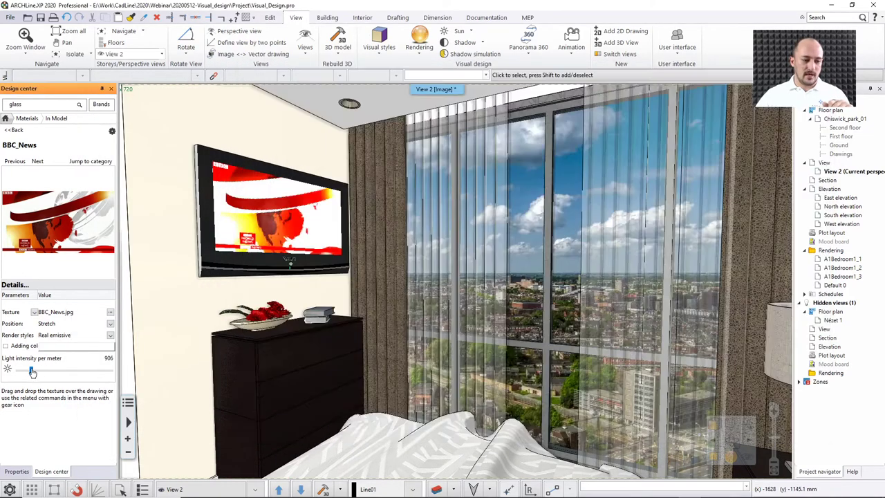
pyautogui.moveTo(32, 372); pyautogui.dragTo(25, 372)
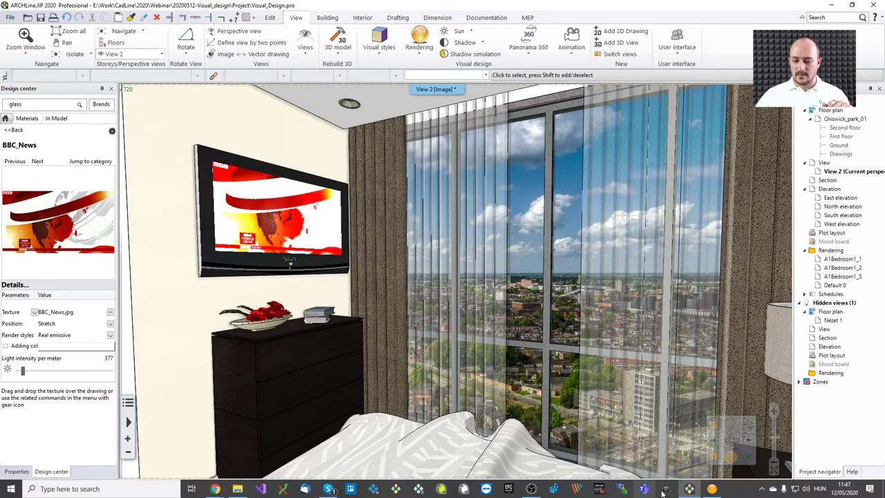
pyautogui.click(712, 493)
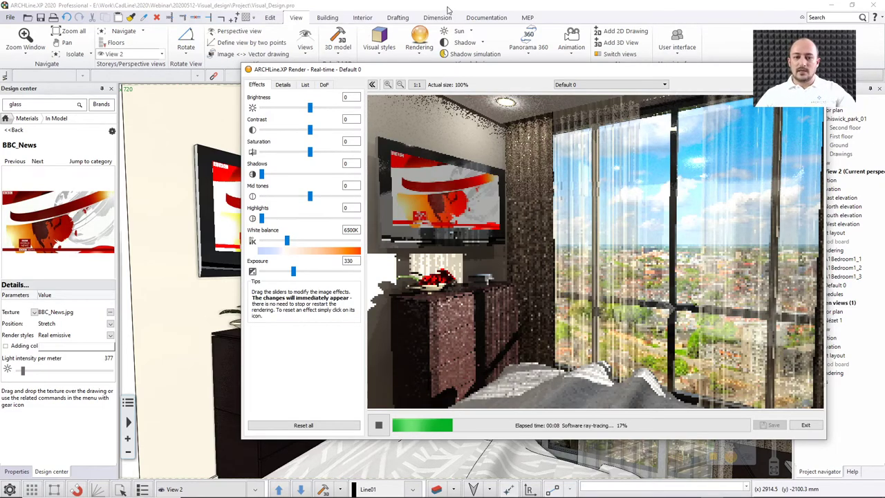
pyautogui.press('Escape')
# - Turn the 3D view towards the sliding wardrobe doors and check their reflection in the real-time render
pyautogui.moveTo(476, 264); pyautogui.dragTo(401, 268, button='middle')
pyautogui.scroll(-5, 433, 260)
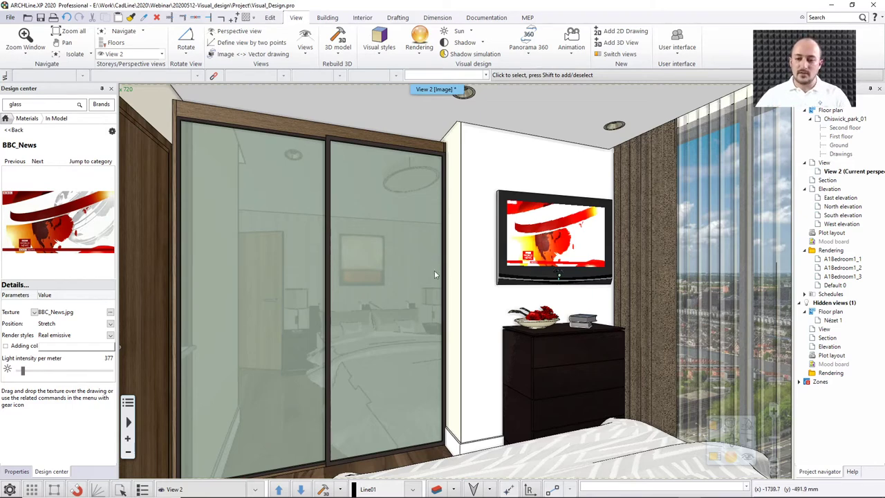
pyautogui.click(712, 488)
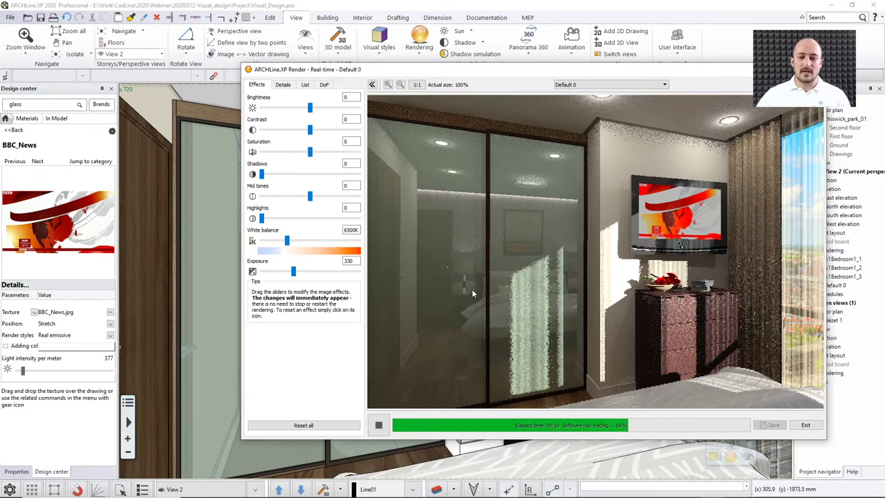
pyautogui.press('Escape')
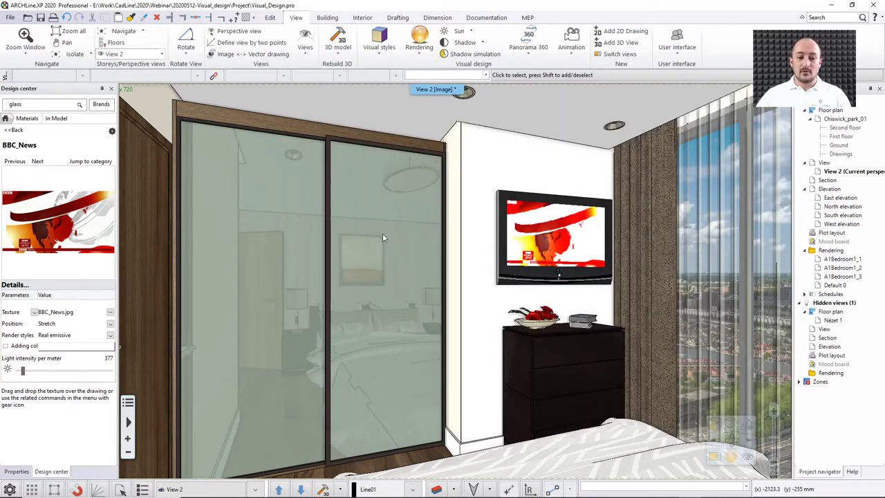
# - Find the wardrobe doors' green mirror material and set its reflection to 92%
pyautogui.rightClick(382, 233)
pyautogui.click(426, 123)
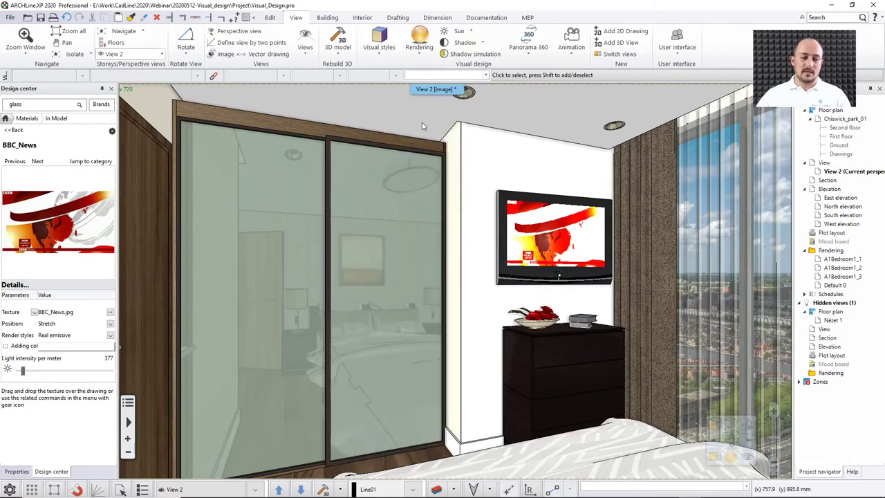
pyautogui.scroll(-1, 78, 304)
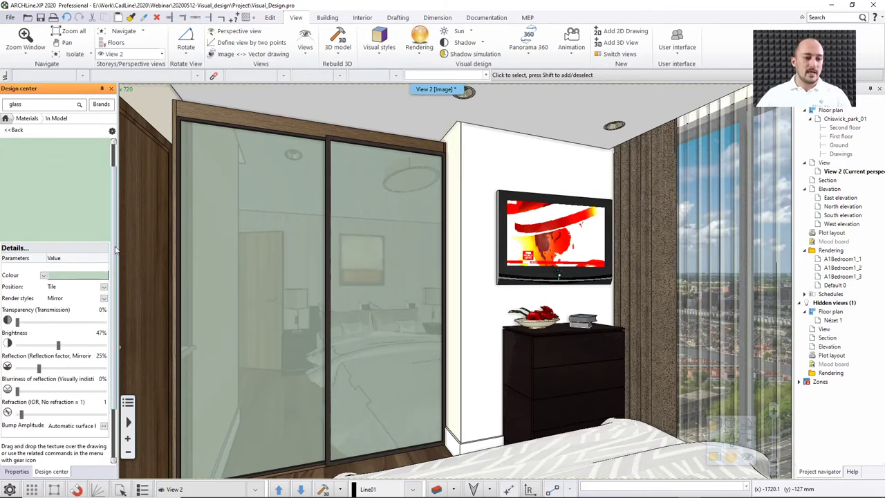
pyautogui.scroll(-1, 111, 276)
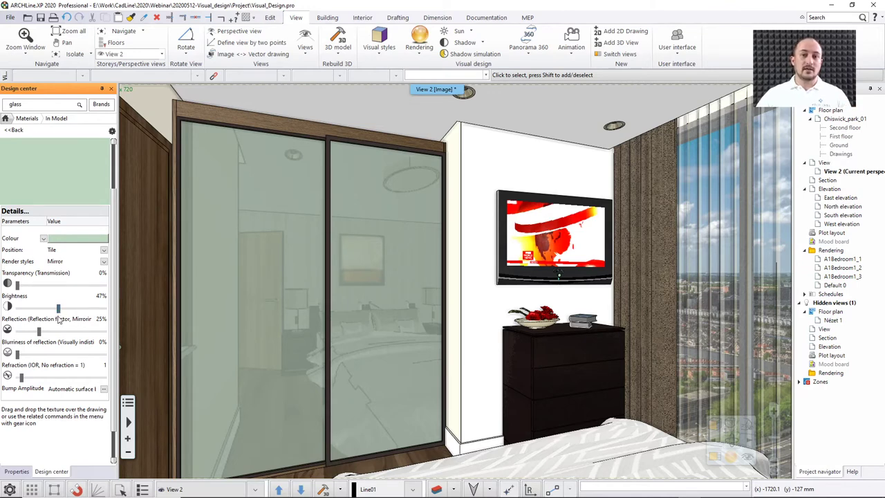
pyautogui.moveTo(39, 334); pyautogui.dragTo(96, 333)
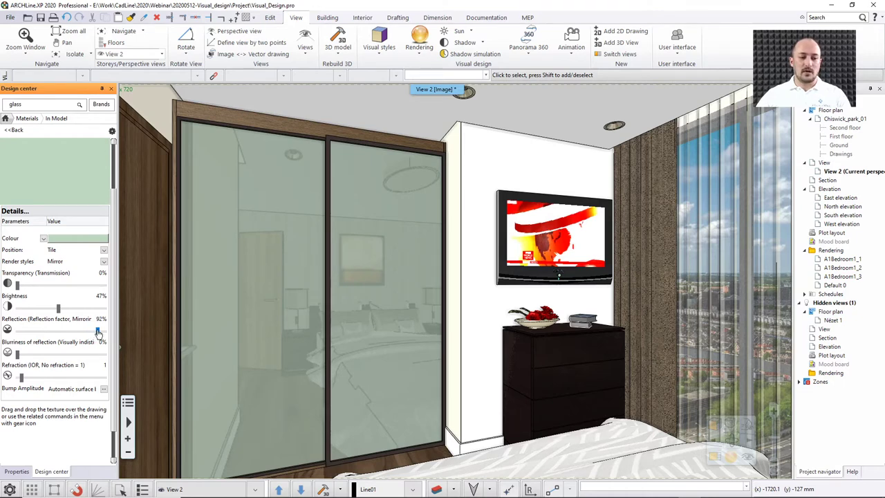
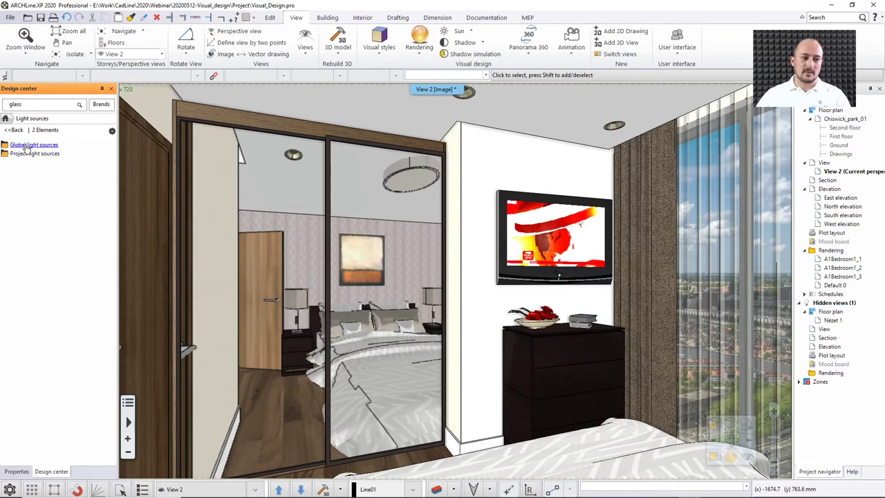
# - Browse the IES light sources in the global light source catalog and return to the catalog's home page
pyautogui.click(26, 145)
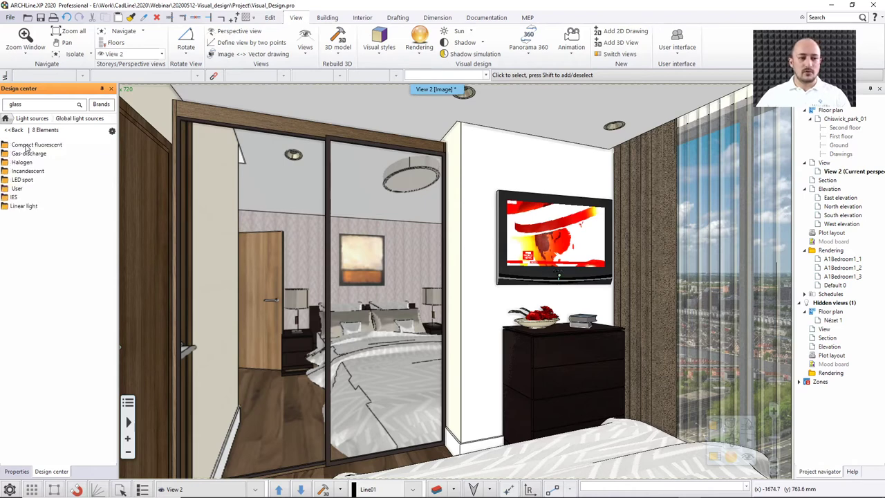
pyautogui.click(14, 199)
pyautogui.doubleClick(13, 199)
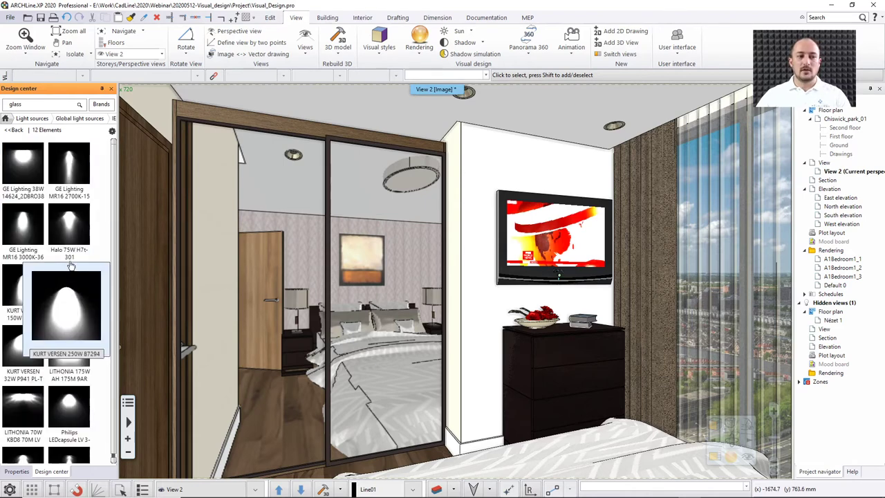
pyautogui.moveTo(42, 192)
pyautogui.moveTo(39, 307)
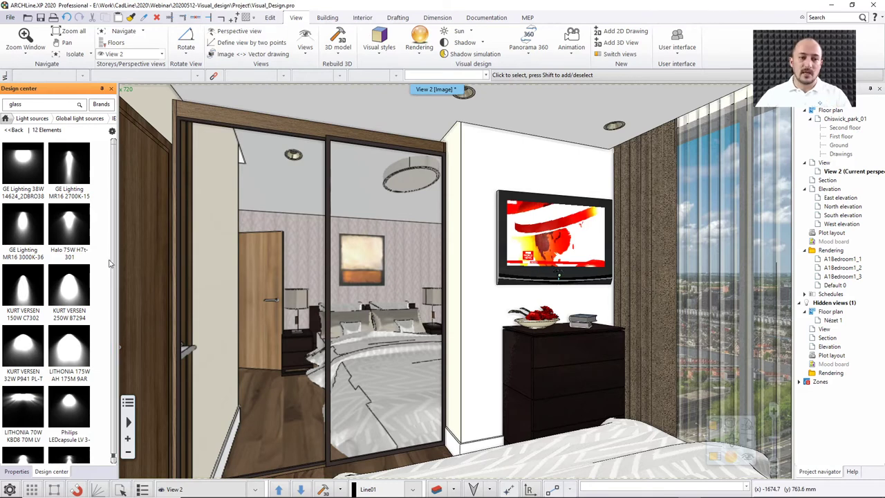
pyautogui.click(13, 130)
pyautogui.click(6, 119)
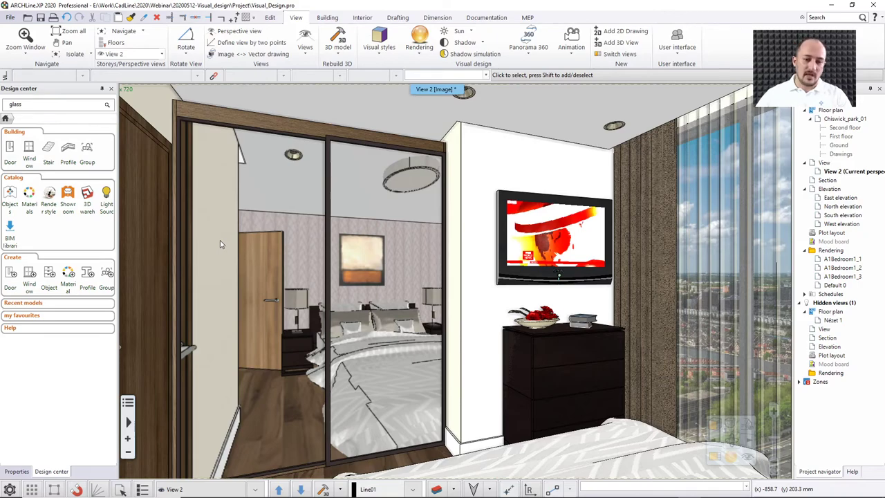
# - Turn the 3D view towards the bedroom doors and search the 3D Warehouse for "pendant lamp"
pyautogui.scroll(3, 253, 307)
pyautogui.scroll(-5, 253, 307)
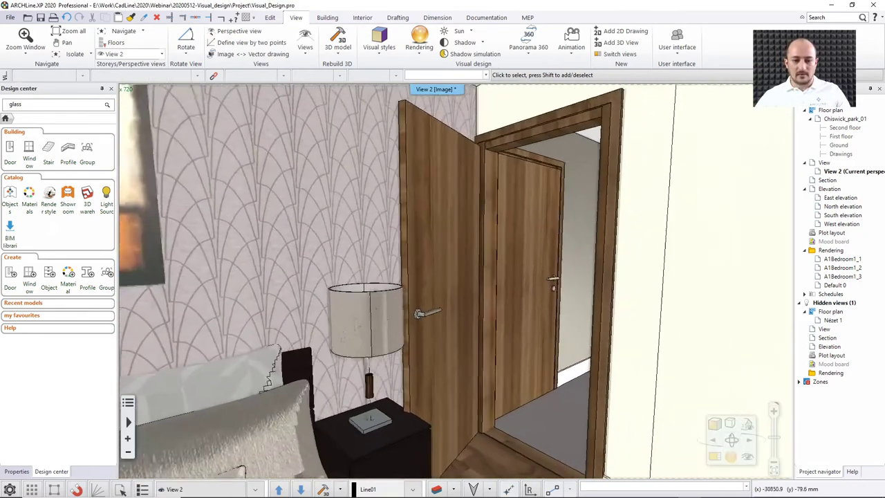
pyautogui.moveTo(297, 307); pyautogui.dragTo(422, 186, button='middle')
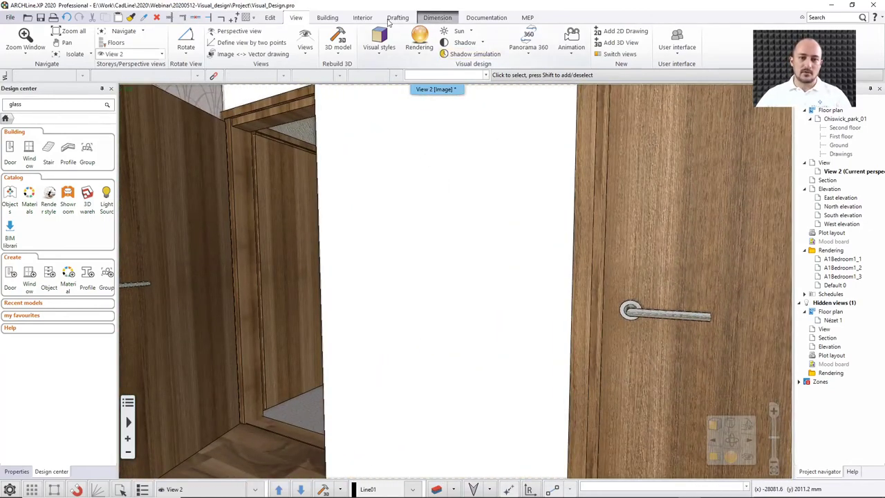
pyautogui.click(364, 19)
pyautogui.click(186, 42)
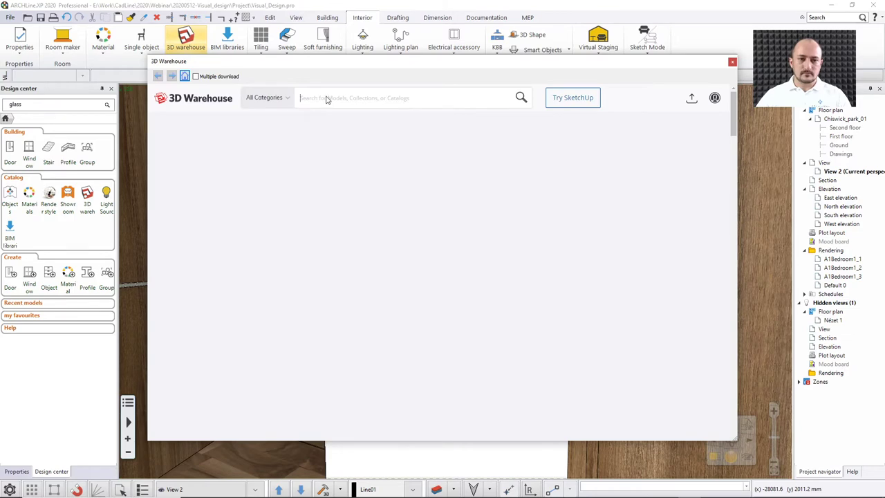
pyautogui.click(325, 98)
pyautogui.write('pendant ')
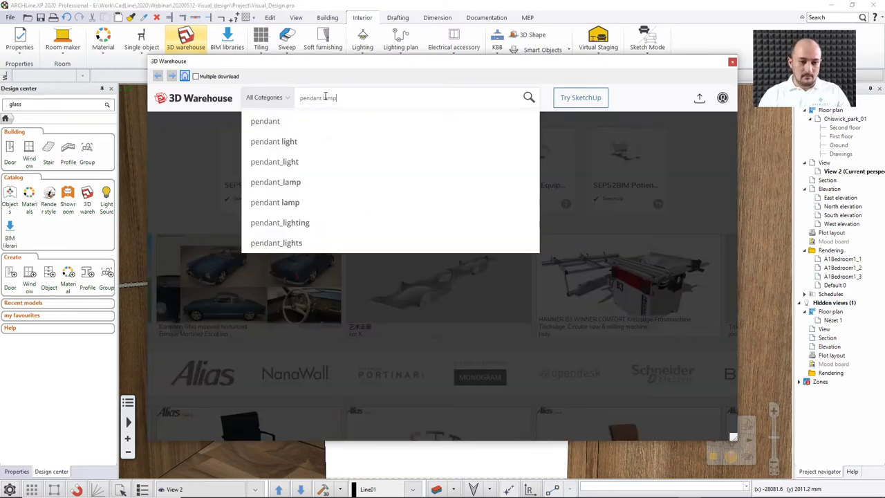
pyautogui.write('lamp')
pyautogui.press('Return')
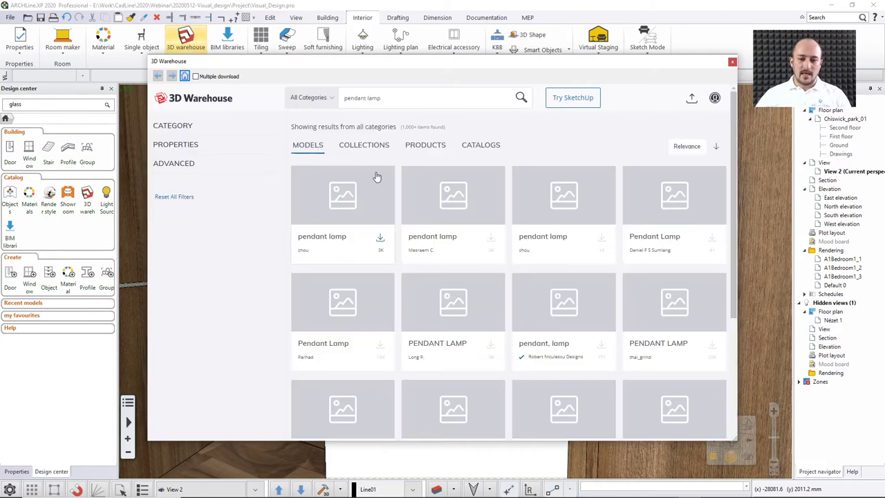
# - Find the black wire-cage pendant lamp among the results and download it as a SketchUp 2020 model
pyautogui.scroll(-3, 450, 227)
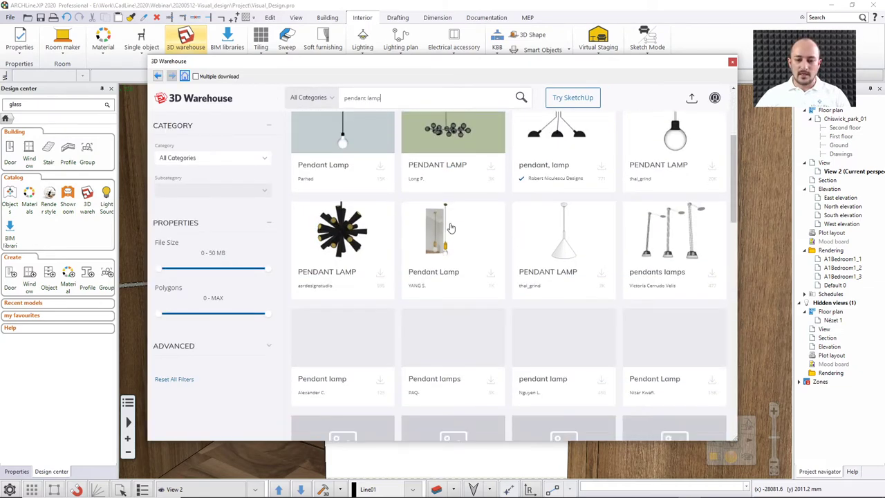
pyautogui.scroll(-5, 450, 227)
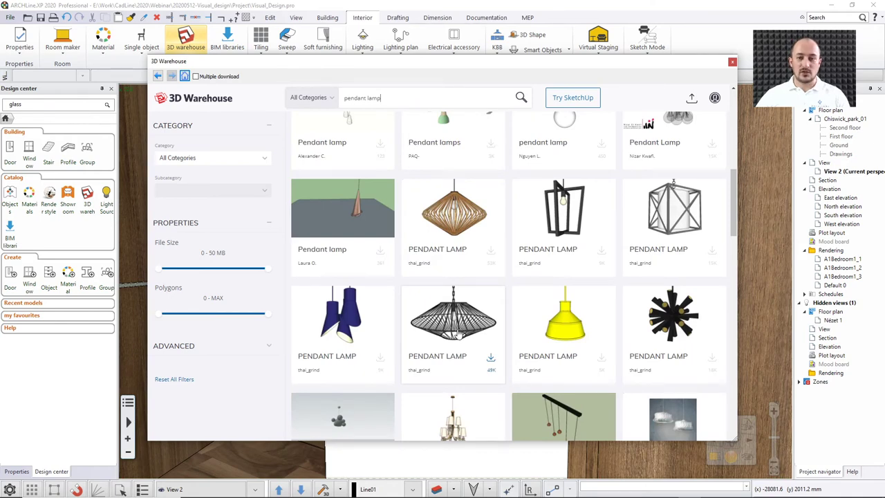
pyautogui.click(460, 333)
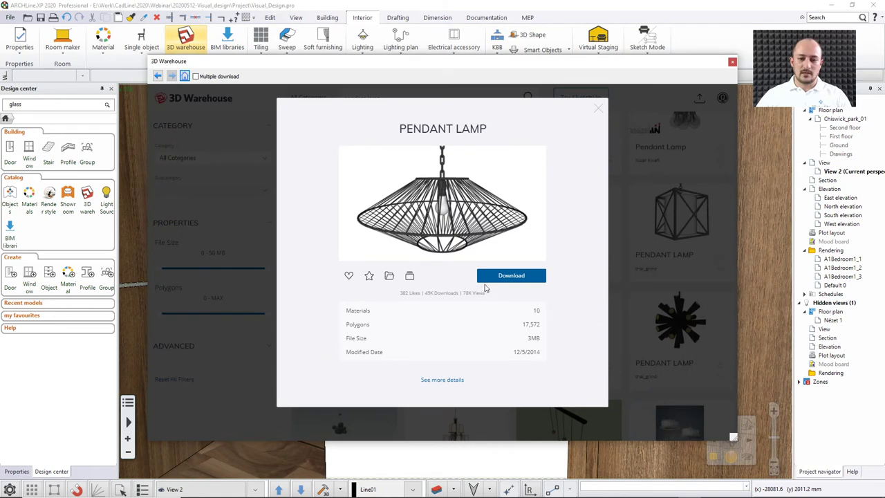
pyautogui.click(507, 279)
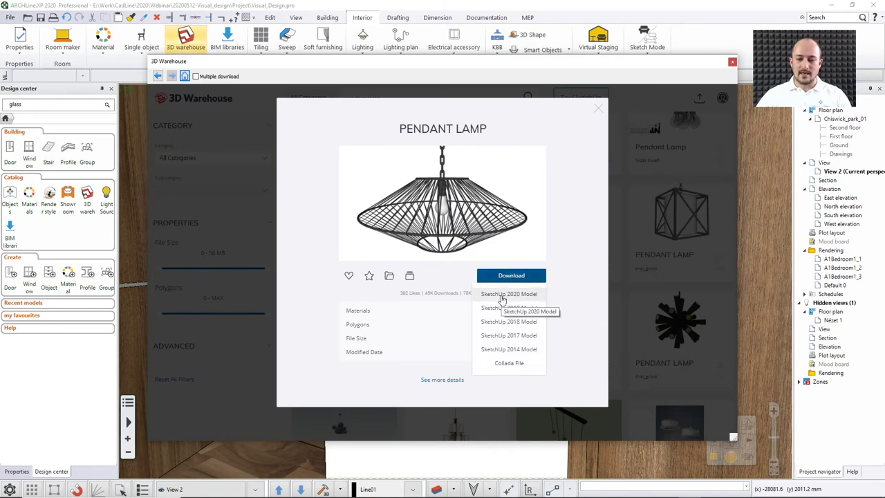
pyautogui.click(503, 296)
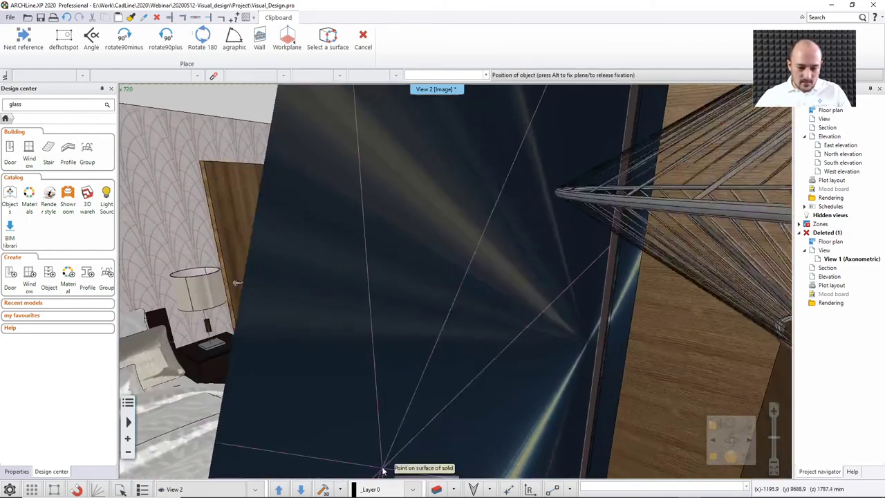
# - Place the downloaded pendant lamp on the floor at the wall corner between the two doors and end the placement
pyautogui.rightClick(354, 487)
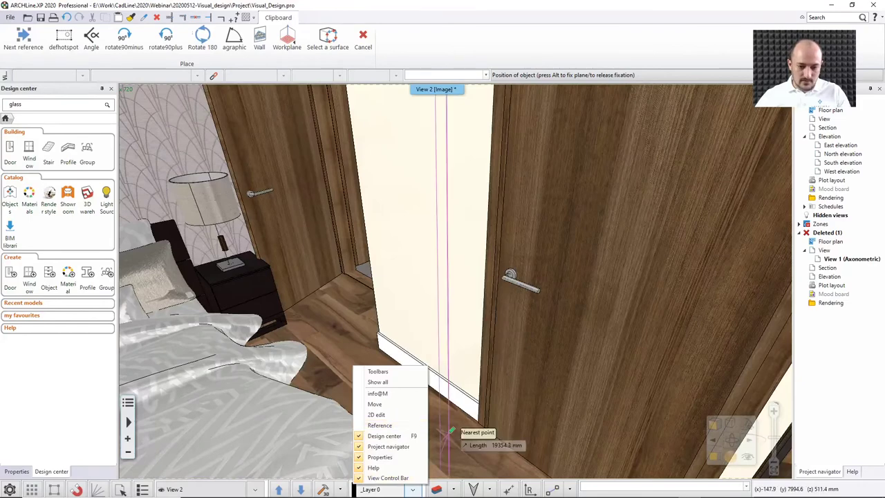
pyautogui.moveTo(450, 433); pyautogui.dragTo(484, 423, button='middle')
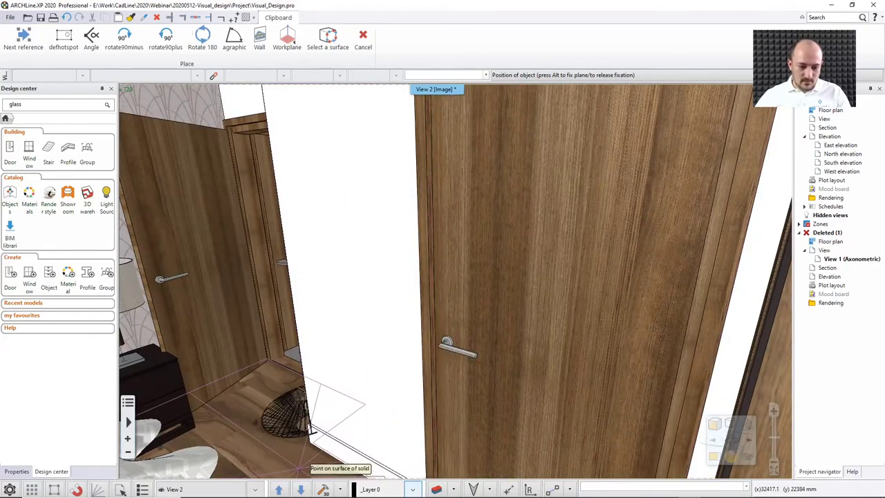
pyautogui.click(331, 429)
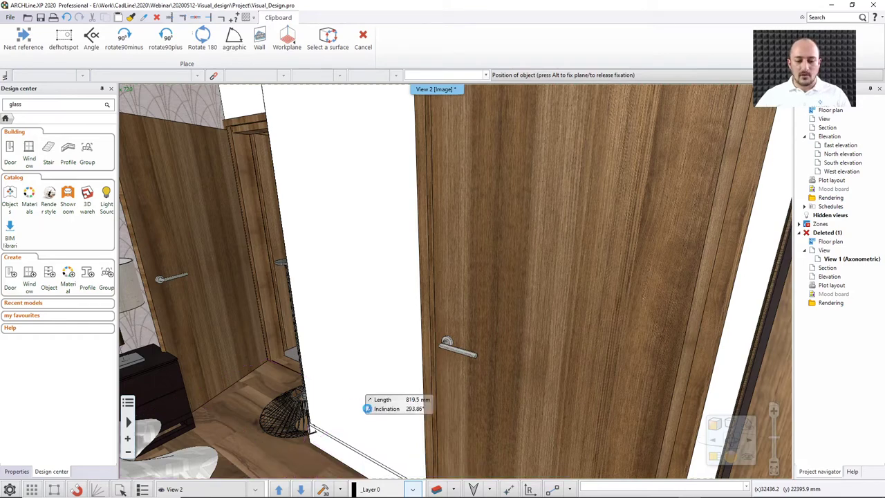
pyautogui.press('Escape')
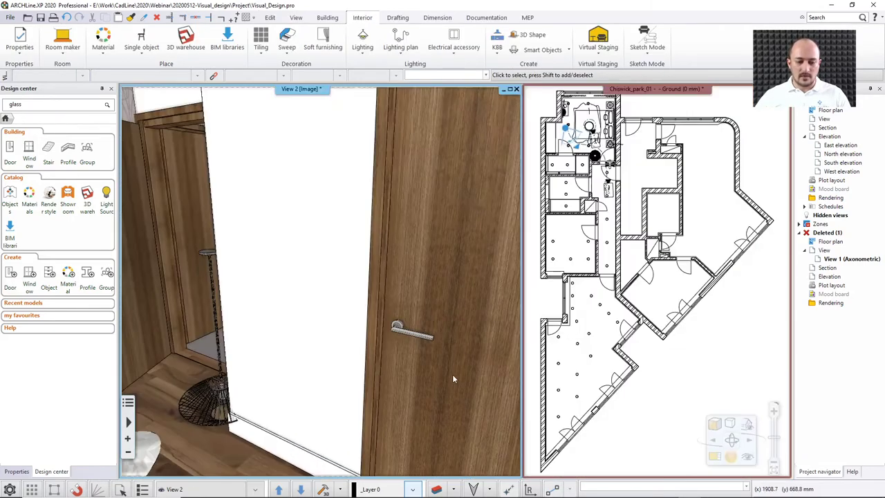
# - Move the pendant lamp on the ground floor plan about 937 mm away from the wall corner into the bedroom
pyautogui.click(564, 147)
pyautogui.scroll(5, 563, 148)
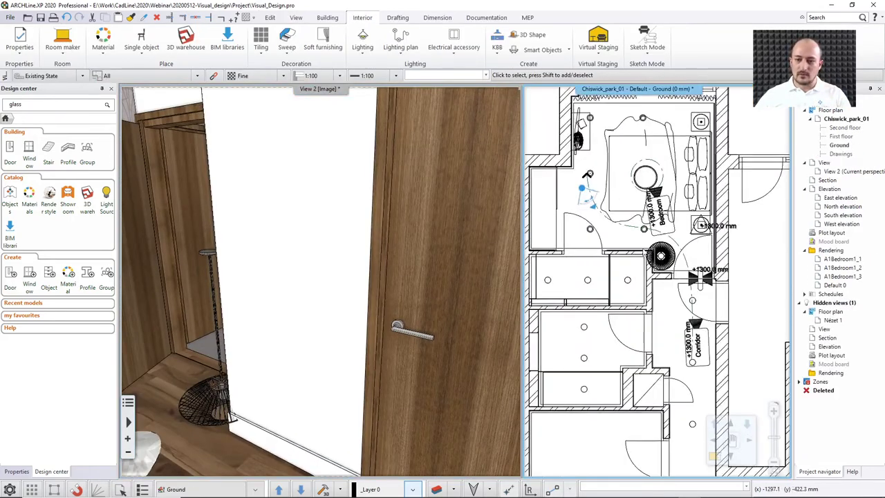
pyautogui.click(665, 260)
pyautogui.rightClick(665, 261)
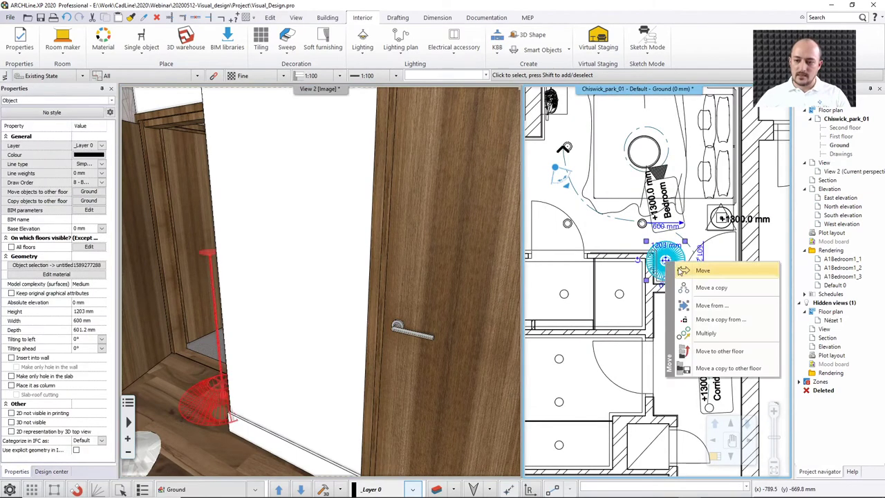
pyautogui.click(665, 259)
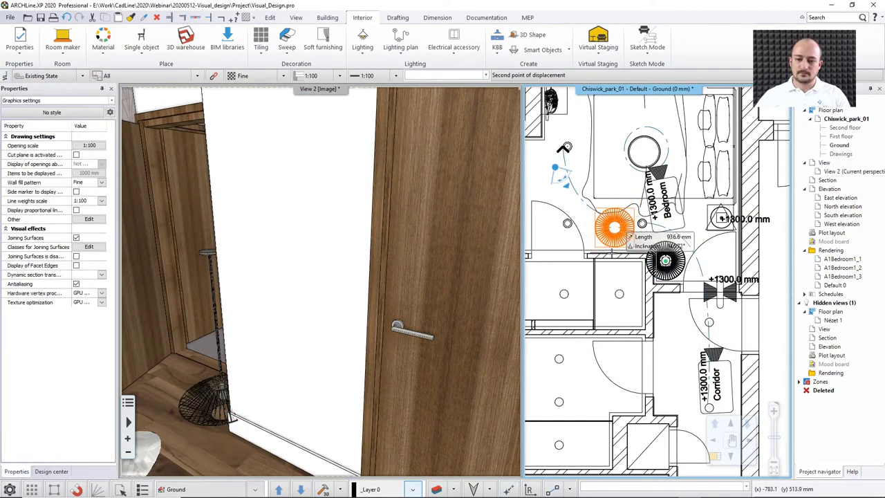
pyautogui.click(611, 256)
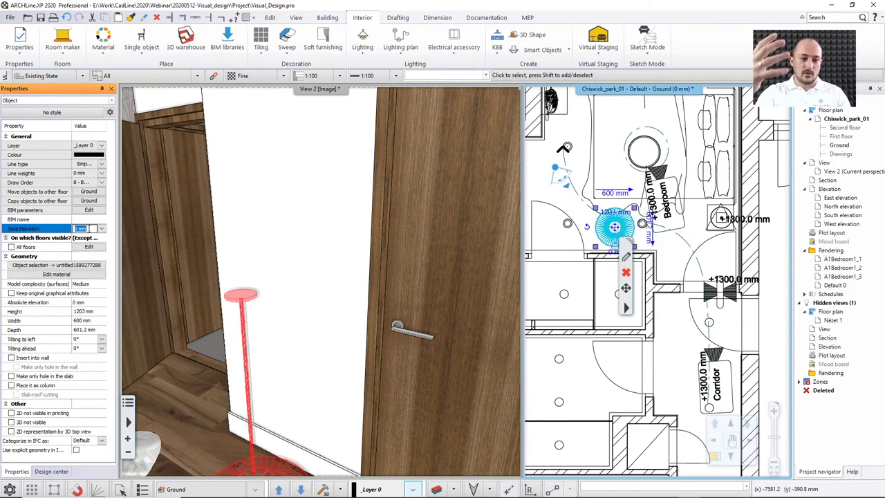
# - Set the pendant lamp's base elevation to 1300 mm and deselect it
pyautogui.write('1300')
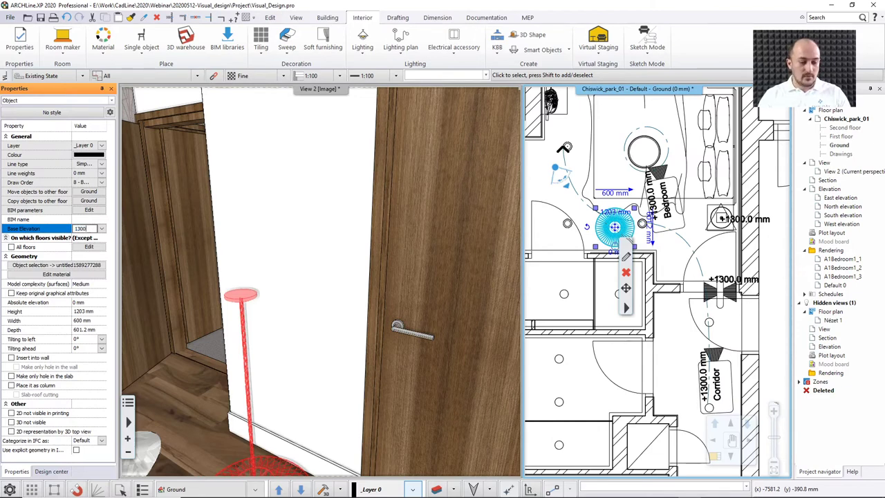
pyautogui.press('Return')
pyautogui.click(355, 240)
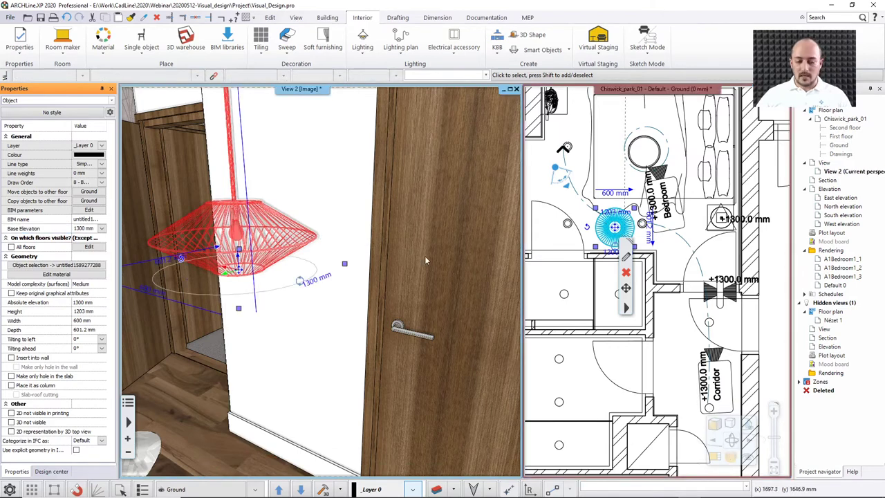
pyautogui.press('Escape')
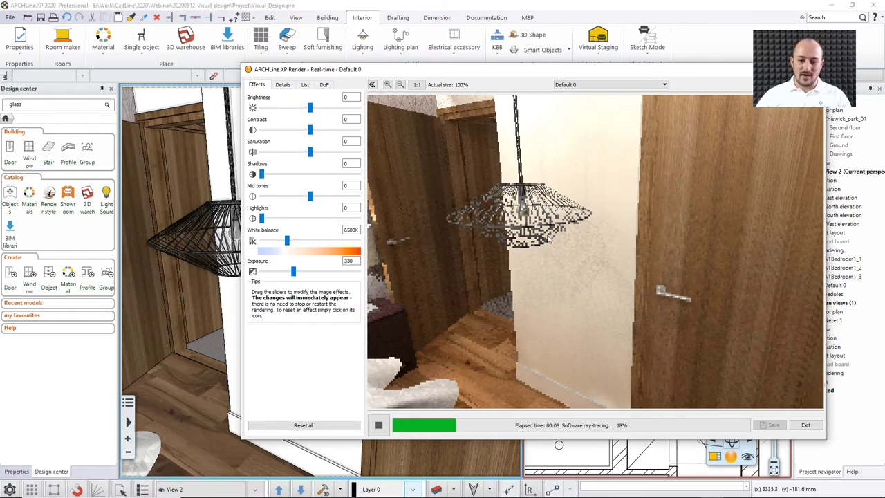
# - Check the hanging pendant lamp in the real-time render from a turned view and close the render
pyautogui.moveTo(551, 237); pyautogui.dragTo(591, 242)
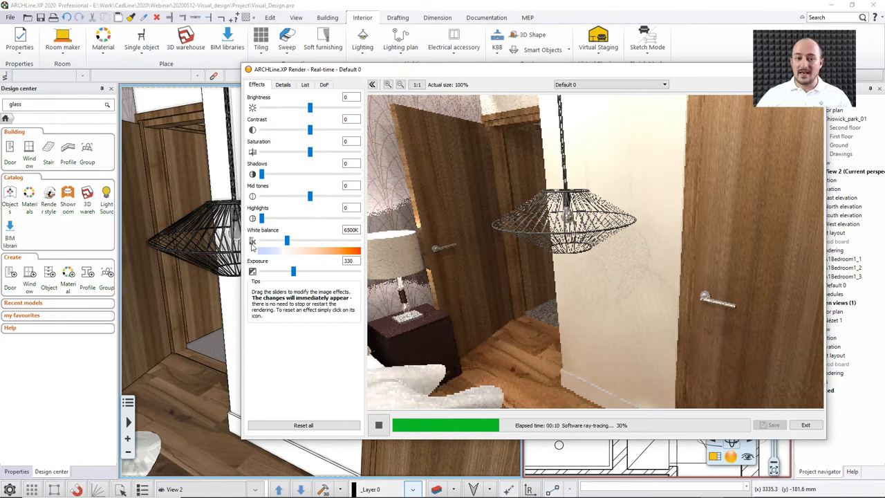
pyautogui.click(805, 425)
pyautogui.click(220, 228)
pyautogui.press('Escape')
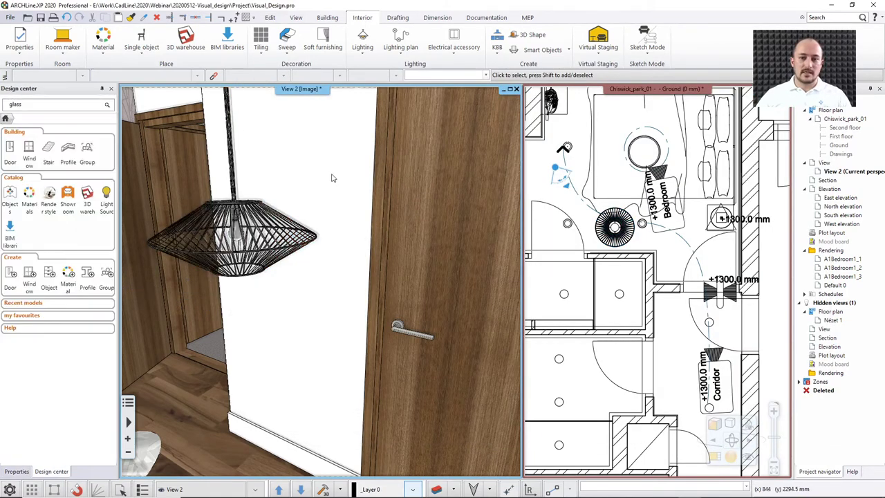
# - Select the pendant lamp in the 3D view and open the light source editor for it
pyautogui.click(237, 221)
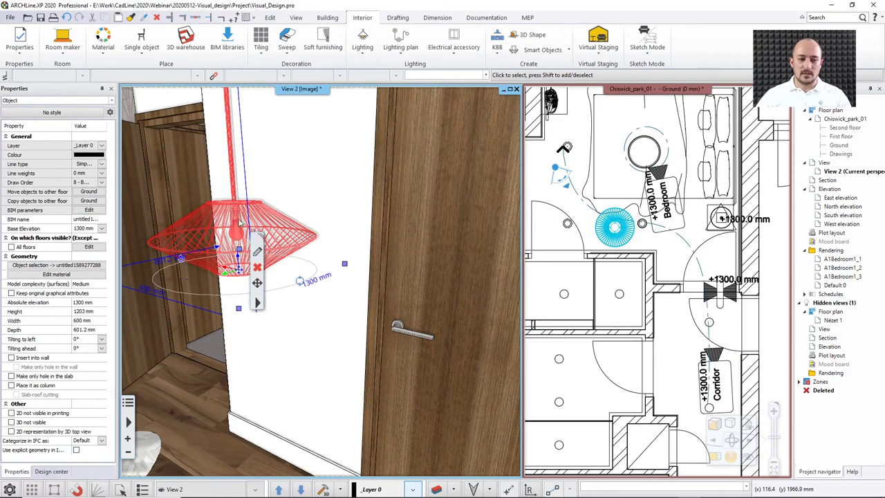
pyautogui.press('Escape')
pyautogui.scroll(-5, 239, 222)
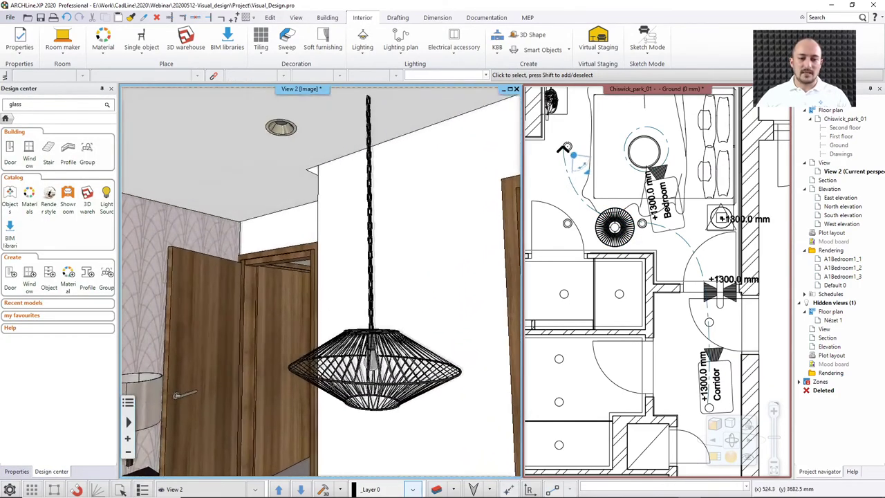
pyautogui.click(359, 347)
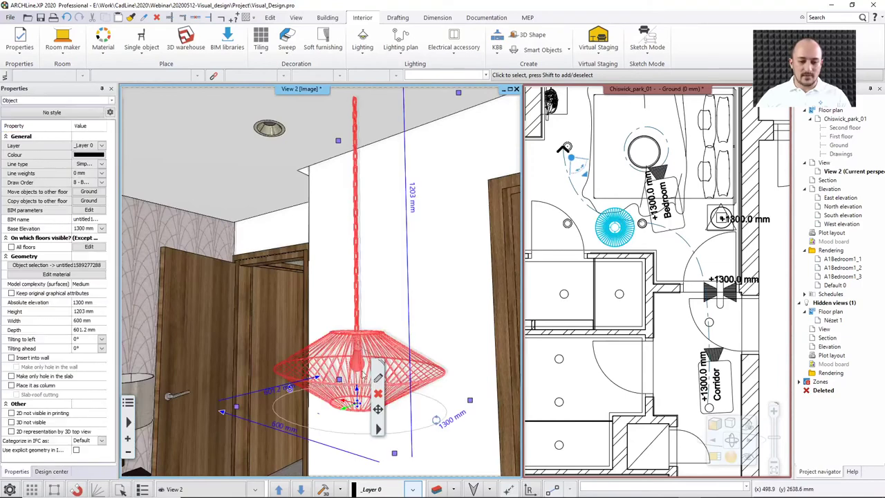
pyautogui.moveTo(362, 374); pyautogui.dragTo(305, 322, button='middle')
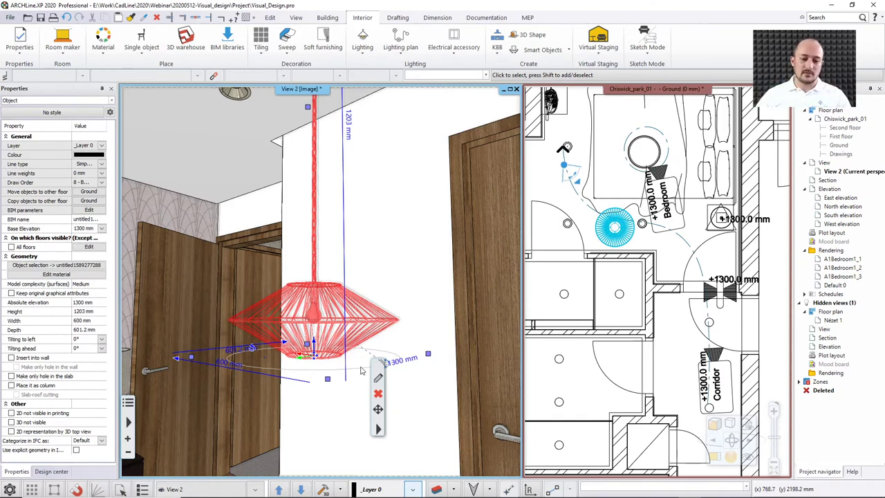
pyautogui.click(378, 428)
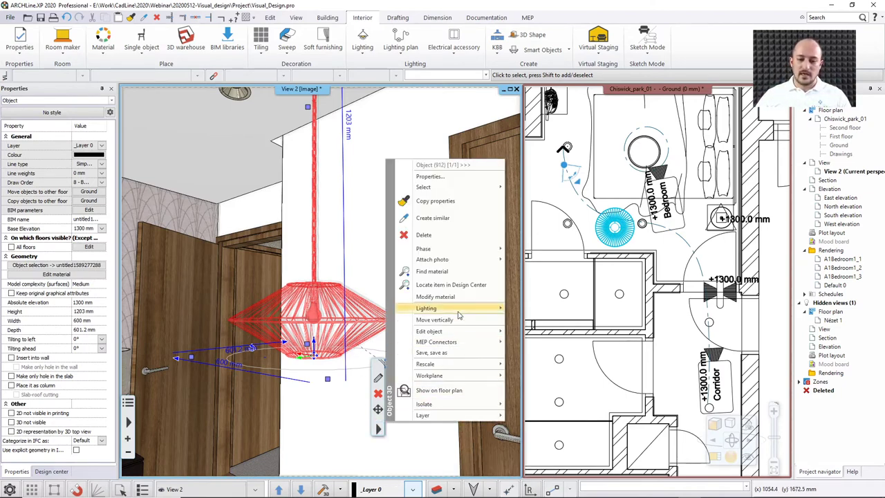
pyautogui.moveTo(456, 308)
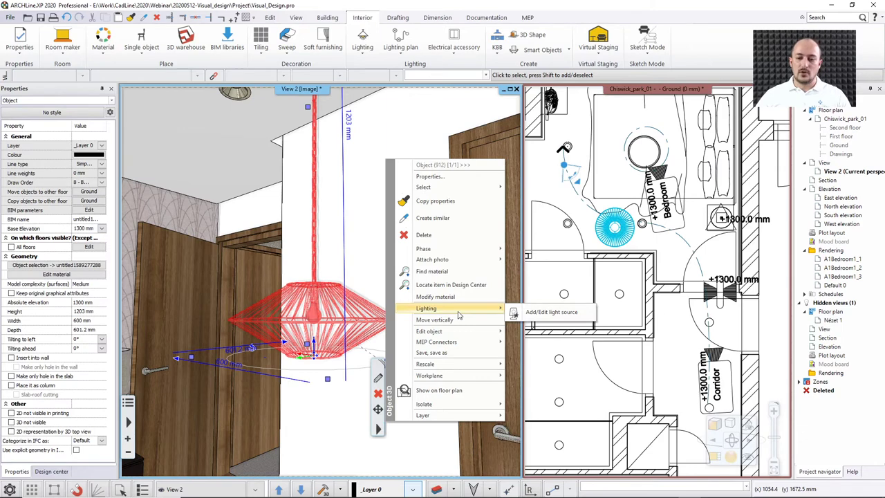
pyautogui.click(546, 312)
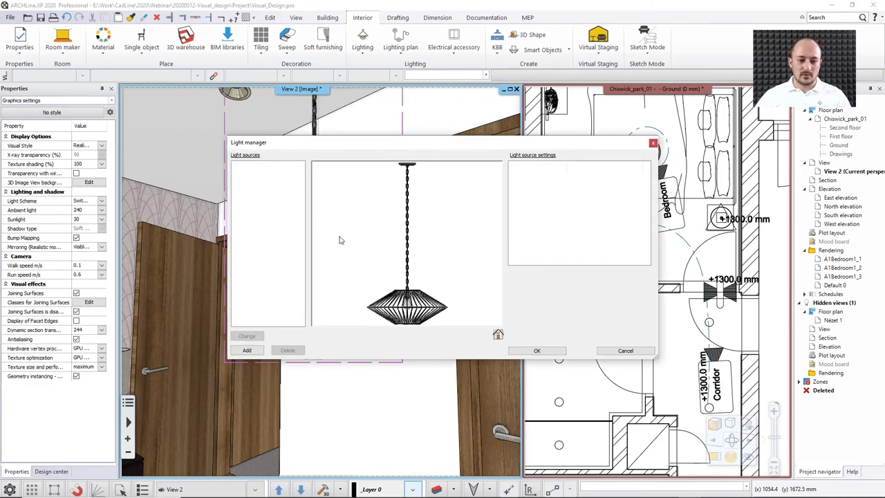
# - Add a Regular 100W incandescent bulb from the global light sources to the pendant lamp
pyautogui.click(247, 350)
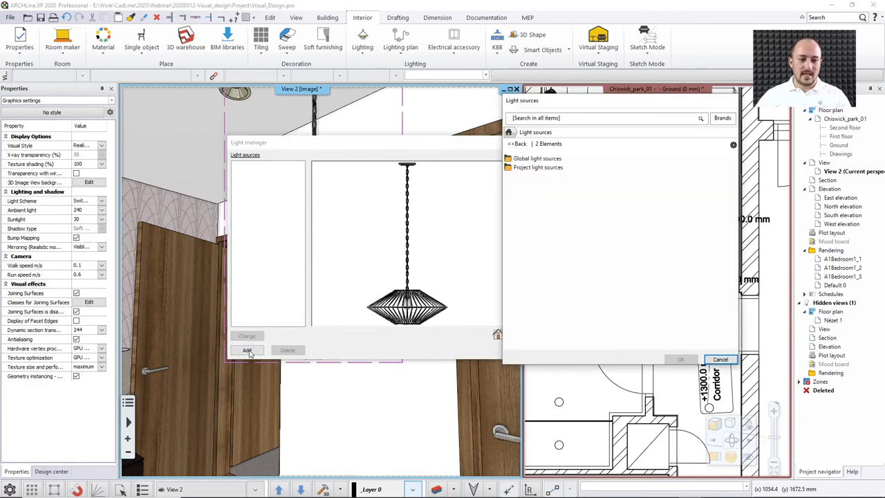
pyautogui.doubleClick(539, 159)
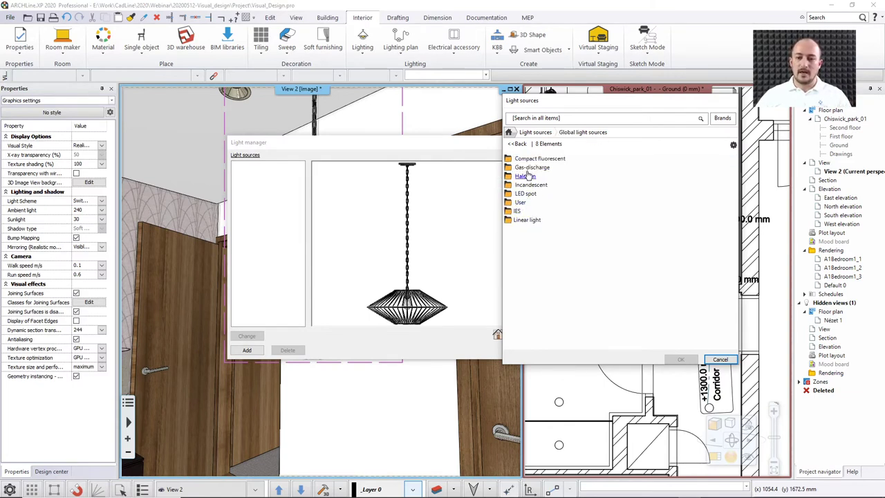
pyautogui.doubleClick(531, 185)
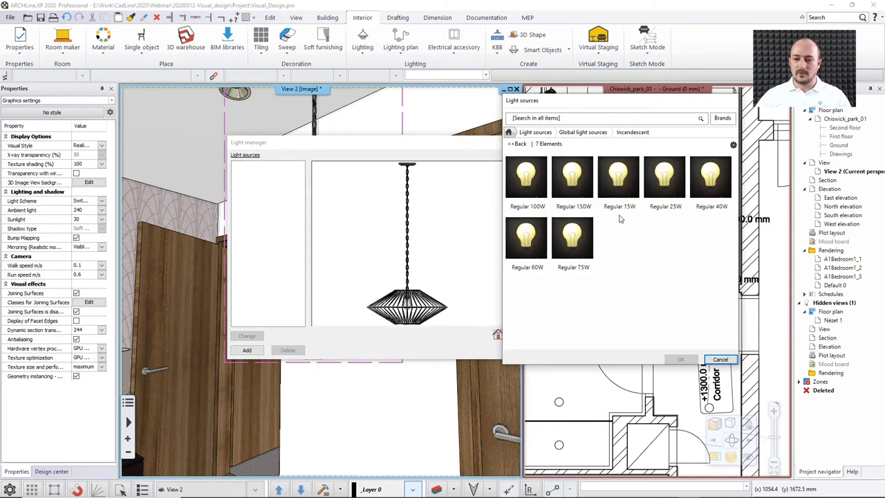
pyautogui.click(534, 252)
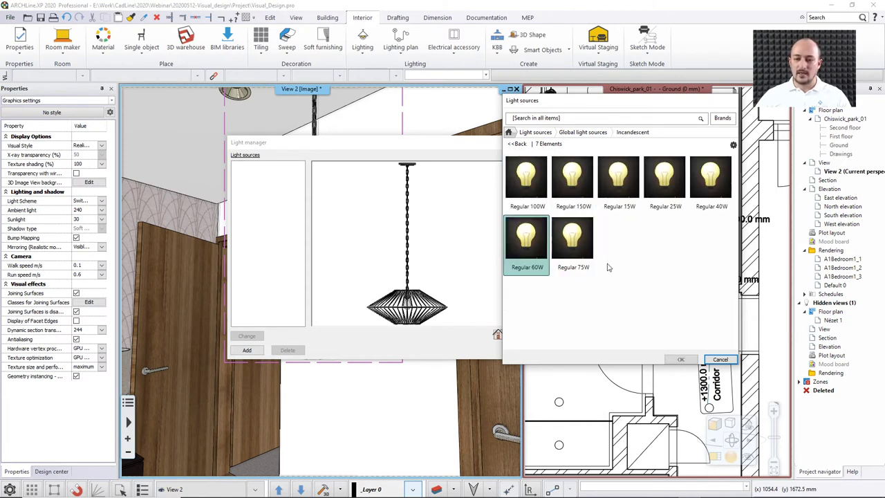
pyautogui.click(530, 192)
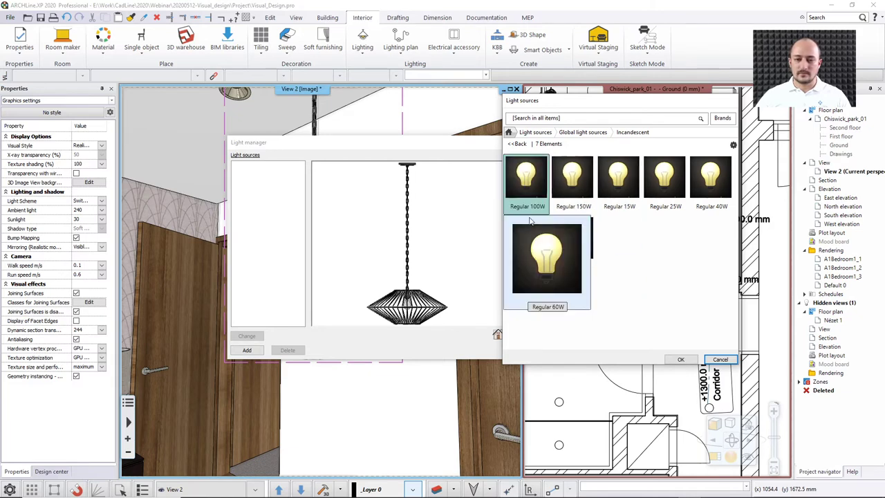
pyautogui.click(672, 359)
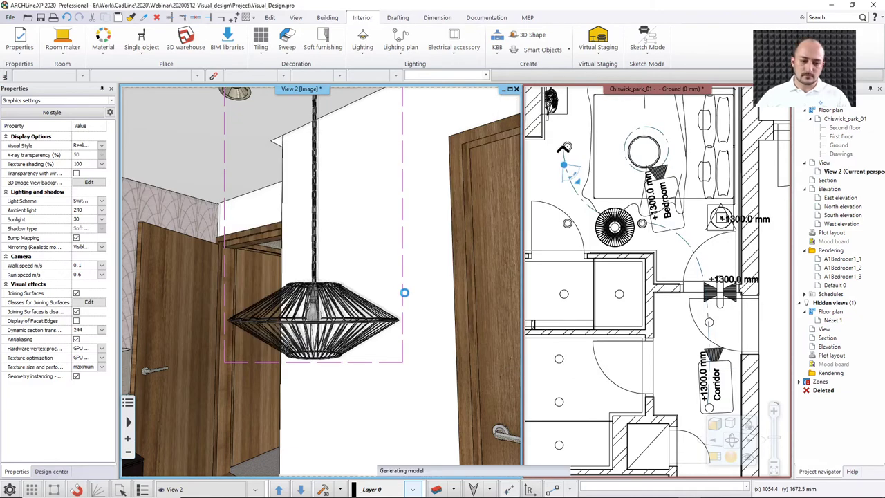
# - Place the light source at the lamp's bottom centre, about X 298 mm and Z 1 mm, apply it and check the real-time render
pyautogui.click(373, 307)
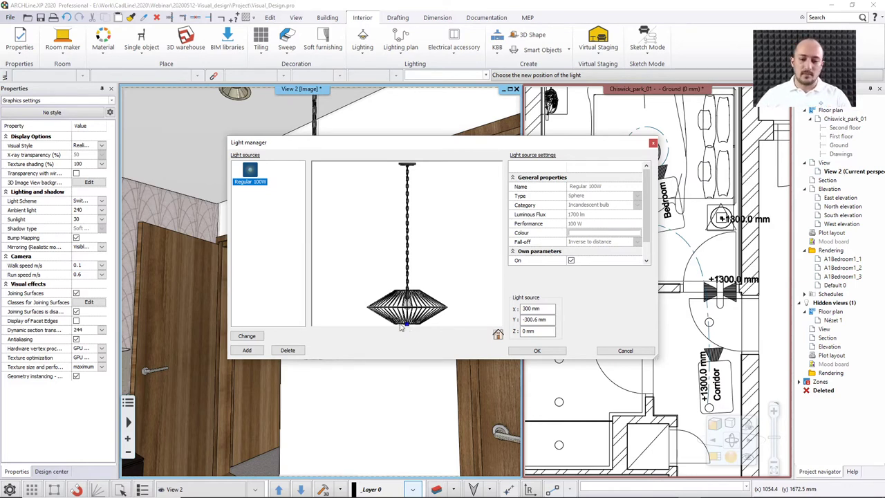
pyautogui.click(407, 327)
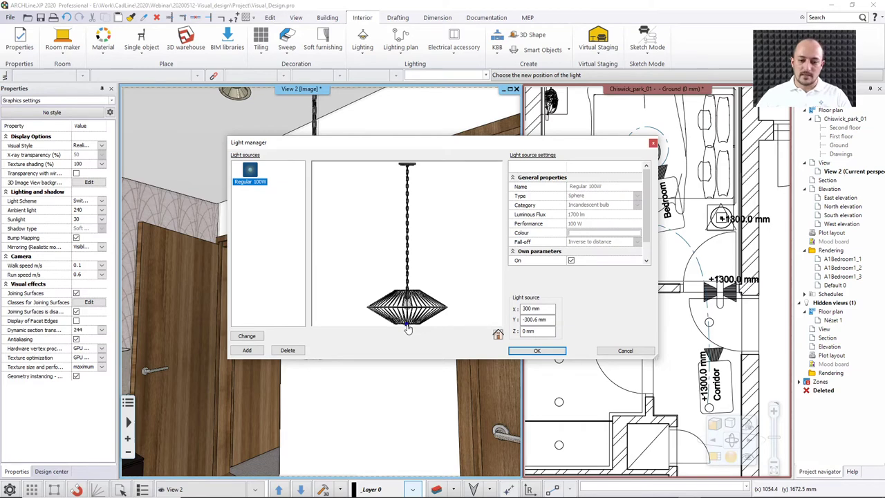
pyautogui.click(408, 330)
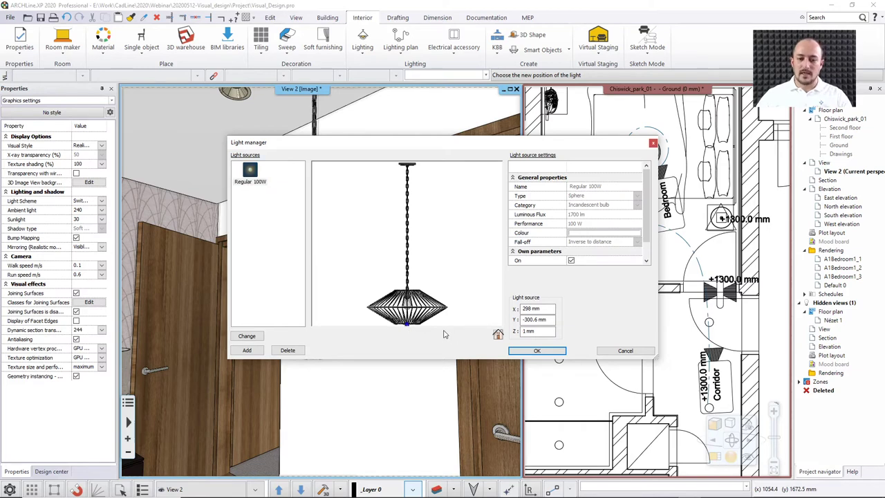
pyautogui.click(538, 350)
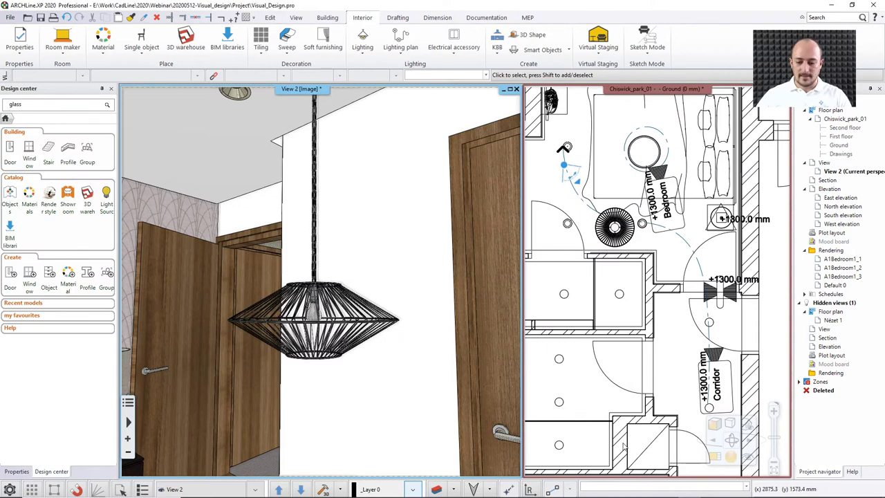
pyautogui.moveTo(719, 495)
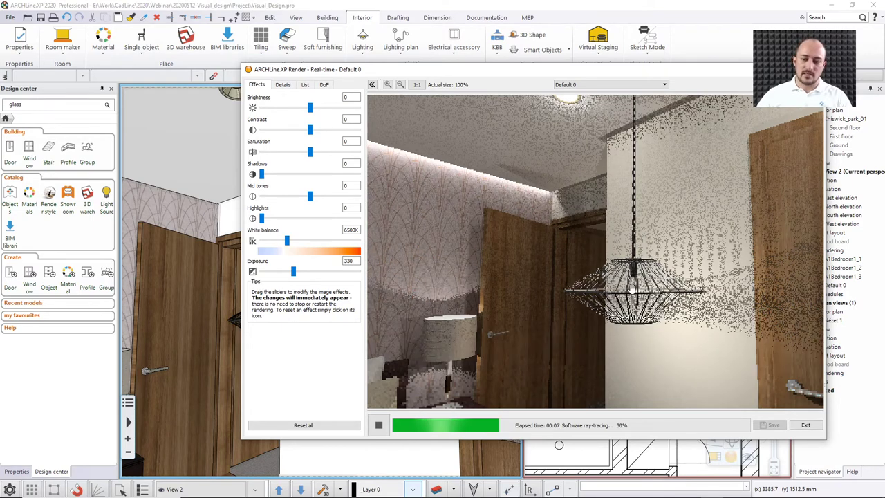
pyautogui.press('Escape')
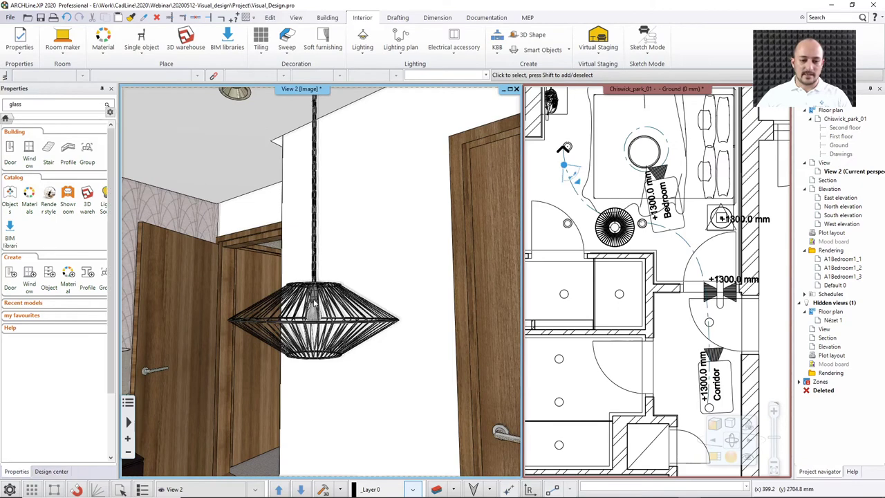
# - Move the pendant lamp's light source up into the bulb at about X 300 mm, Y -300.6 mm, Z 140 mm and apply the change
pyautogui.click(313, 304)
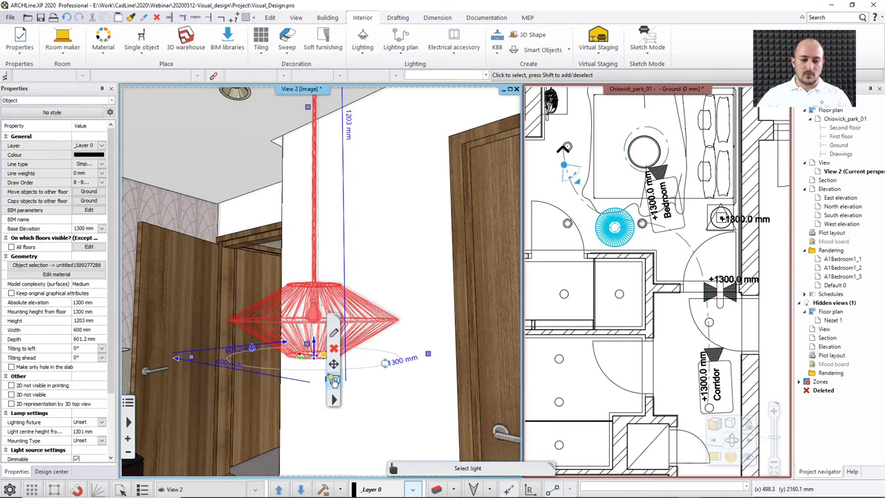
pyautogui.click(333, 399)
pyautogui.moveTo(439, 283)
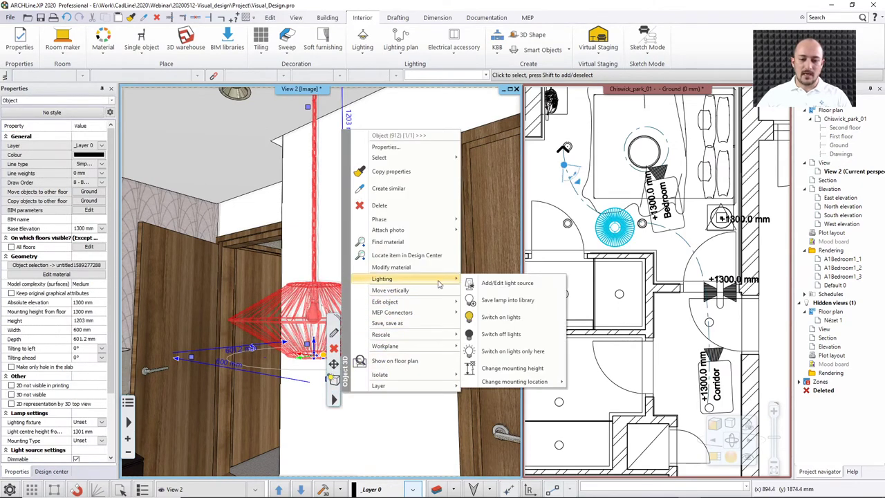
pyautogui.click(510, 284)
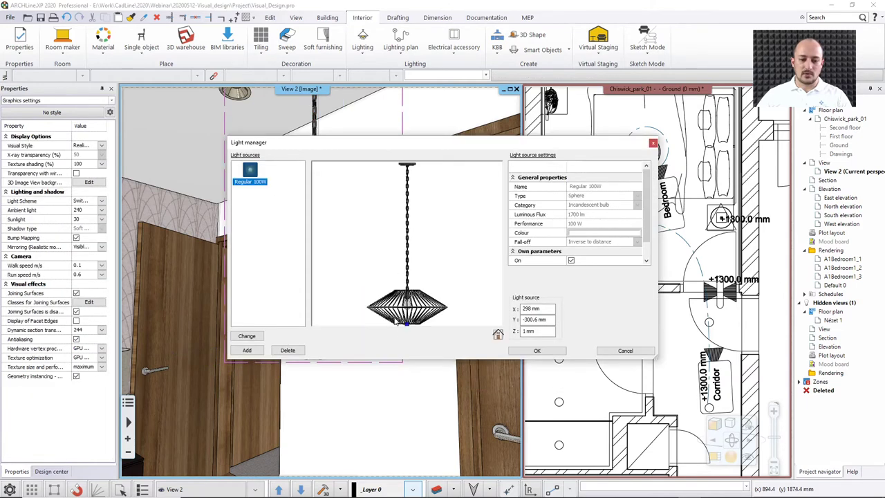
pyautogui.moveTo(407, 331); pyautogui.dragTo(408, 311)
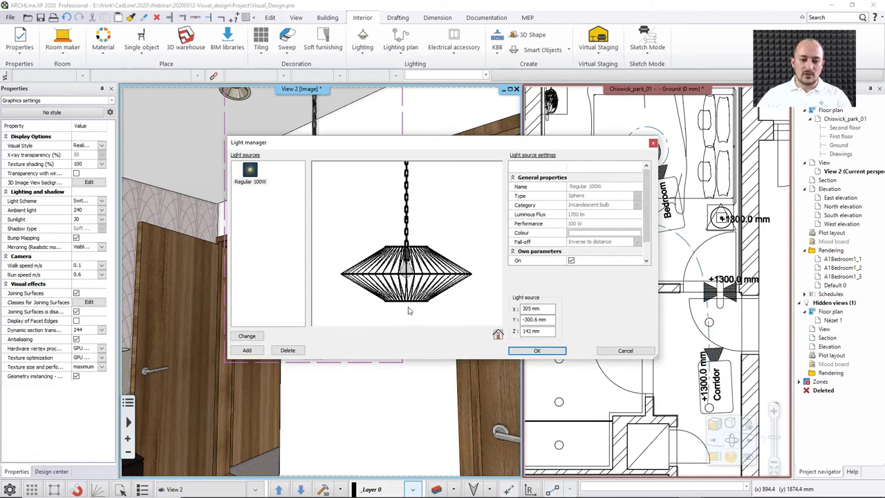
pyautogui.scroll(3, 408, 311)
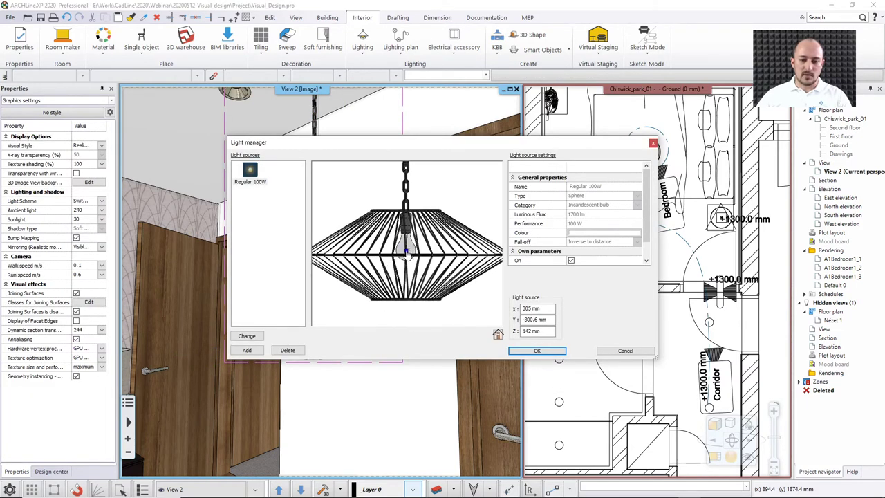
pyautogui.moveTo(407, 252); pyautogui.dragTo(406, 254)
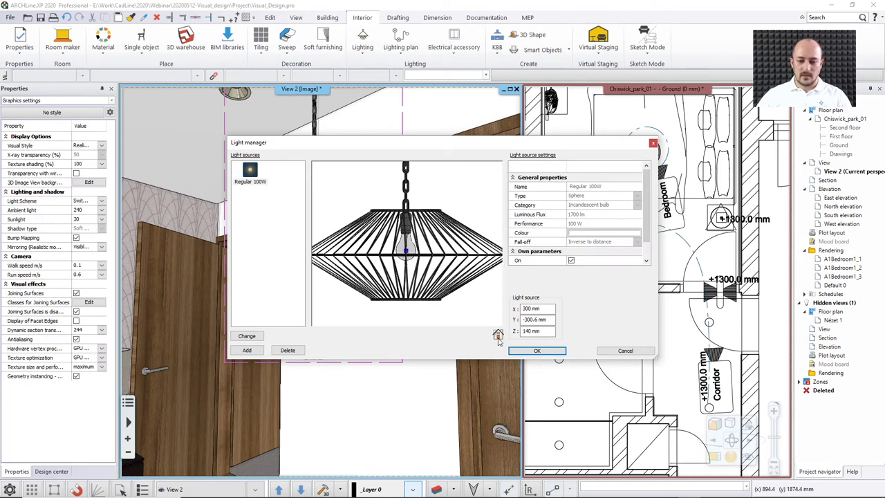
pyautogui.click(499, 338)
pyautogui.click(512, 349)
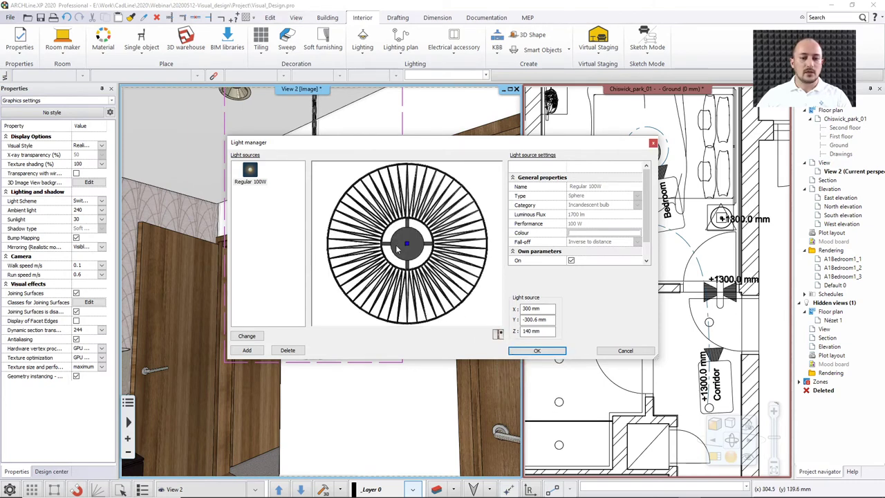
pyautogui.click(545, 350)
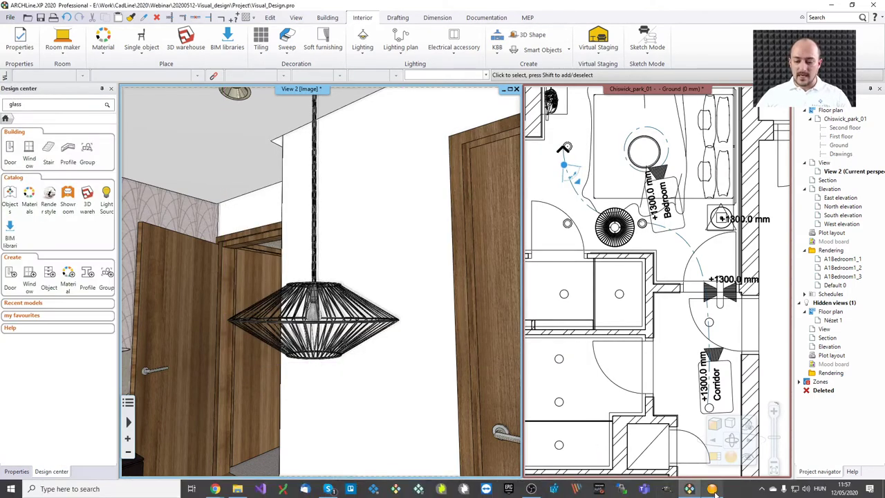
# - Check the lit pendant lamp in the real-time render and display its light source properties
pyautogui.click(731, 456)
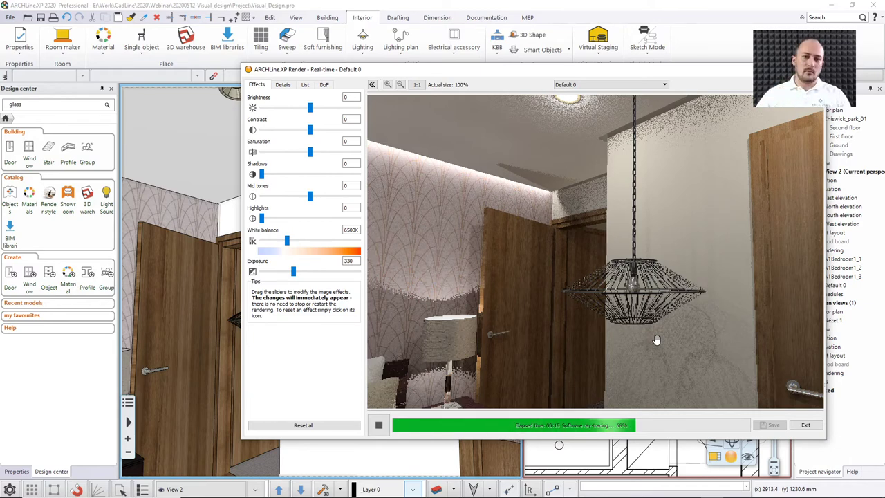
pyautogui.press('Escape')
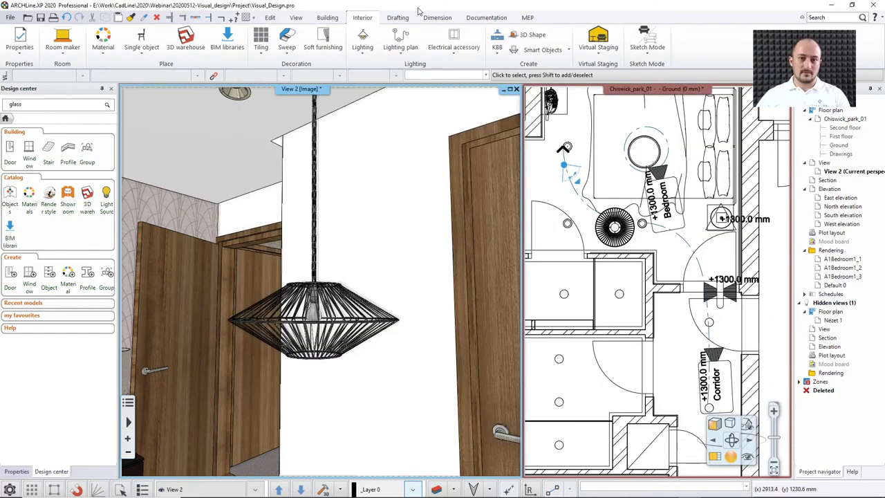
pyautogui.click(315, 312)
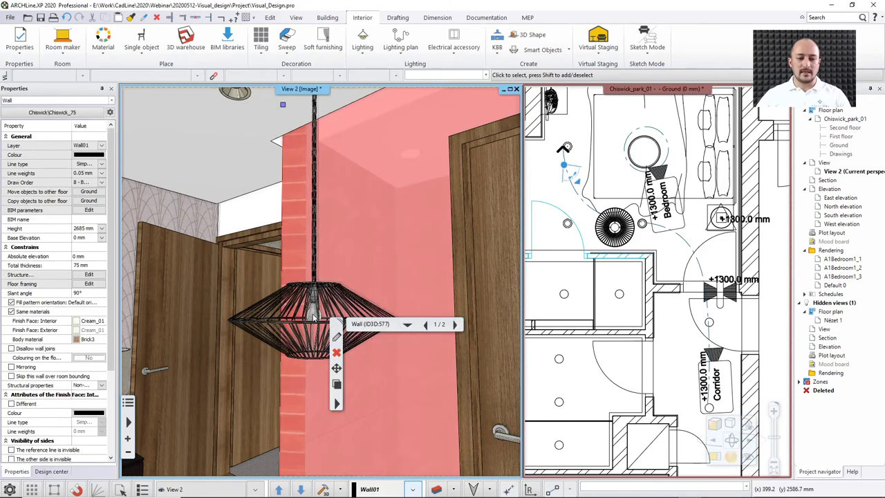
pyautogui.click(615, 231)
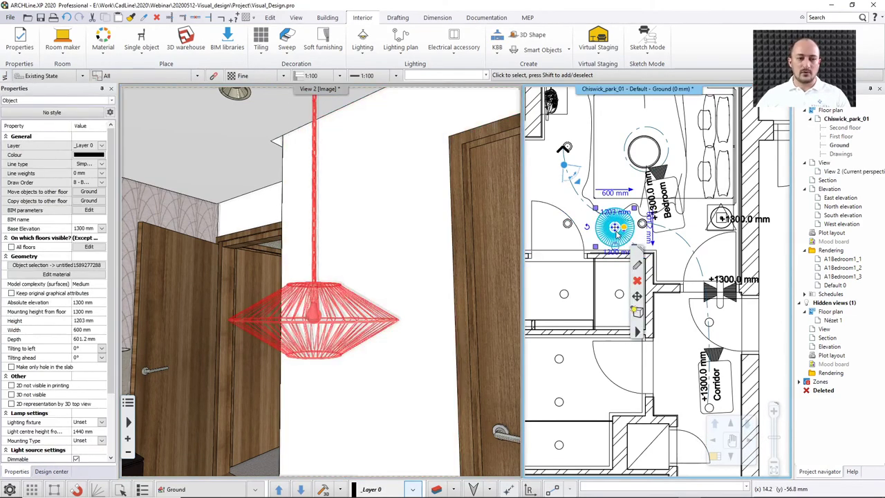
pyautogui.click(111, 101)
pyautogui.click(21, 109)
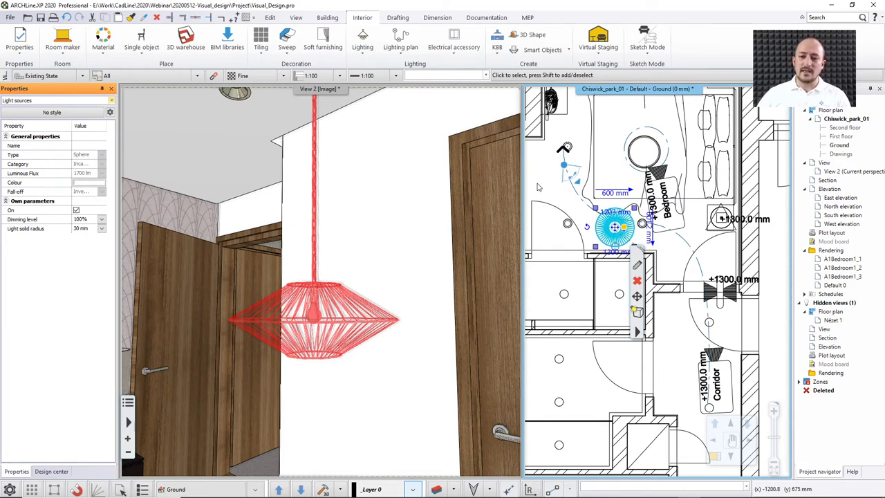
# - Open the pendant lamp's materials for editing and pick the outer glass of the bulb in the preview
pyautogui.click(537, 184)
pyautogui.click(311, 319)
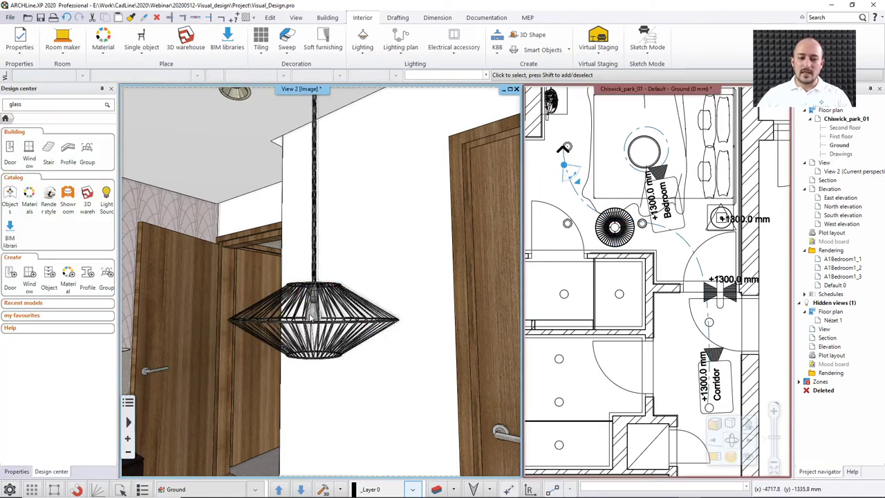
pyautogui.click(634, 254)
pyautogui.click(631, 243)
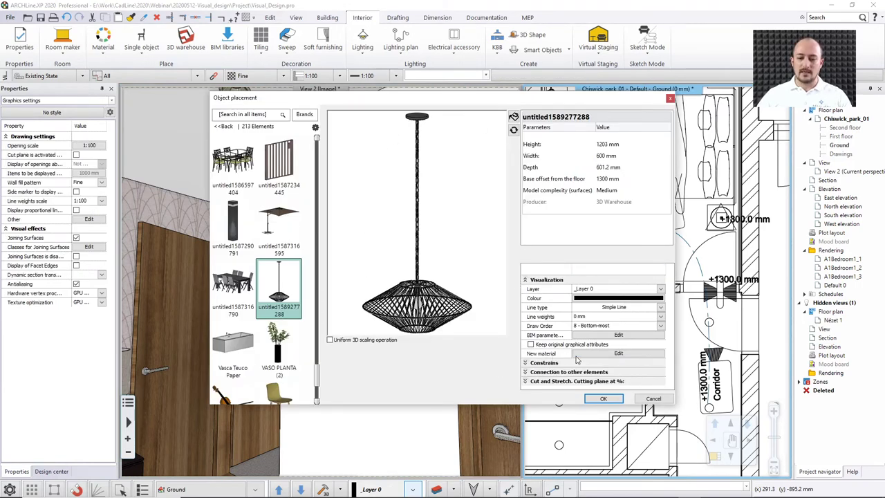
pyautogui.click(606, 357)
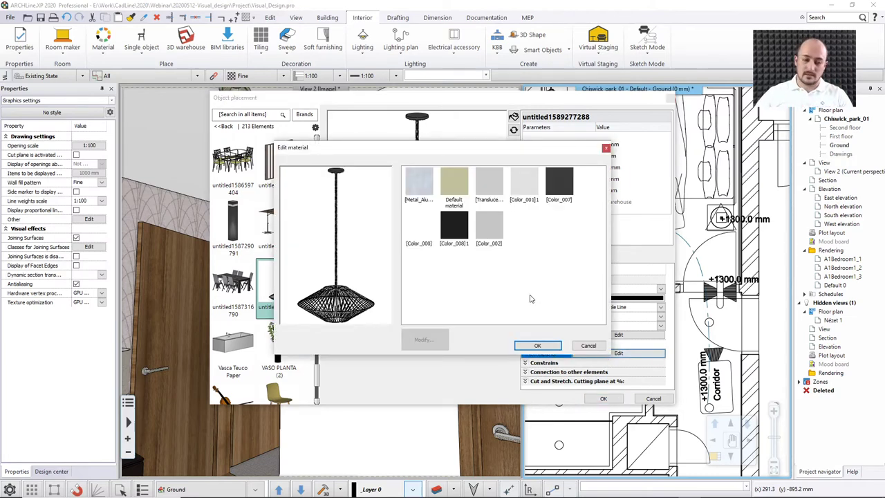
pyautogui.scroll(5, 347, 304)
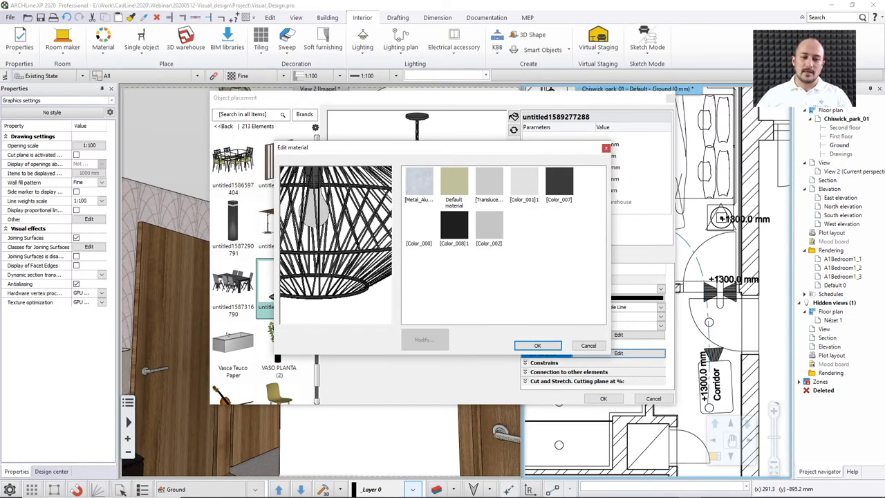
pyautogui.moveTo(310, 213); pyautogui.dragTo(342, 231, button='middle')
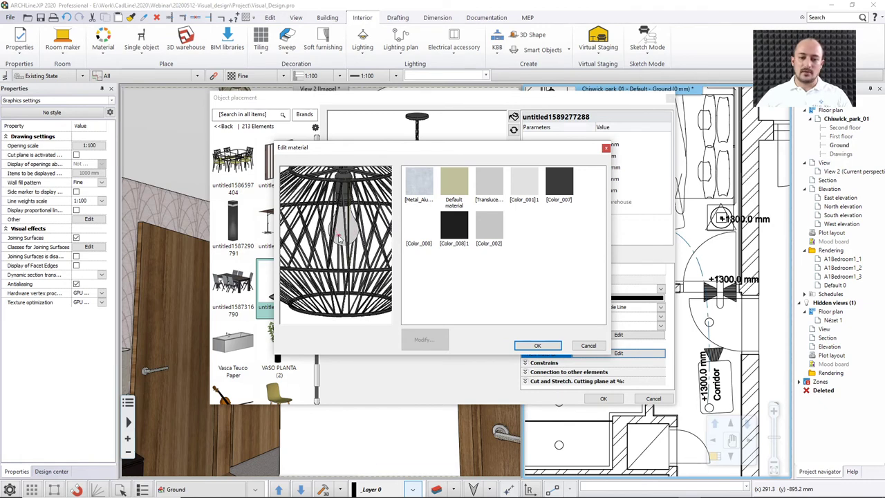
pyautogui.scroll(2, 338, 237)
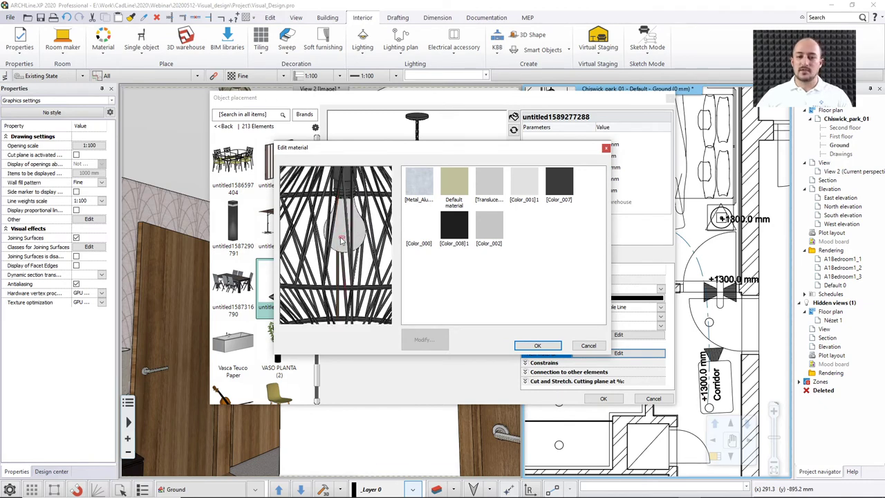
pyautogui.click(341, 239)
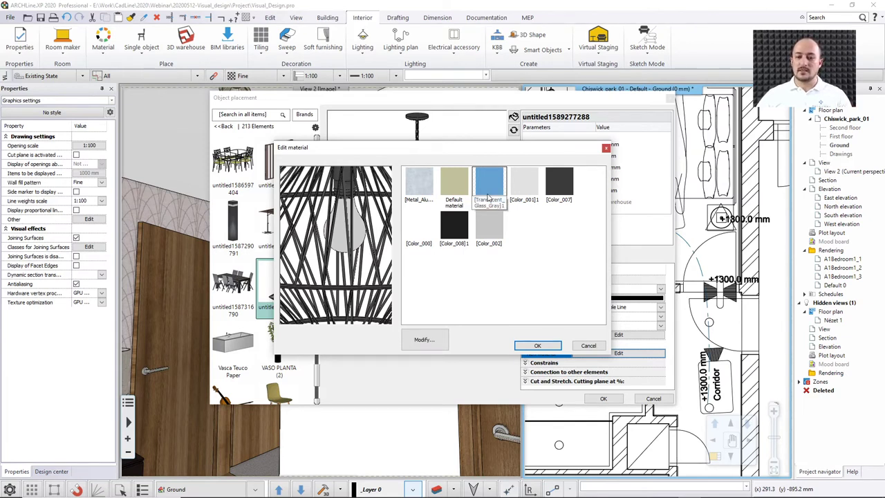
# - Set the render style of the bulb's [Translucent_Glass_Gray]1 material to Glass and accept the modified material
pyautogui.click(489, 196)
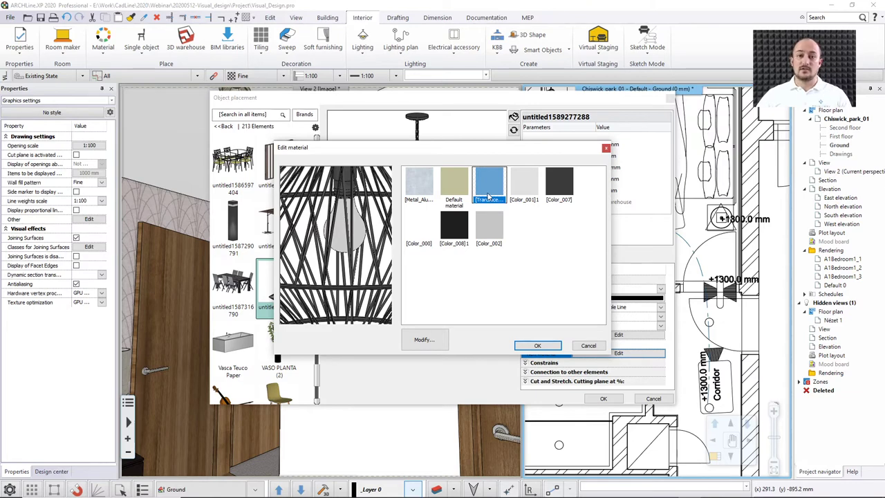
pyautogui.click(426, 340)
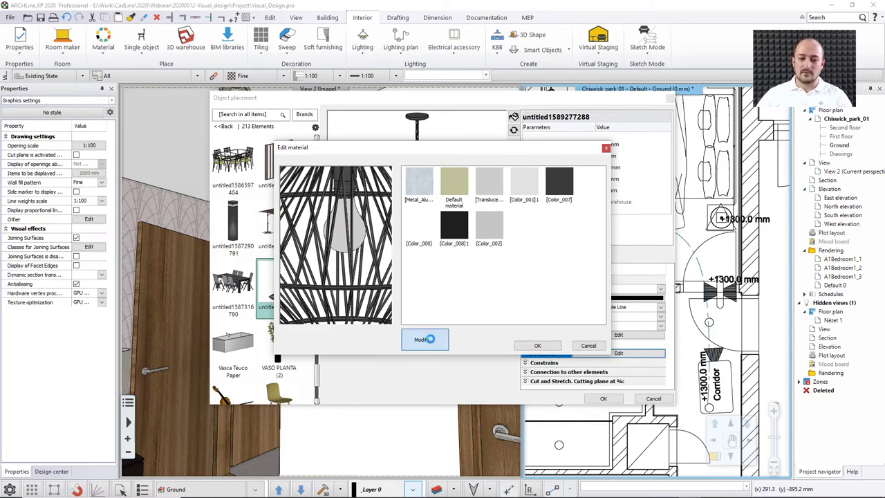
pyautogui.click(733, 146)
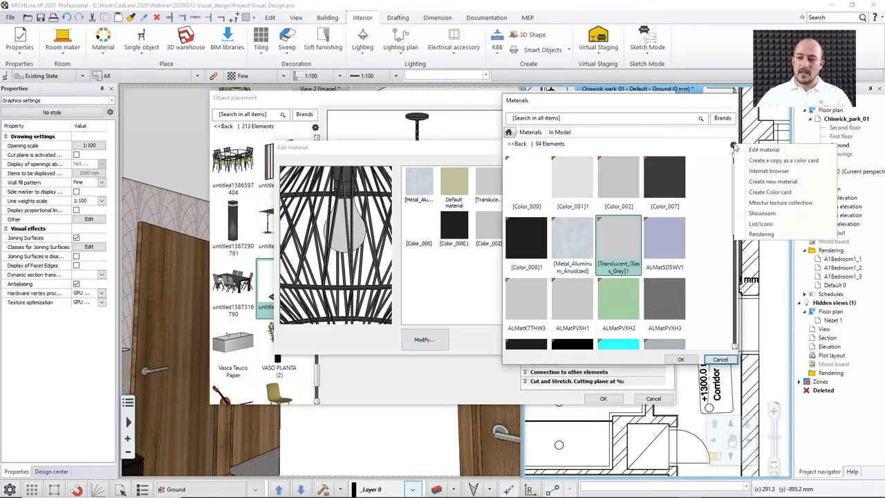
pyautogui.click(754, 148)
pyautogui.moveTo(655, 210); pyautogui.dragTo(634, 213)
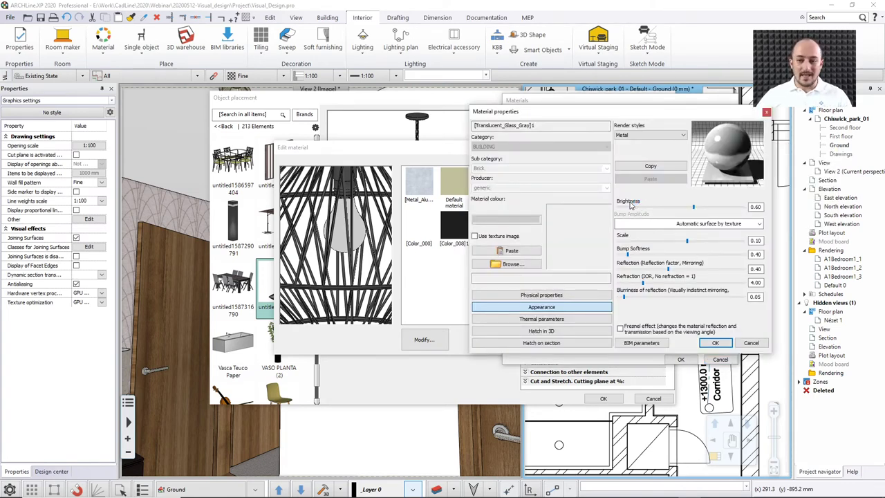
pyautogui.click(677, 138)
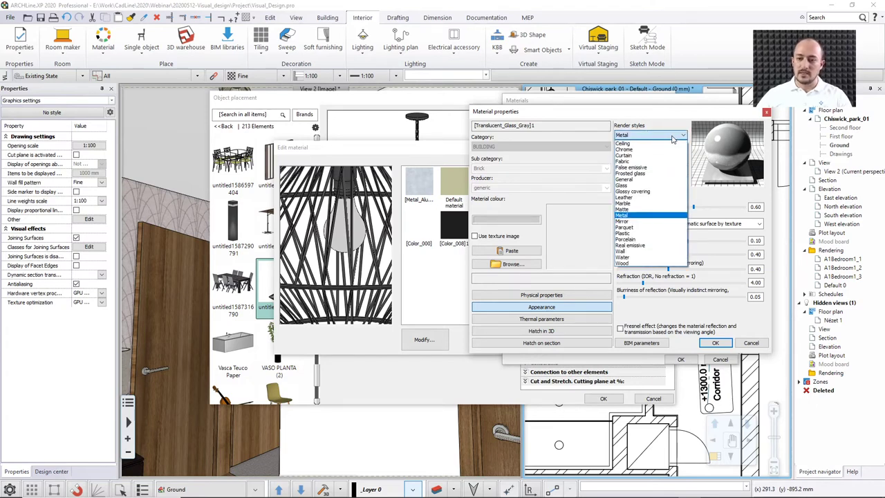
pyautogui.click(627, 188)
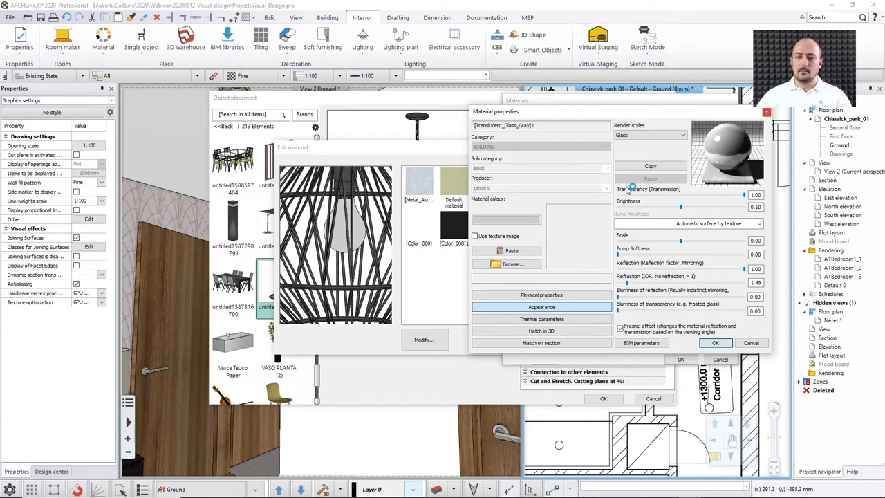
pyautogui.click(715, 345)
pyautogui.click(680, 359)
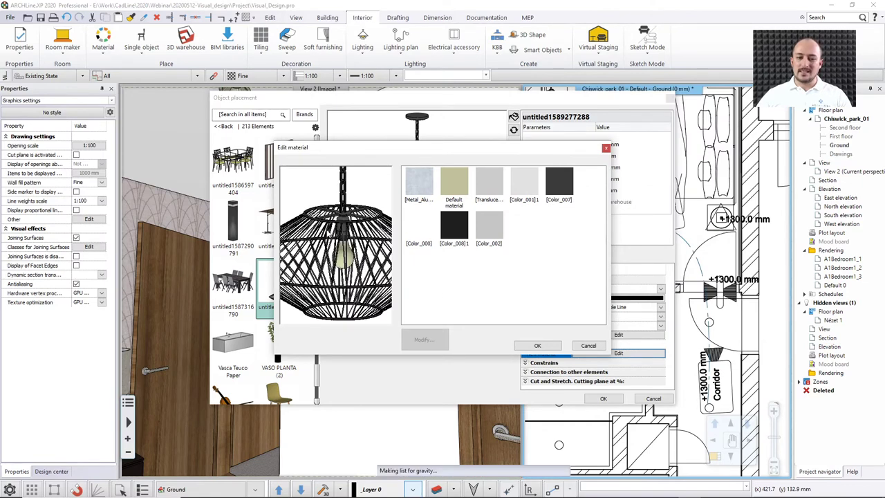
# - Apply the new glass material to the pendant lamp and check it in the real-time render
pyautogui.scroll(3, 328, 234)
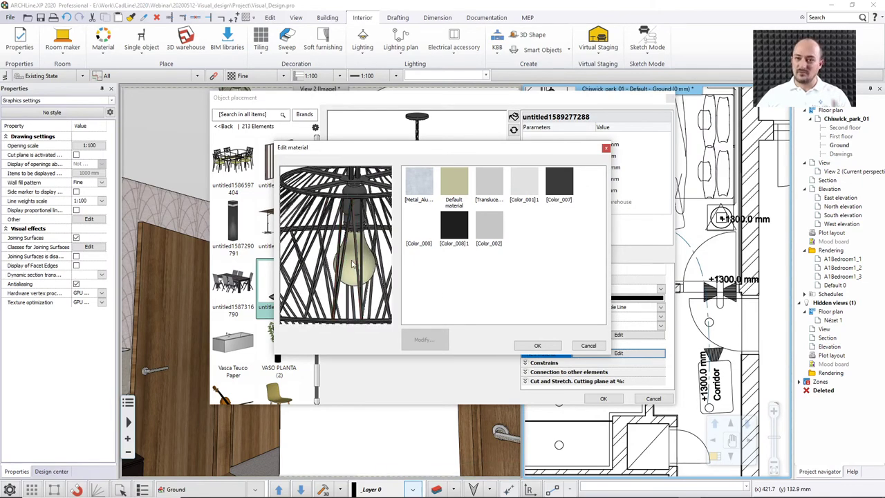
pyautogui.click(538, 346)
pyautogui.click(603, 399)
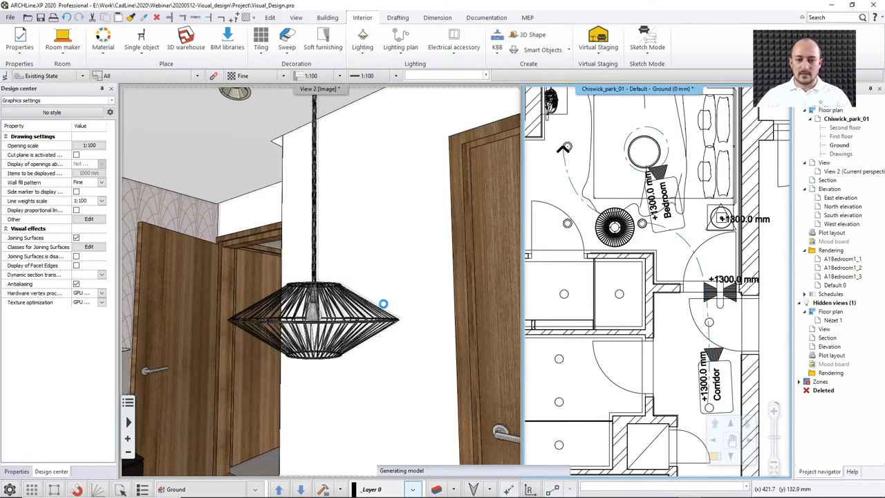
pyautogui.press('F9')
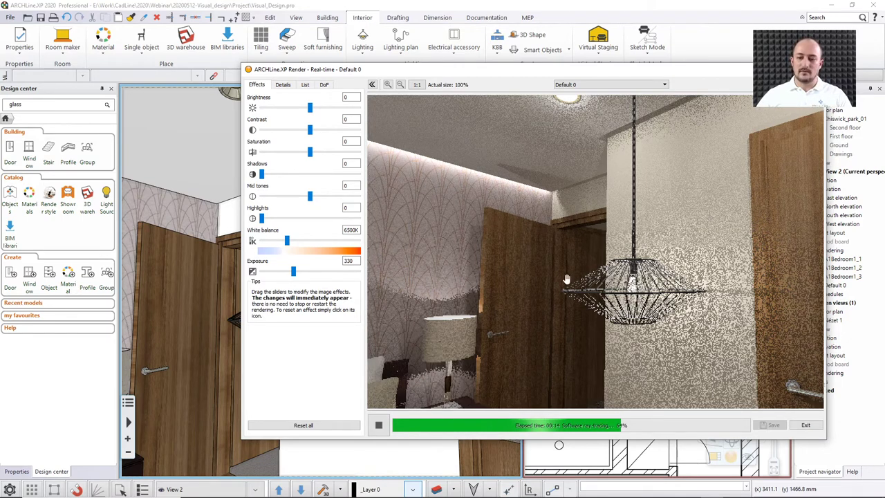
pyautogui.press('Escape')
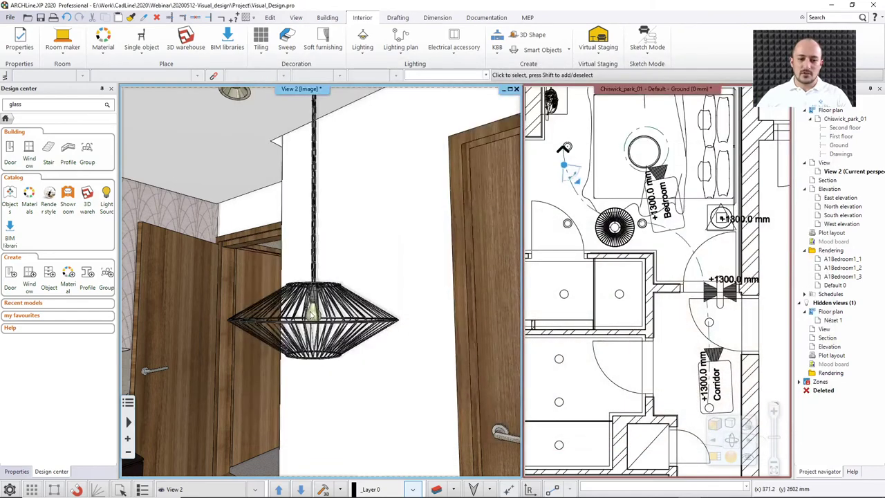
# - Replace the Default material inside the pendant lamp's bulb with the cream-coloured FCSoe2 material
pyautogui.click(313, 318)
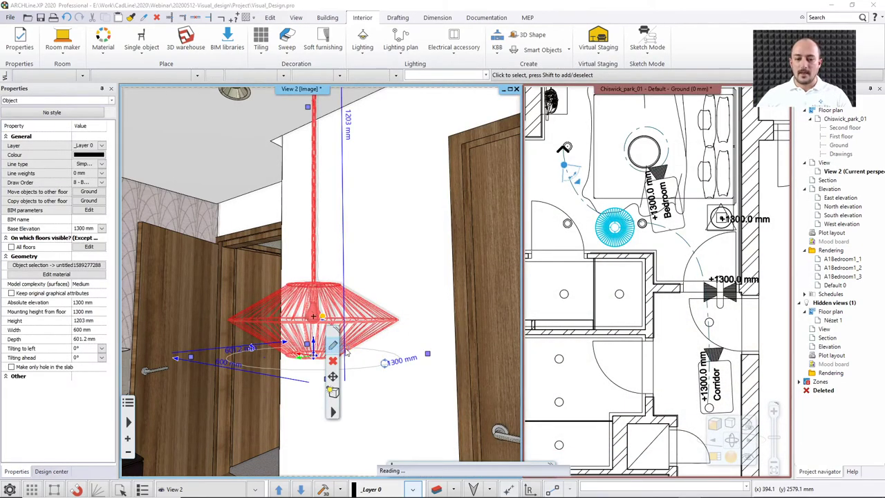
pyautogui.click(334, 346)
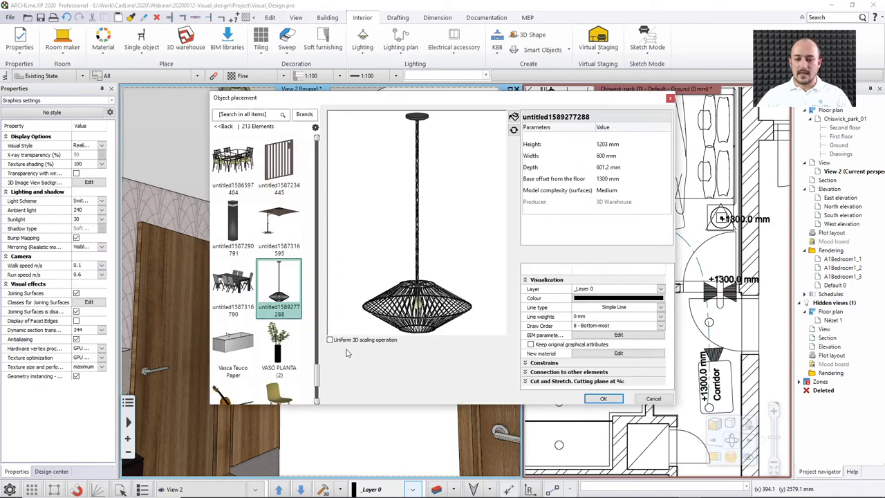
pyautogui.click(616, 353)
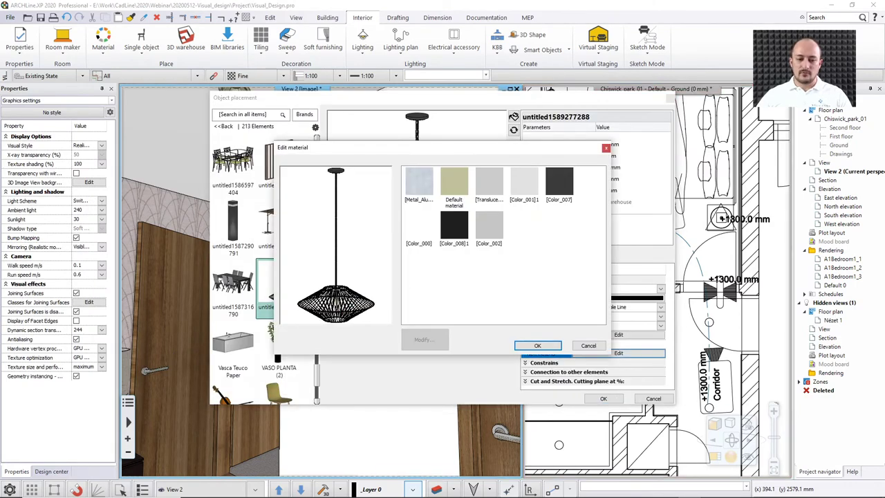
pyautogui.scroll(5, 337, 297)
pyautogui.click(338, 297)
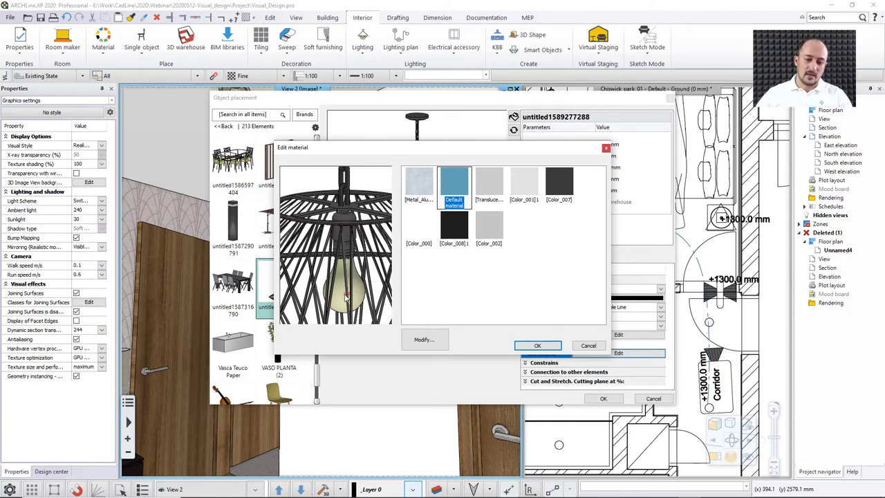
pyautogui.click(415, 343)
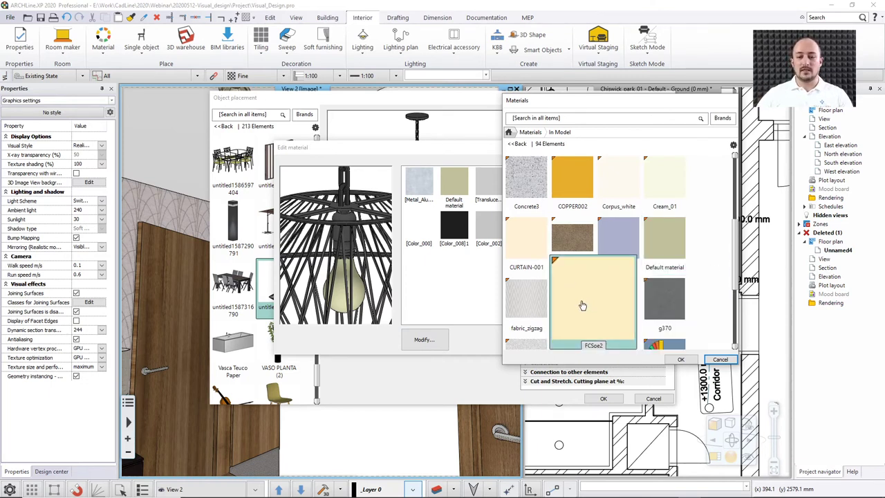
pyautogui.click(681, 359)
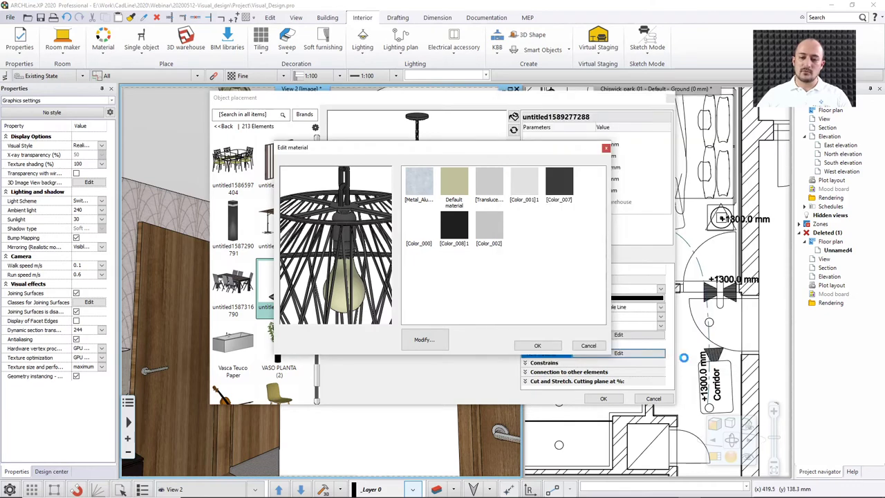
# - Change the FCSoe2 material's render style to Glass with a transparency of 0.77 and apply it to the lamp
pyautogui.click(457, 185)
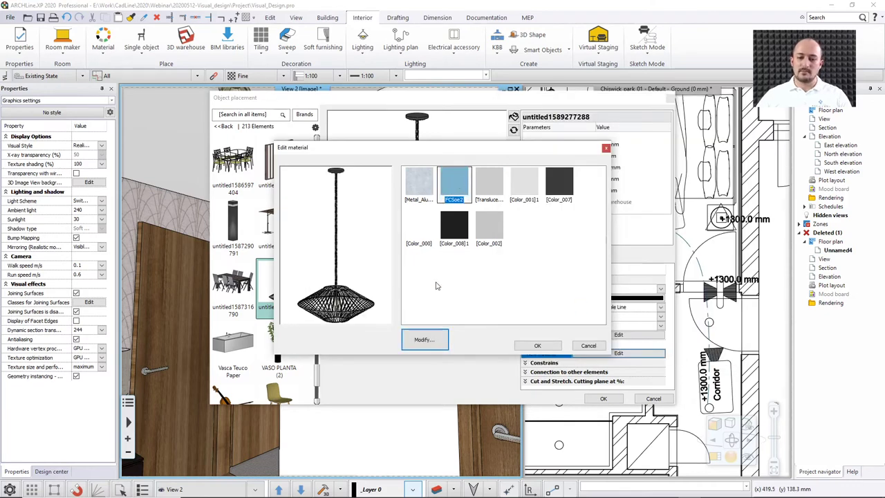
pyautogui.click(425, 339)
pyautogui.moveTo(541, 288)
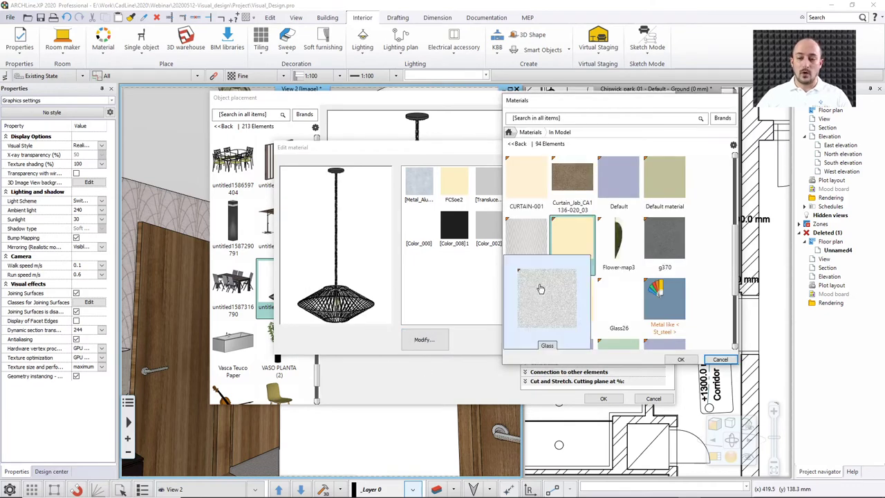
pyautogui.click(734, 146)
pyautogui.click(764, 152)
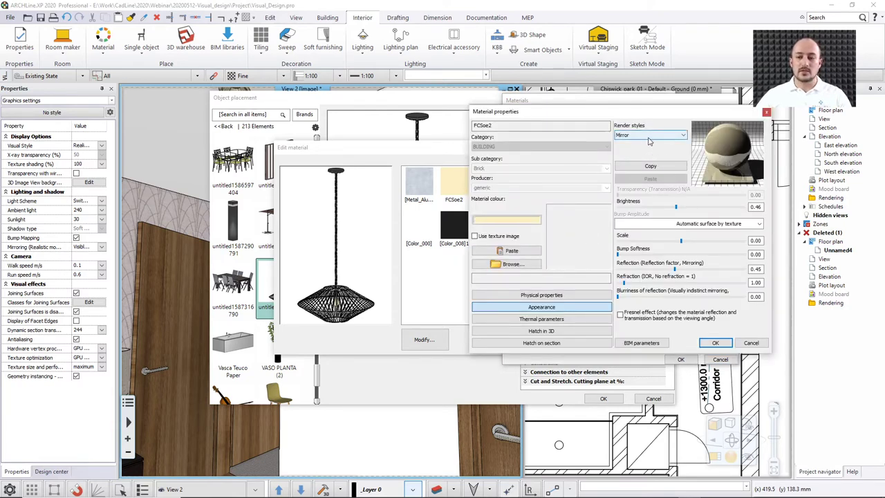
pyautogui.click(648, 135)
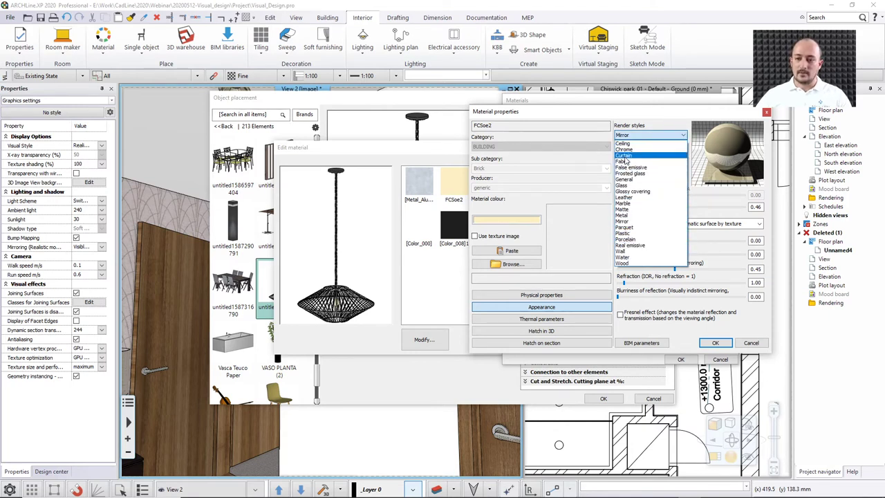
pyautogui.click(626, 186)
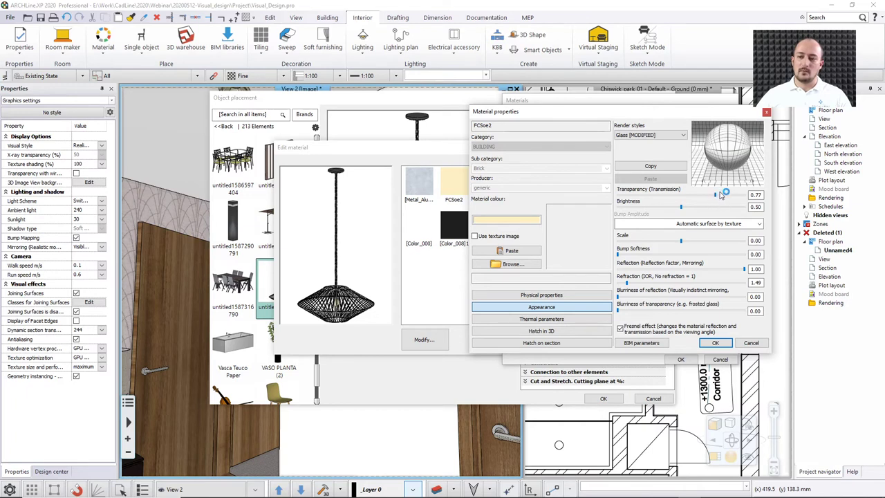
pyautogui.click(715, 344)
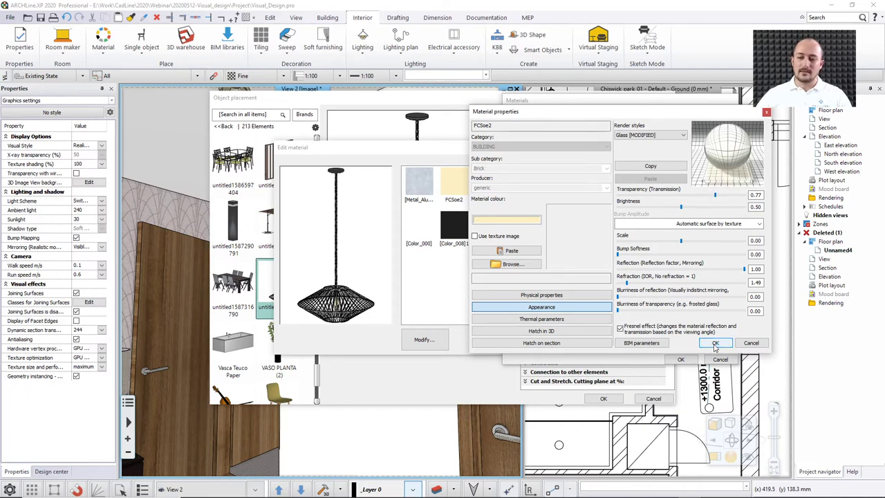
pyautogui.click(679, 360)
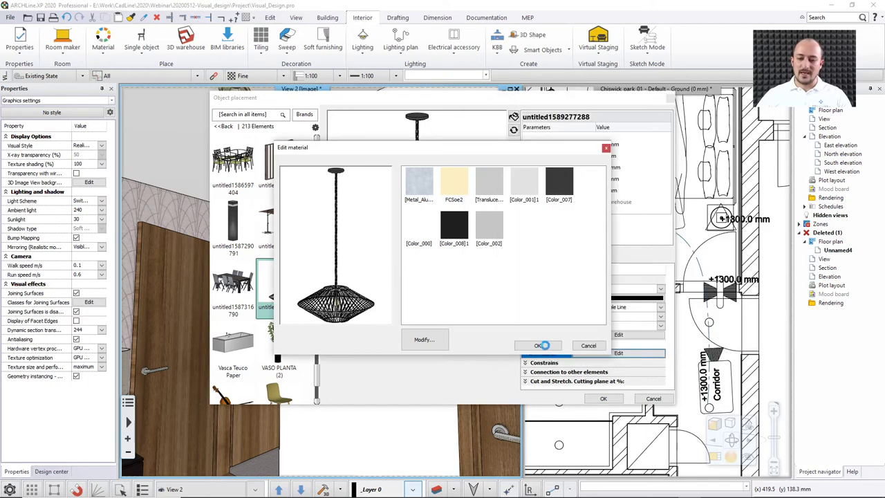
pyautogui.click(543, 348)
pyautogui.click(602, 400)
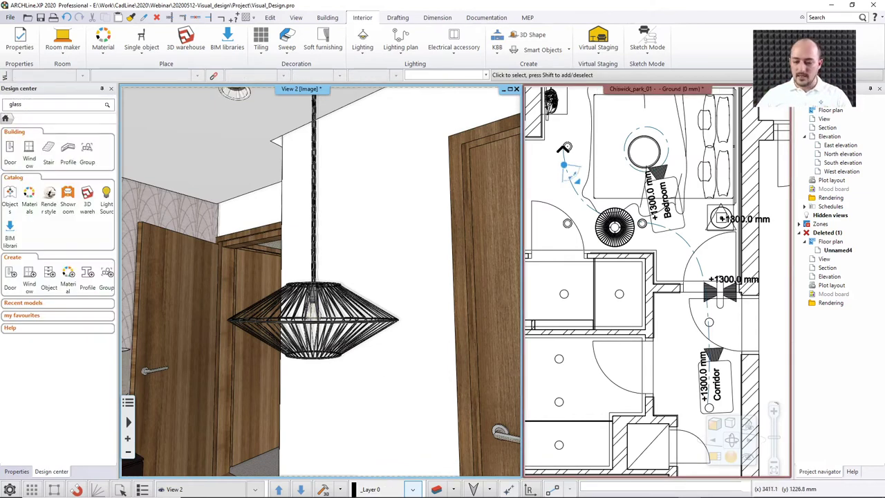
# - Switch to ARCHLine.XP Live and set the time of day for the housing scene's sunlight to 10:11
pyautogui.click(712, 493)
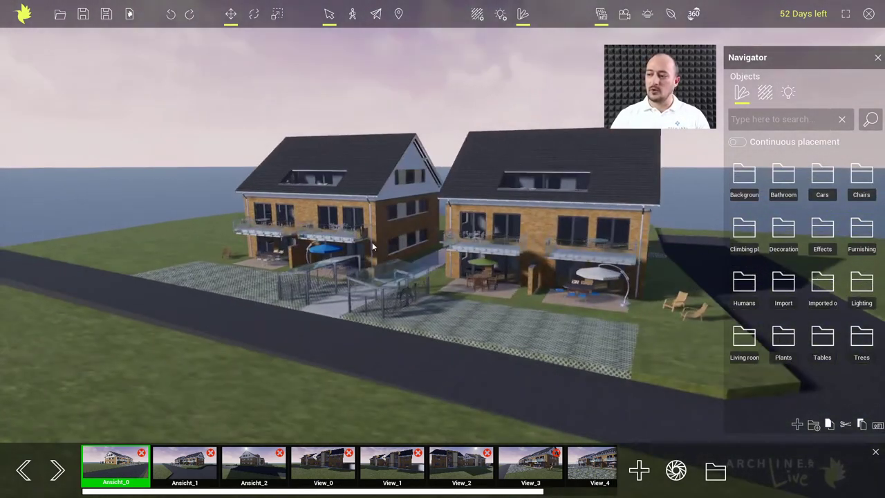
pyautogui.click(646, 14)
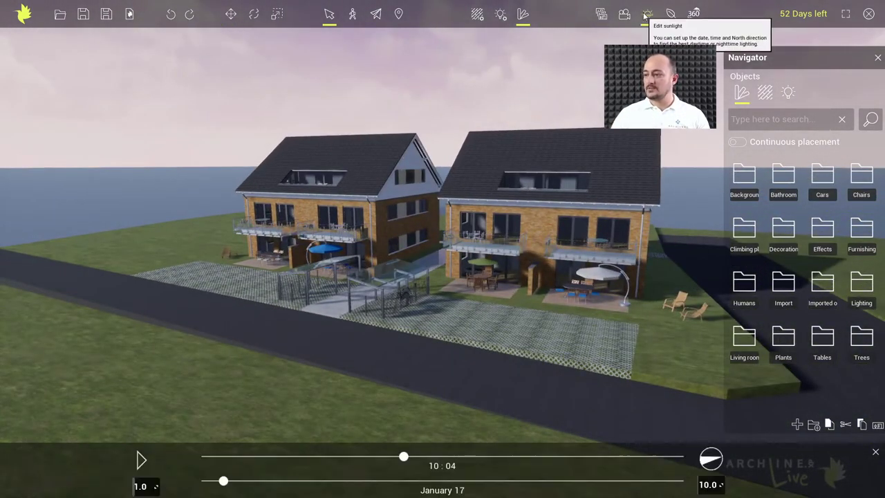
pyautogui.moveTo(404, 457); pyautogui.dragTo(383, 440)
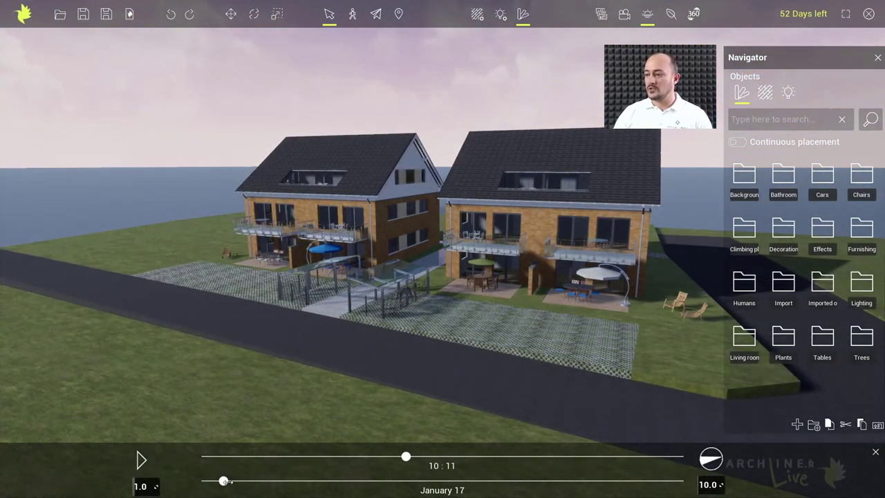
# - Set the date for the housing scene's sunlight to May 27 and inspect the houses in the changed light
pyautogui.moveTo(224, 481); pyautogui.dragTo(397, 482)
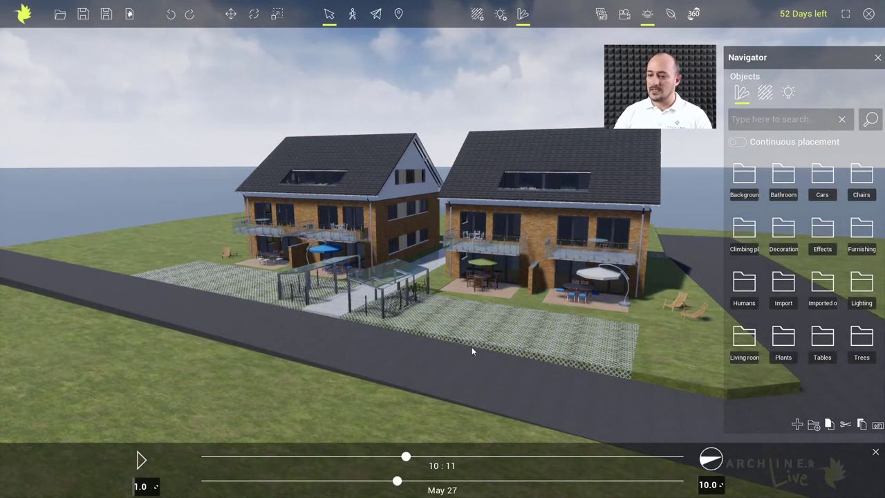
pyautogui.moveTo(472, 349); pyautogui.dragTo(428, 357, button='middle')
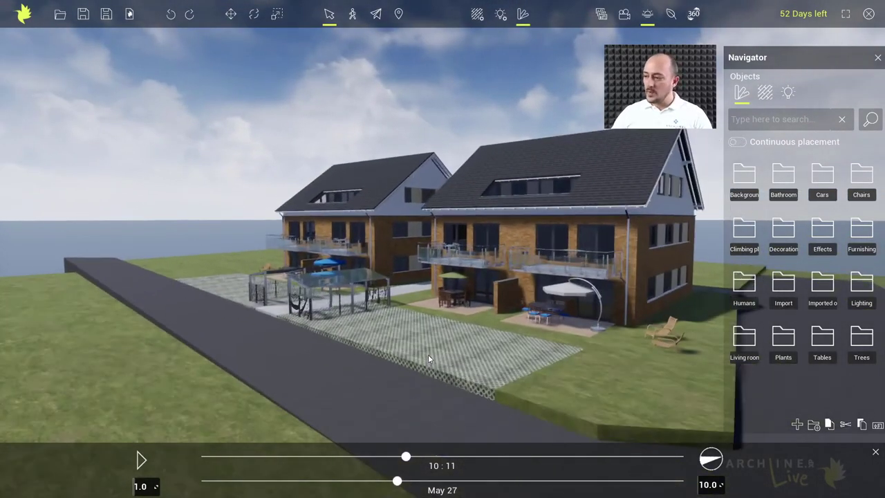
pyautogui.scroll(2, 458, 353)
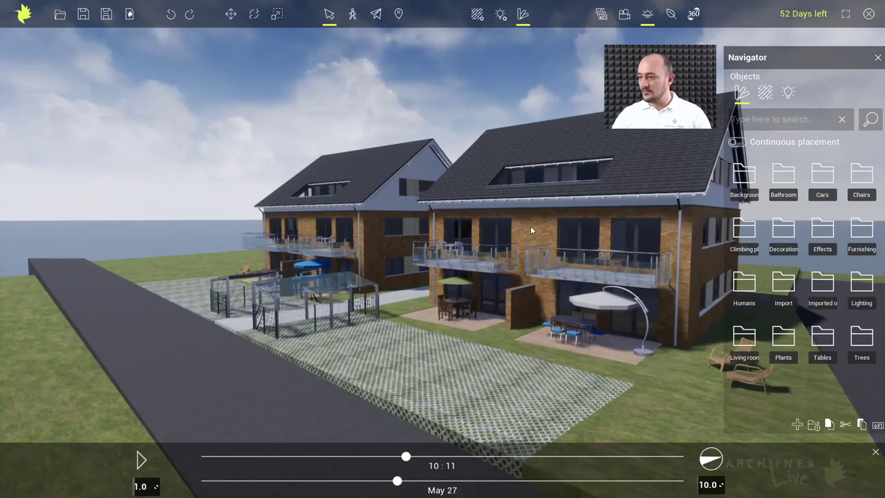
# - Recall the saved view Ansicht_1 and examine its rendered image Ansicht_1.png from the project folder, closing the image and folder after viewing
pyautogui.click(601, 14)
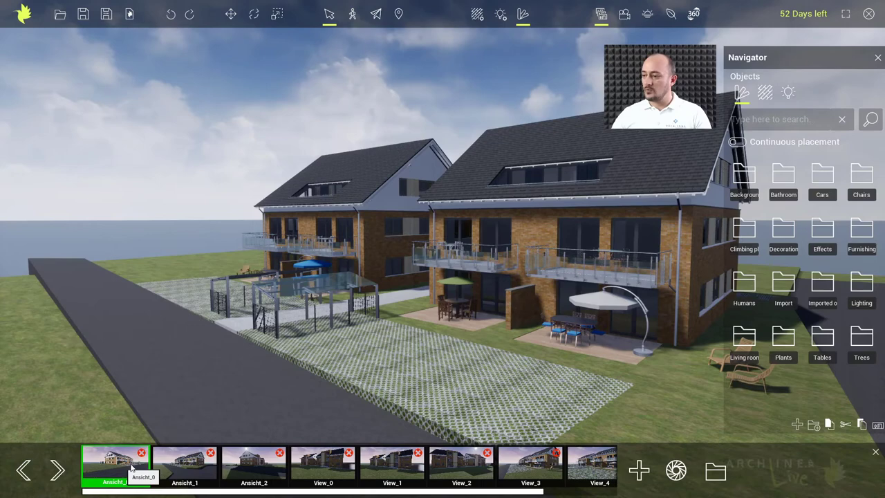
pyautogui.click(185, 463)
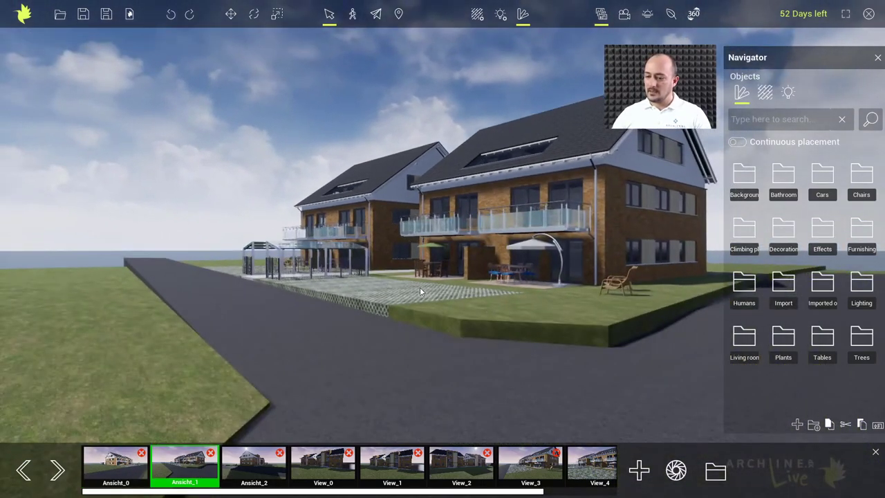
pyautogui.click(716, 471)
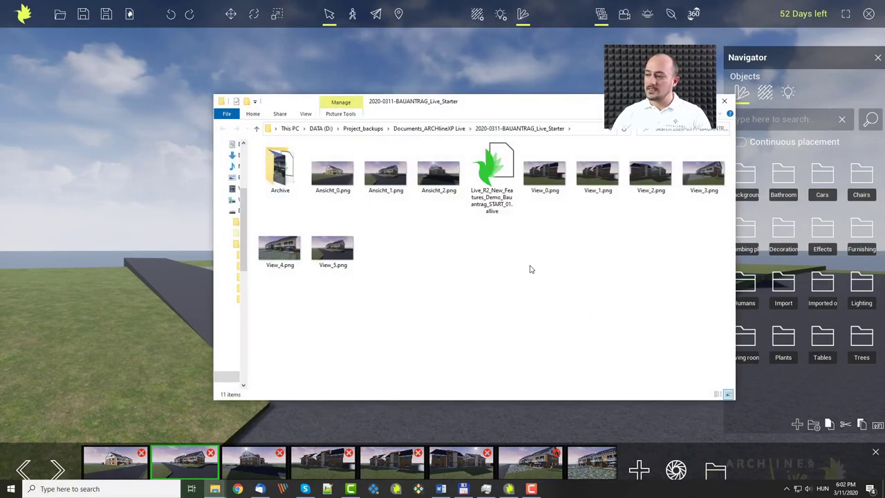
pyautogui.click(391, 175)
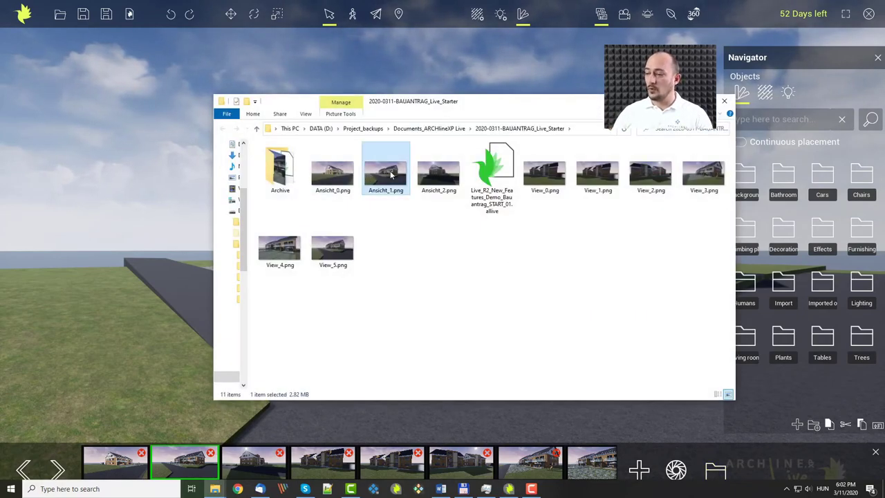
pyautogui.doubleClick(391, 175)
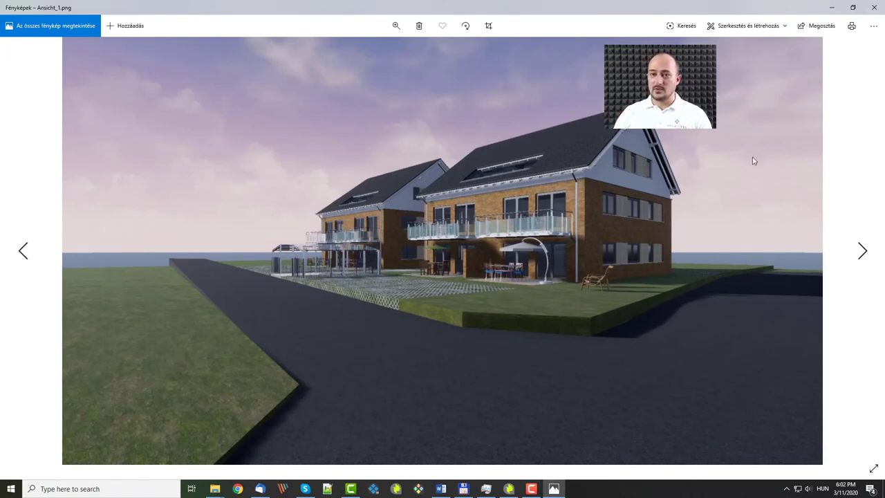
pyautogui.click(870, 9)
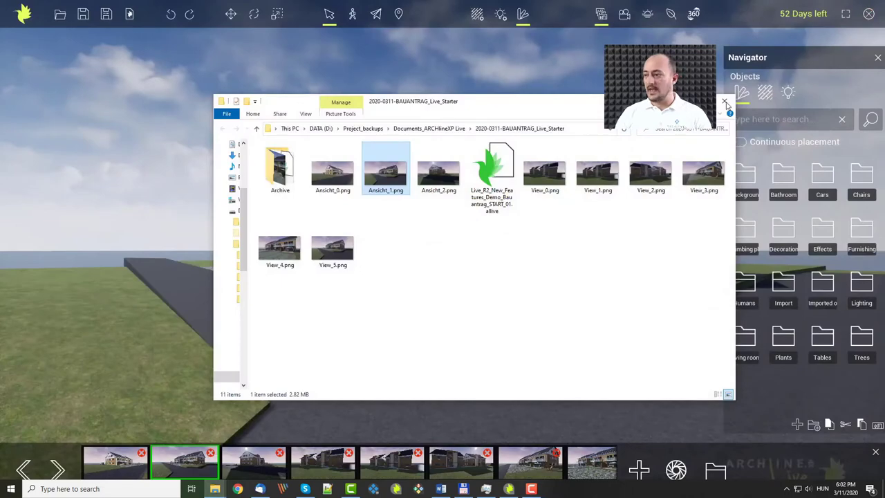
pyautogui.click(723, 103)
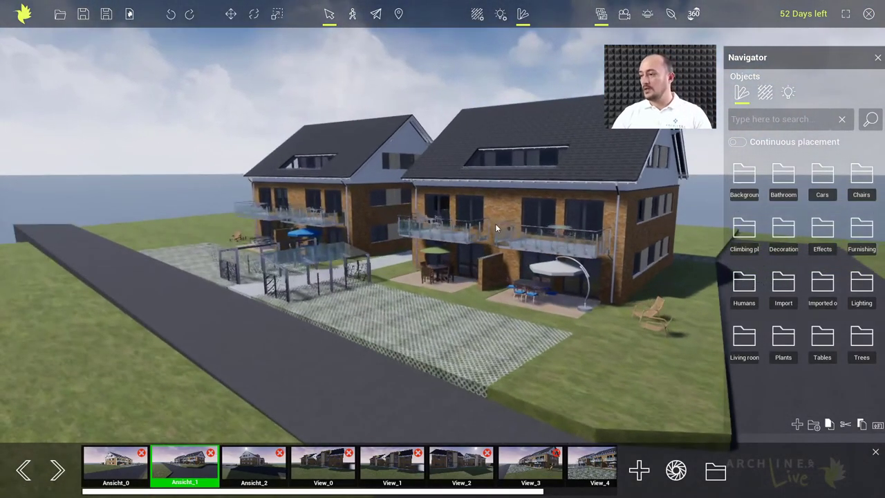
# - Raise the brightness of the facade's Klinker-hellgelb-02 brick material to 0.867, keeping the material type as Wall
pyautogui.scroll(5, 499, 219)
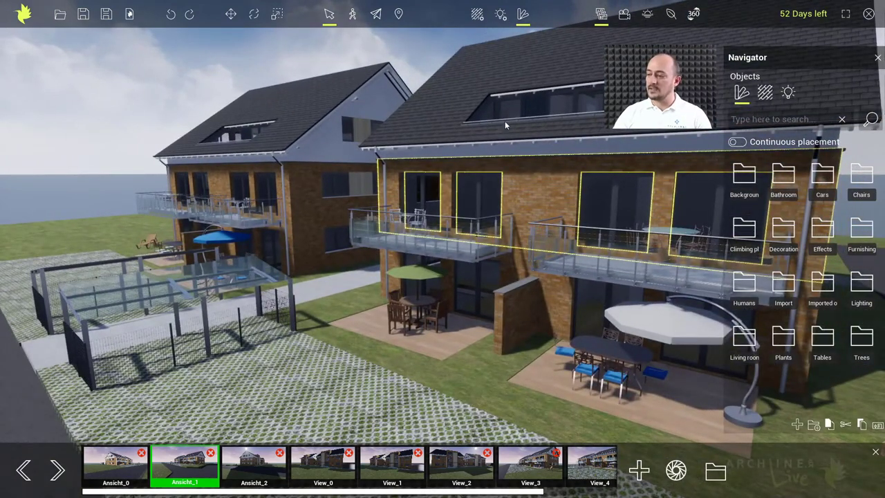
pyautogui.click(478, 14)
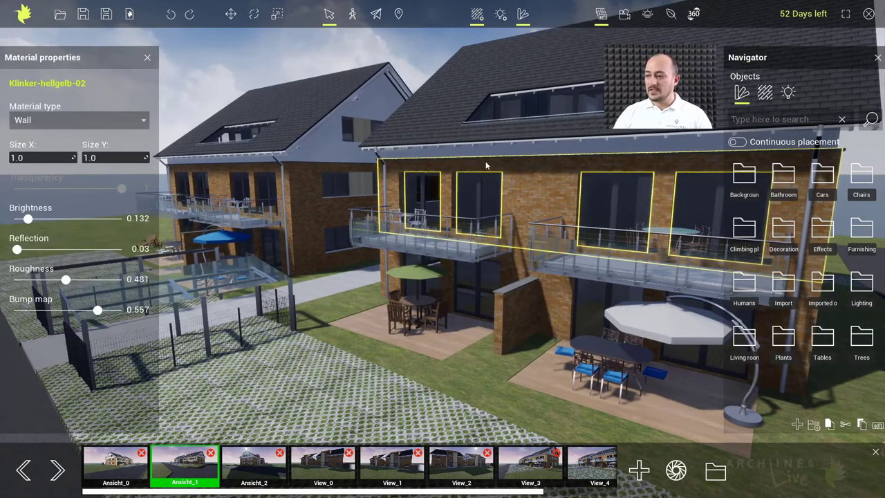
pyautogui.click(138, 120)
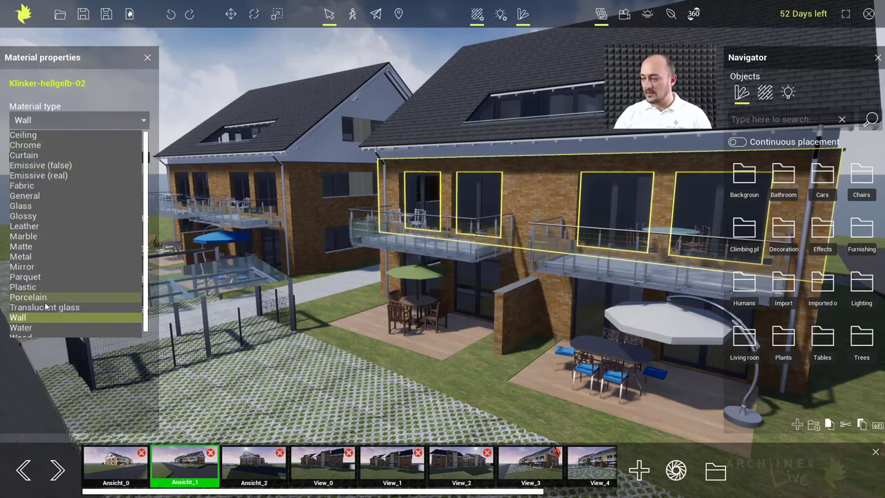
pyautogui.click(117, 98)
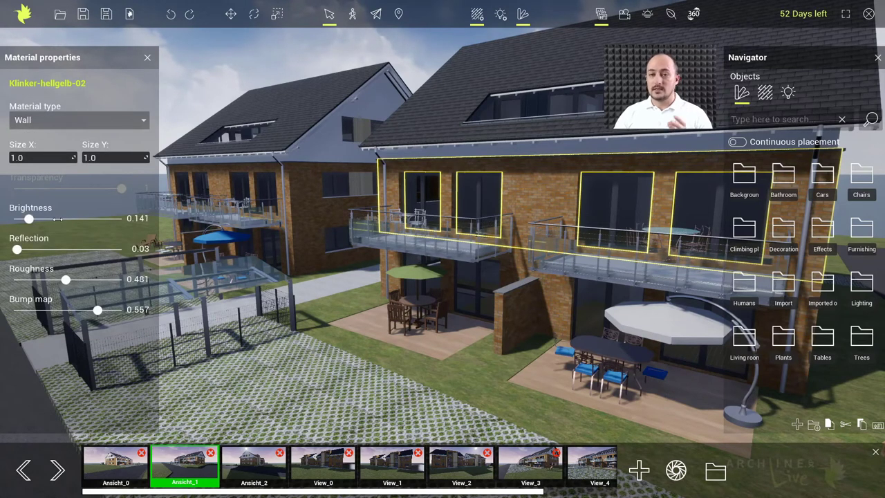
pyautogui.moveTo(59, 218); pyautogui.dragTo(107, 221)
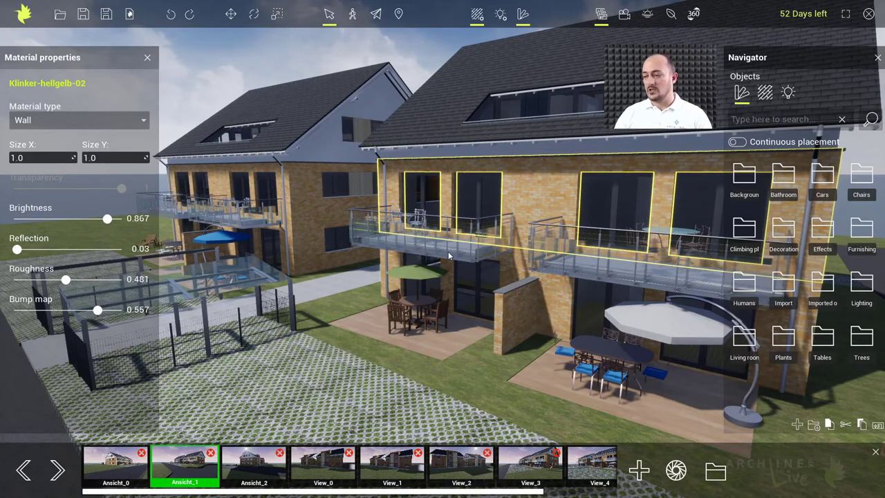
pyautogui.click(147, 58)
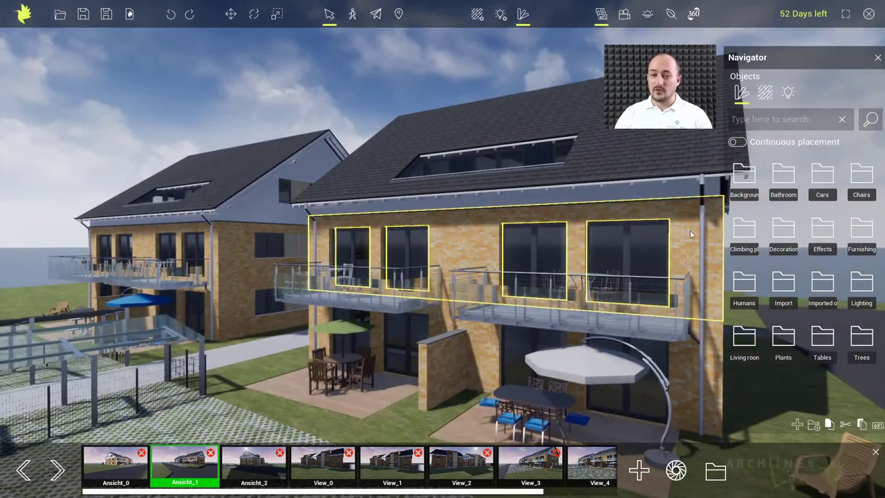
# - Try Acrylic glass and Blue tint glass on all the house windows, and settle on the library's Glass material
pyautogui.click(765, 94)
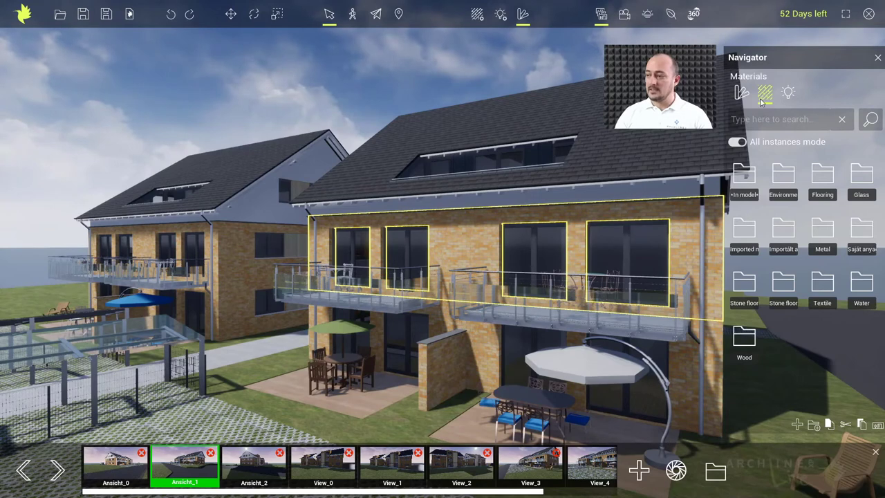
pyautogui.doubleClick(863, 179)
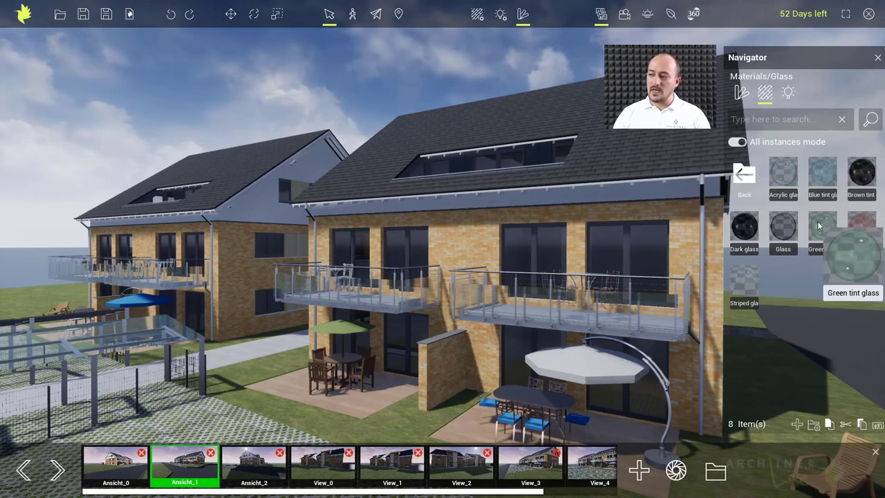
pyautogui.moveTo(571, 234); pyautogui.dragTo(521, 249)
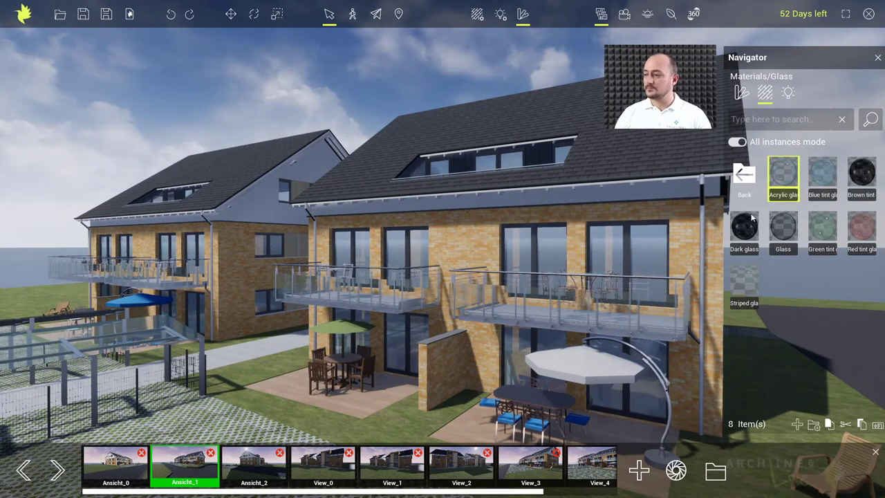
pyautogui.moveTo(822, 176); pyautogui.dragTo(656, 254)
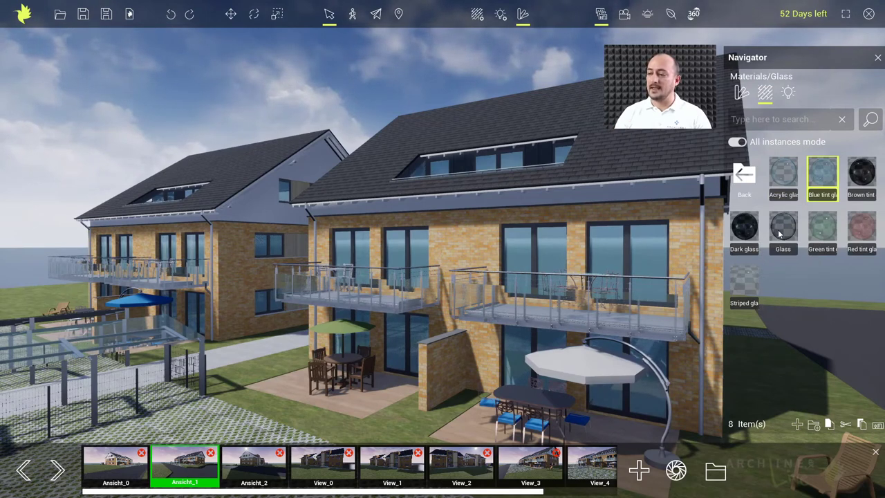
pyautogui.moveTo(782, 228); pyautogui.dragTo(616, 248)
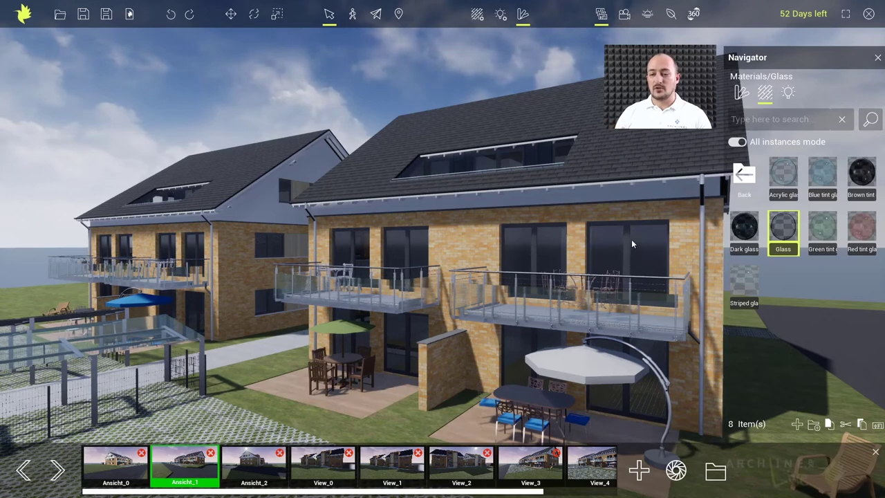
# - Try Dark glass on the balcony railing panels in all-instances mode, and replace it with Striped glass
pyautogui.scroll(2, 632, 239)
pyautogui.moveTo(744, 228); pyautogui.dragTo(538, 254)
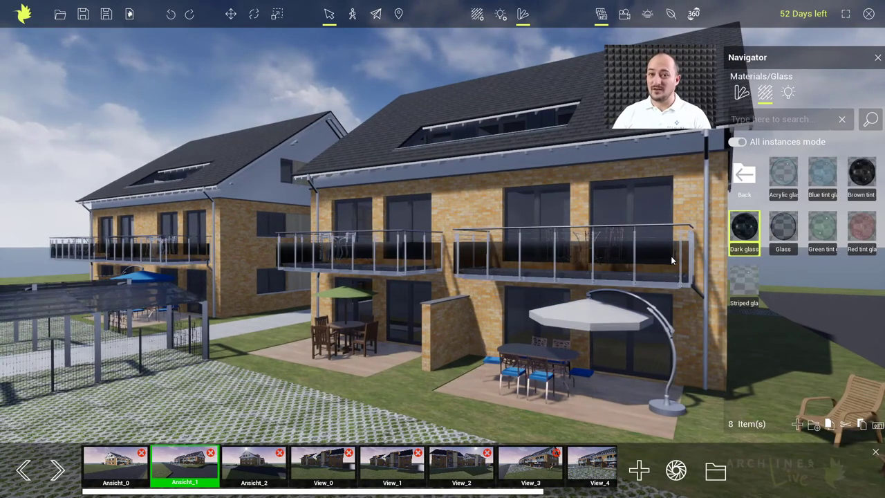
pyautogui.moveTo(783, 230)
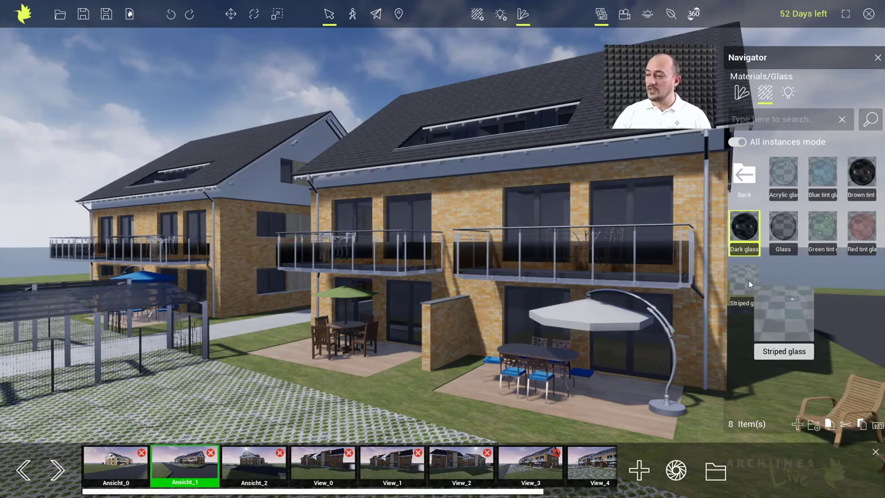
pyautogui.moveTo(744, 282); pyautogui.dragTo(659, 268)
pyautogui.scroll(5, 542, 255)
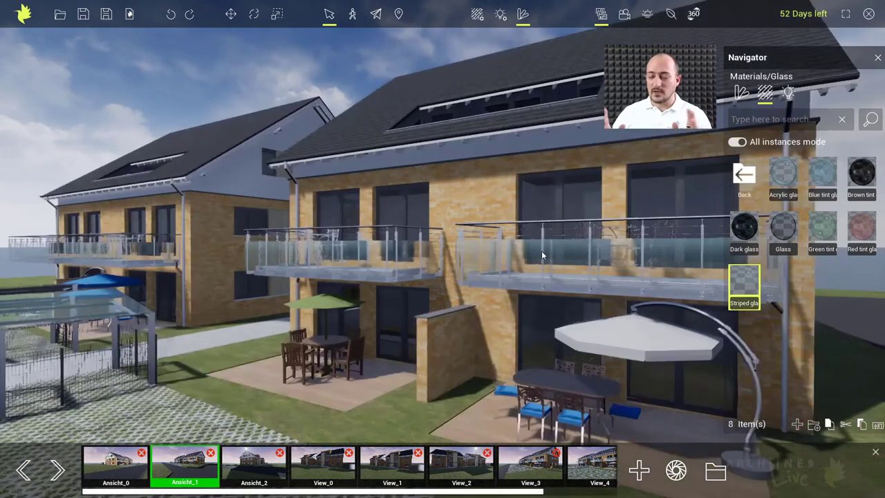
pyautogui.moveTo(331, 282); pyautogui.dragTo(566, 291)
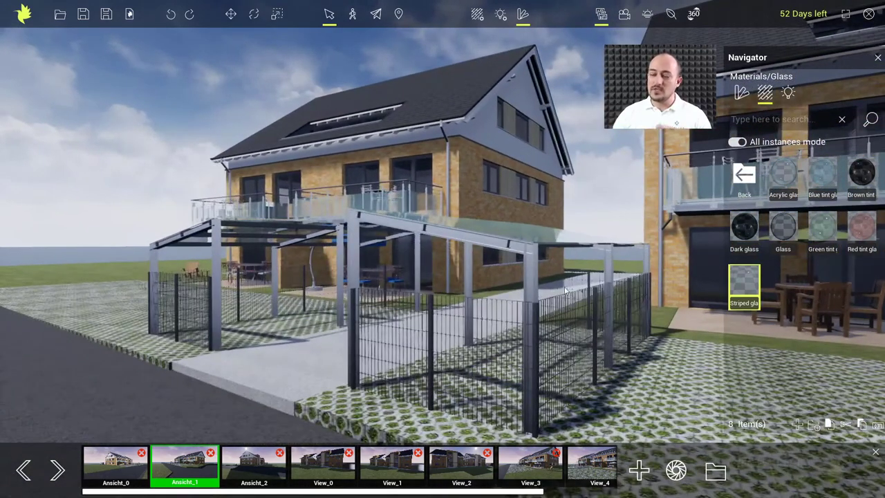
# - Compare Asphalt 02 and Asphalt 01 from the Environment materials on the road, and finish with Asphalt 02 applied
pyautogui.click(744, 177)
pyautogui.doubleClick(746, 178)
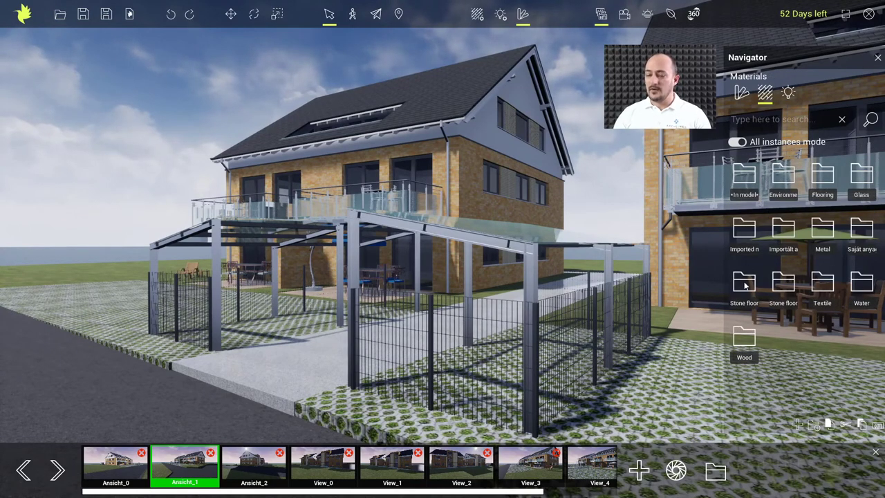
pyautogui.doubleClick(786, 182)
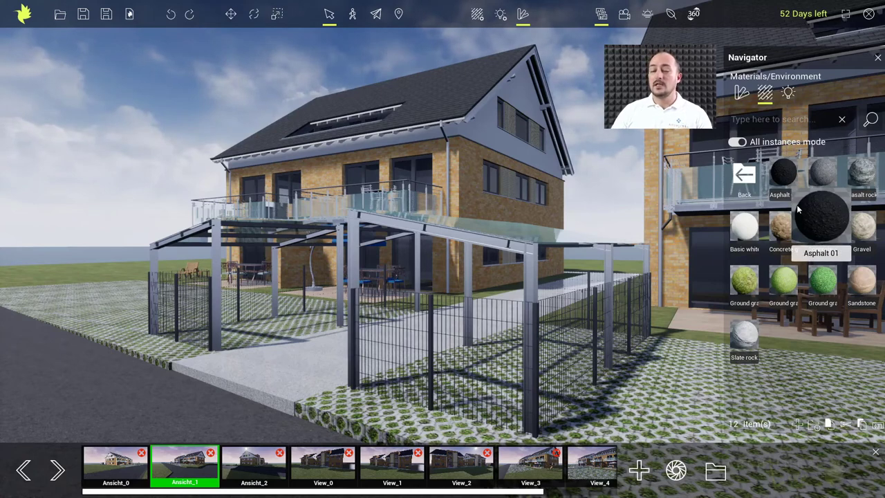
pyautogui.moveTo(203, 389); pyautogui.dragTo(197, 400)
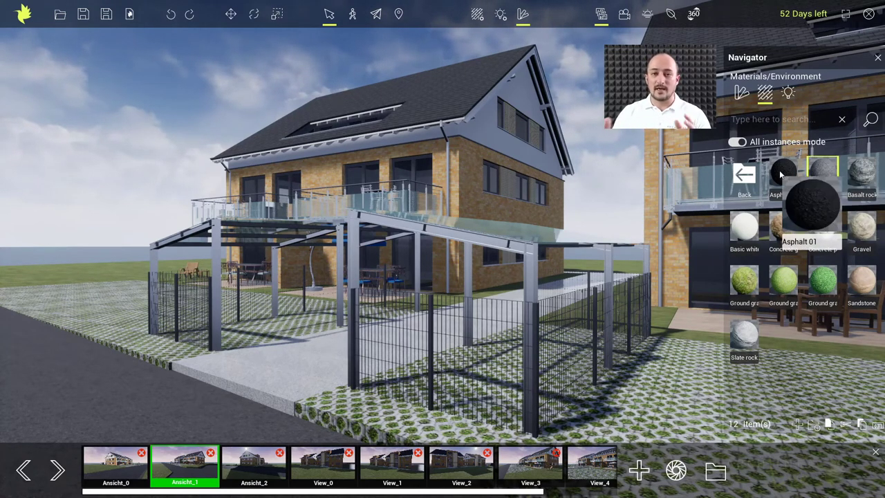
pyautogui.moveTo(783, 176); pyautogui.dragTo(154, 418)
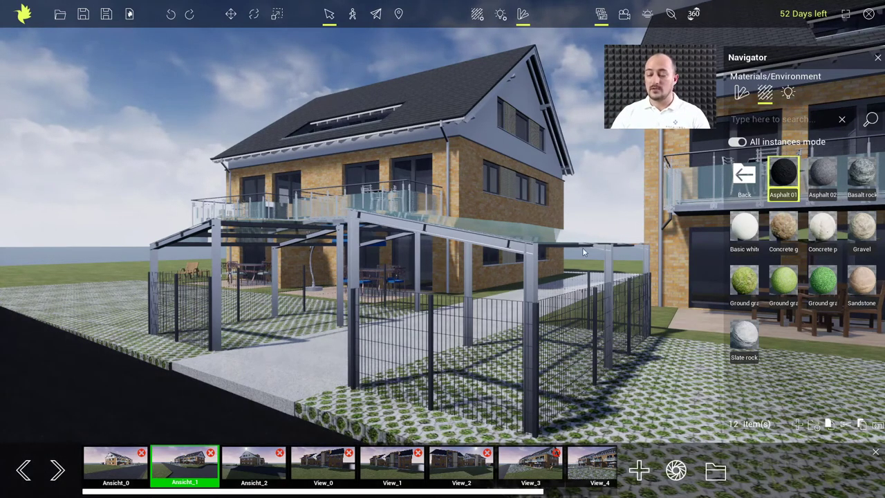
pyautogui.moveTo(800, 185)
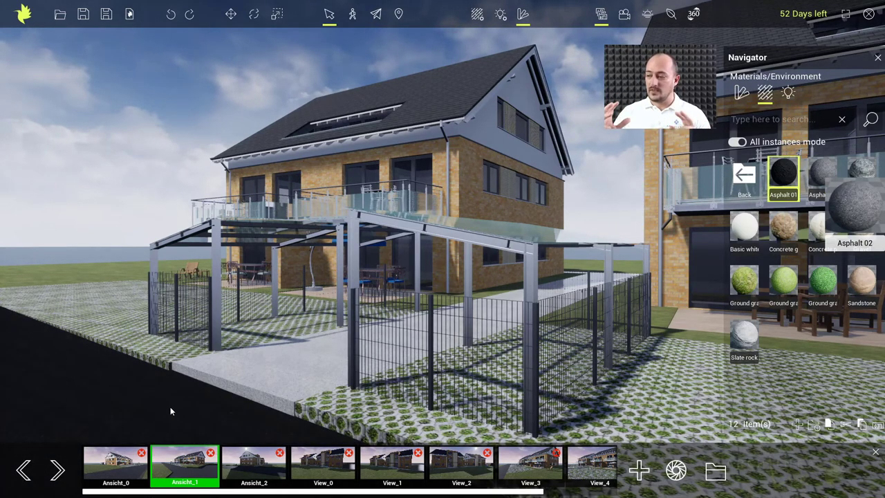
pyautogui.moveTo(170, 410); pyautogui.dragTo(170, 410)
# - Look through the Flooring, Metal and both Stone flooring material folders for a paving suited to the path between the houses
pyautogui.press('Up')
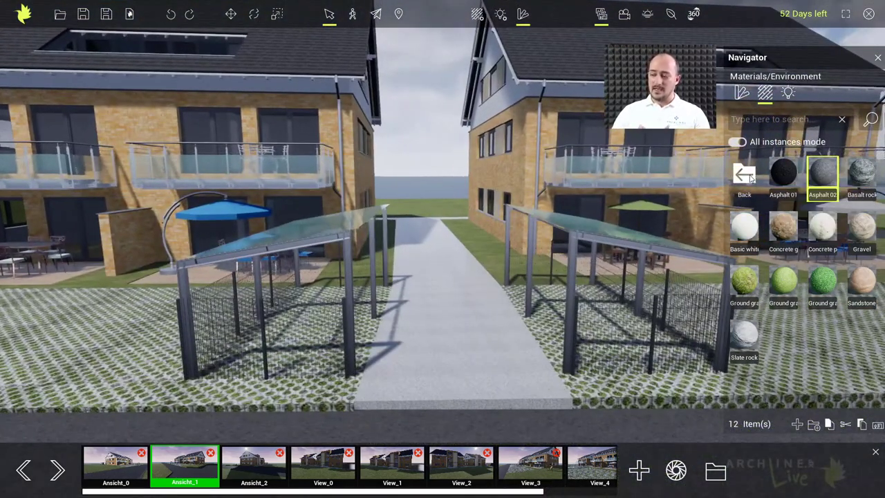
pyautogui.click(751, 177)
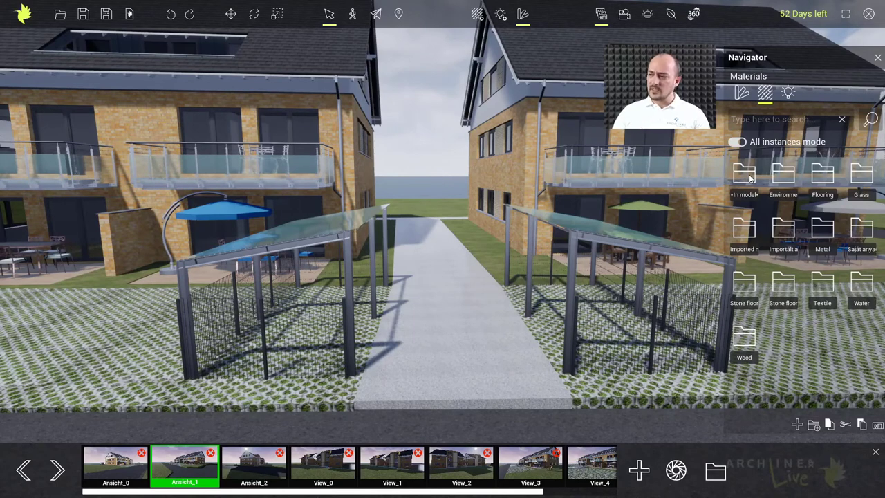
pyautogui.click(821, 177)
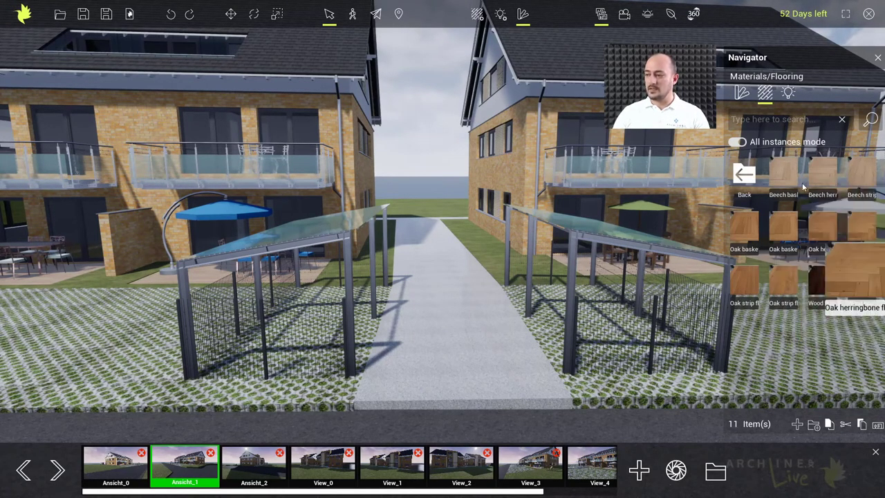
pyautogui.click(748, 177)
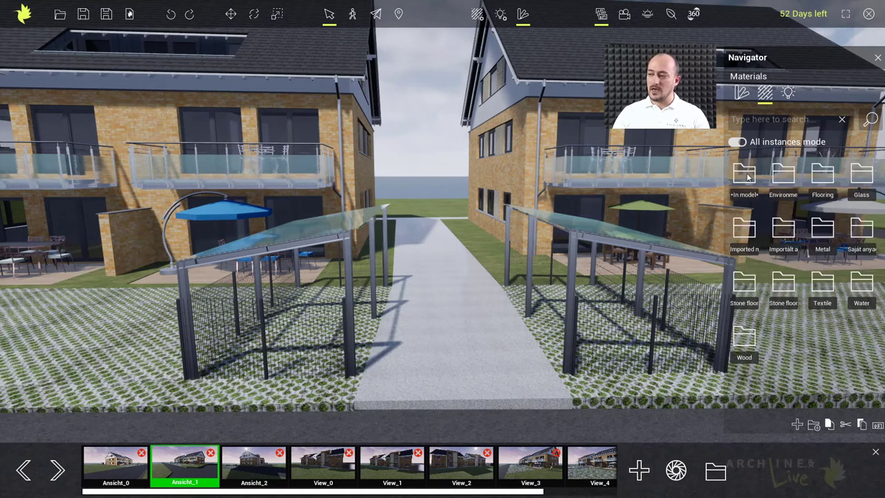
pyautogui.click(819, 232)
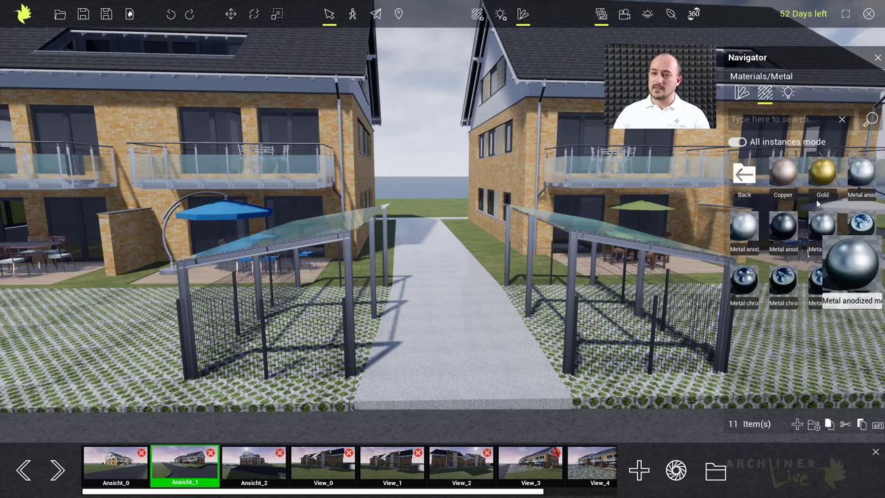
pyautogui.click(746, 177)
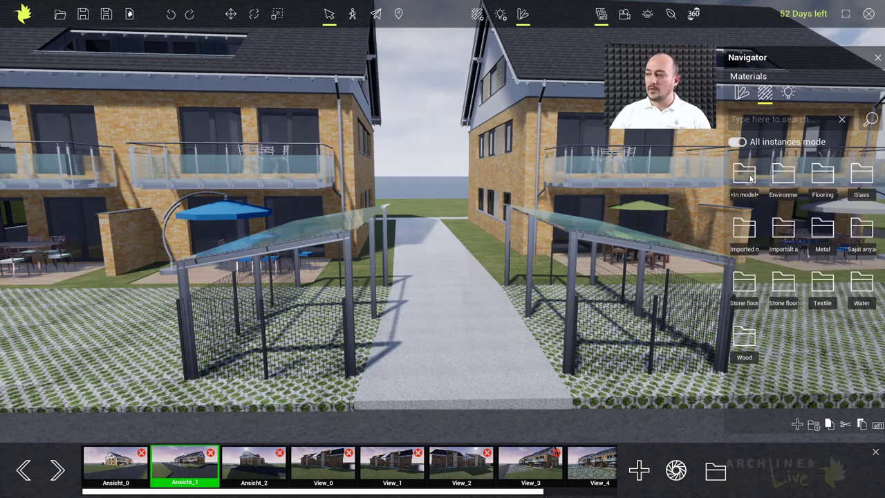
pyautogui.click(785, 287)
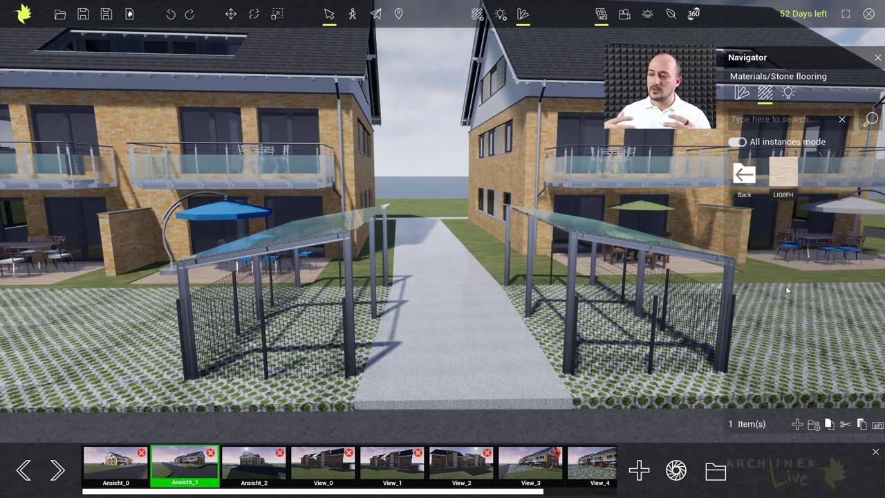
pyautogui.click(745, 177)
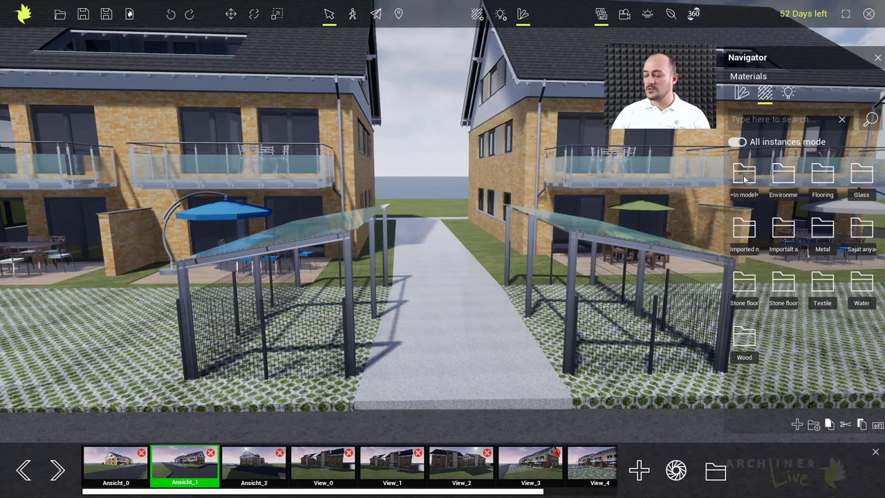
pyautogui.click(744, 288)
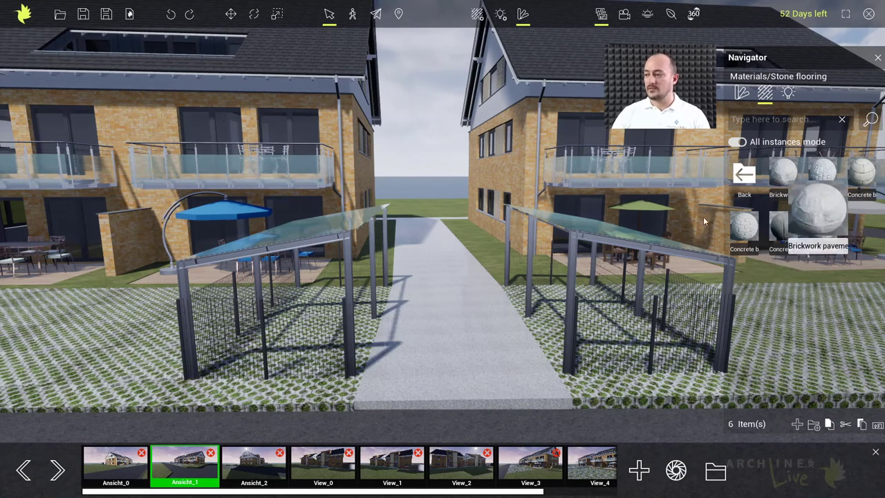
# - Try Brickwork pavement and Cobblestone on the path between the houses, and inspect the cobblestones up close
pyautogui.moveTo(461, 342); pyautogui.dragTo(460, 342)
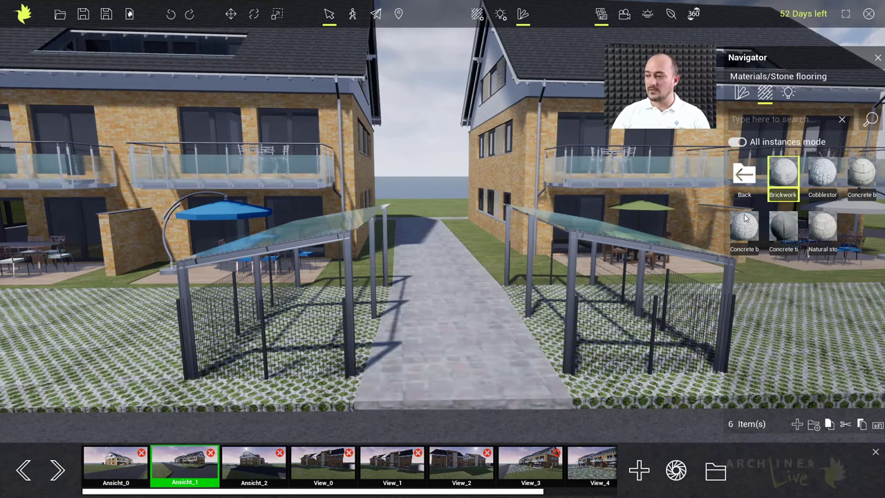
pyautogui.moveTo(467, 341); pyautogui.dragTo(468, 340)
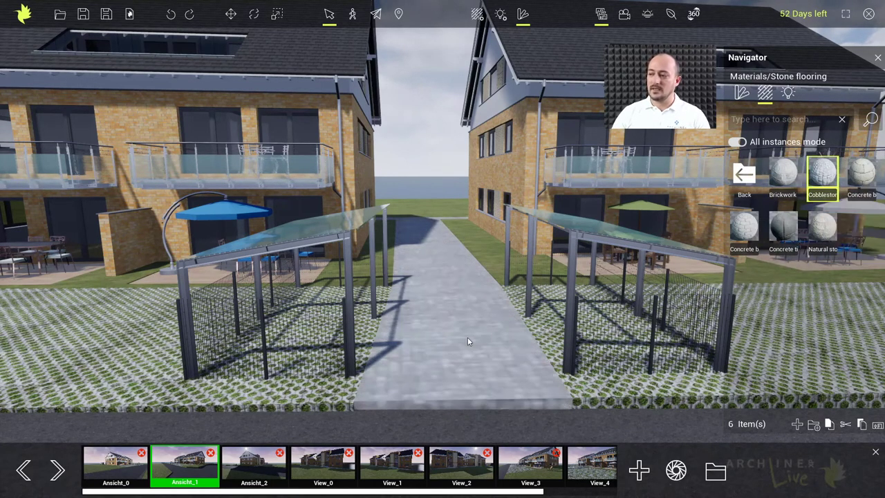
pyautogui.scroll(3, 464, 341)
pyautogui.scroll(5, 464, 339)
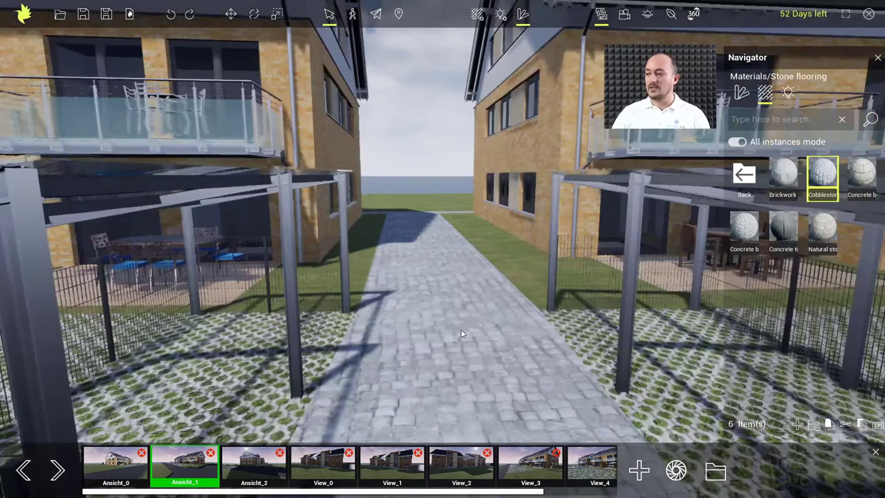
pyautogui.scroll(5, 458, 319)
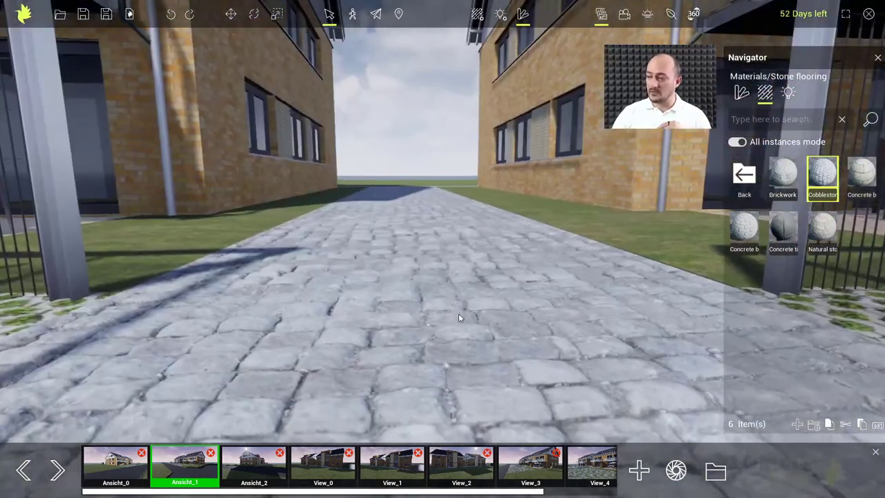
pyautogui.scroll(-8, 459, 307)
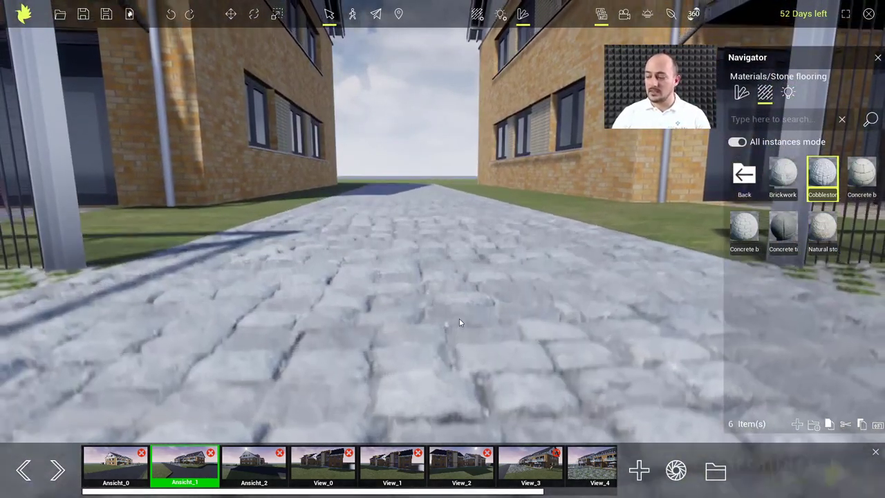
pyautogui.scroll(-5, 455, 354)
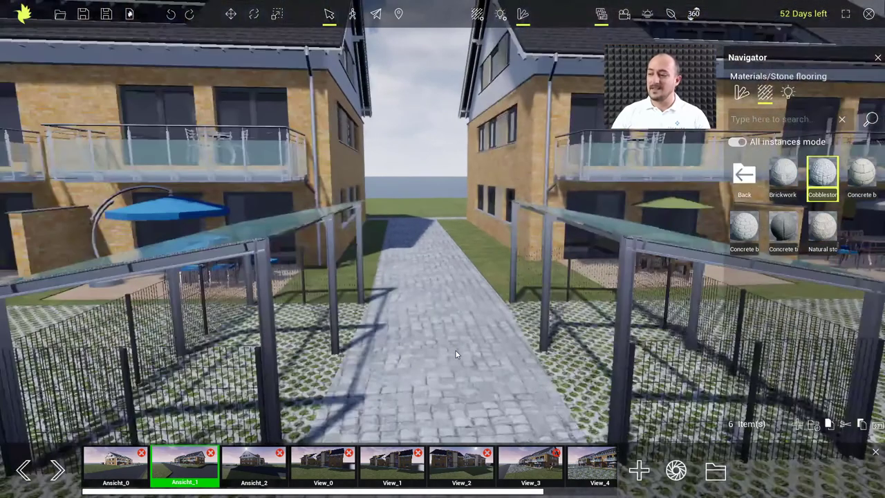
# - Try Natural stone pavement on the path between the houses, and replace it with the first Concrete material in Stone flooring
pyautogui.moveTo(821, 232)
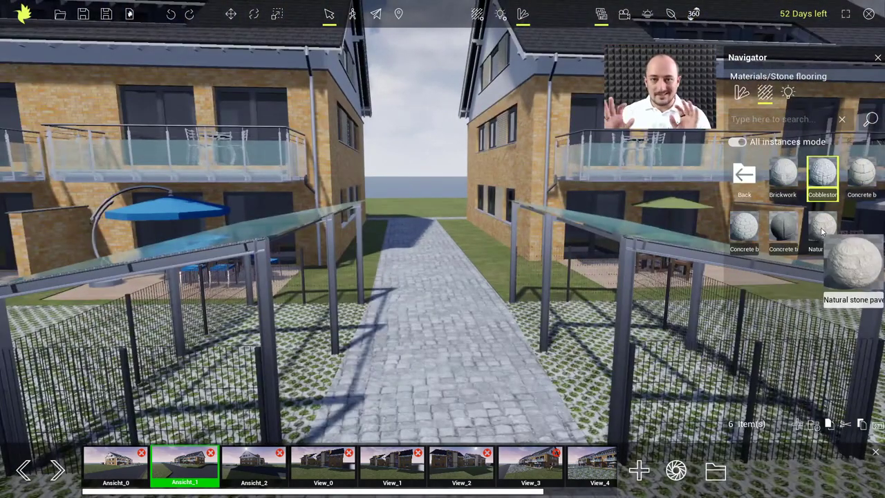
pyautogui.moveTo(424, 371); pyautogui.dragTo(424, 371)
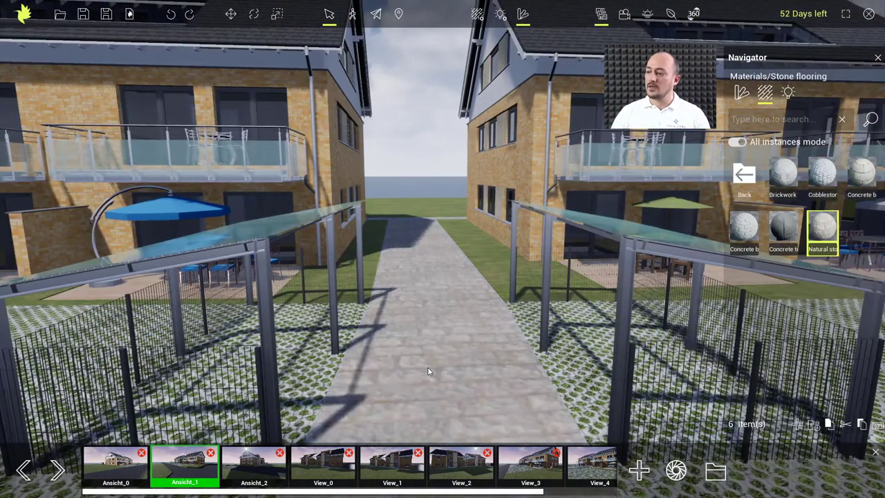
pyautogui.moveTo(861, 174); pyautogui.dragTo(439, 349)
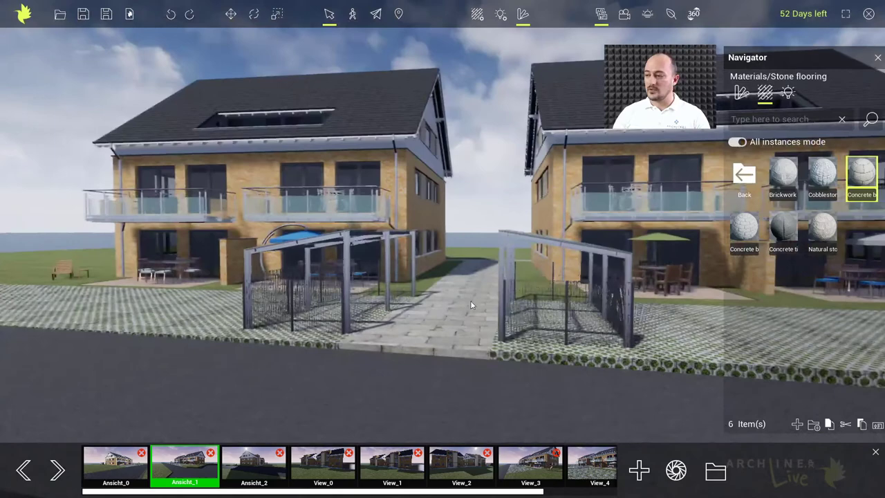
pyautogui.moveTo(471, 300); pyautogui.dragTo(408, 366)
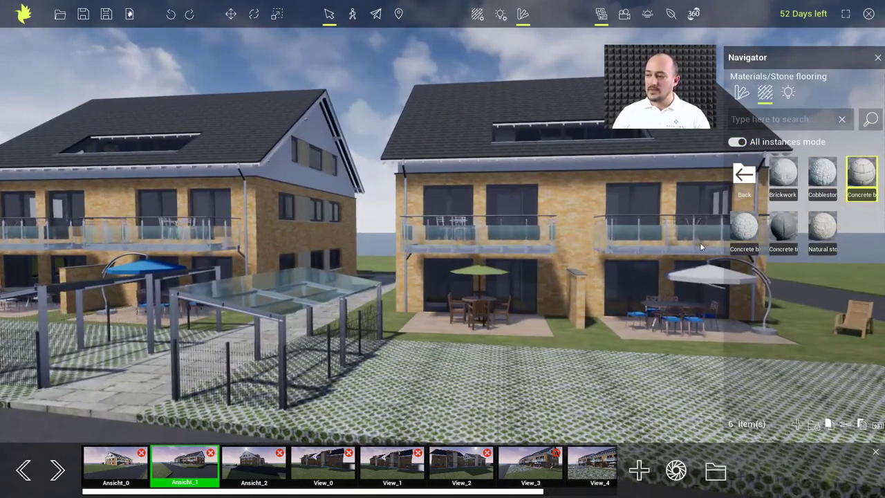
# - Place the Car - hatchback object from the Cars library on the grass paving beside the nearer carport
pyautogui.click(742, 176)
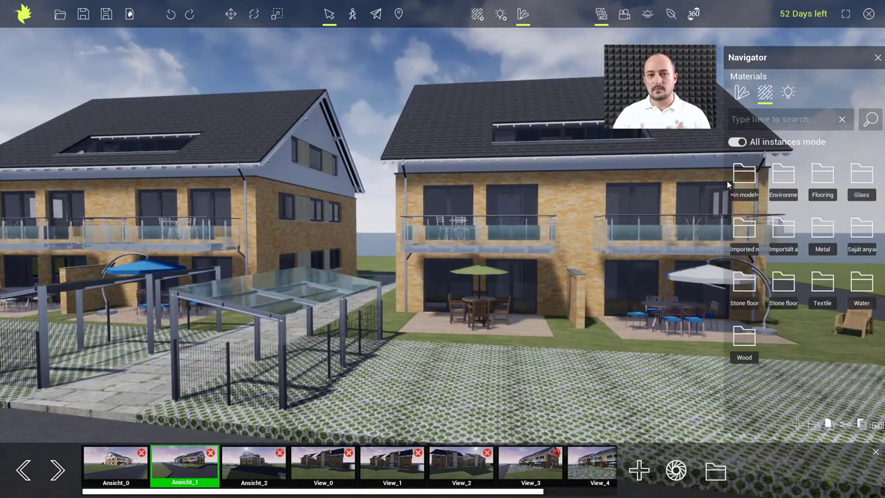
pyautogui.click(741, 94)
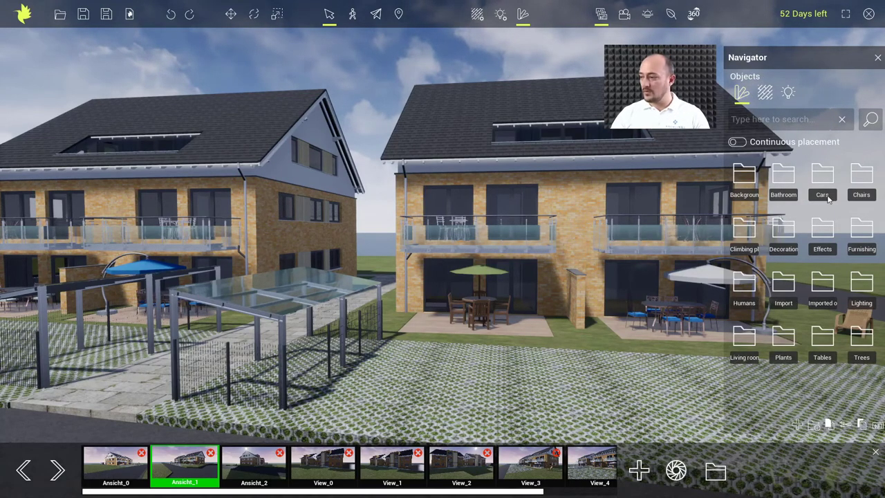
pyautogui.click(822, 176)
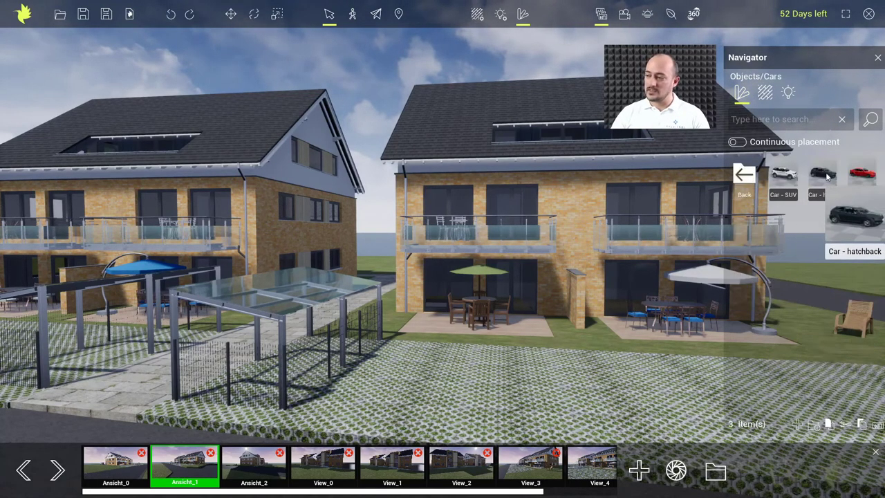
pyautogui.moveTo(427, 393); pyautogui.dragTo(417, 391)
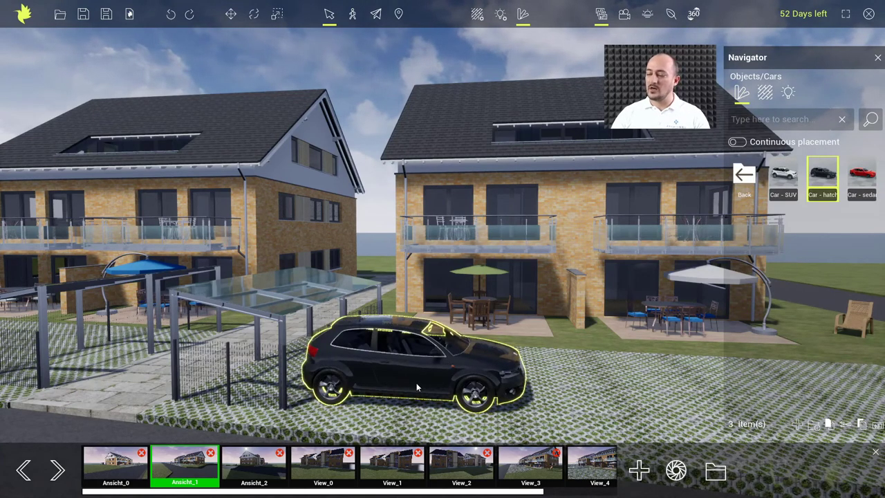
# - Rotate the hatchback about its vertical axis so its rear faces the road, and move it forward on the grass paving
pyautogui.click(231, 14)
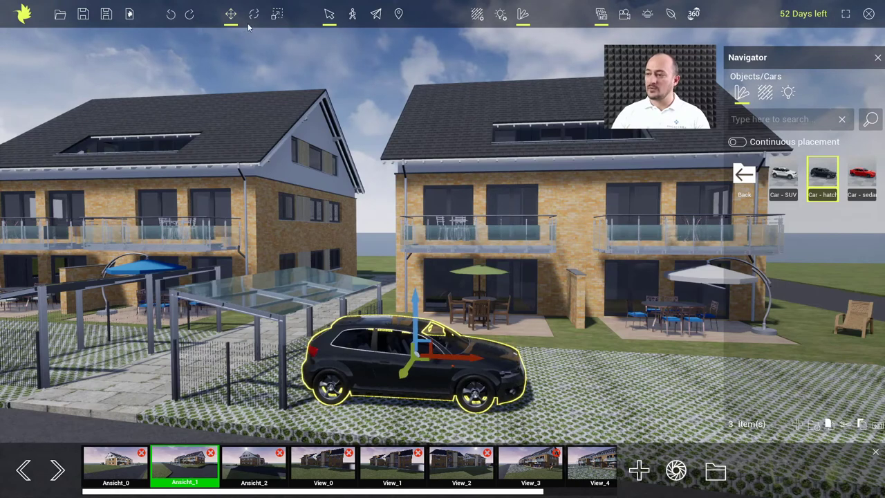
pyautogui.click(254, 15)
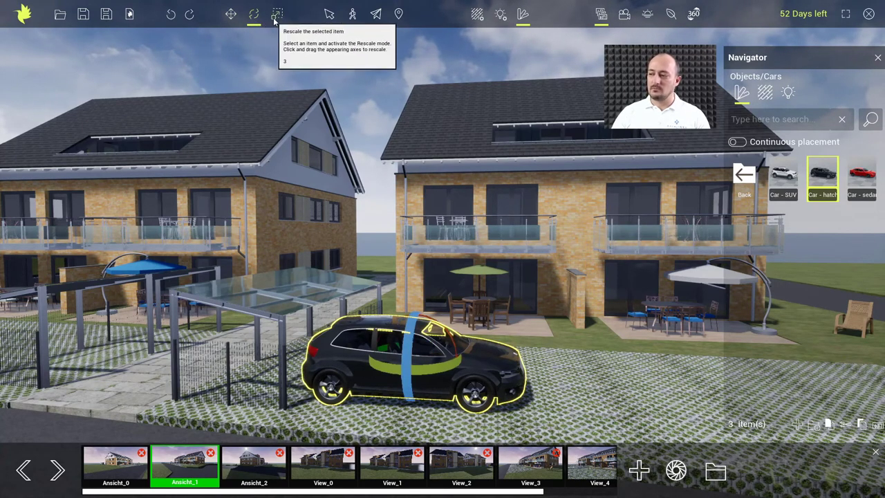
pyautogui.click(277, 14)
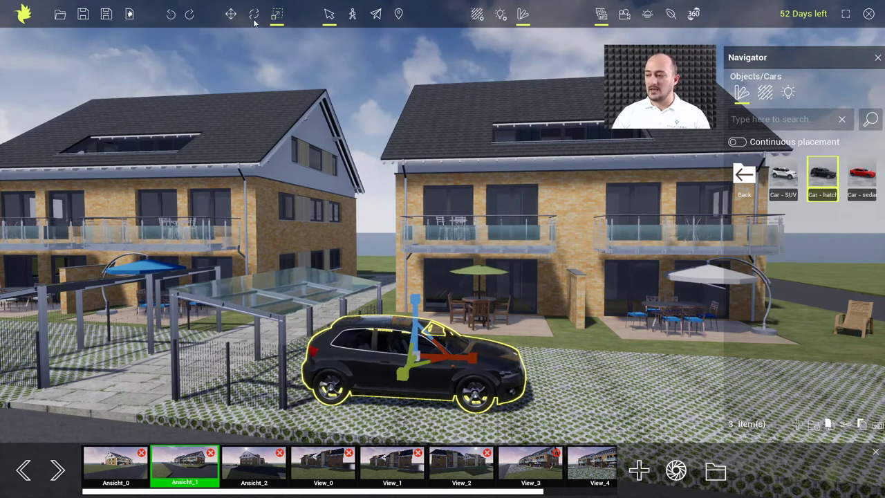
pyautogui.click(254, 14)
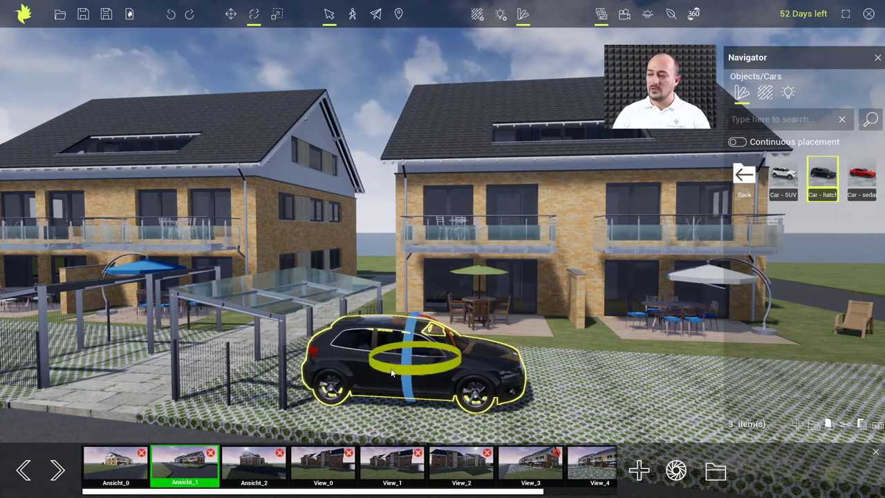
pyautogui.moveTo(391, 373); pyautogui.dragTo(419, 374)
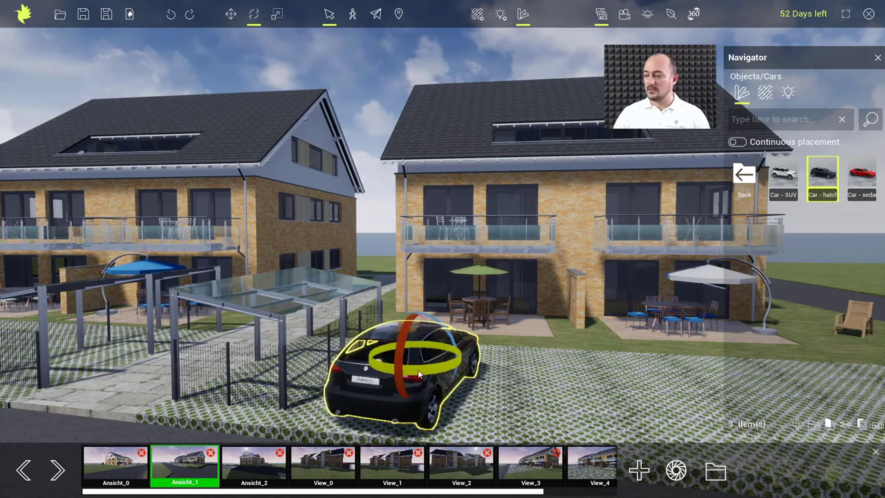
pyautogui.click(231, 15)
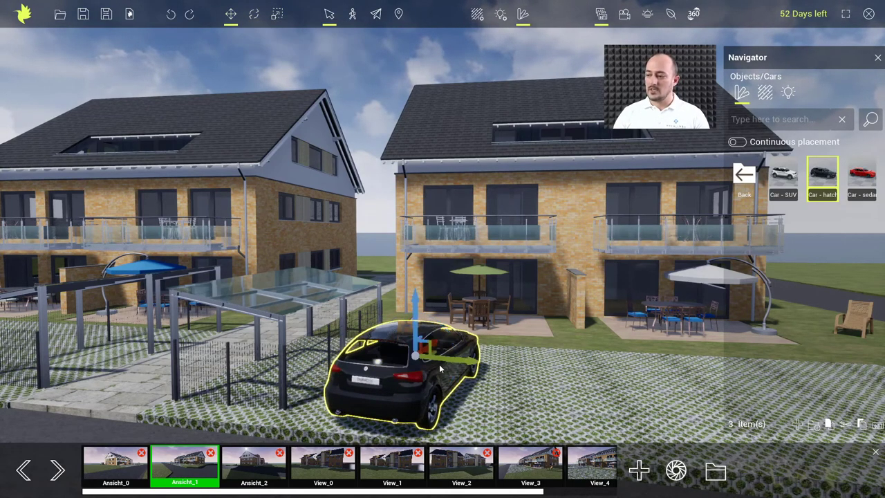
pyautogui.moveTo(434, 356); pyautogui.dragTo(478, 366)
pyautogui.press('d')
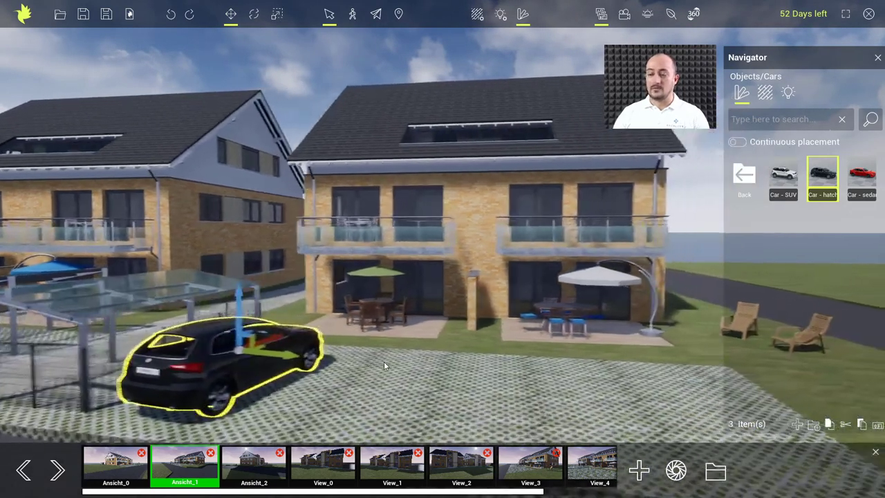
# - Place the first male figure from the Humans library in front of the green-umbrella terrace, and turn him to face the parking area
pyautogui.click(744, 182)
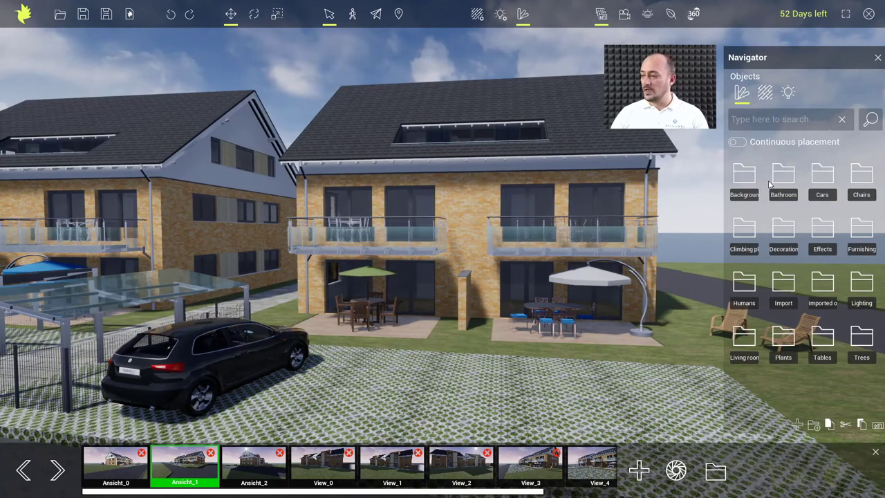
pyautogui.click(746, 286)
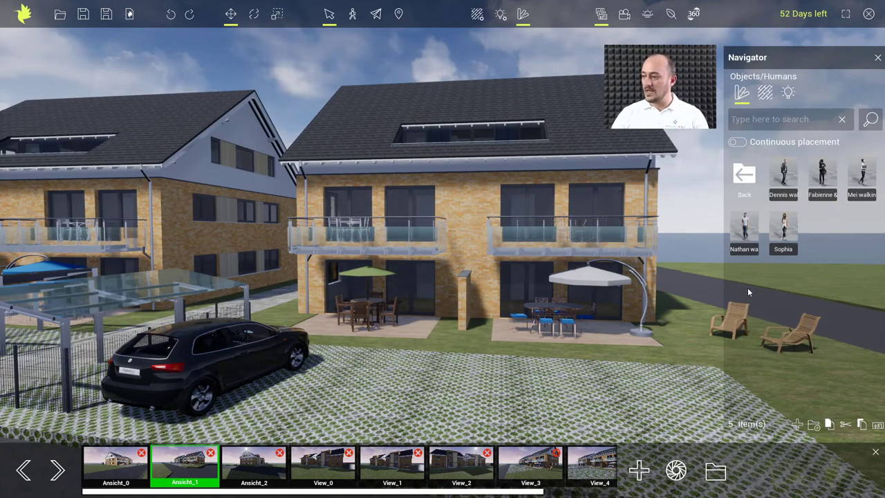
pyautogui.moveTo(783, 183)
pyautogui.moveTo(496, 337); pyautogui.dragTo(389, 356)
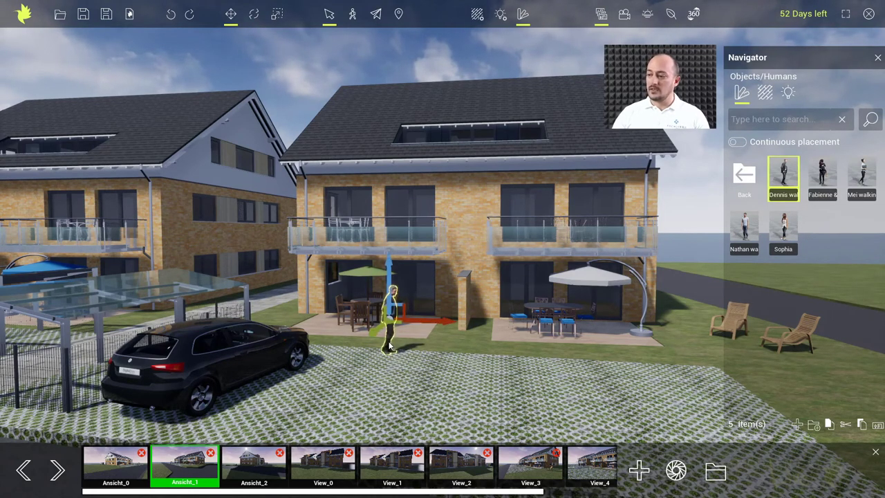
pyautogui.click(254, 15)
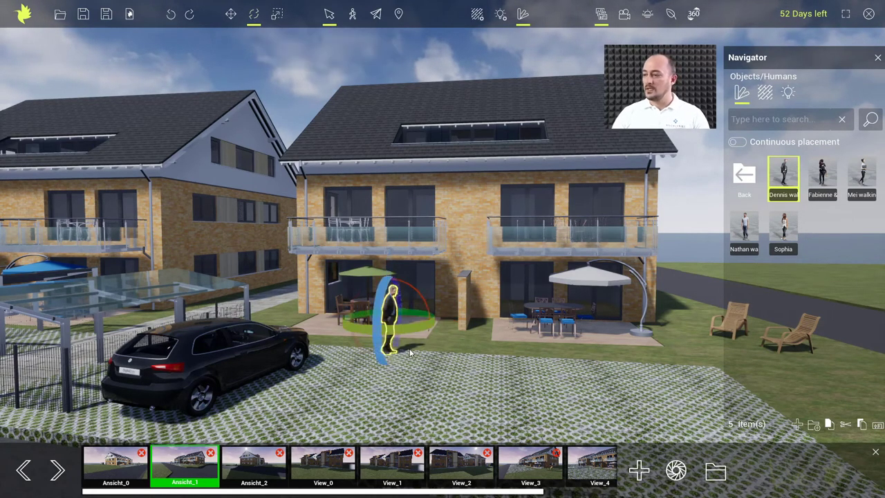
pyautogui.moveTo(406, 332)
pyautogui.mouseDown()
pyautogui.moveTo(398, 331)
pyautogui.moveTo(409, 337)
pyautogui.mouseUp()
pyautogui.scroll(5, 409, 336)
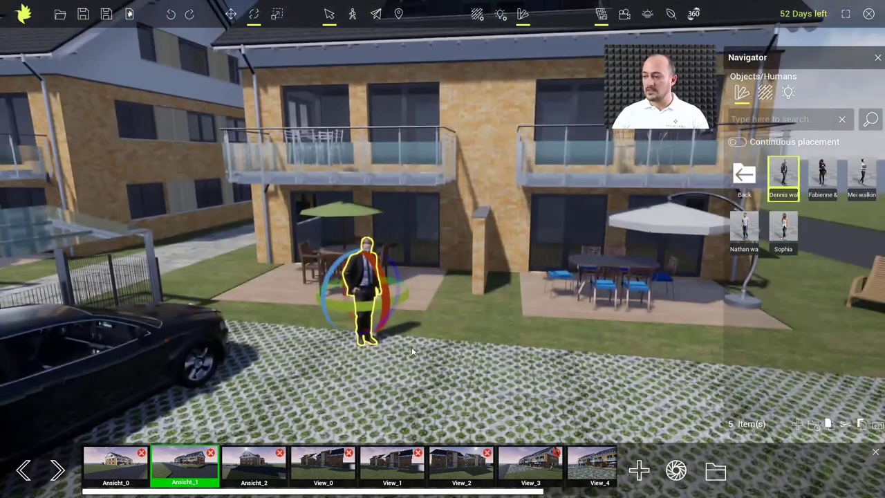
# - Place the Euonymus shrub from the Plants library on the grass strip in front of the wall between the two terraces
pyautogui.click(745, 175)
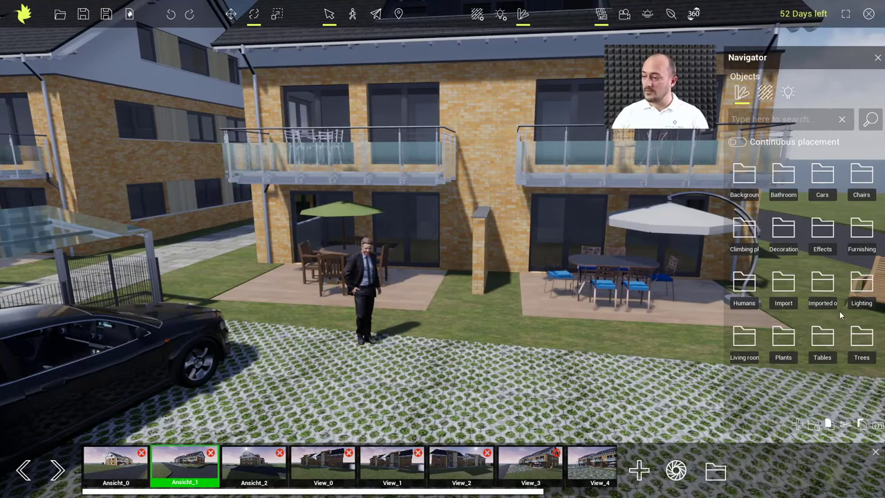
pyautogui.click(785, 341)
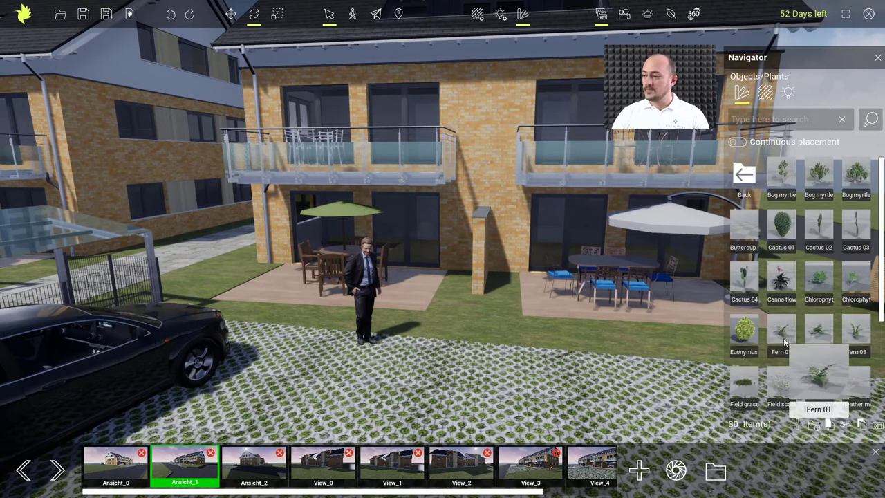
pyautogui.moveTo(744, 330); pyautogui.dragTo(483, 318)
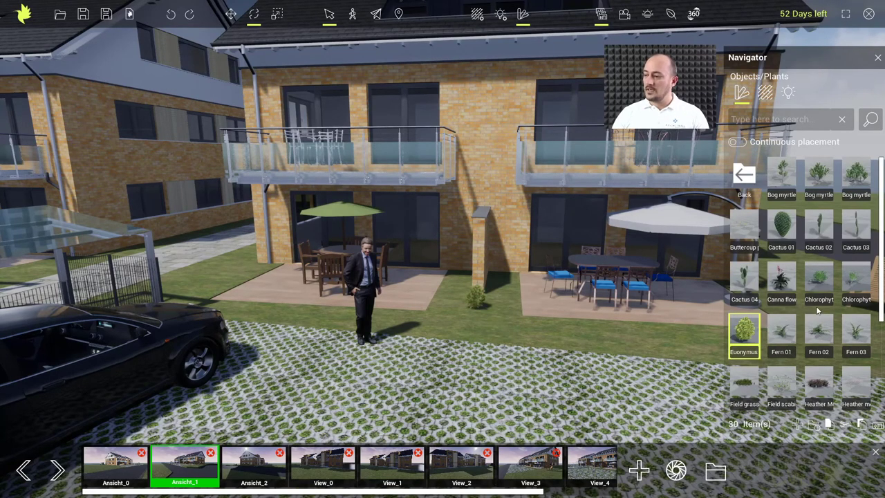
# - Place a Hedges object in front of the white-umbrella terrace, turn it parallel to the house, and move it towards the grass paving
pyautogui.scroll(-2, 833, 315)
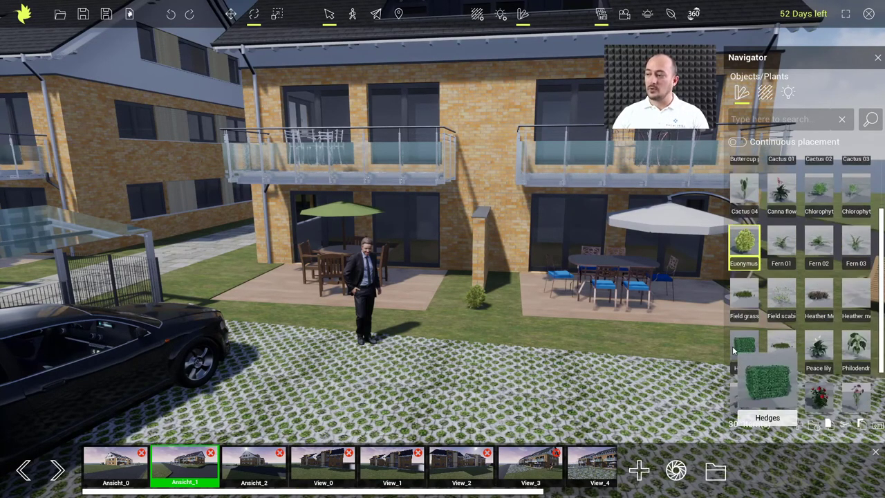
pyautogui.moveTo(518, 339); pyautogui.dragTo(518, 338)
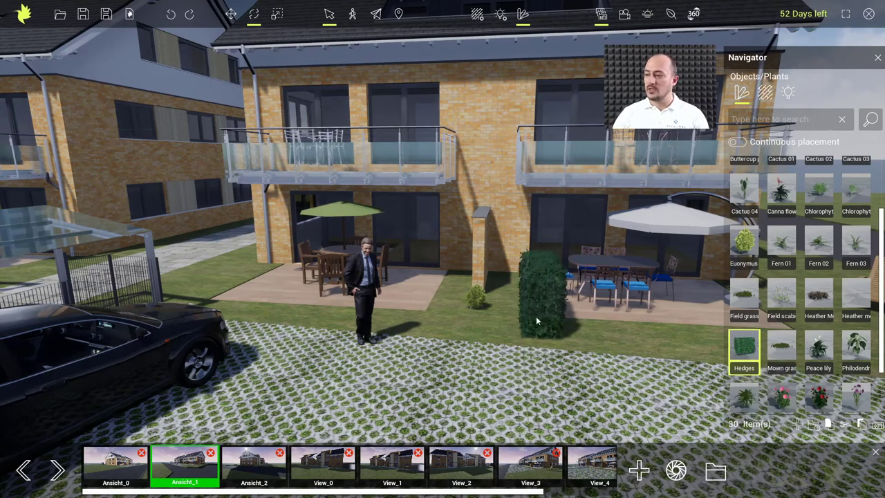
pyautogui.click(537, 314)
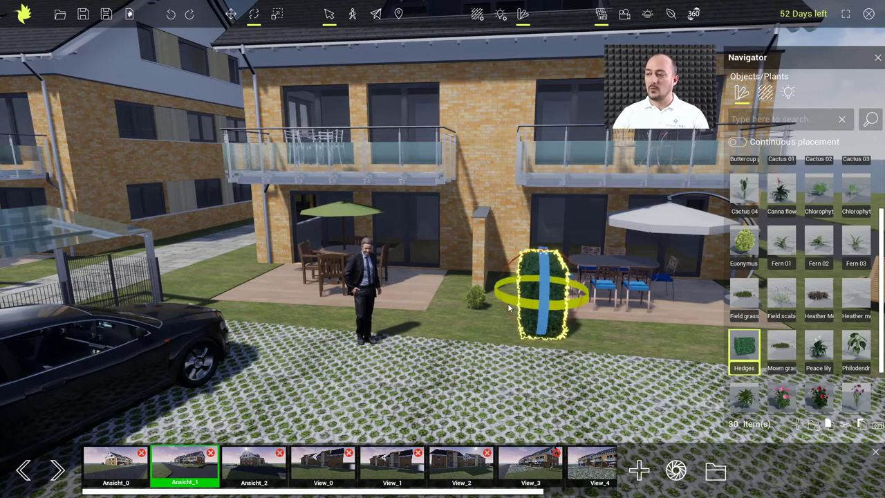
pyautogui.moveTo(505, 301); pyautogui.dragTo(501, 296)
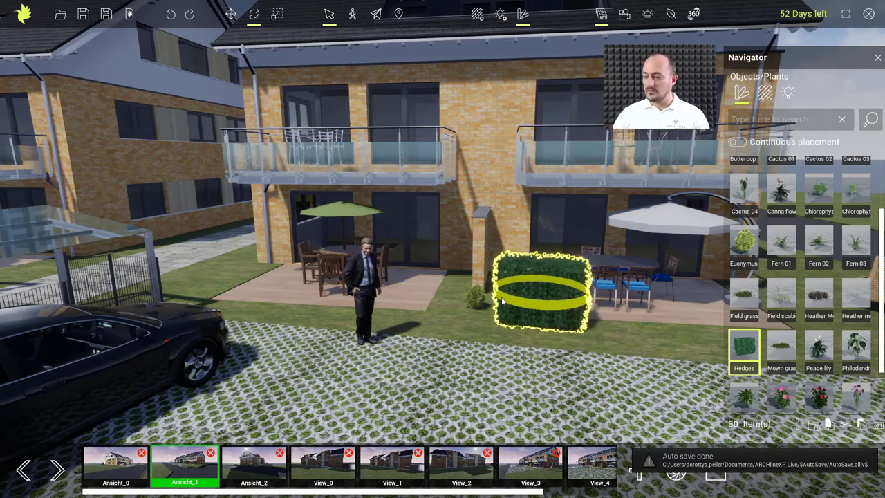
pyautogui.click(231, 14)
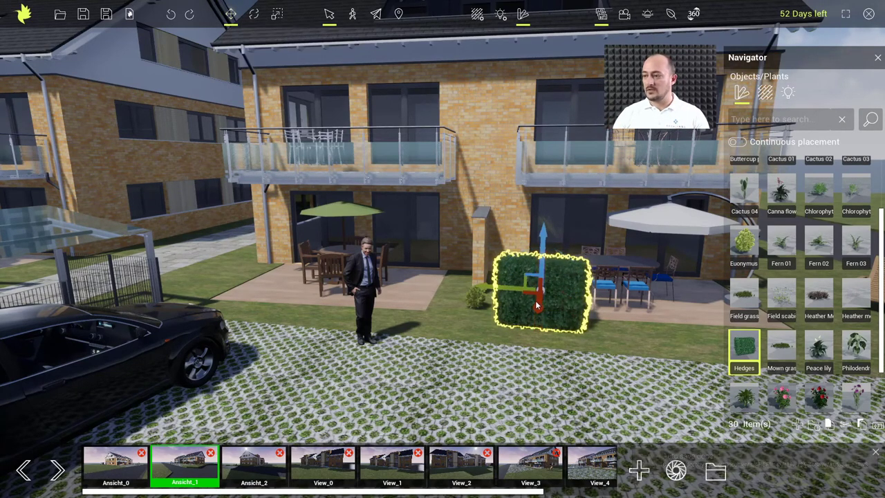
pyautogui.moveTo(541, 305); pyautogui.dragTo(515, 304)
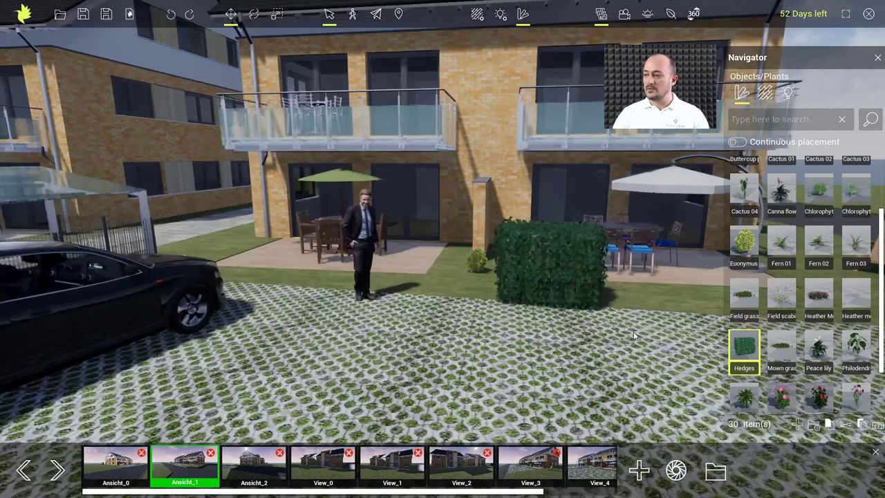
# - Add two more Hedges objects beside the first to form a continuous row along the white-umbrella terrace
pyautogui.moveTo(634, 320); pyautogui.dragTo(510, 343, button='right')
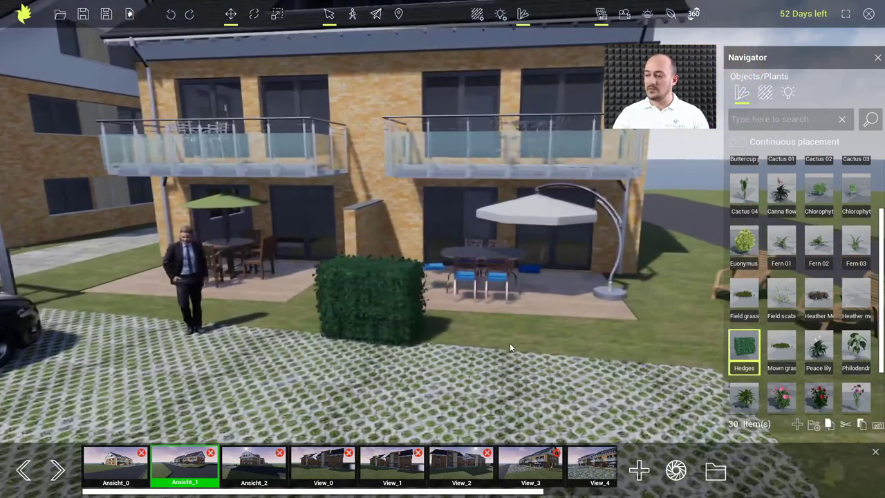
pyautogui.click(469, 340)
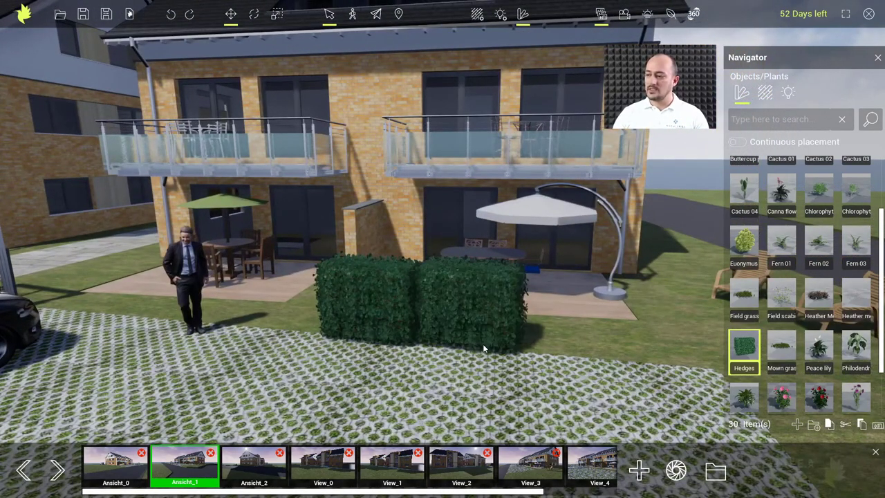
pyautogui.click(575, 353)
# - Search the object library for fireplace and place the Modern fireplace on the lawn between the hedge row and the wooden loungers
pyautogui.moveTo(626, 350); pyautogui.dragTo(513, 353, button='right')
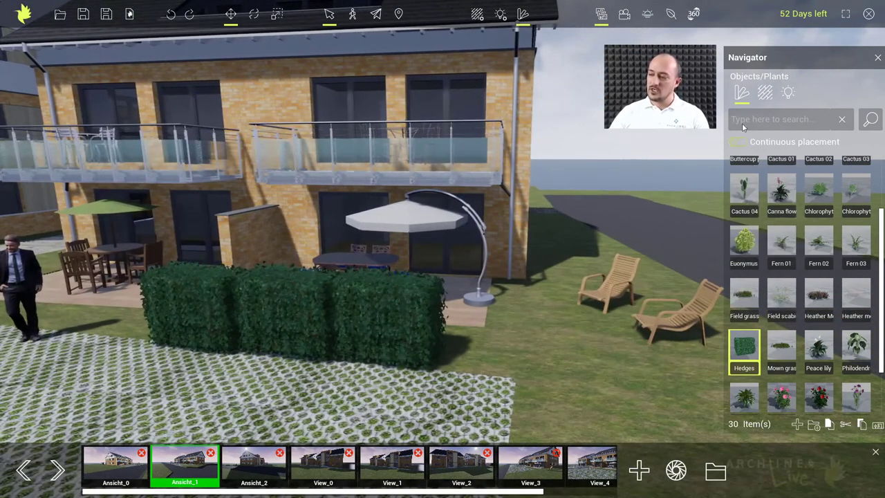
pyautogui.click(741, 100)
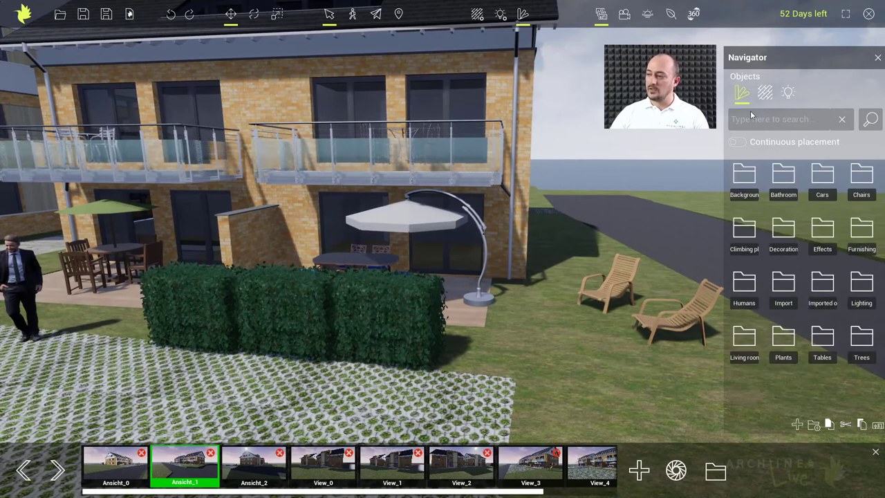
pyautogui.click(760, 119)
pyautogui.write('fireplace')
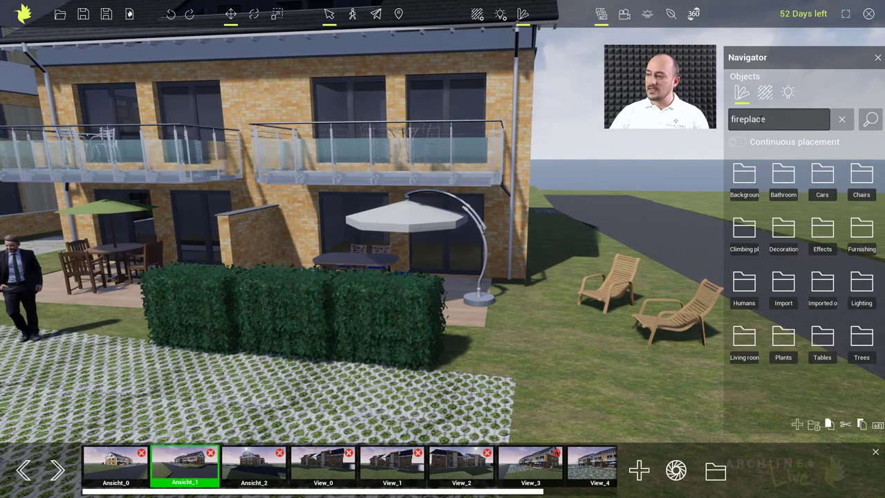
pyautogui.press('Return')
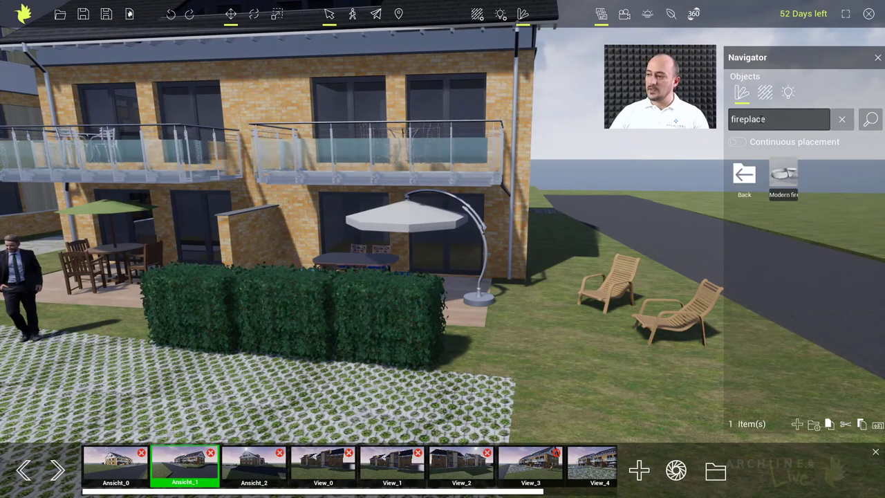
pyautogui.click(784, 176)
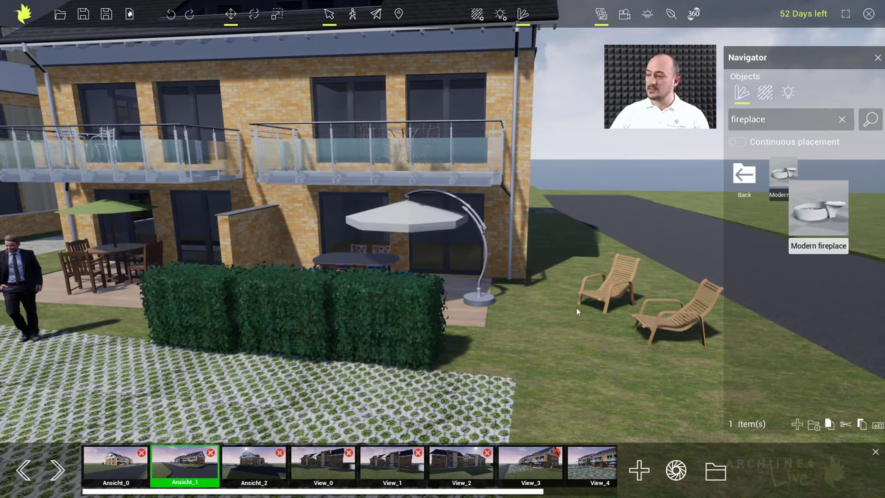
pyautogui.click(545, 347)
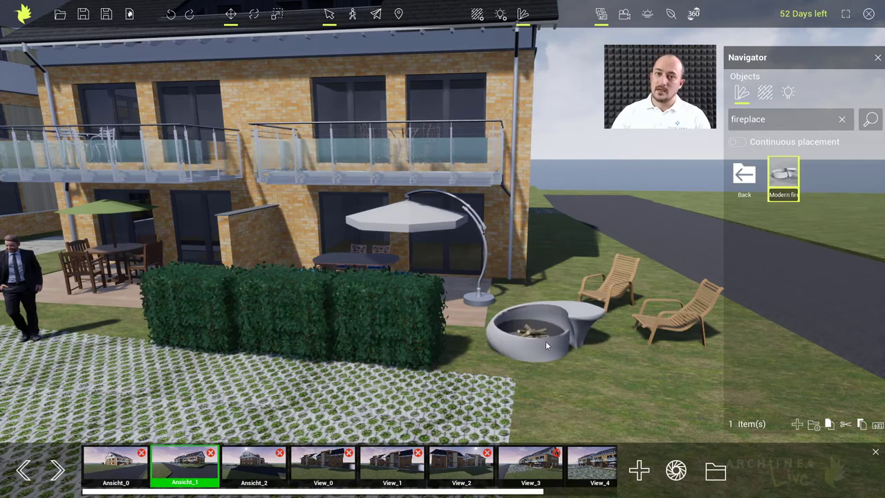
# - Search the object library for fire and place the Fire M effect on the logs inside the round fireplace
pyautogui.click(745, 175)
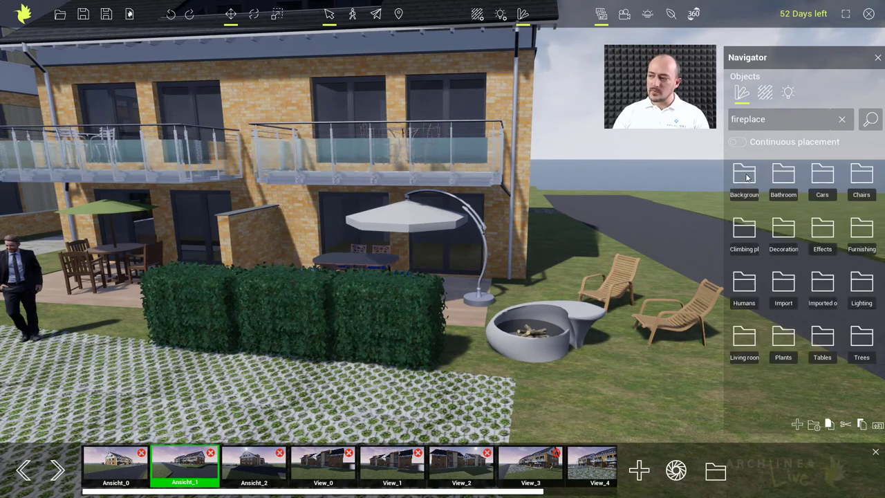
pyautogui.click(764, 119)
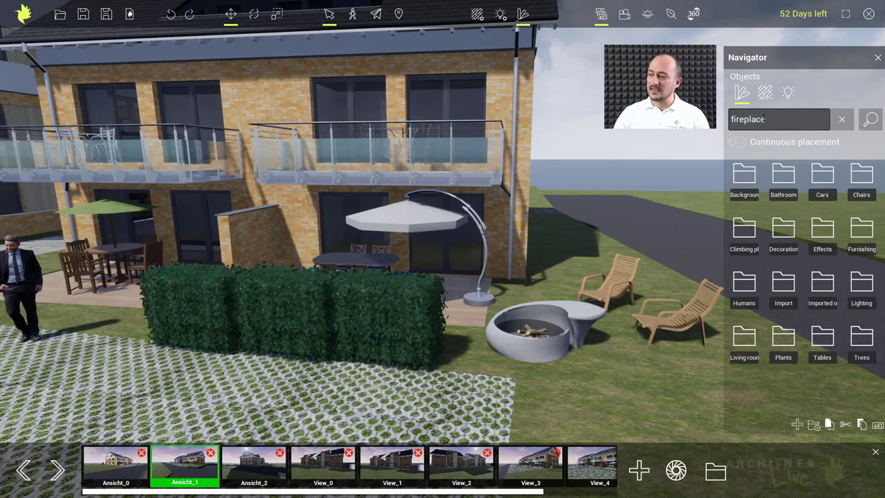
pyautogui.hotkey('ctrl', 'a')
pyautogui.write('f')
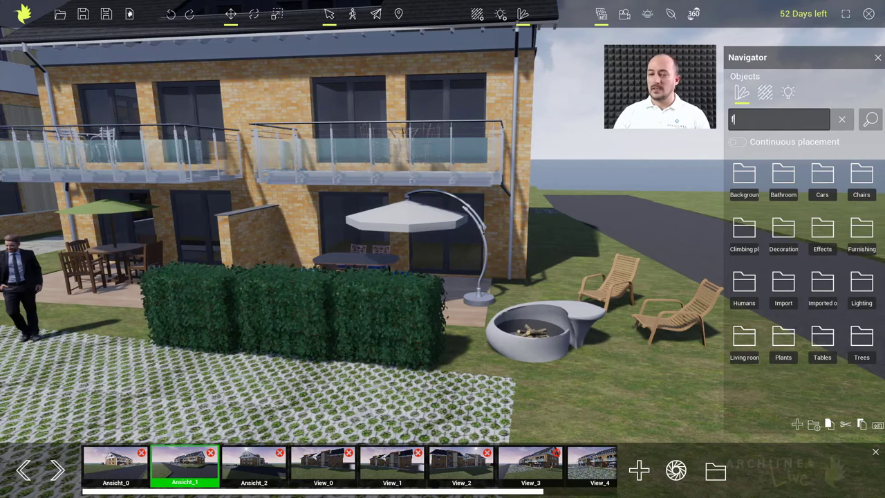
pyautogui.write('ire')
pyautogui.press('Return')
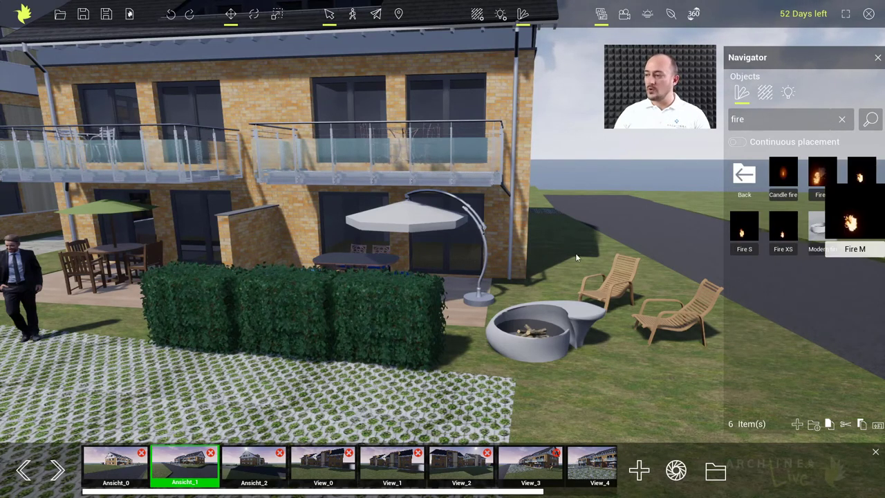
pyautogui.moveTo(534, 333)
pyautogui.mouseDown()
pyautogui.moveTo(543, 346)
pyautogui.moveTo(538, 336)
pyautogui.mouseUp()
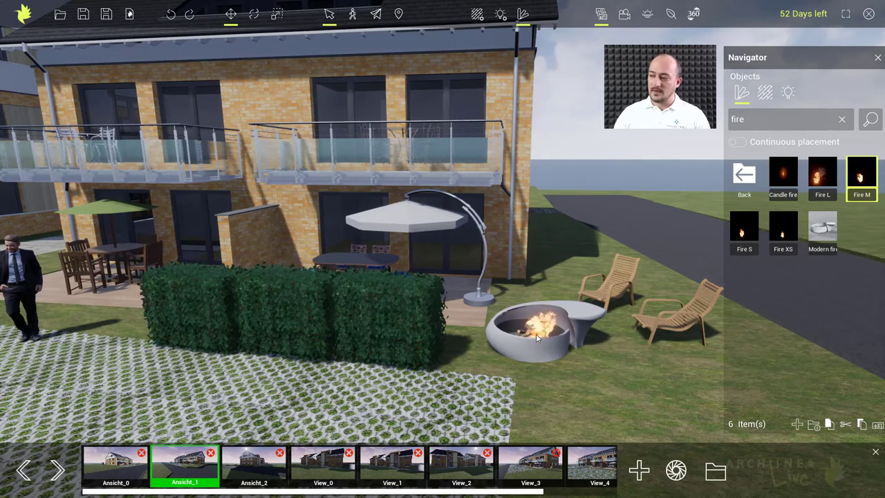
pyautogui.scroll(3, 541, 335)
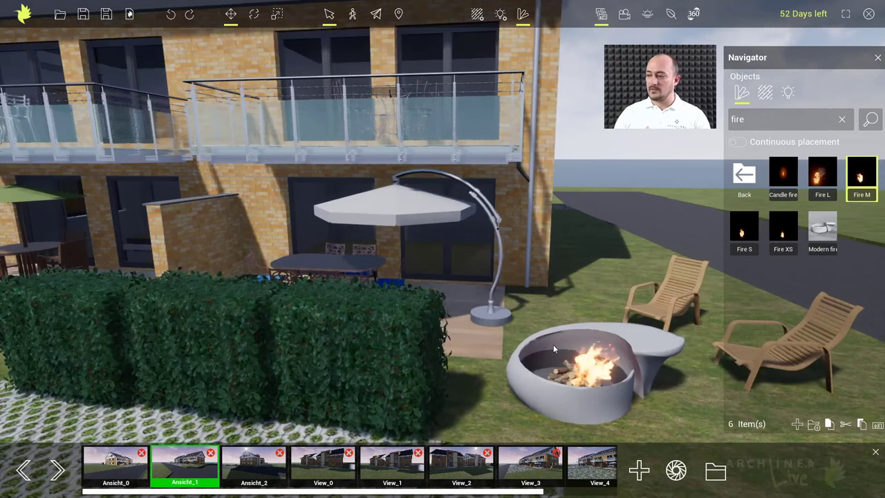
pyautogui.moveTo(553, 347); pyautogui.dragTo(476, 344, button='middle')
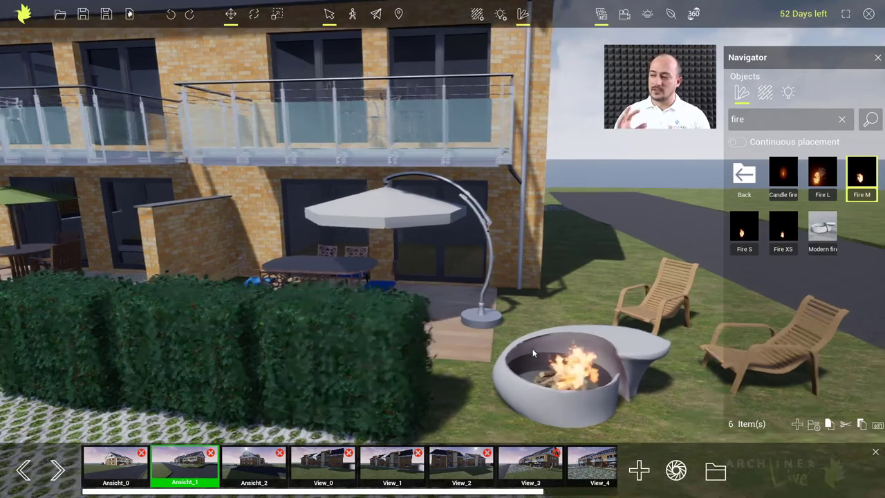
# - Place the Phoenix palm S from the Trees library on the lawn at the road-side corner of the grass paving
pyautogui.scroll(-2, 511, 351)
pyautogui.scroll(-4, 505, 344)
pyautogui.scroll(-2, 476, 344)
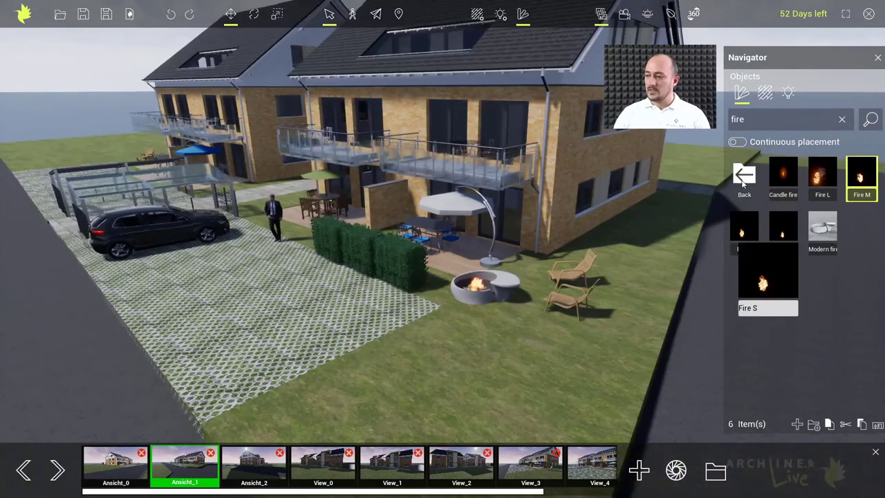
pyautogui.click(744, 173)
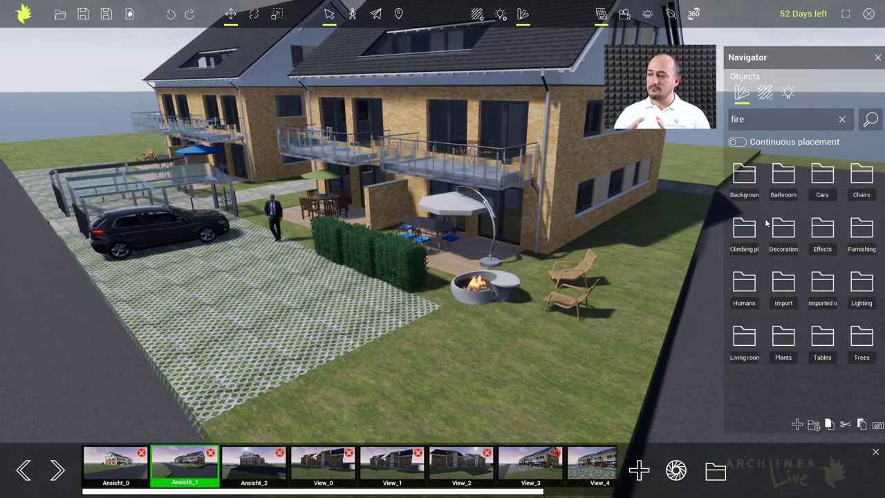
pyautogui.click(861, 339)
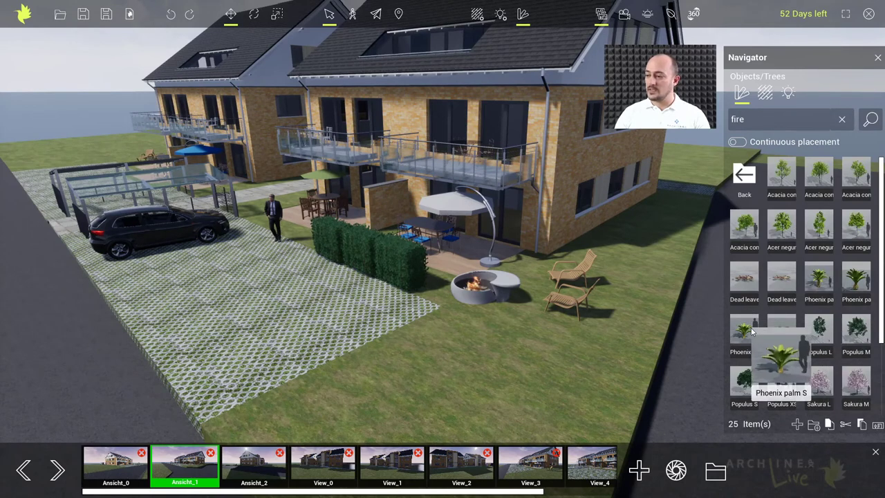
pyautogui.click(258, 417)
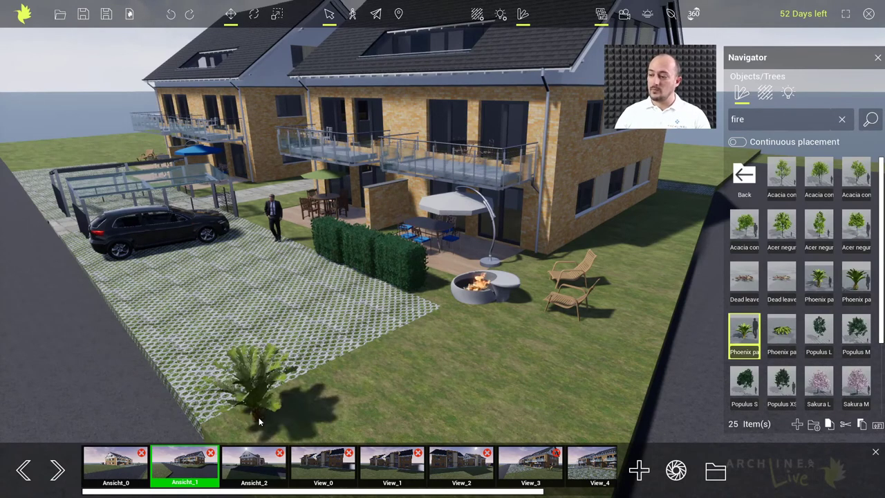
# - Place a Sakura M tree on the lawn behind the wooden loungers and an Acacia confusa S on the front lawn near the road
pyautogui.moveTo(392, 377); pyautogui.dragTo(405, 353, button='right')
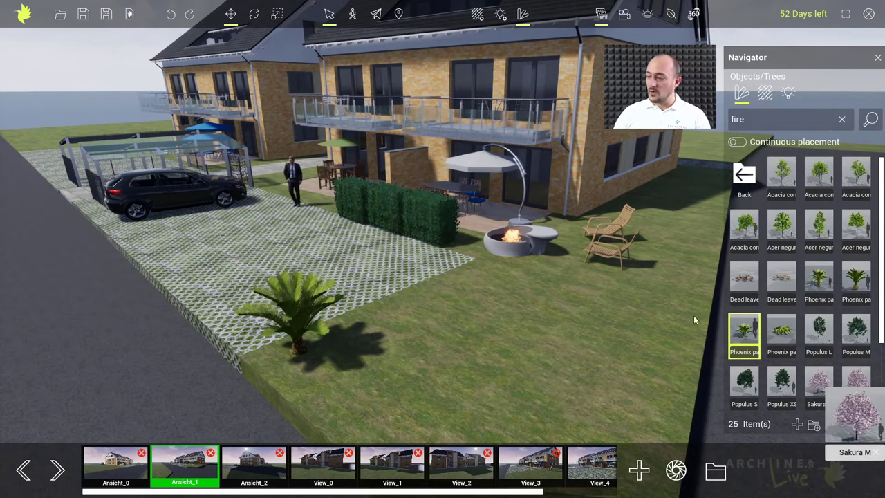
pyautogui.click(696, 252)
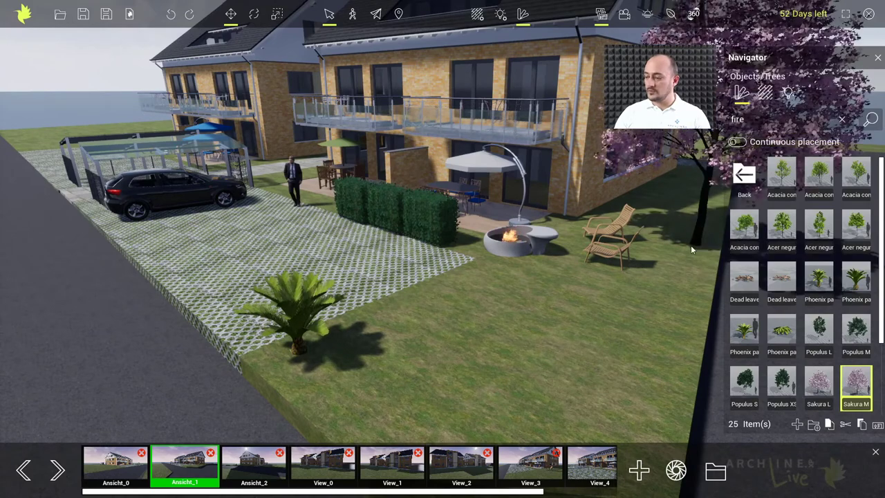
pyautogui.scroll(-3, 679, 252)
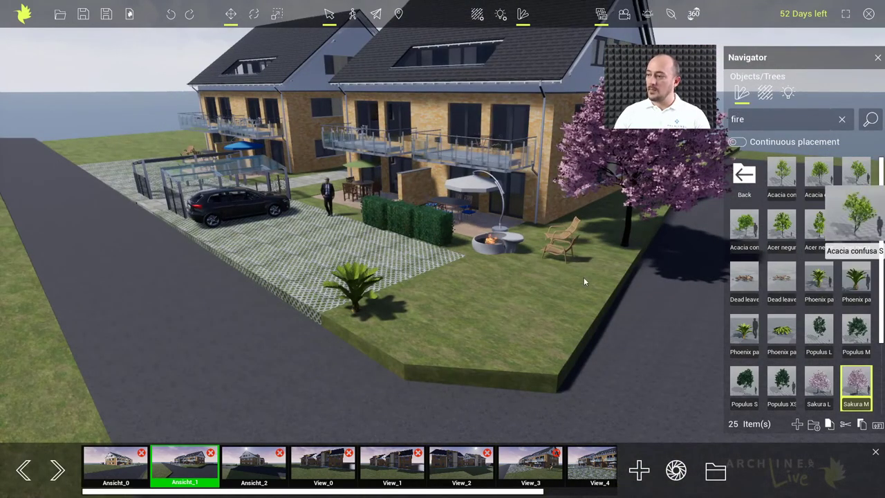
pyautogui.moveTo(484, 344); pyautogui.dragTo(513, 353)
pyautogui.scroll(4, 529, 295)
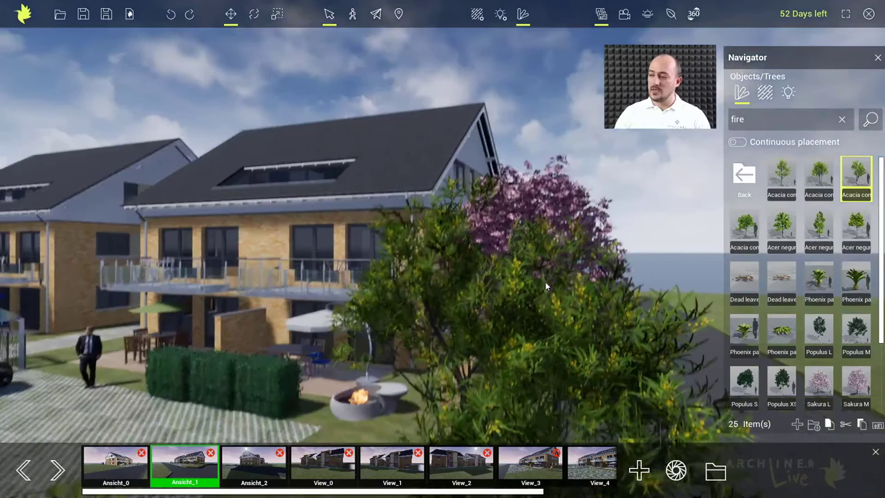
pyautogui.scroll(-3, 544, 284)
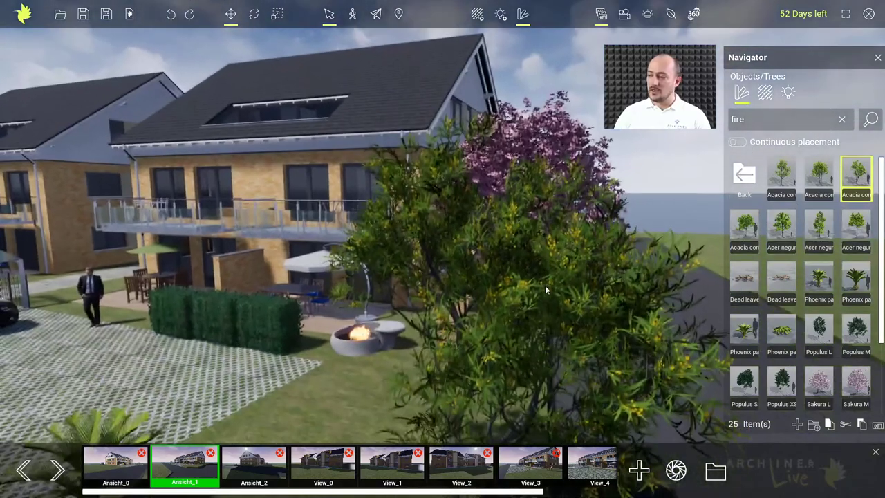
pyautogui.scroll(-3, 543, 289)
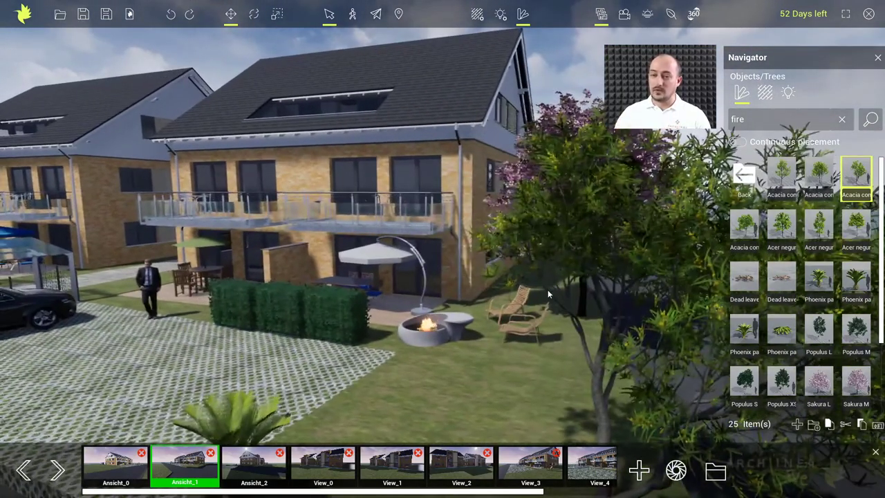
pyautogui.moveTo(548, 290); pyautogui.dragTo(599, 281, button='middle')
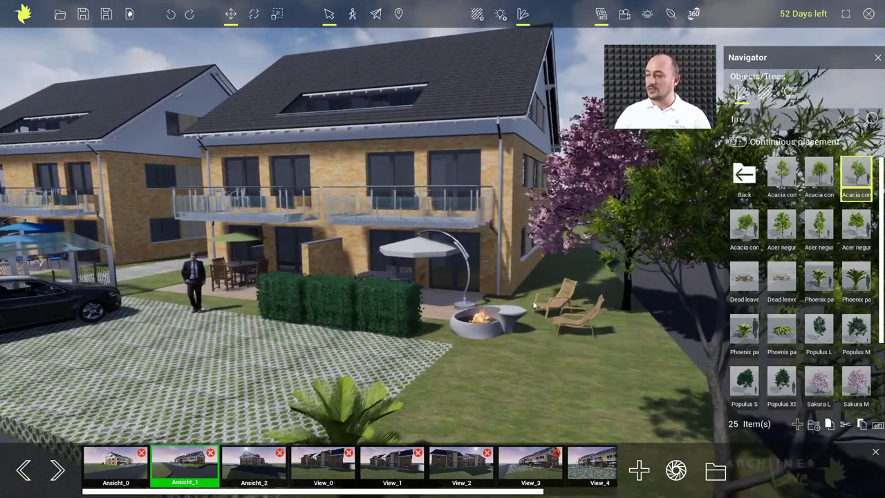
# - Place an Acer negundo tree and a Populus M tree on the lawn beside the far house, beyond its wooden lounger
pyautogui.moveTo(408, 302); pyautogui.dragTo(491, 315, button='right')
pyautogui.moveTo(399, 313); pyautogui.dragTo(448, 316, button='right')
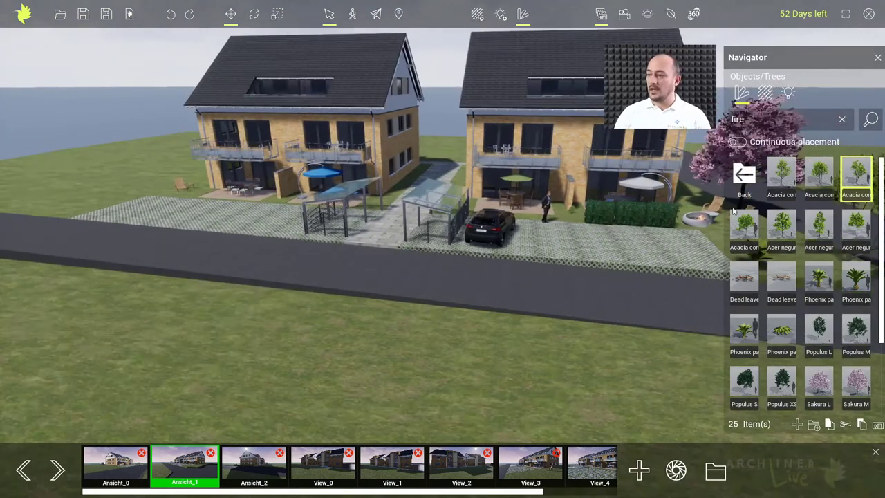
pyautogui.moveTo(813, 181)
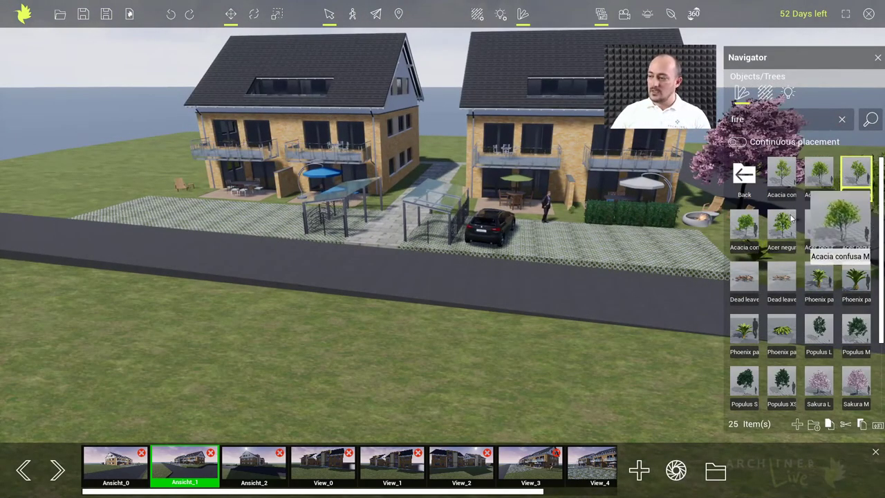
pyautogui.moveTo(790, 235)
pyautogui.moveTo(819, 225); pyautogui.dragTo(133, 197)
pyautogui.moveTo(854, 337)
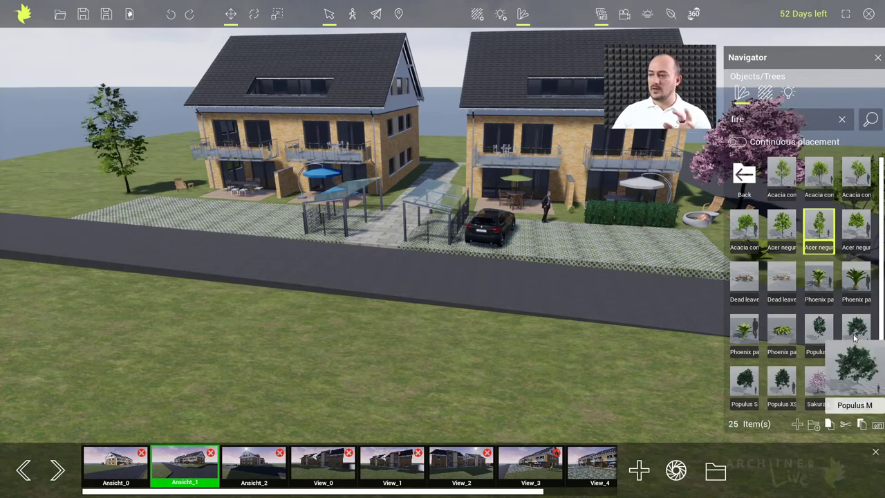
pyautogui.moveTo(73, 204); pyautogui.dragTo(53, 196)
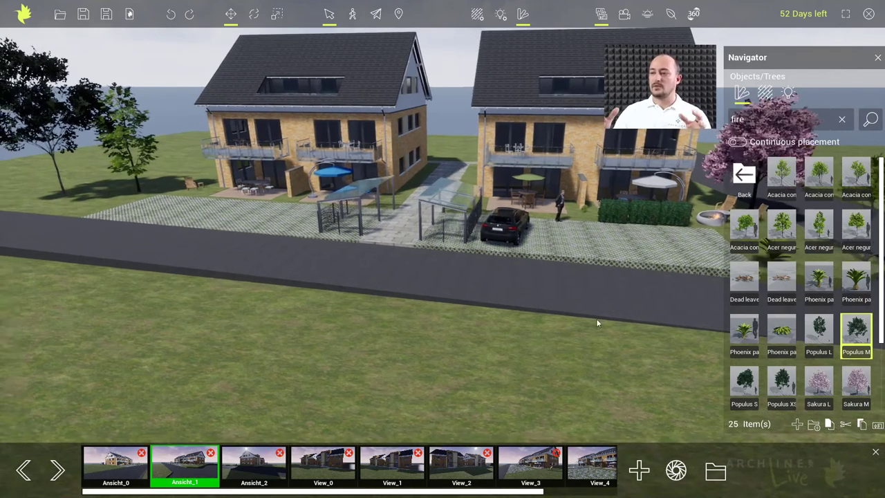
# - Paint groups of trees with the Foliage painter's Trees brush on the grass across the road from the houses
pyautogui.scroll(-1, 806, 318)
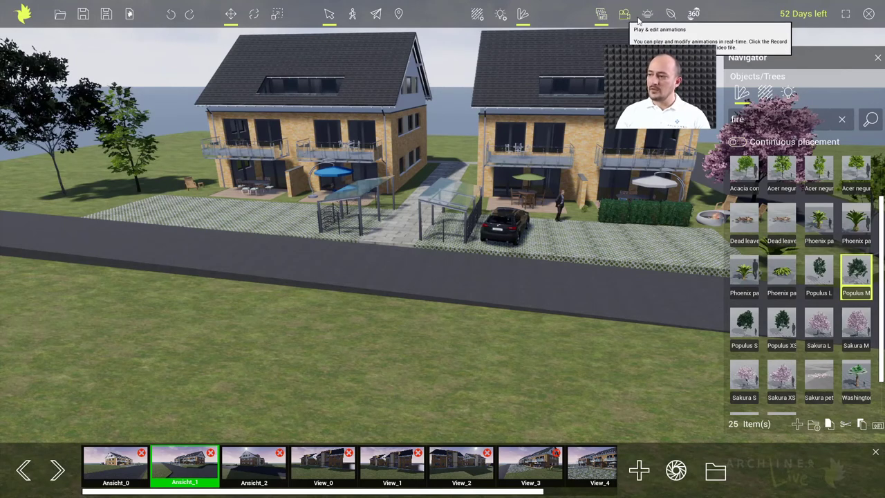
pyautogui.click(670, 17)
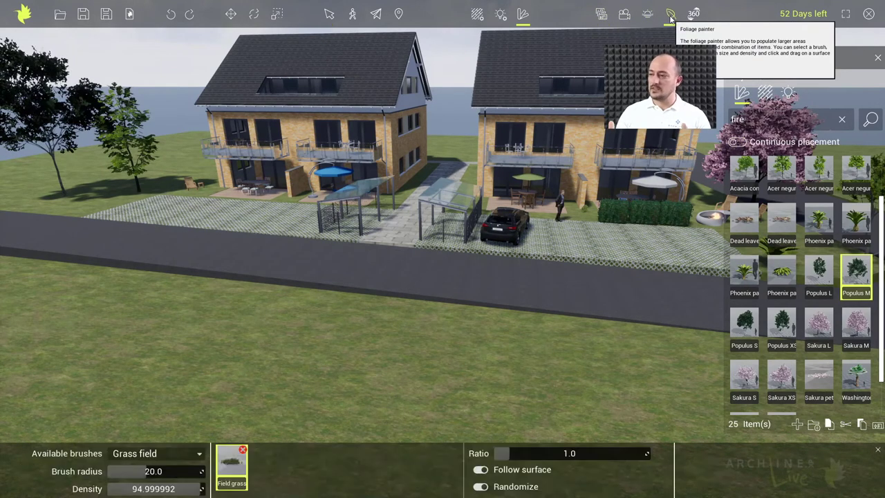
pyautogui.click(190, 452)
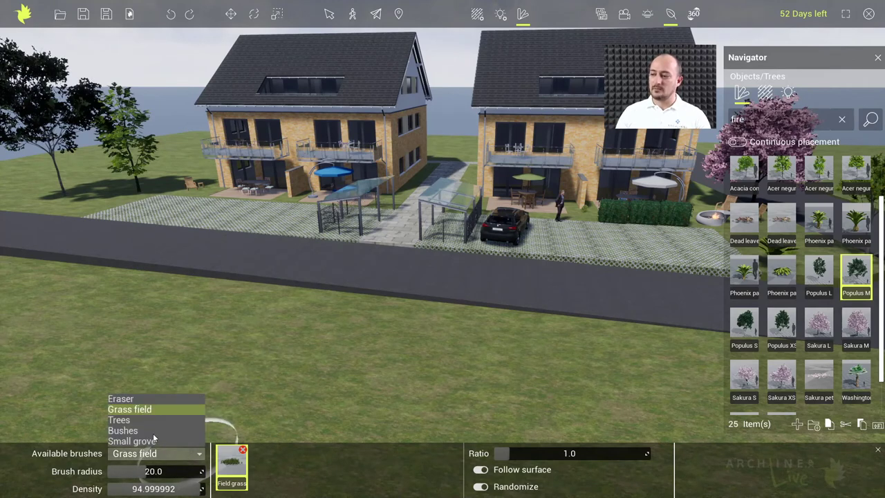
pyautogui.click(124, 420)
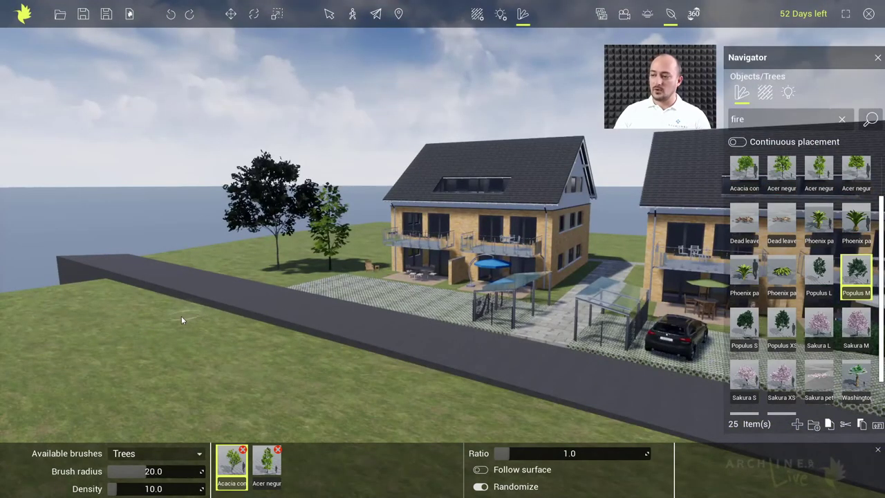
pyautogui.moveTo(184, 322)
pyautogui.mouseDown()
pyautogui.moveTo(287, 378)
pyautogui.moveTo(414, 414)
pyautogui.mouseUp()
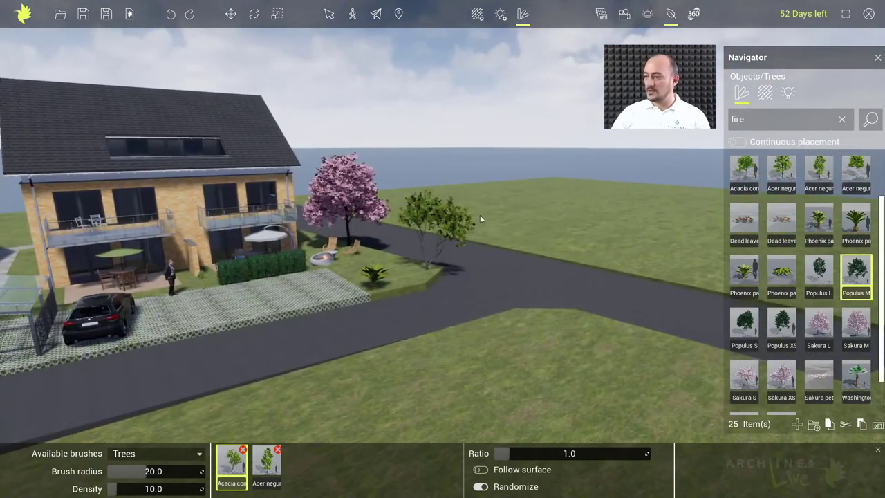
pyautogui.moveTo(479, 204)
pyautogui.mouseDown()
pyautogui.moveTo(544, 200)
pyautogui.moveTo(617, 211)
pyautogui.mouseUp()
pyautogui.moveTo(531, 339); pyautogui.dragTo(393, 401)
pyautogui.moveTo(352, 400)
pyautogui.mouseDown(button='right')
pyautogui.moveTo(309, 404)
pyautogui.moveTo(335, 399)
pyautogui.mouseUp(button='right')
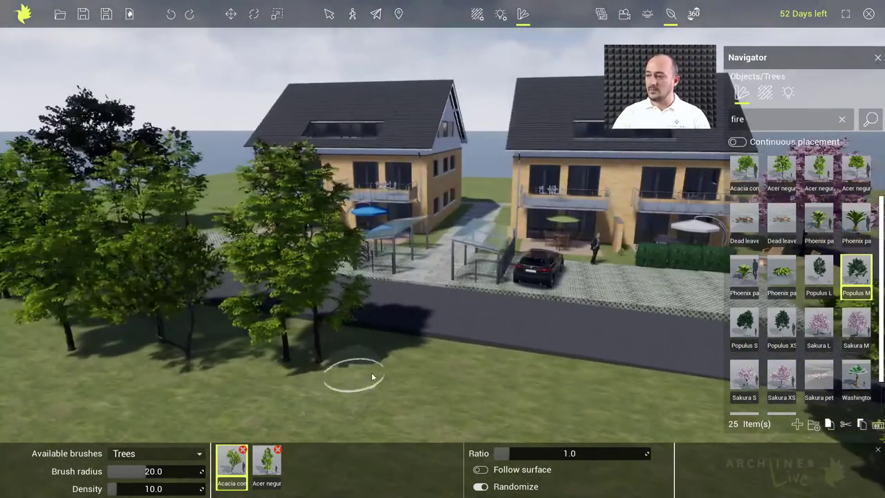
pyautogui.click(670, 17)
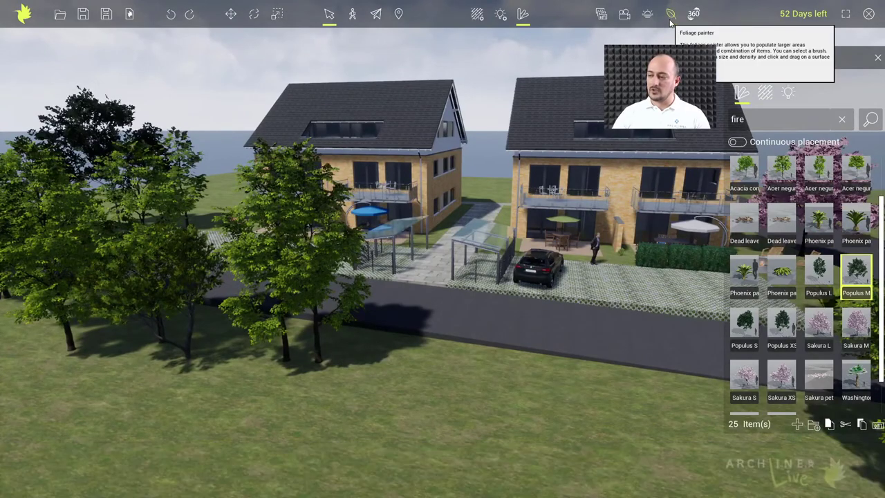
# - Return the object library to its main categories, show the saved views and recall Ansicht_1
pyautogui.scroll(3, 599, 235)
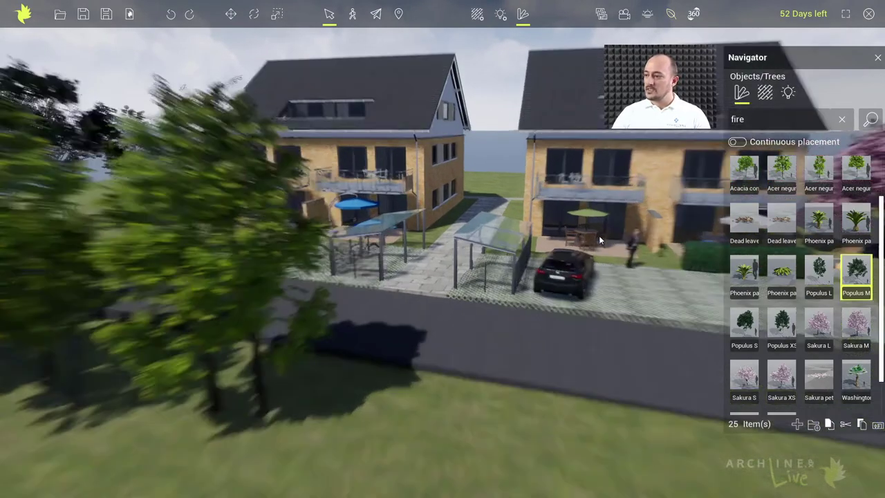
pyautogui.moveTo(584, 241); pyautogui.dragTo(432, 246, button='right')
pyautogui.scroll(-2, 433, 245)
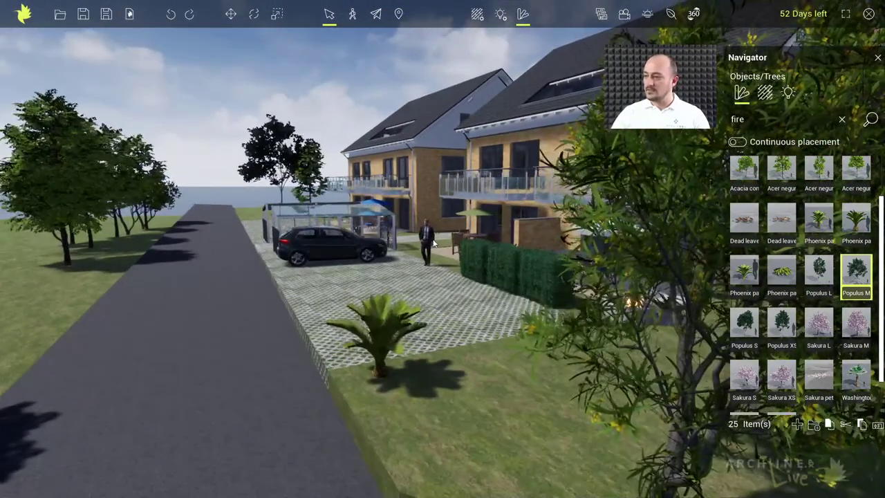
pyautogui.click(744, 97)
pyautogui.click(600, 14)
pyautogui.click(185, 463)
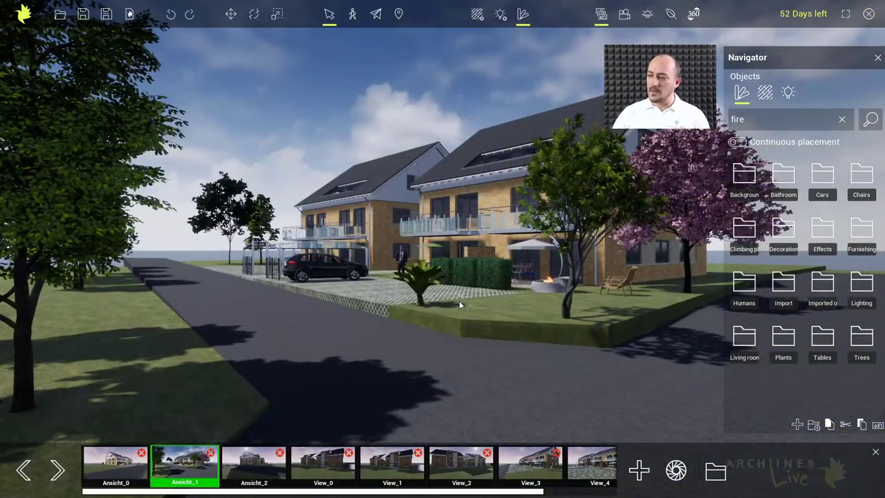
# - Place the Marshalls Geo lamp post from the Import library on the lawn beside the palm
pyautogui.scroll(1, 460, 301)
pyautogui.scroll(1, 459, 301)
pyautogui.scroll(2, 473, 306)
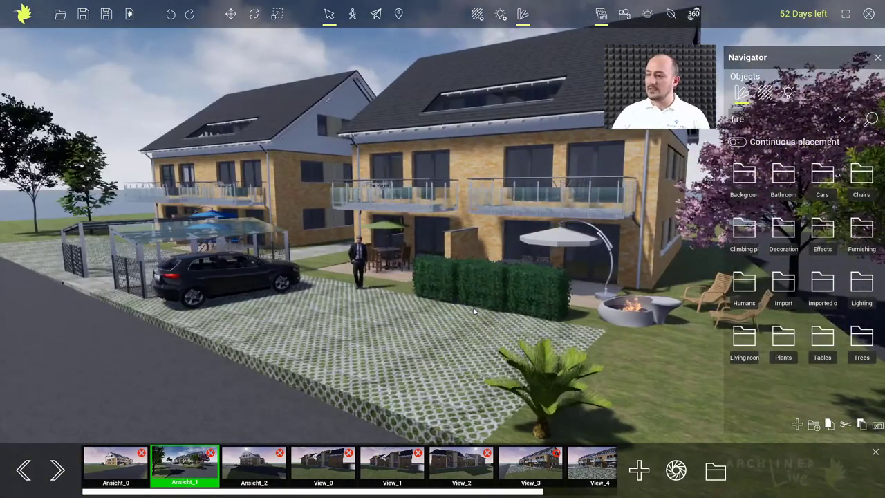
pyautogui.click(781, 283)
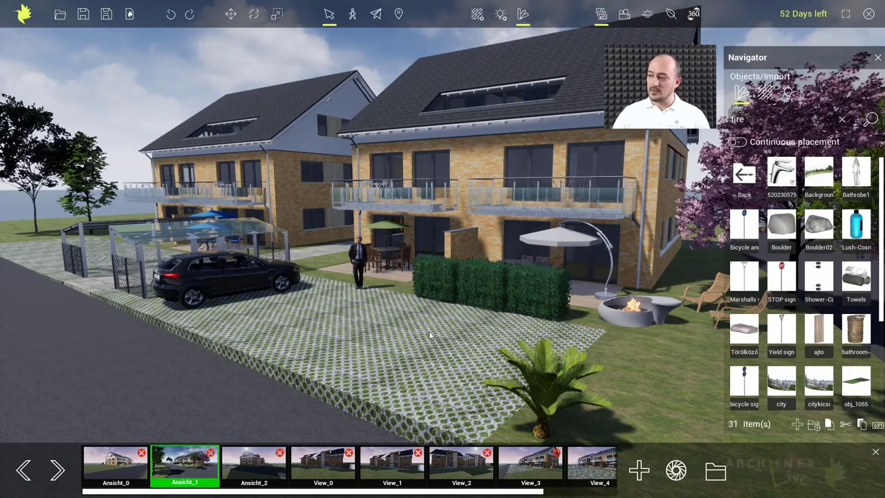
pyautogui.click(24, 15)
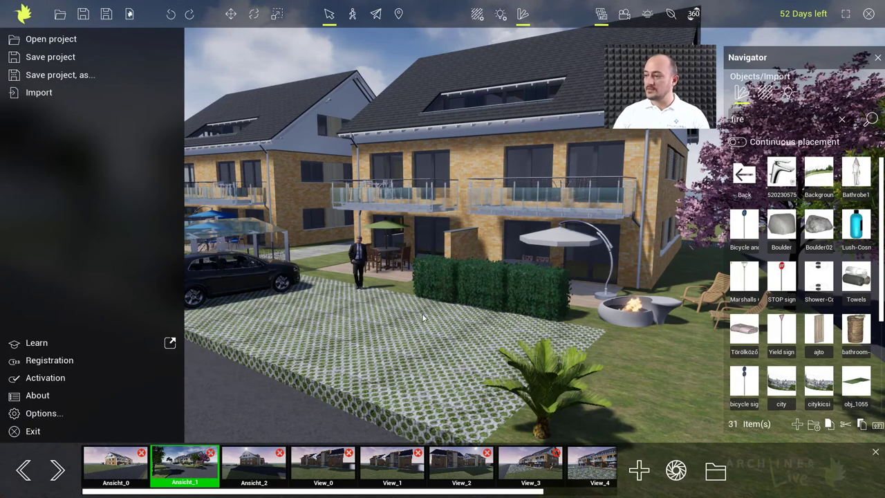
pyautogui.click(24, 14)
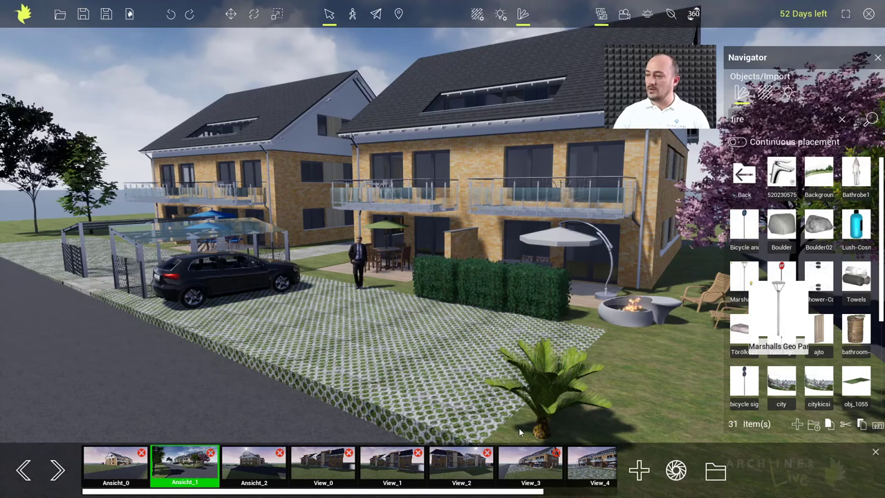
pyautogui.moveTo(518, 427); pyautogui.dragTo(612, 434)
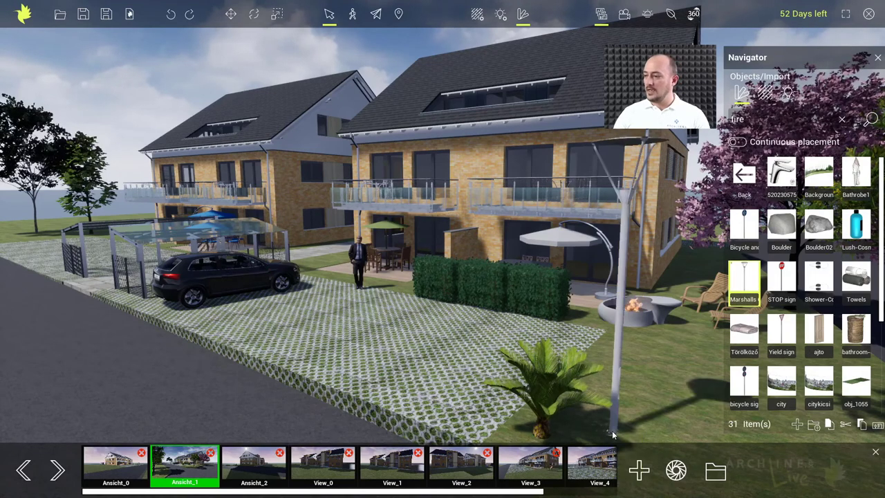
pyautogui.moveTo(601, 371)
pyautogui.mouseDown()
pyautogui.moveTo(587, 374)
pyautogui.moveTo(588, 367)
pyautogui.mouseUp()
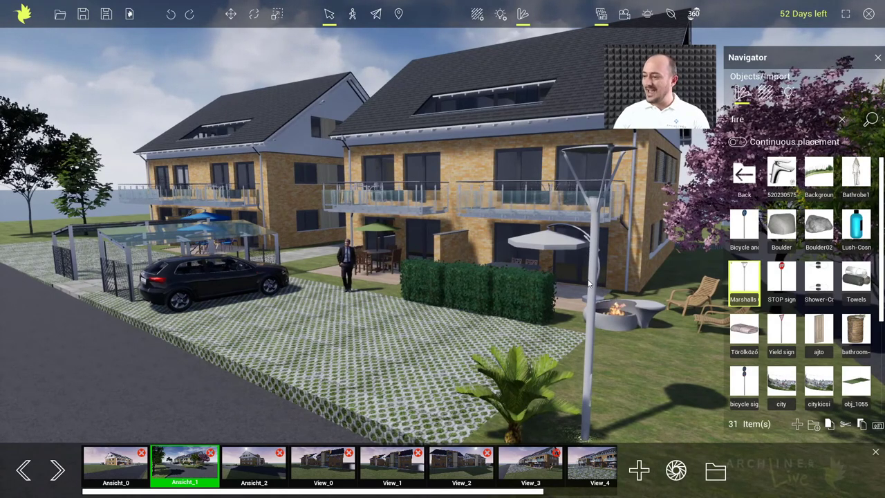
# - Open the project's folder of rendered images, view View_3.png, and close the image and the folder
pyautogui.moveTo(822, 176)
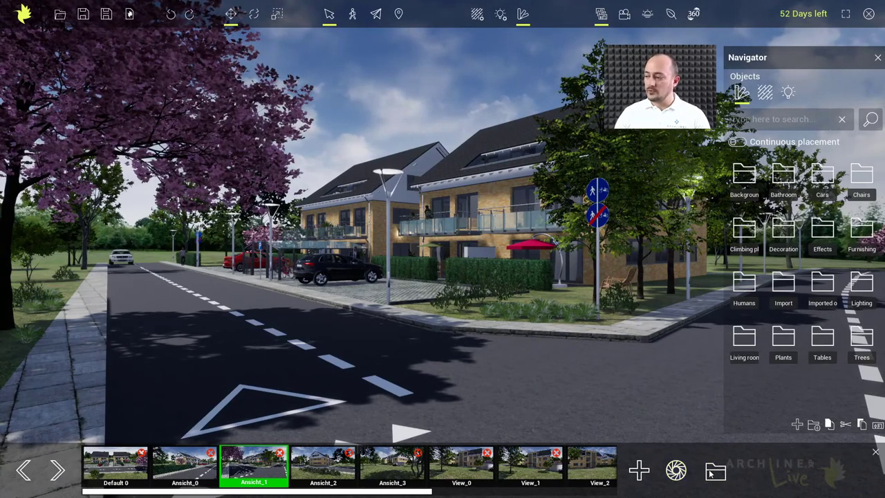
pyautogui.click(715, 472)
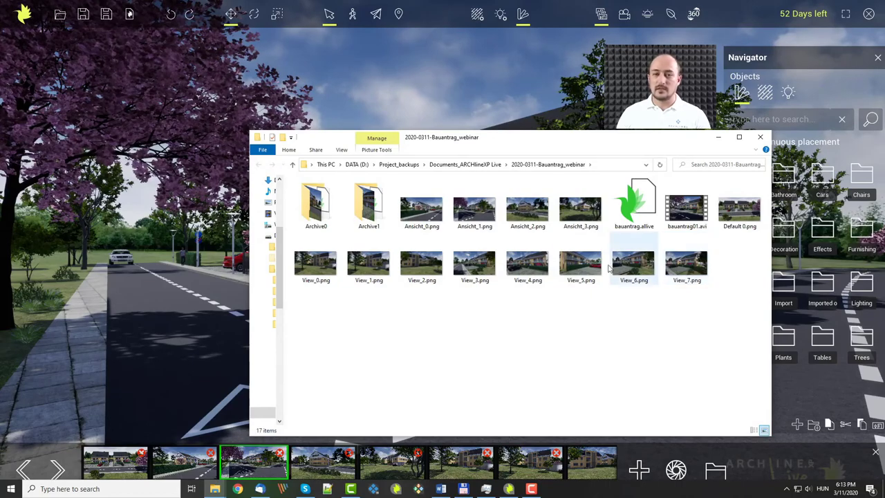
pyautogui.click(470, 269)
pyautogui.doubleClick(470, 270)
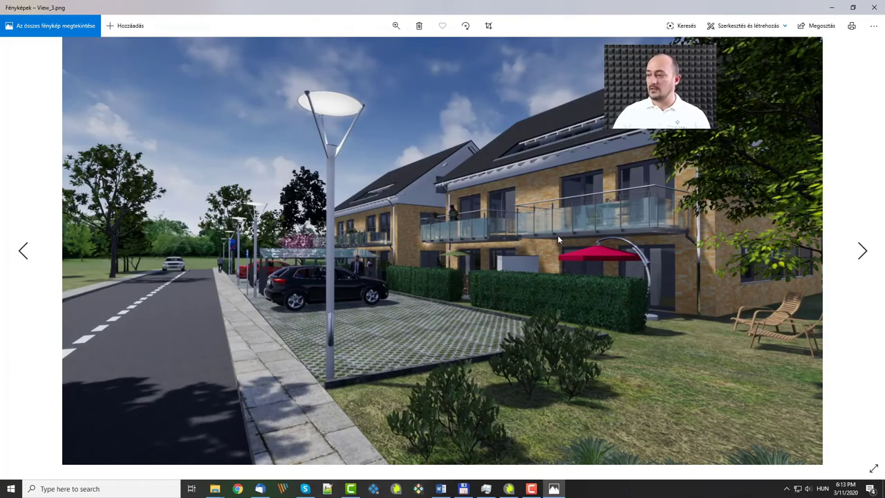
pyautogui.click(870, 9)
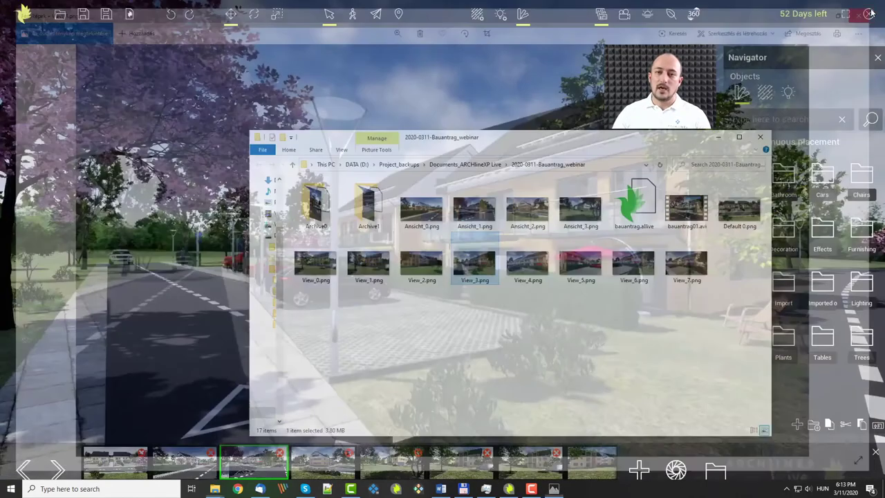
pyautogui.click(760, 137)
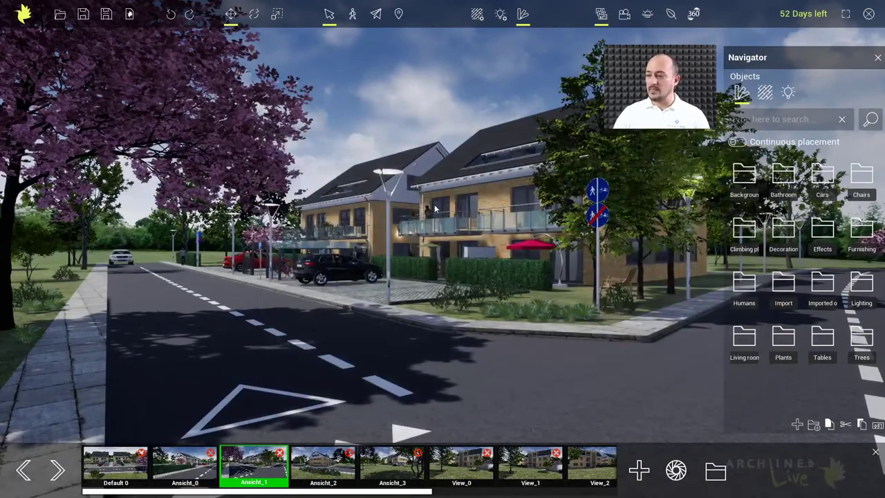
# - Display the scene's light sources and inspect the properties of the balcony lights and the street lamp near the parking area
pyautogui.press('Up')
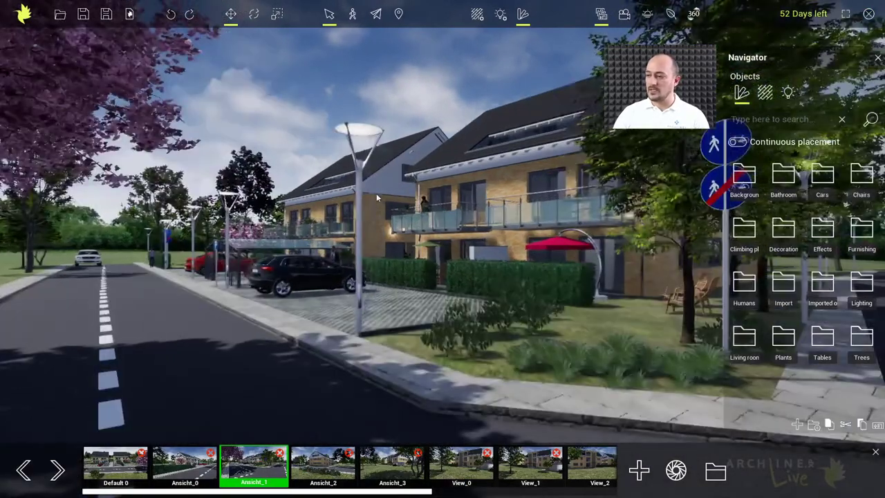
pyautogui.press('Up')
pyautogui.press('Up')
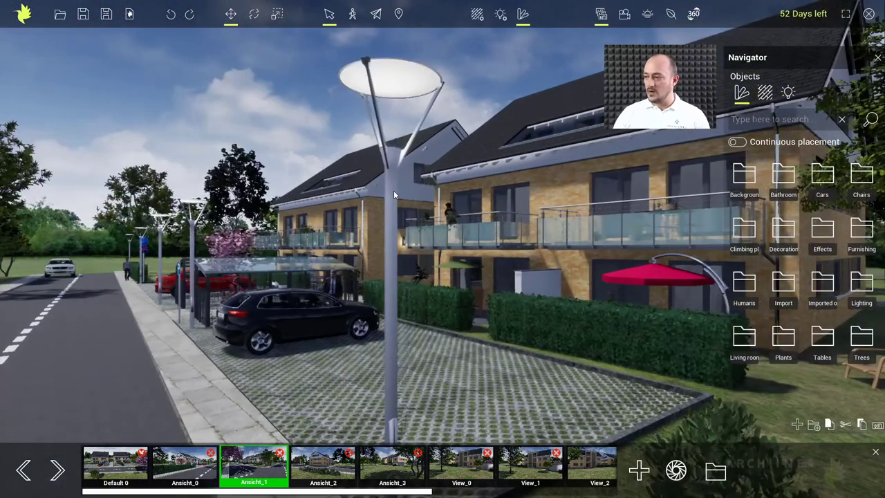
pyautogui.click(394, 193)
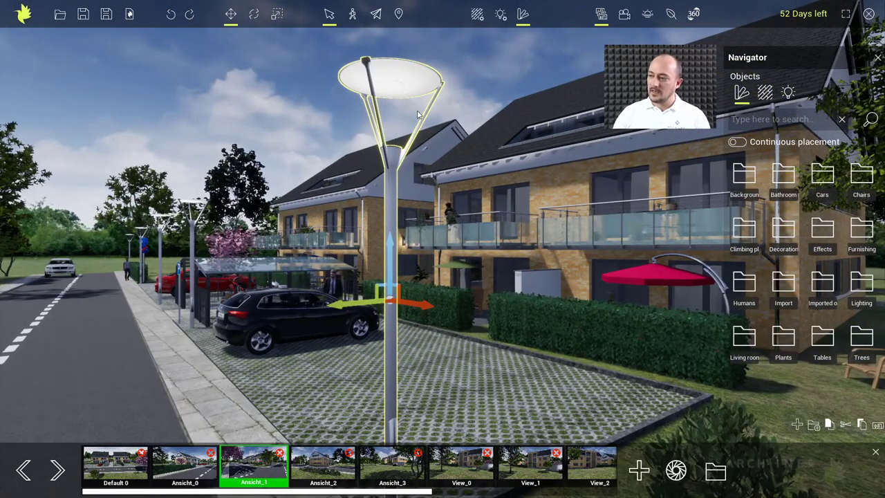
pyautogui.click(501, 15)
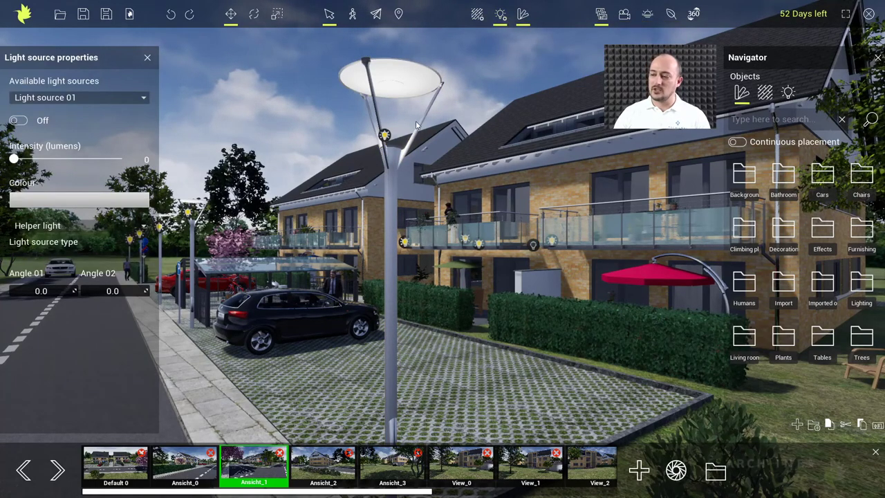
pyautogui.click(441, 223)
pyautogui.click(478, 244)
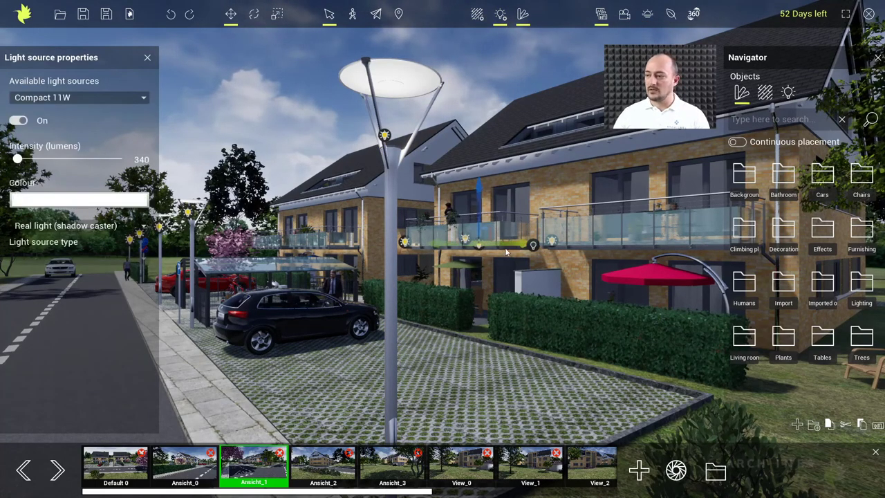
pyautogui.click(533, 246)
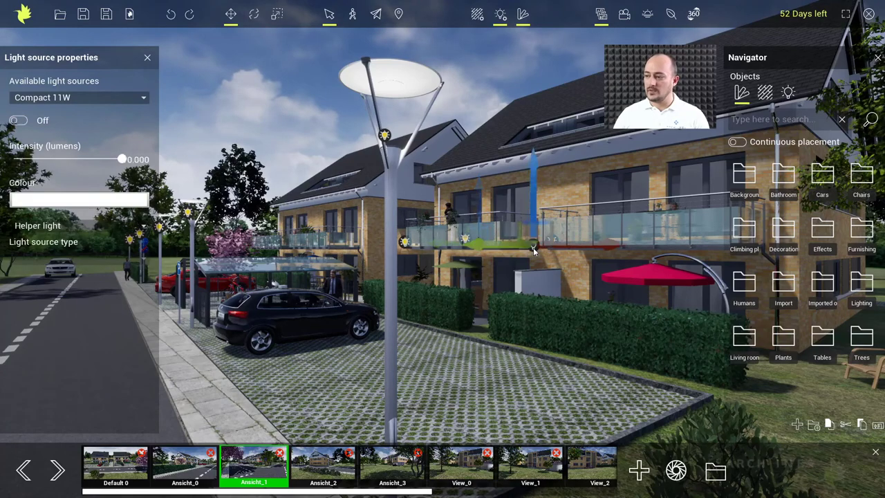
pyautogui.click(386, 136)
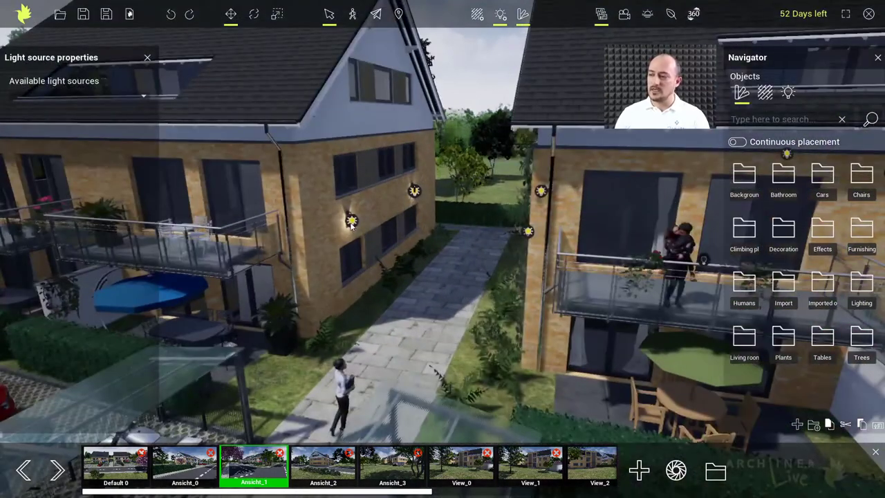
# - Toggle the side-wall light of the house with the blue parasol off and on, and set its intensity to 1,659 lumens
pyautogui.click(351, 222)
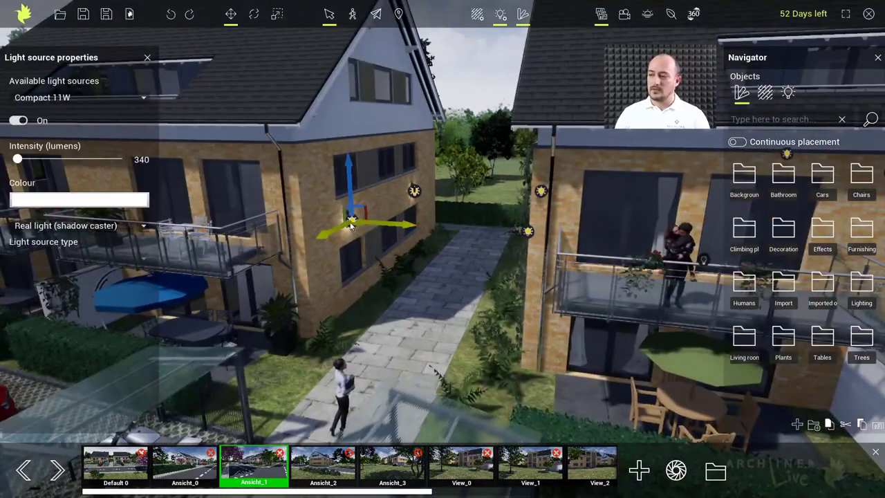
pyautogui.click(18, 121)
pyautogui.click(18, 121)
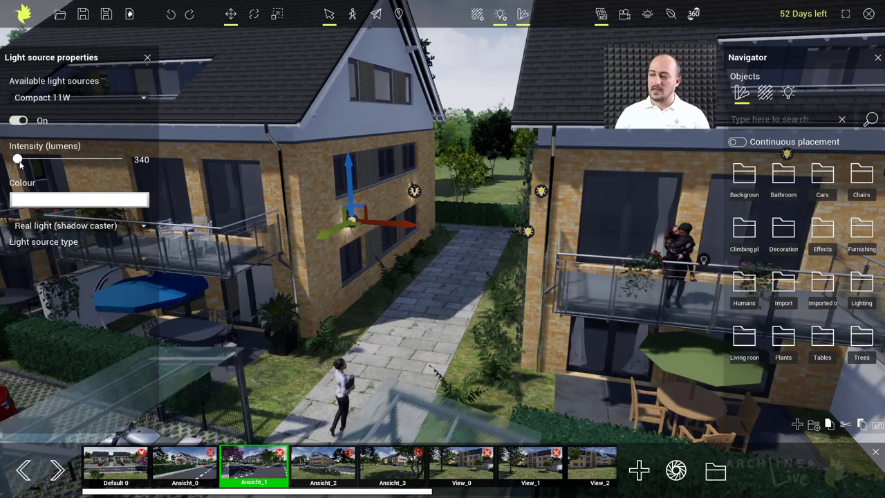
pyautogui.moveTo(43, 159)
pyautogui.mouseDown()
pyautogui.moveTo(53, 159)
pyautogui.moveTo(32, 161)
pyautogui.mouseUp()
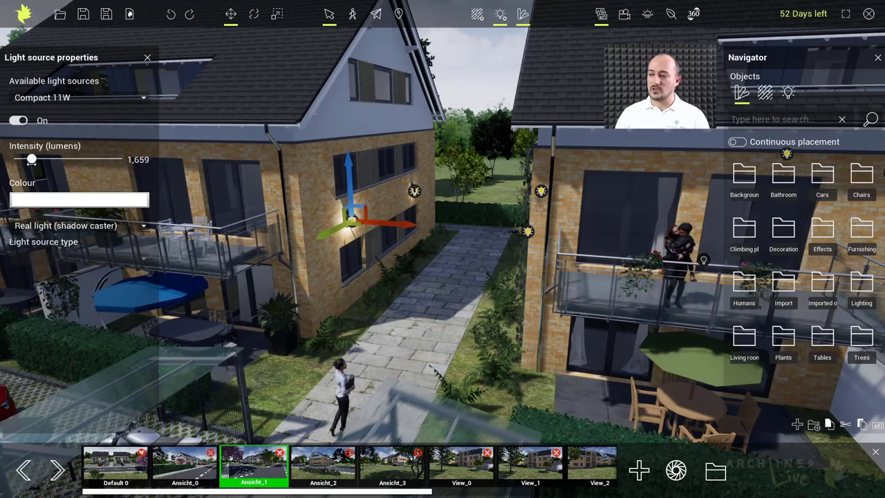
# - Browse the RAL colour table for the side-wall light's colour and cancel without choosing a colour
pyautogui.click(50, 202)
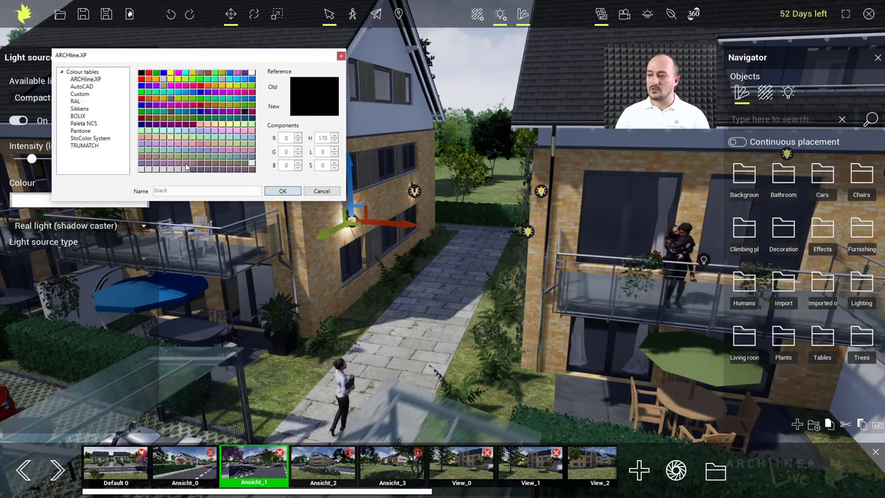
pyautogui.click(75, 101)
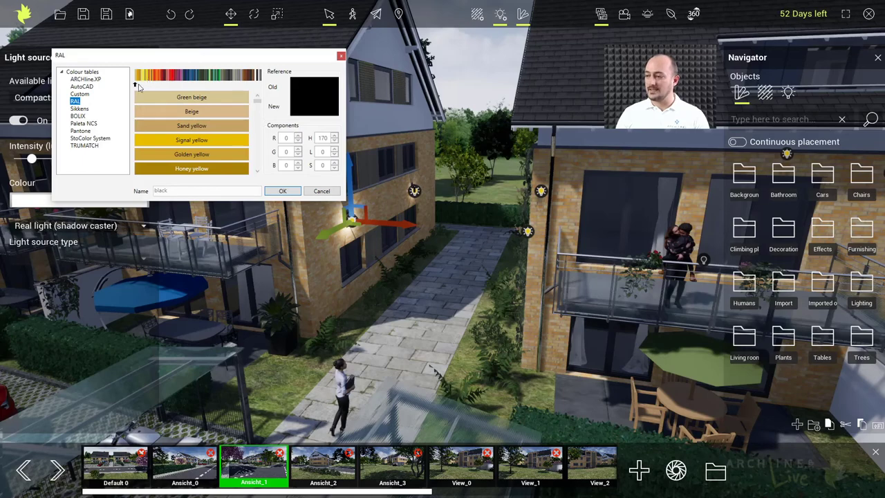
pyautogui.moveTo(139, 86); pyautogui.dragTo(144, 87)
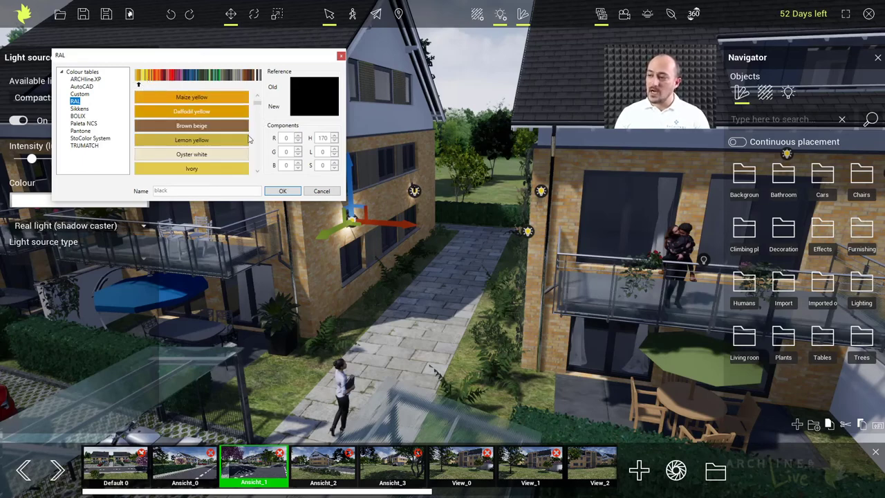
pyautogui.click(323, 191)
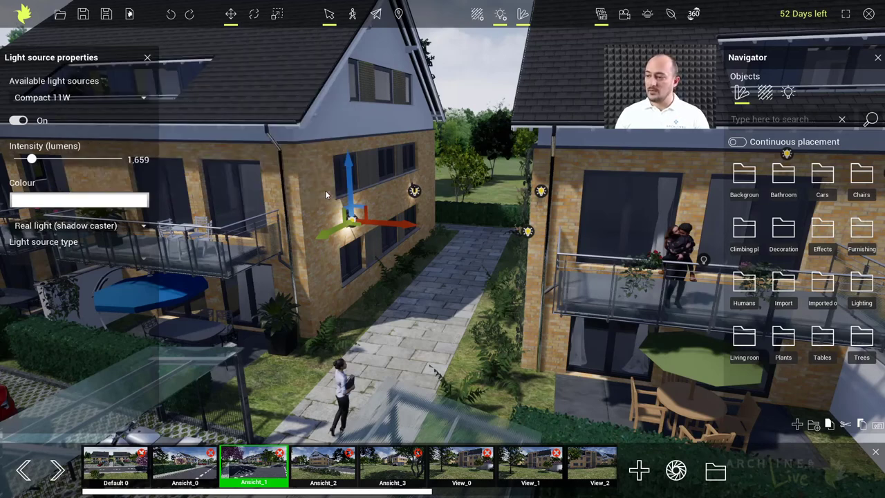
# - Try Helper light as the side-wall light's source type and return it to Real light (shadow caster)
pyautogui.click(129, 228)
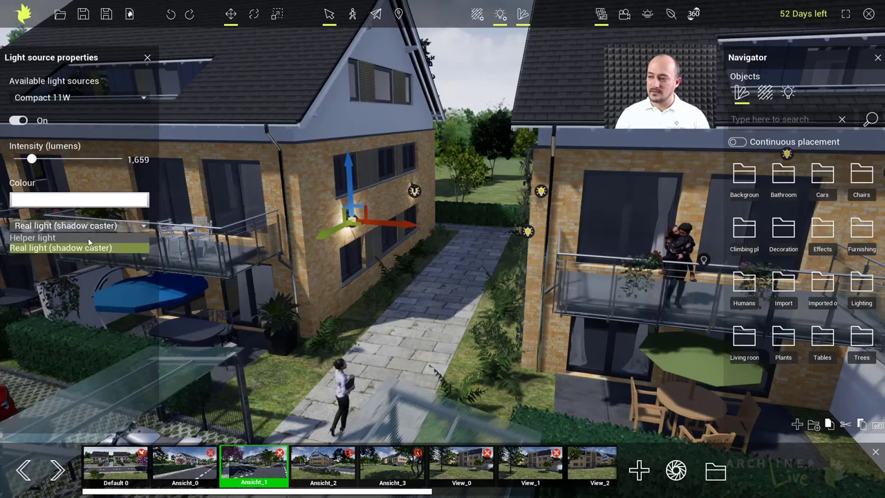
pyautogui.click(63, 237)
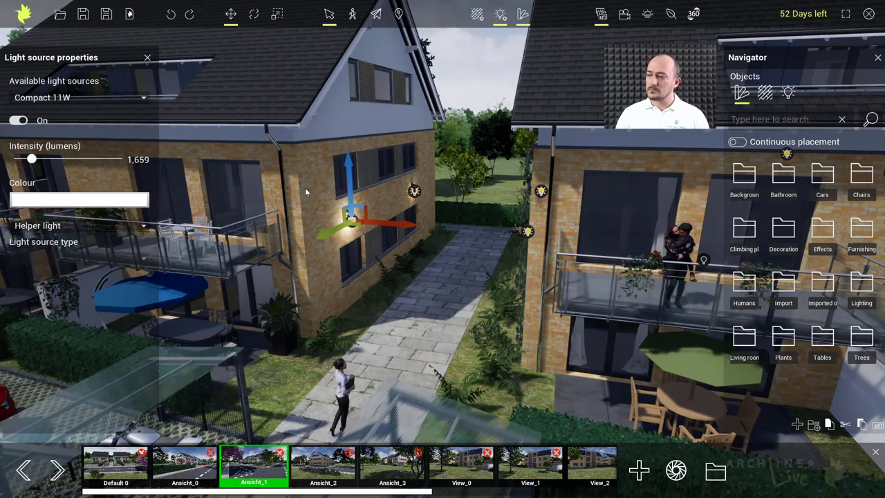
pyautogui.click(138, 226)
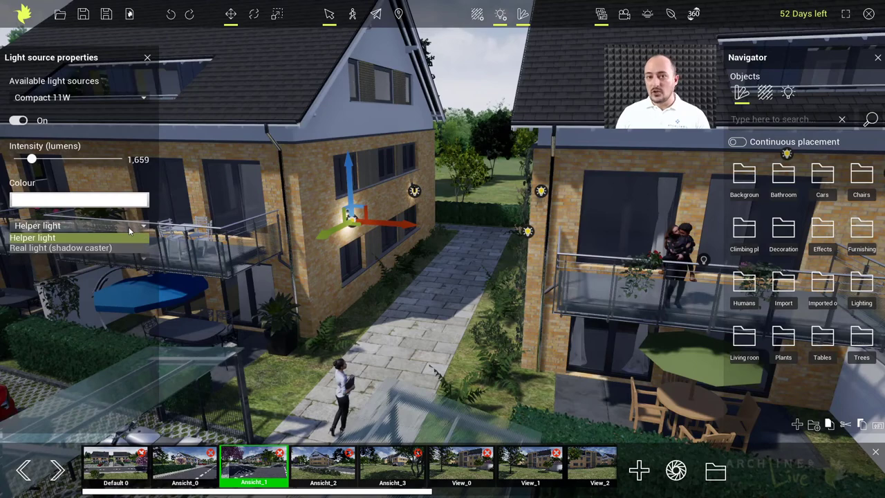
pyautogui.click(44, 248)
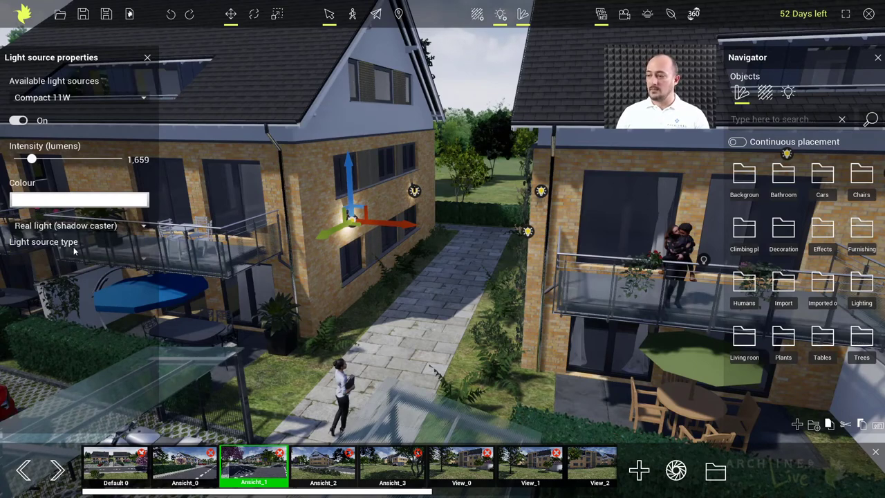
# - Switch off the side-wall light and close its light source properties
pyautogui.click(18, 121)
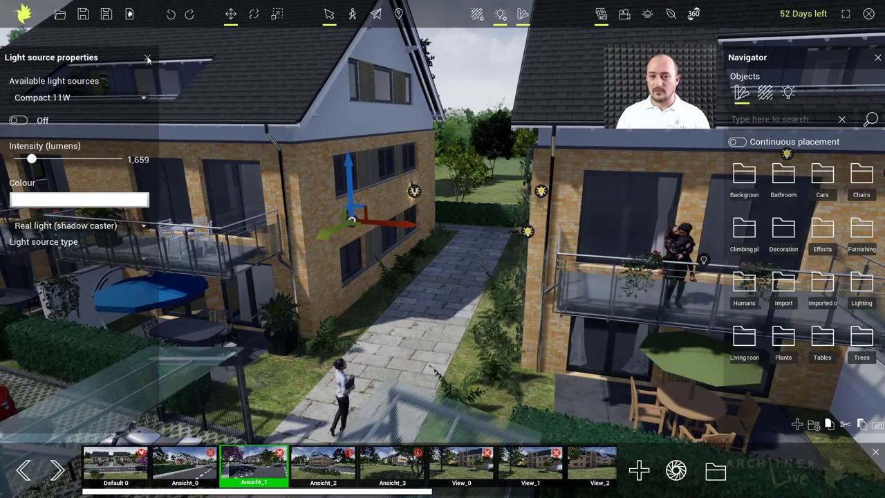
pyautogui.click(146, 58)
pyautogui.click(348, 228)
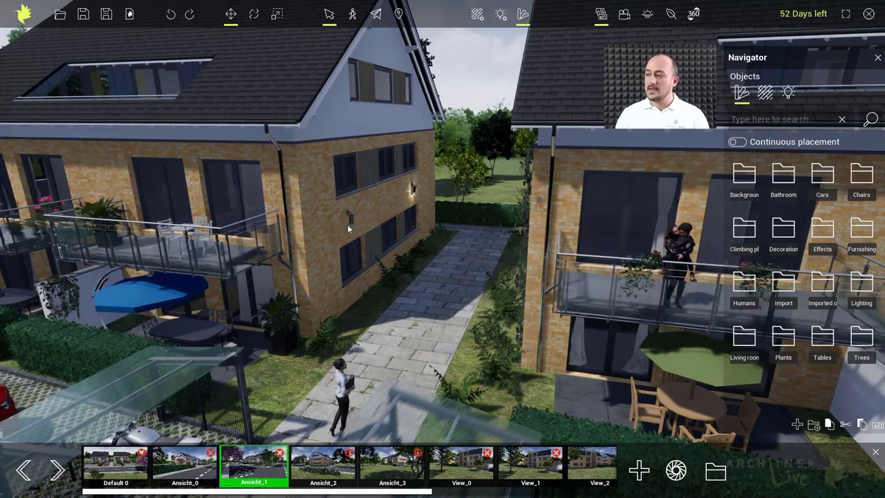
# - From the Ansicht_1 view, look through the saved animations Animation 0 and 01, and play part of 01
pyautogui.click(260, 471)
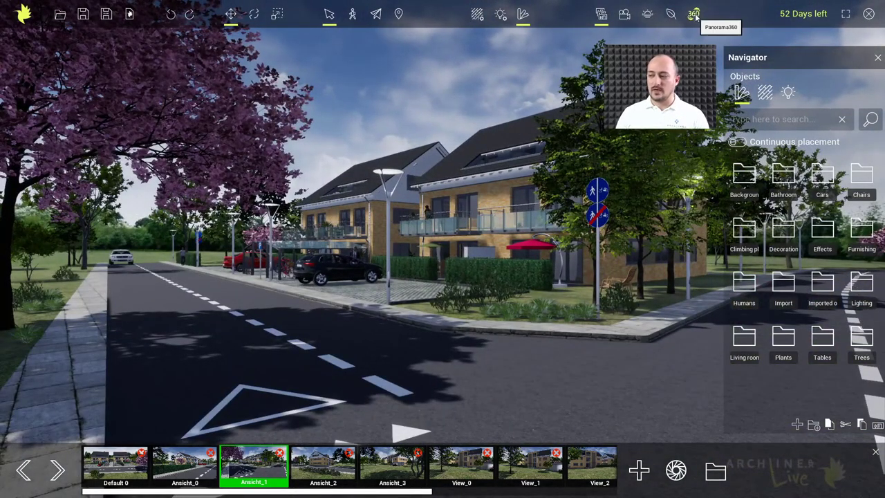
pyautogui.click(622, 17)
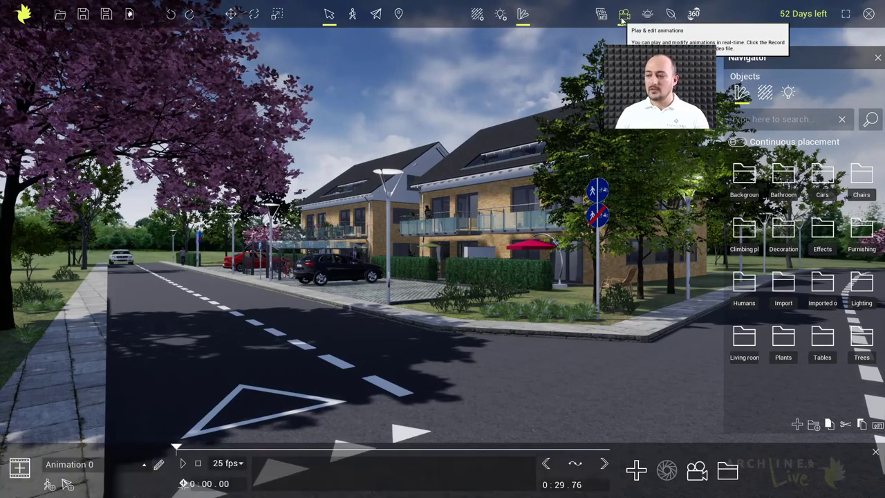
pyautogui.click(144, 464)
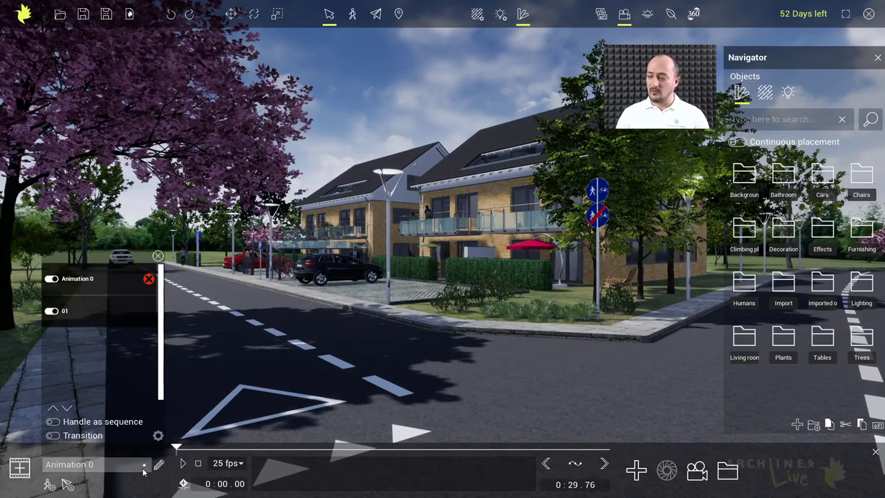
pyautogui.click(83, 279)
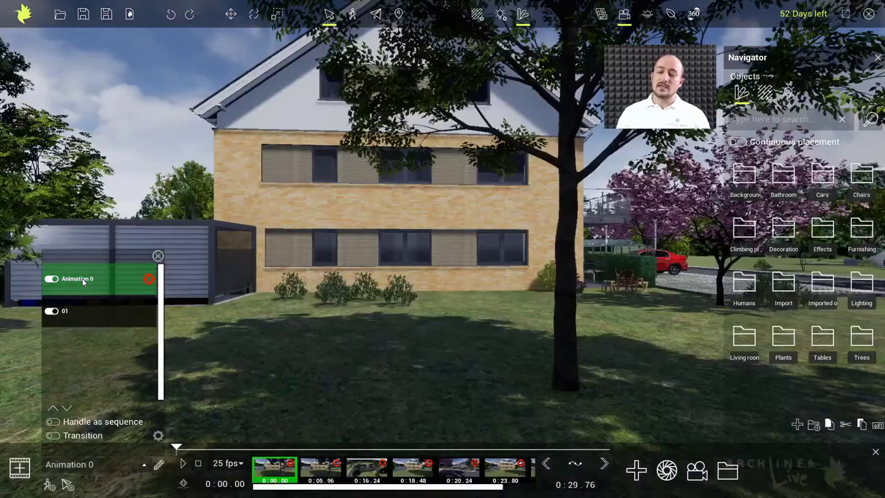
pyautogui.click(85, 312)
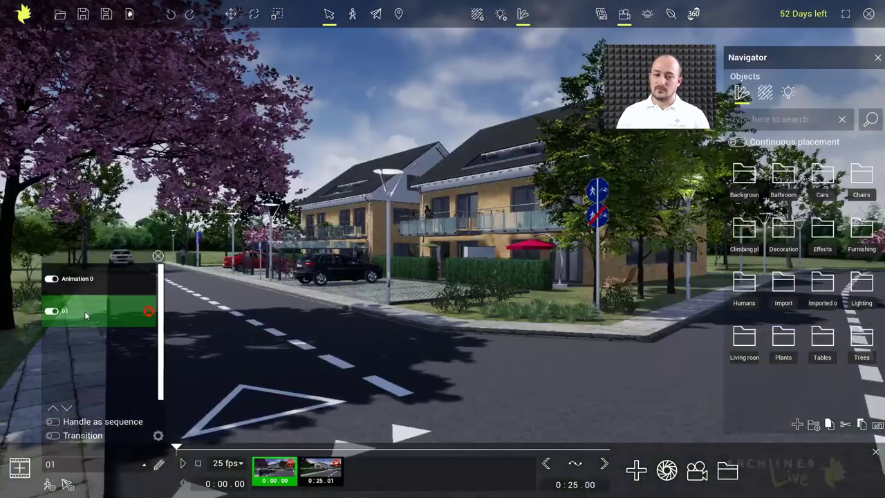
pyautogui.click(182, 463)
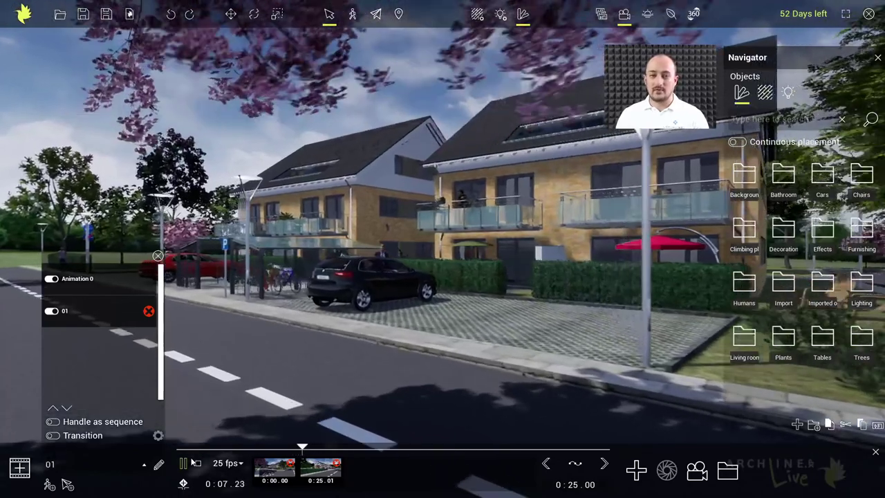
pyautogui.click(198, 463)
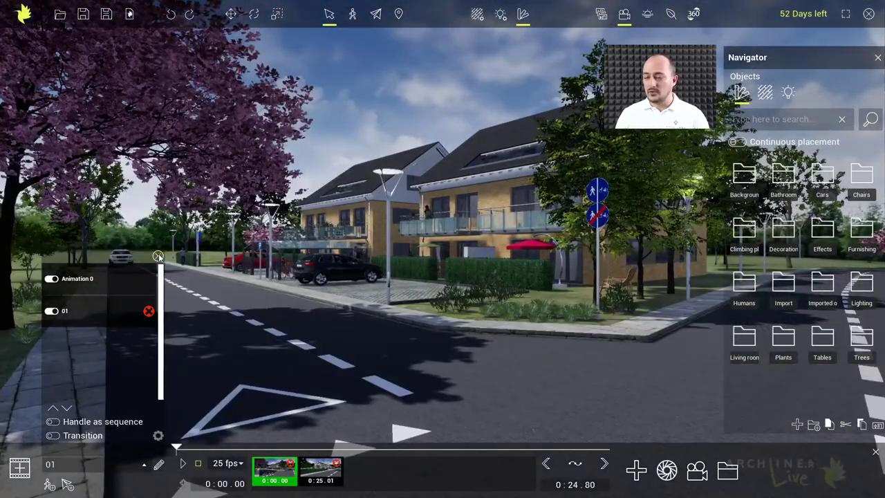
pyautogui.click(158, 256)
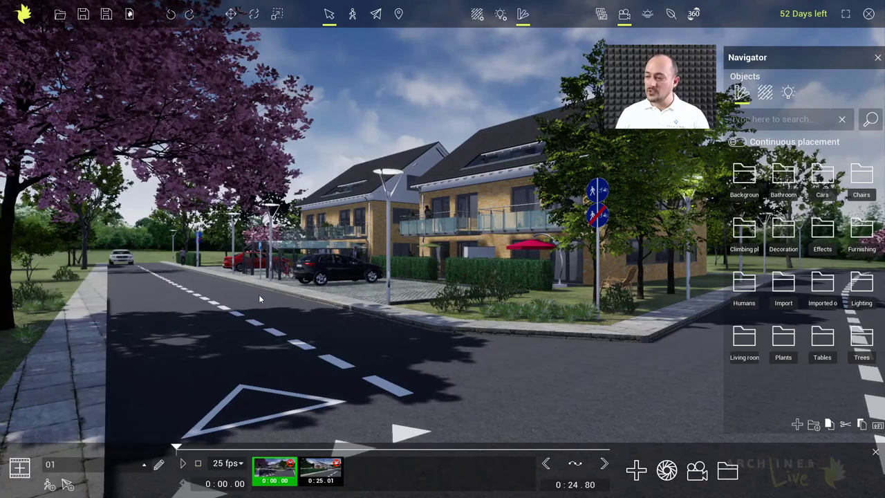
# - Frame both houses from across the street and create a new animation starting from this view
pyautogui.press('w')
pyautogui.moveTo(264, 293); pyautogui.dragTo(491, 321, button='right')
pyautogui.press('s')
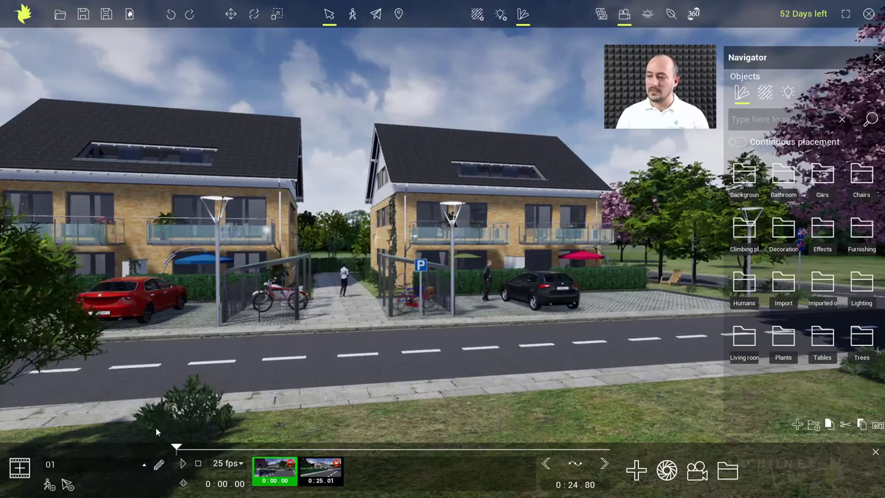
pyautogui.click(19, 469)
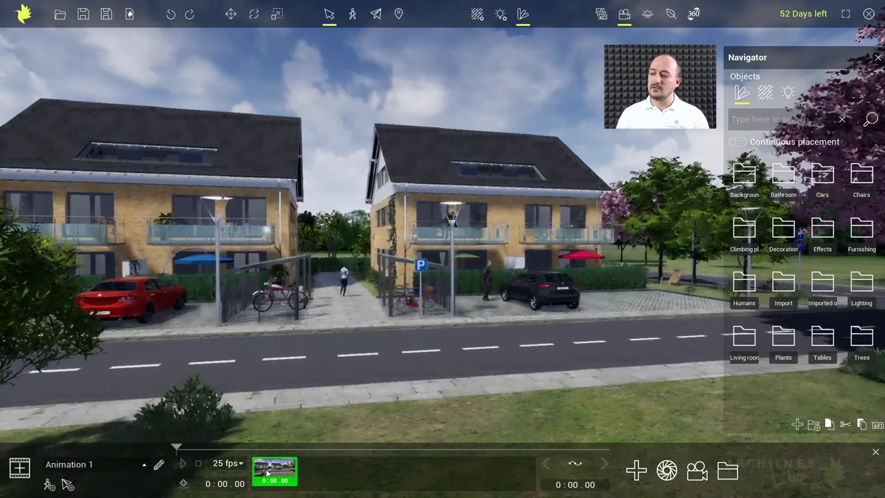
# - Move the camera in towards the black car in front of the house and add this view as the second keyframe
pyautogui.scroll(5, 475, 318)
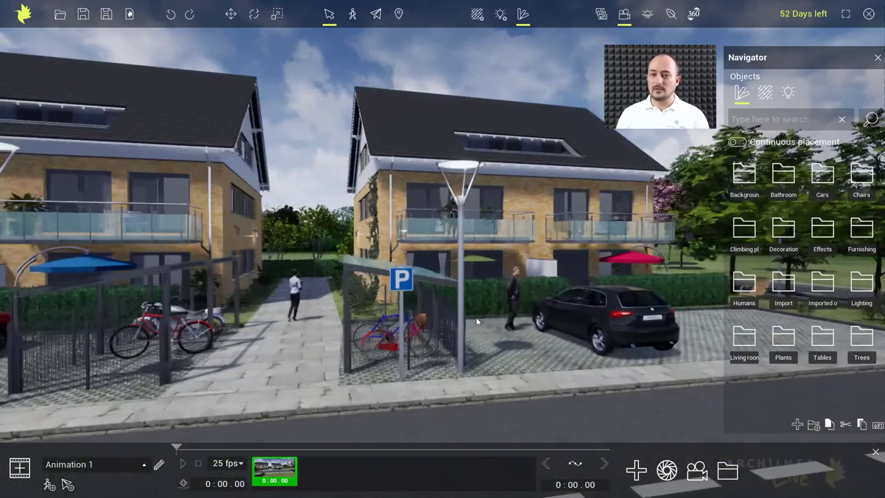
pyautogui.moveTo(445, 316); pyautogui.dragTo(395, 316, button='middle')
pyautogui.scroll(2, 394, 313)
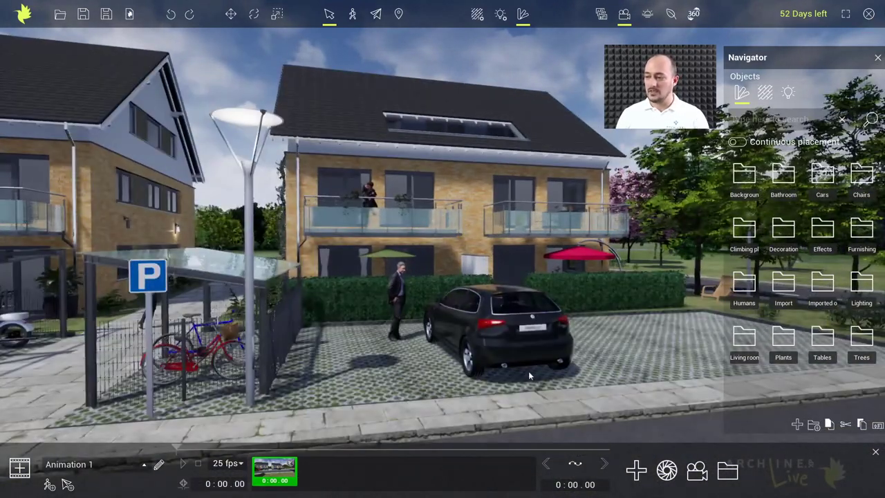
pyautogui.click(636, 473)
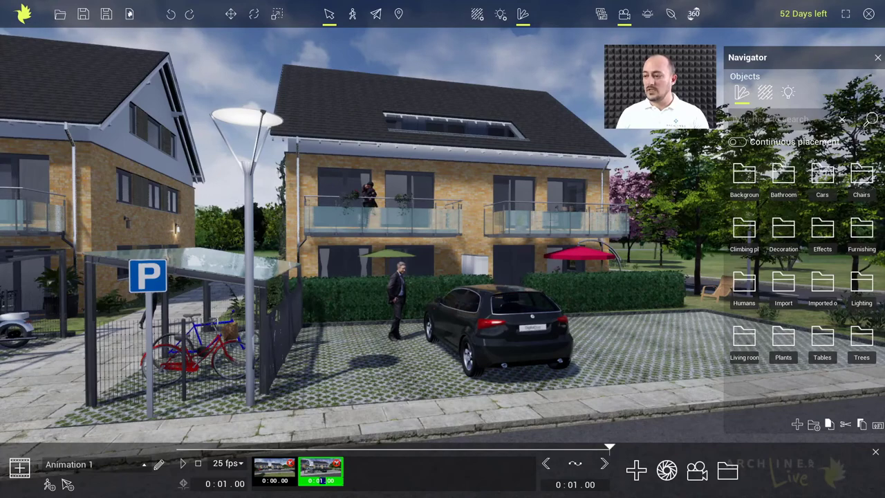
# - Set the second keyframe's time to 6 seconds and play the animation from its start
pyautogui.doubleClick(322, 480)
pyautogui.write('6')
pyautogui.press('Return')
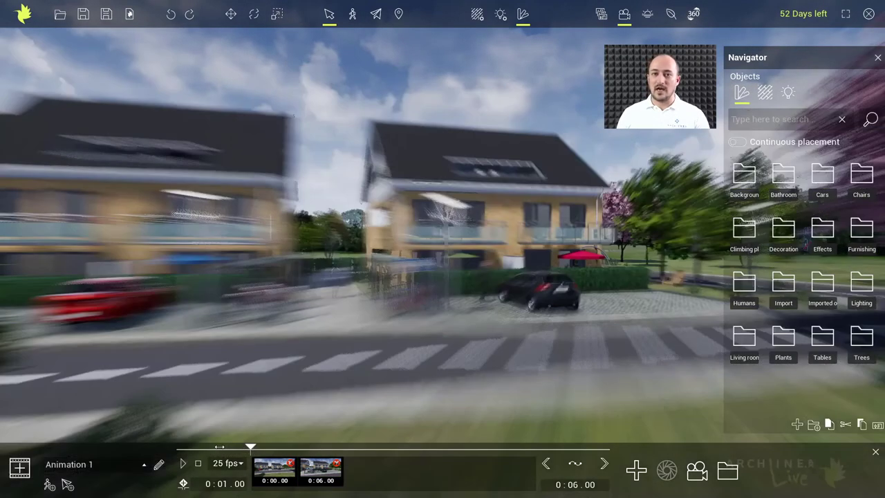
pyautogui.moveTo(220, 447); pyautogui.dragTo(176, 448)
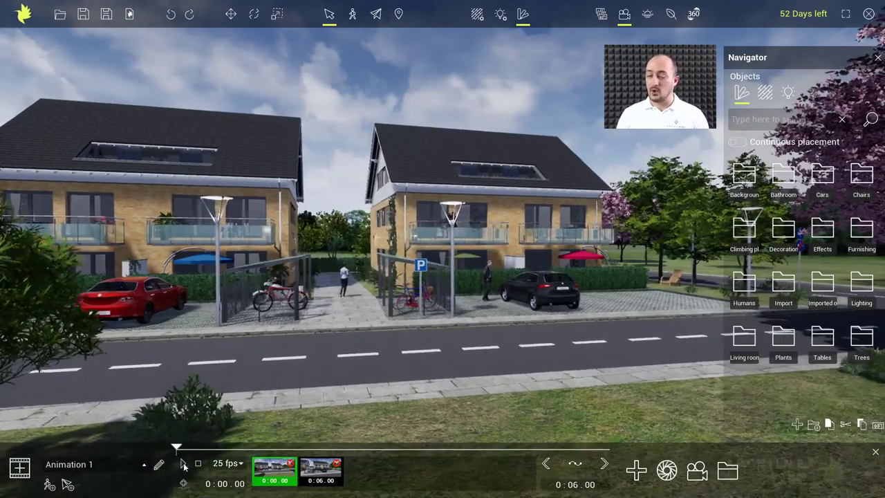
pyautogui.click(184, 465)
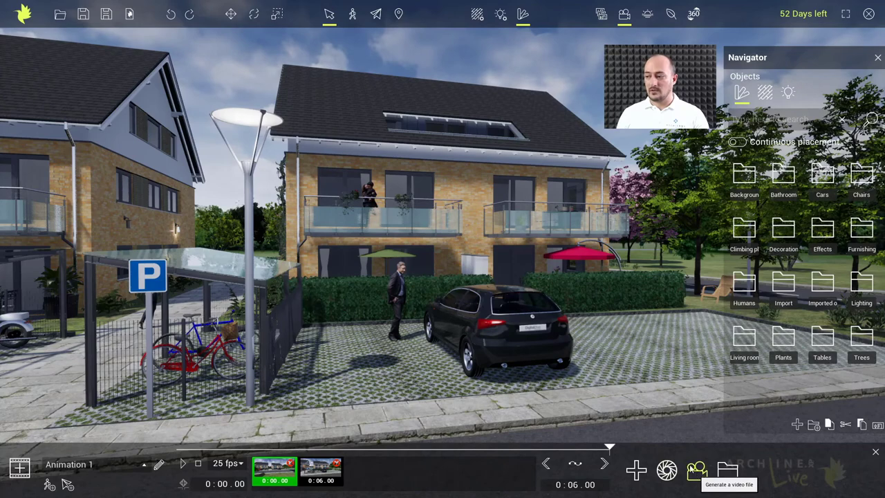
# - Open the project's output folder and watch the rendered video bauantrag01.avi
pyautogui.click(725, 471)
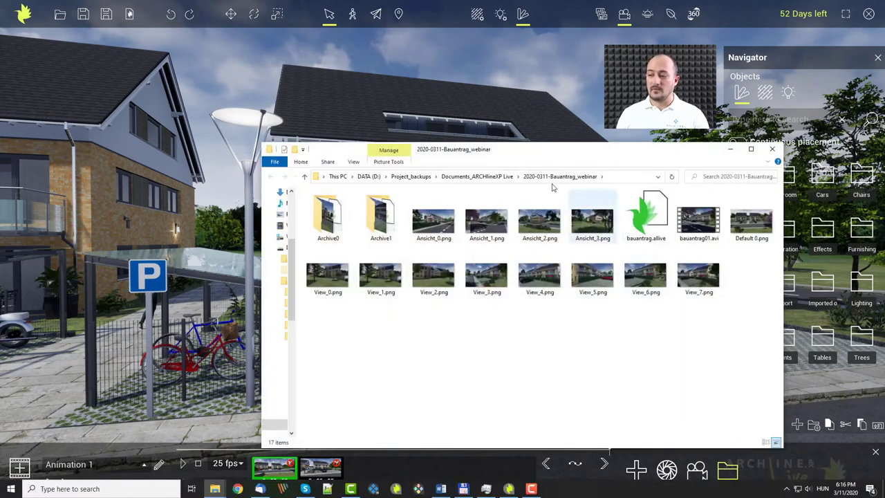
pyautogui.doubleClick(696, 236)
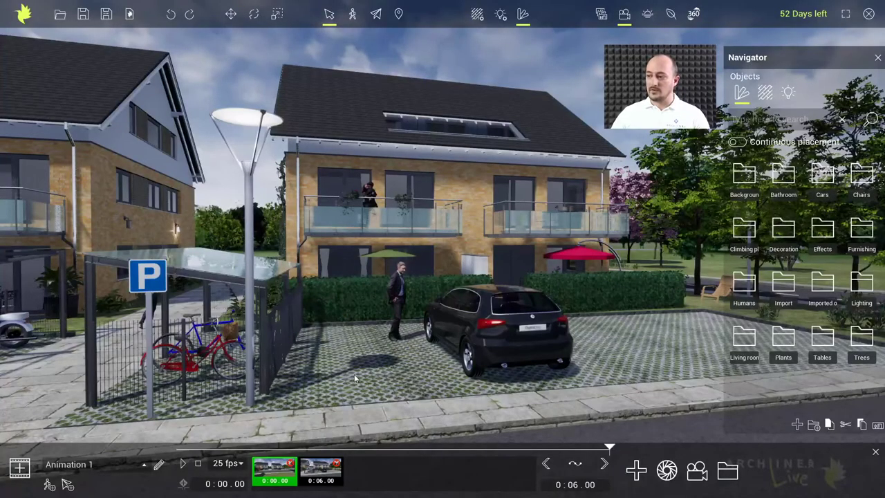
# - Bring back the saved snapshots and views and switch the scene to the Default 0 view
pyautogui.click(598, 18)
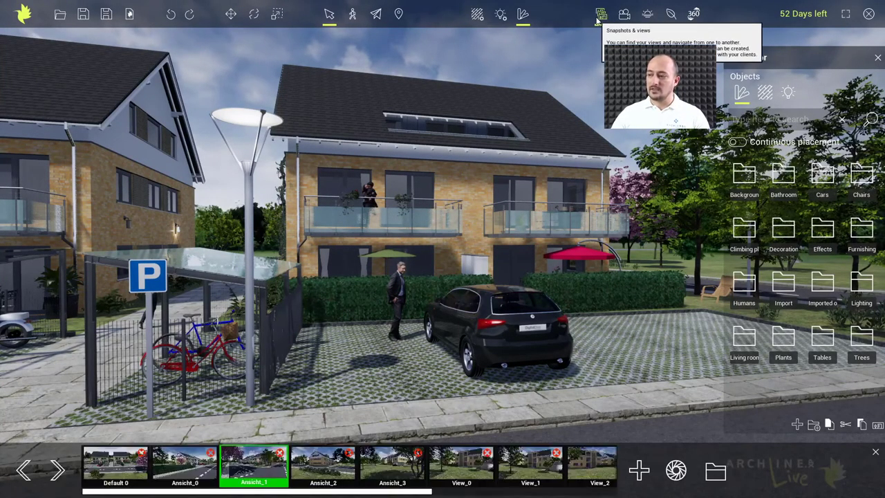
pyautogui.click(124, 468)
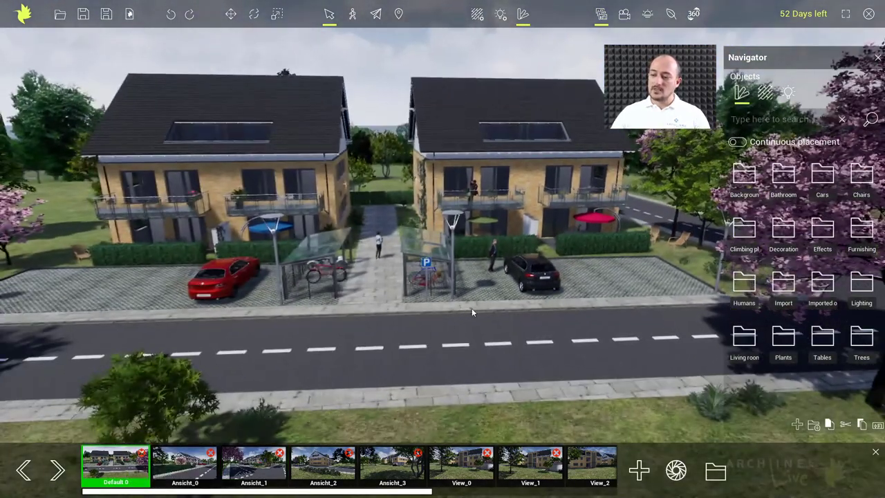